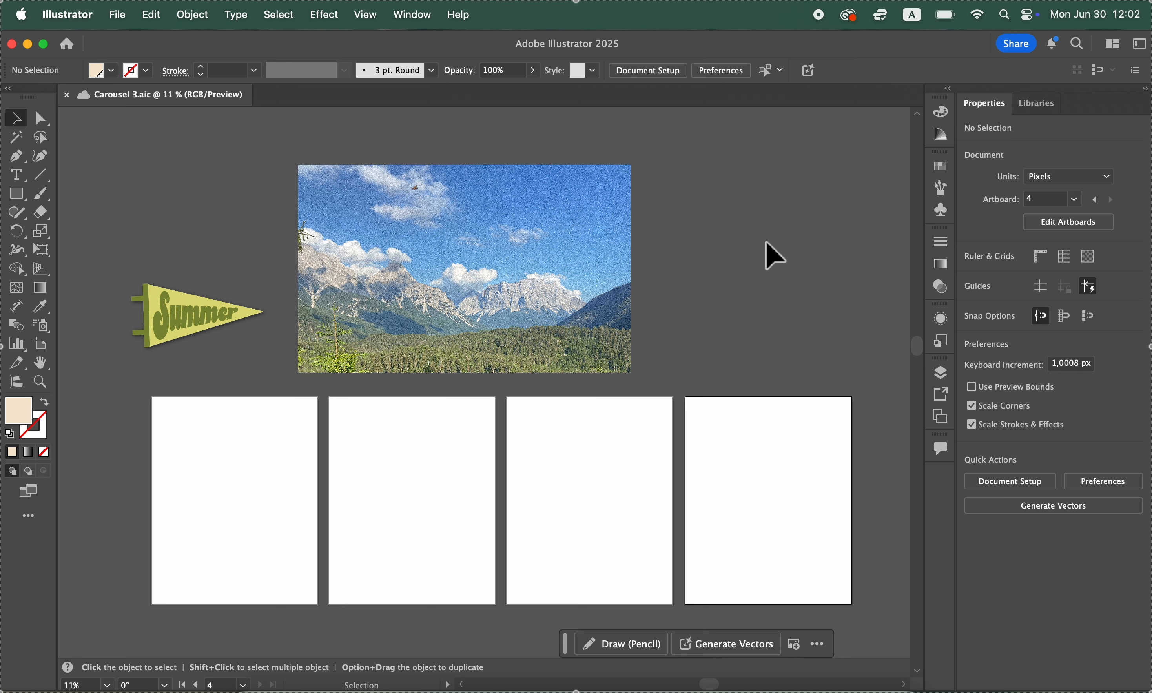
Use the Artboard tool to move artboards 2, 3 and 4 edge to edge after artboard 1, at X 1620, 2700 and 3780 px
{"action": "left_click", "coordinate": [40, 344]}
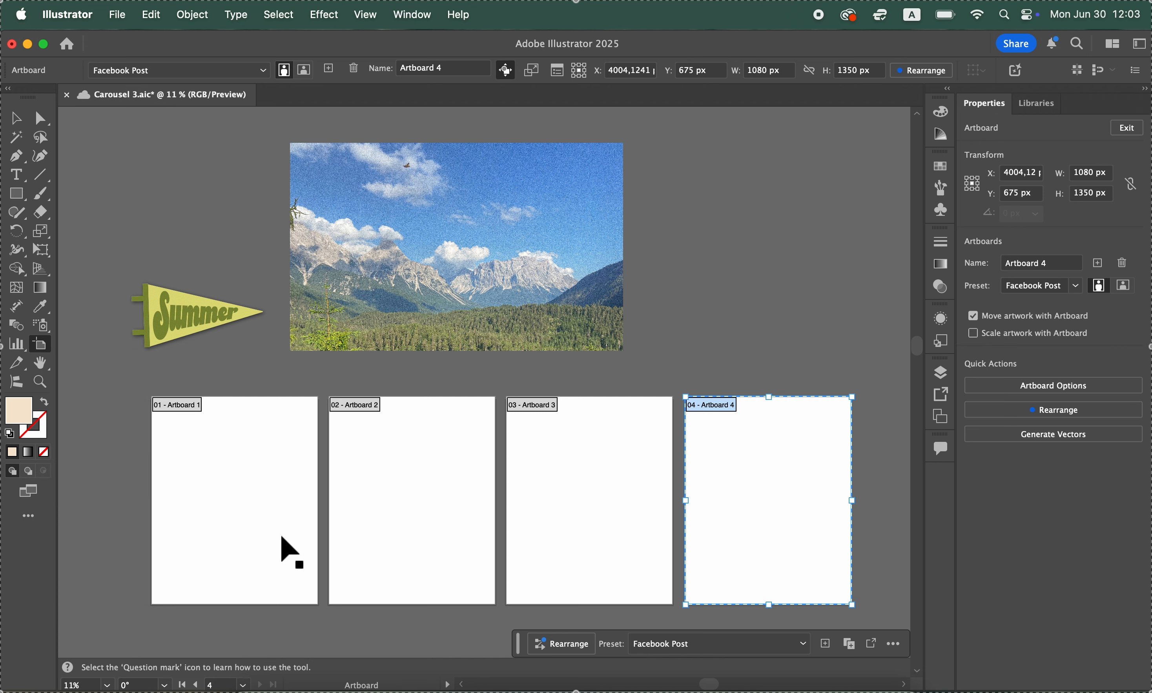
{"action": "left_click", "coordinate": [385, 530]}
{"action": "left_click_drag", "start_coordinate": [404, 517], "coordinate": [392, 519]}
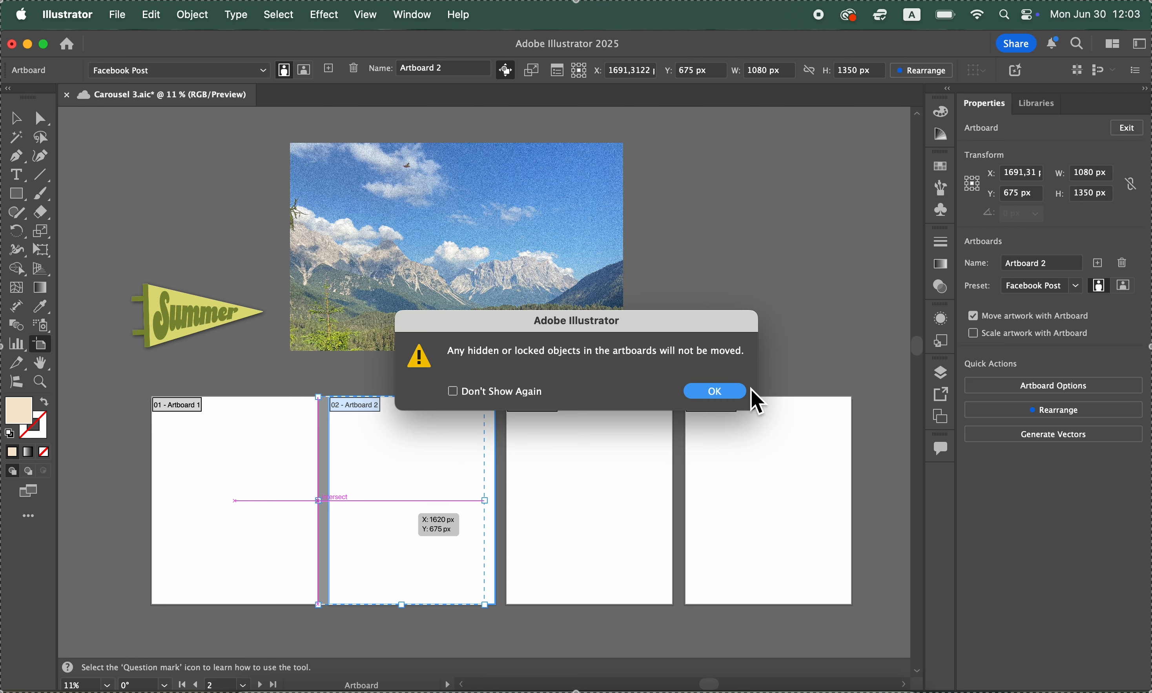
{"action": "left_click", "coordinate": [725, 390]}
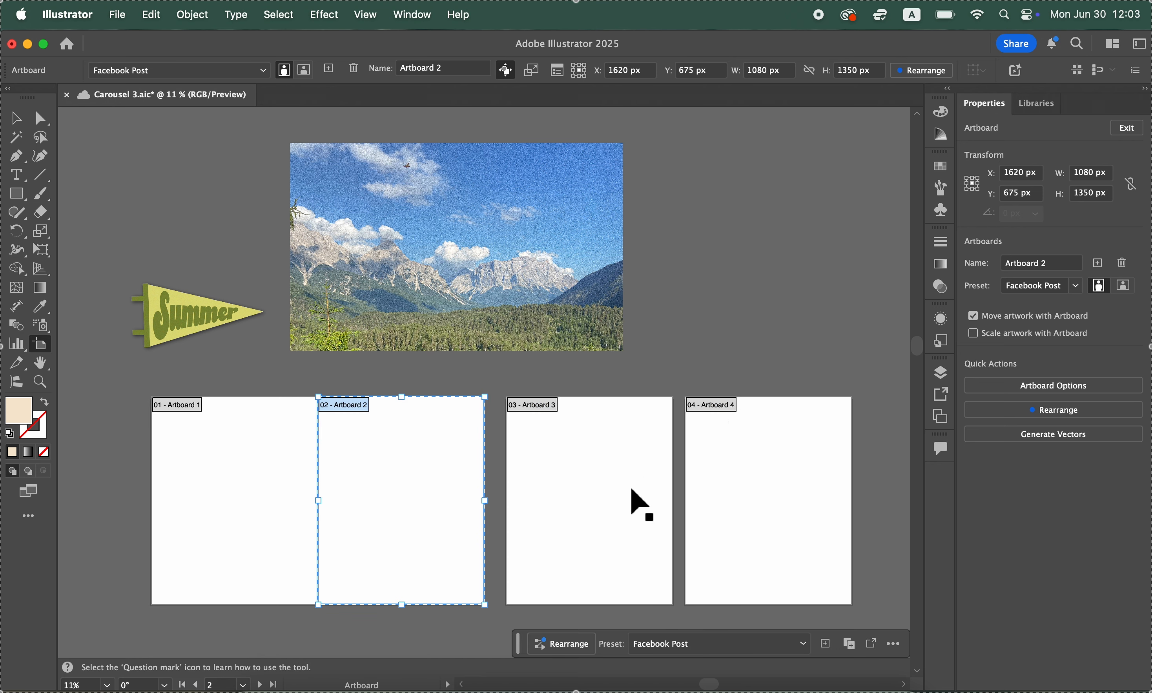
{"action": "left_click", "coordinate": [626, 542]}
{"action": "left_click_drag", "start_coordinate": [624, 541], "coordinate": [612, 552]}
{"action": "left_click", "coordinate": [725, 390]}
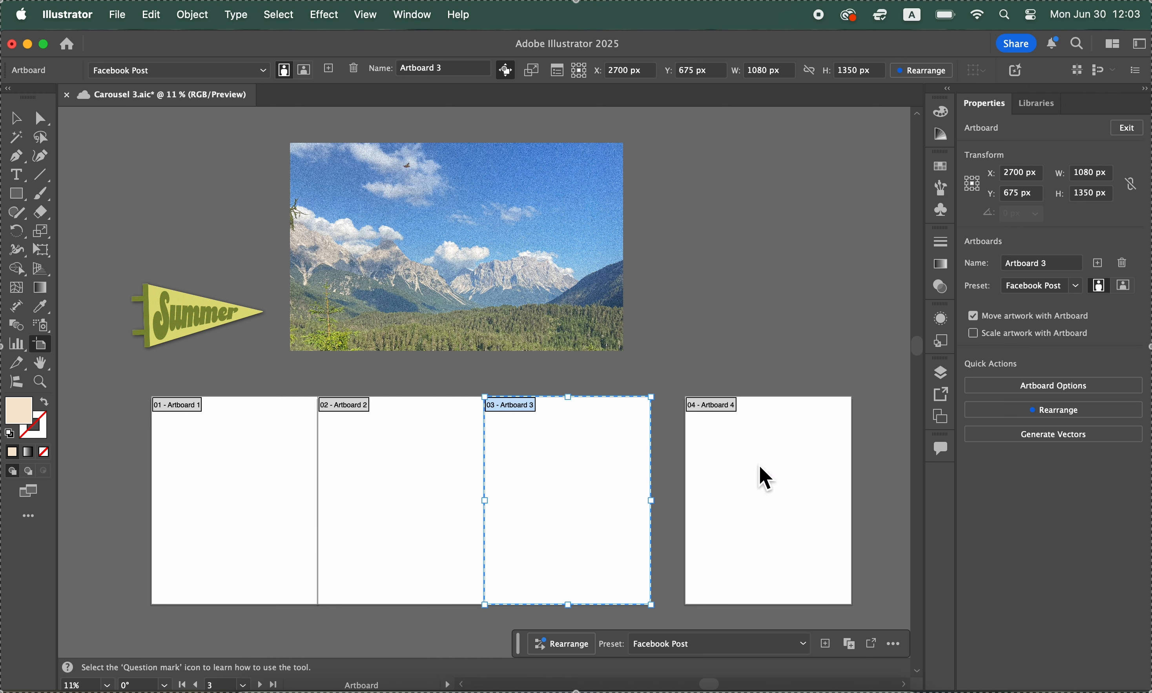
{"action": "left_click", "coordinate": [759, 467]}
{"action": "left_click_drag", "start_coordinate": [771, 478], "coordinate": [740, 481]}
{"action": "left_click", "coordinate": [730, 397]}
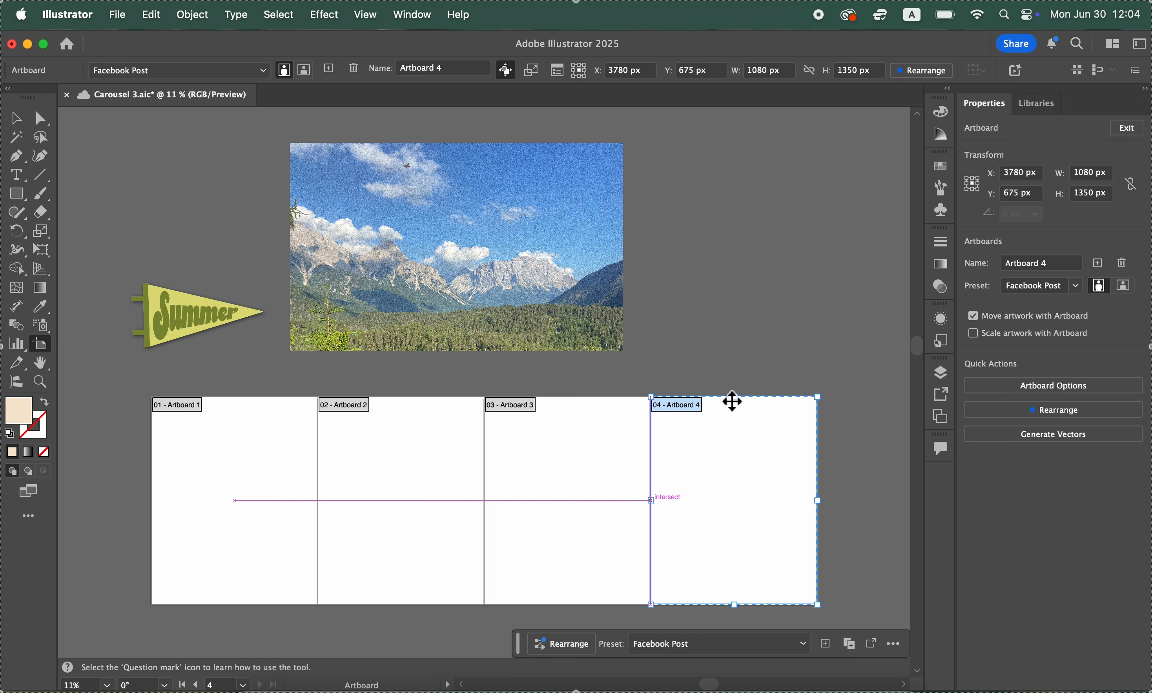
{"action": "key", "text": "Escape"}
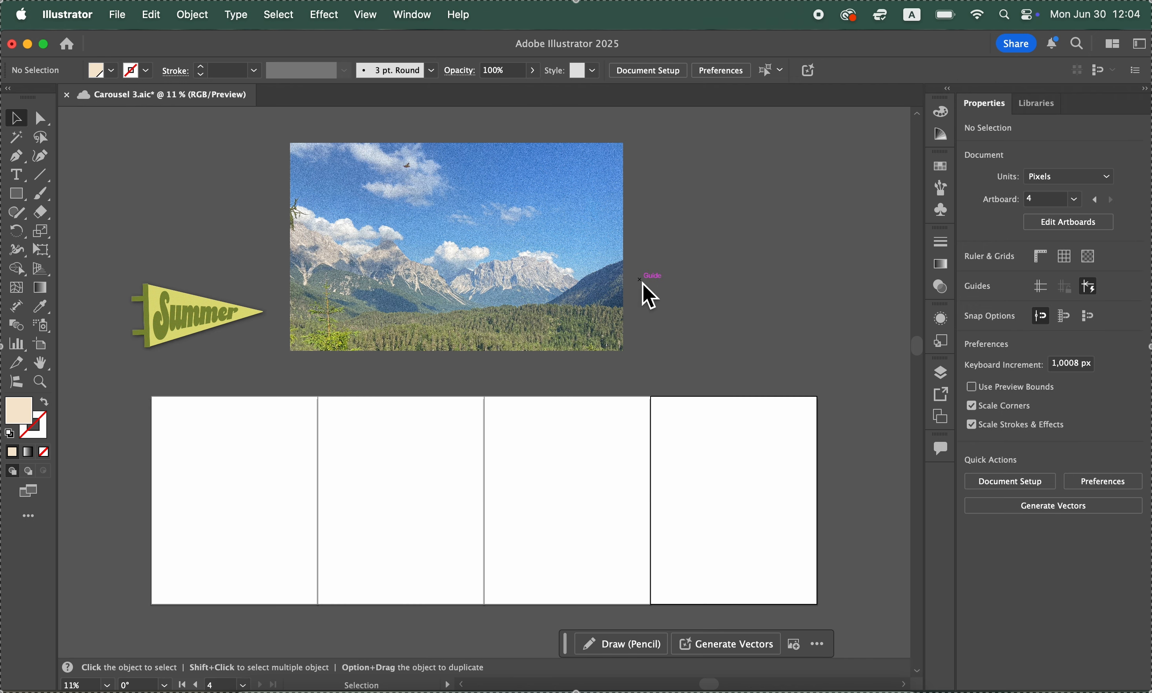
Move the mountain photo down so it exactly covers artboards 1 and 2
{"action": "left_click_drag", "start_coordinate": [561, 301], "coordinate": [420, 554]}
{"action": "left_click", "coordinate": [506, 287]}
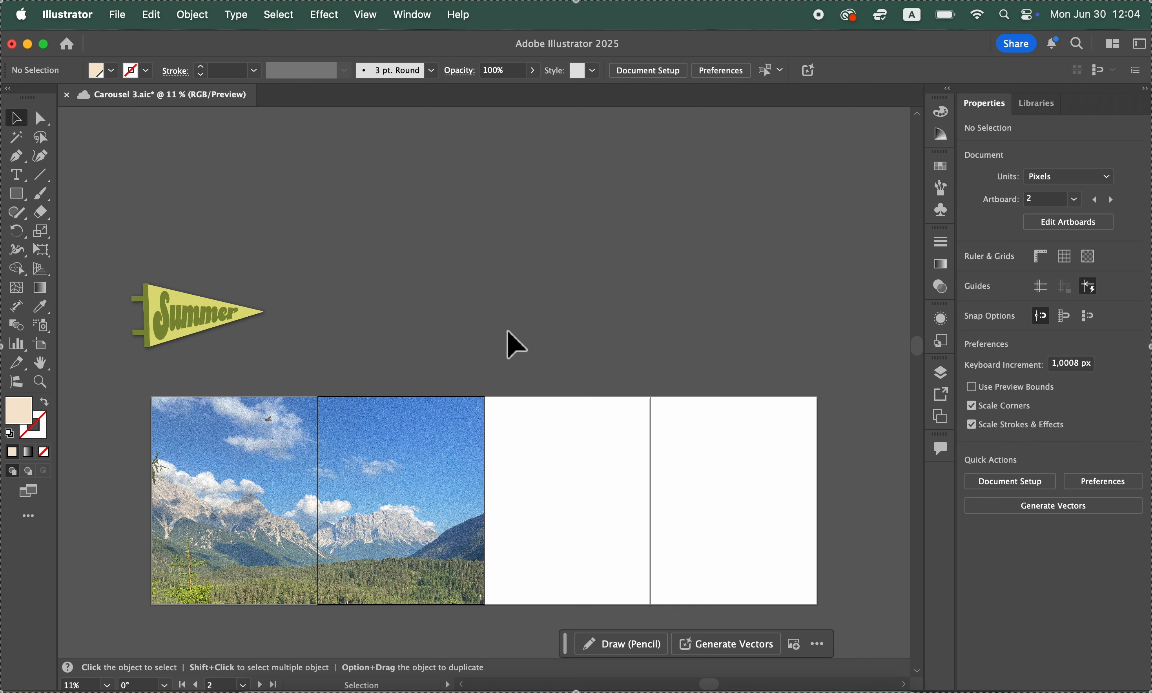
{"action": "scroll", "coordinate": [525, 355], "scroll_direction": "left", "scroll_amount": 3}
{"action": "left_click", "coordinate": [415, 520]}
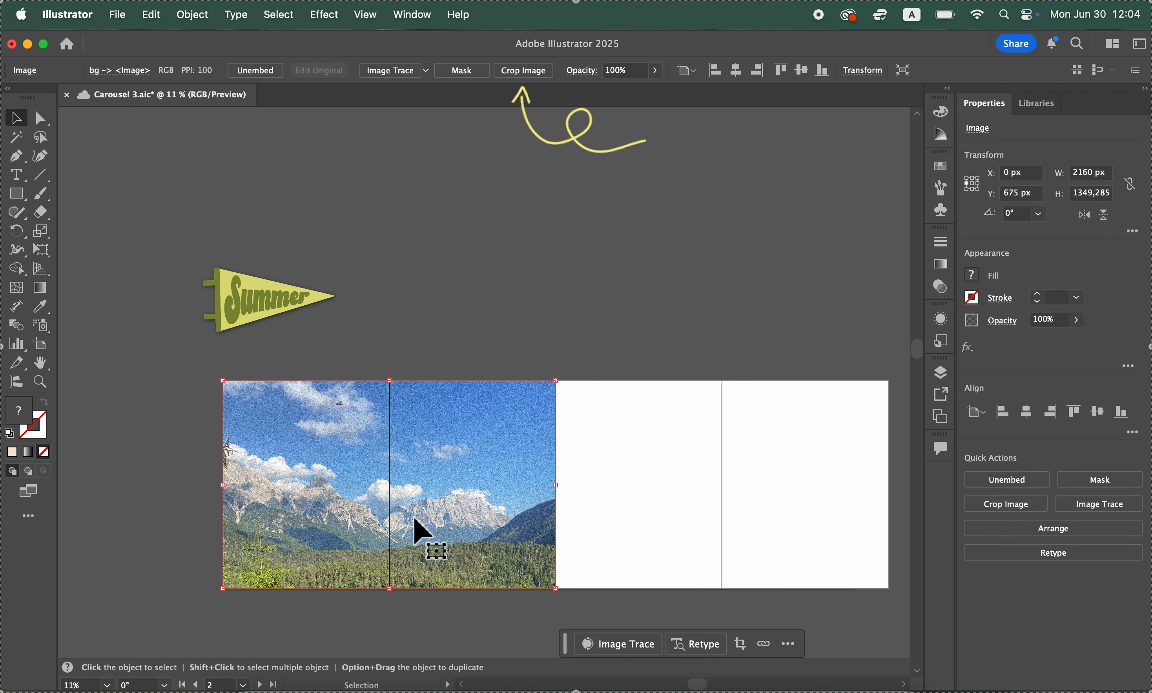
{"action": "left_click", "coordinate": [521, 77]}
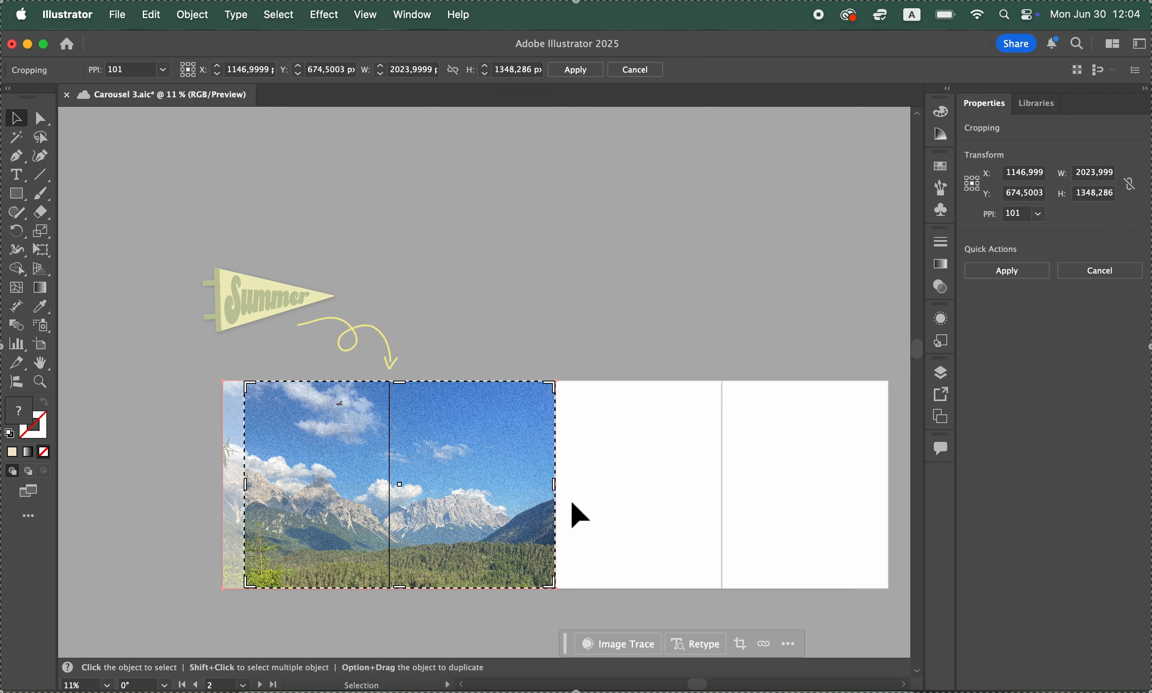
{"action": "left_click_drag", "start_coordinate": [558, 495], "coordinate": [500, 495]}
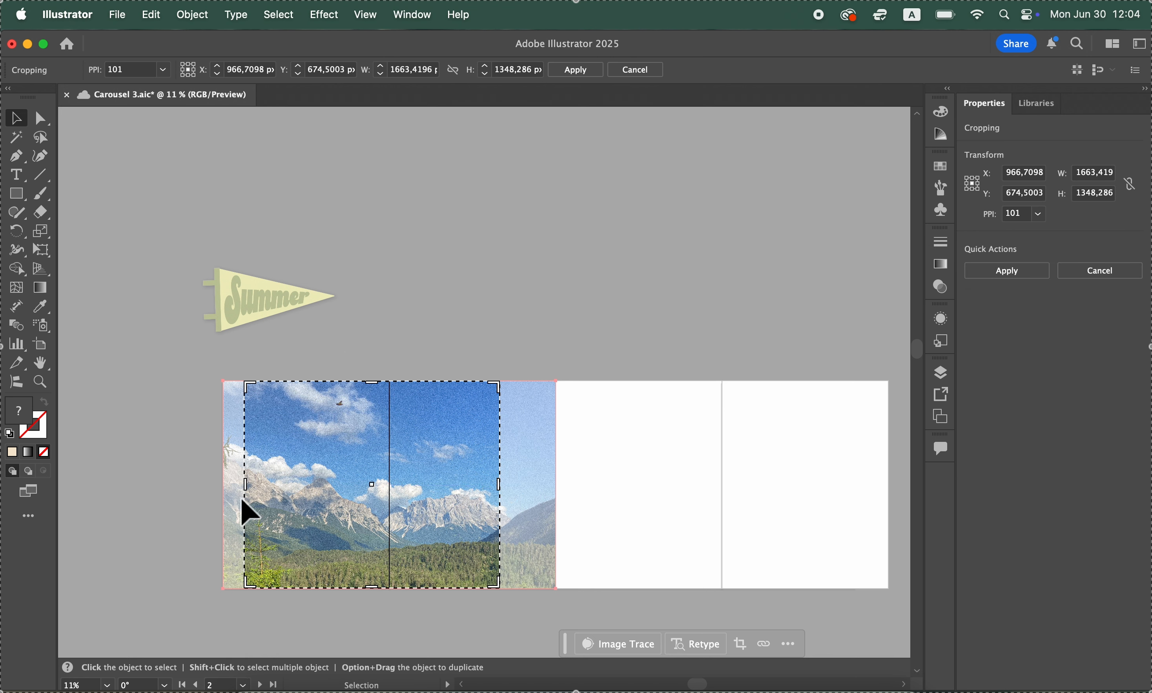
{"action": "left_click", "coordinate": [643, 74]}
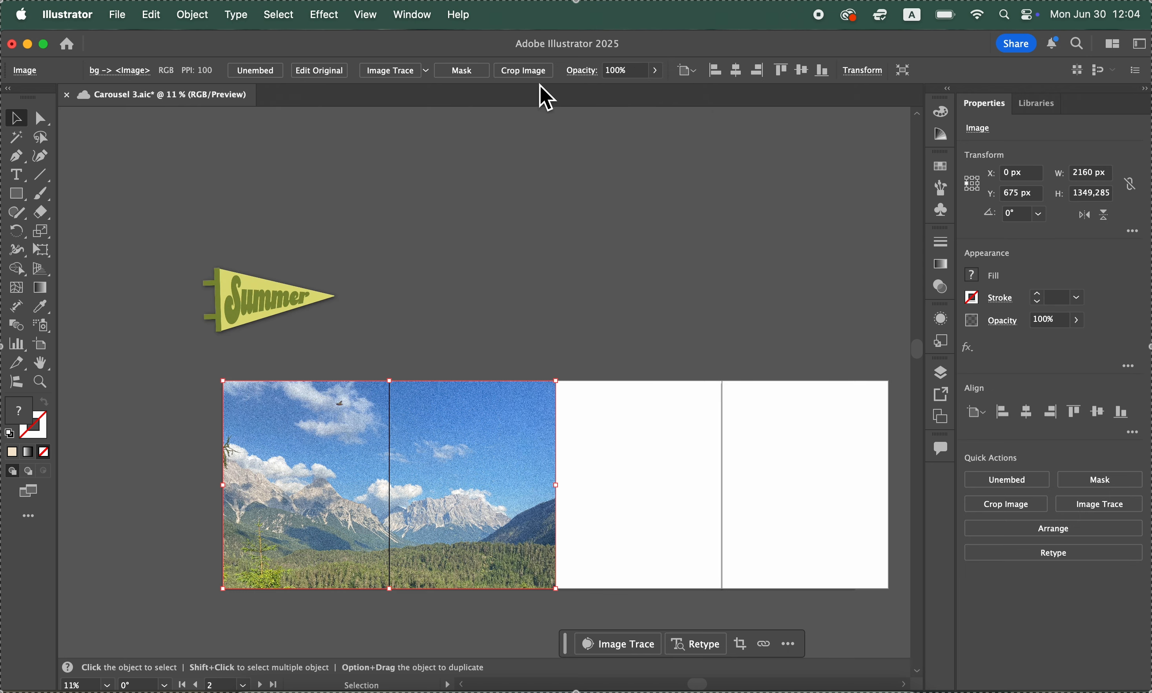
Duplicate the mountain photo, fitting the copy over artboards 3 and 4 at X 2160 px, and flip it horizontally
{"action": "scroll", "coordinate": [459, 442], "scroll_direction": "right", "scroll_amount": 3}
{"action": "scroll", "coordinate": [458, 442], "scroll_direction": "down", "scroll_amount": 2}
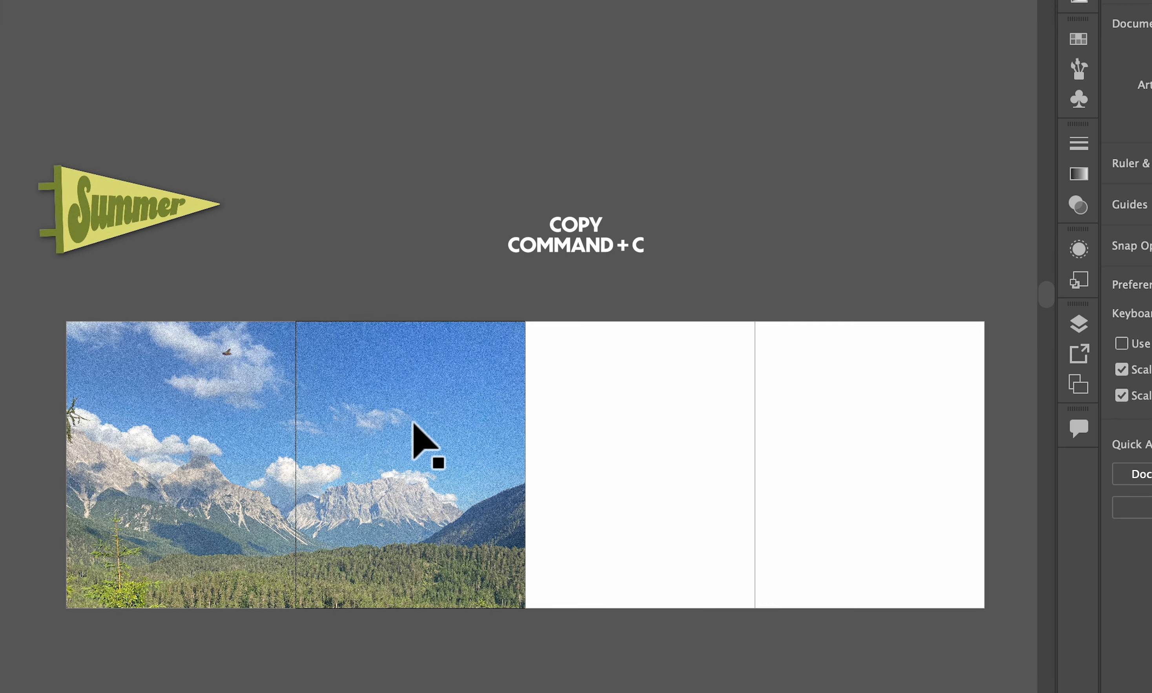
{"action": "left_click", "coordinate": [424, 433]}
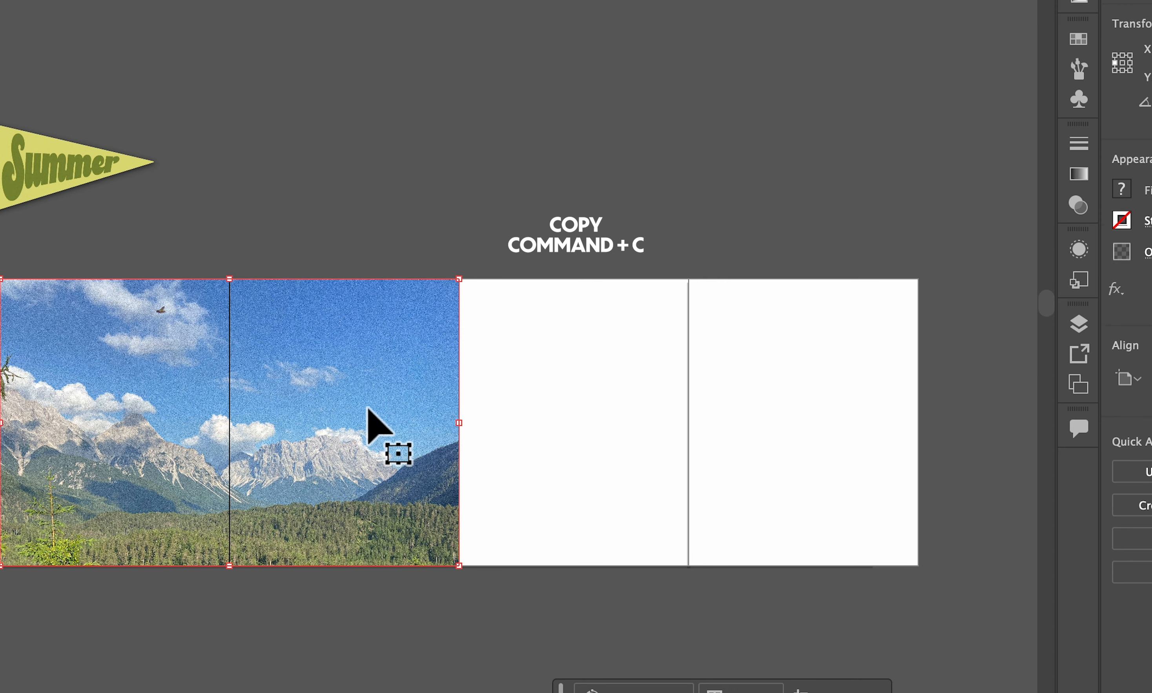
{"action": "key", "text": "super+c"}
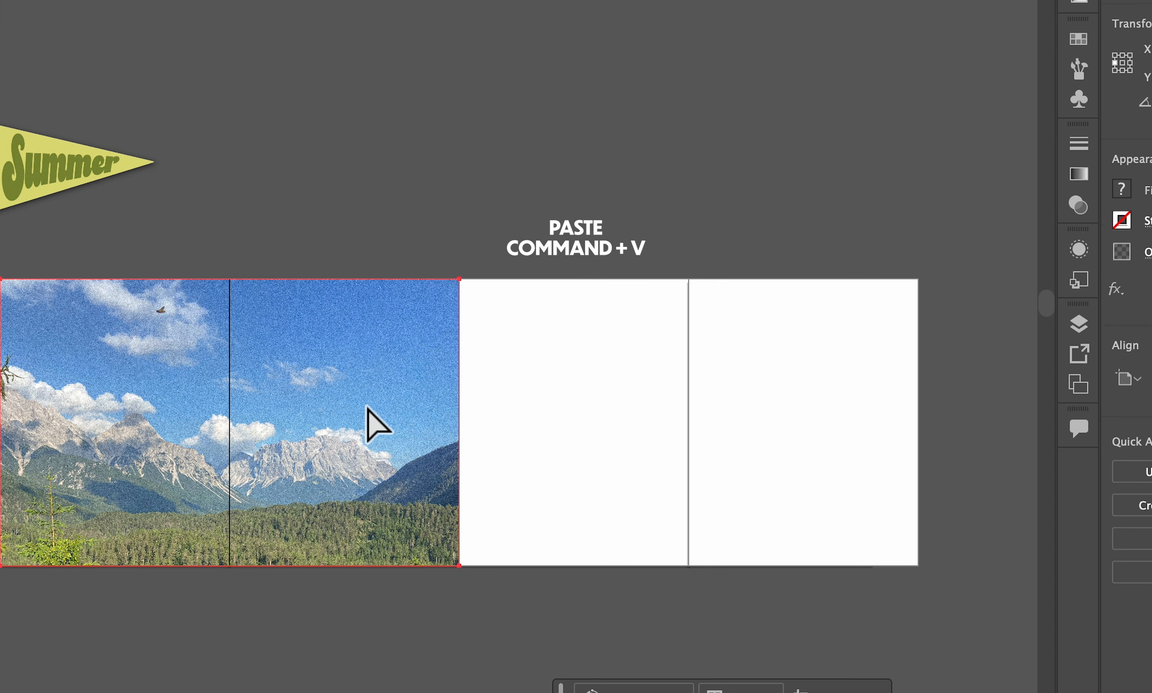
{"action": "key", "text": "super+v"}
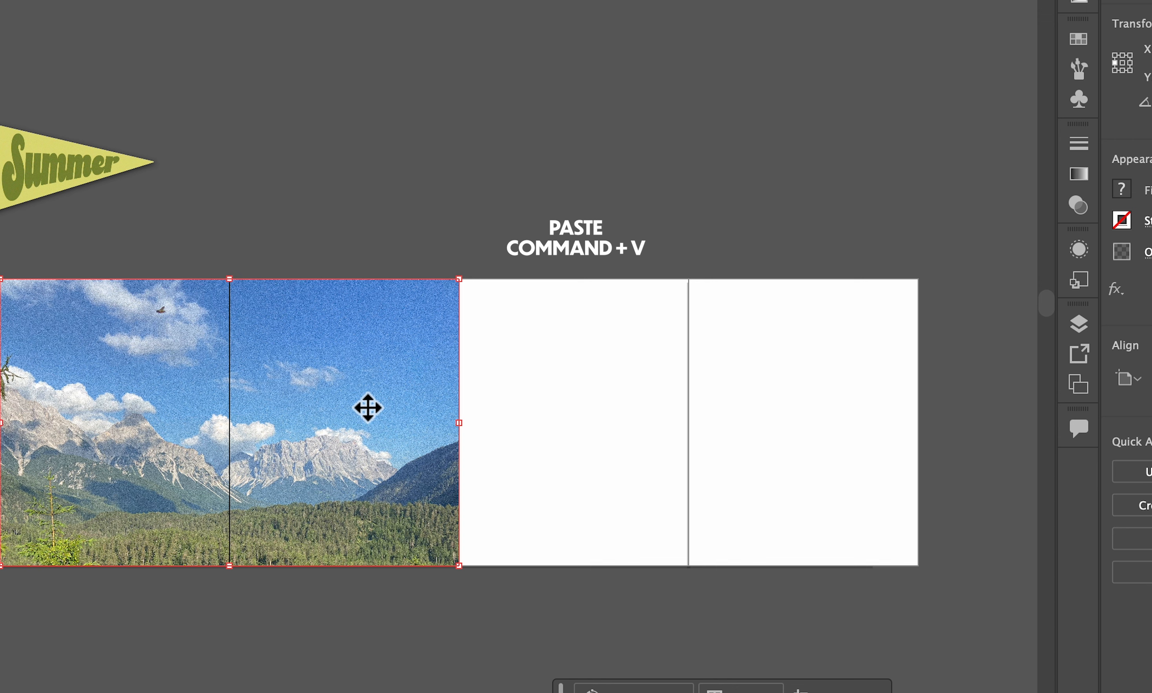
{"action": "key", "text": "super+v"}
{"action": "key", "text": "super+v"}
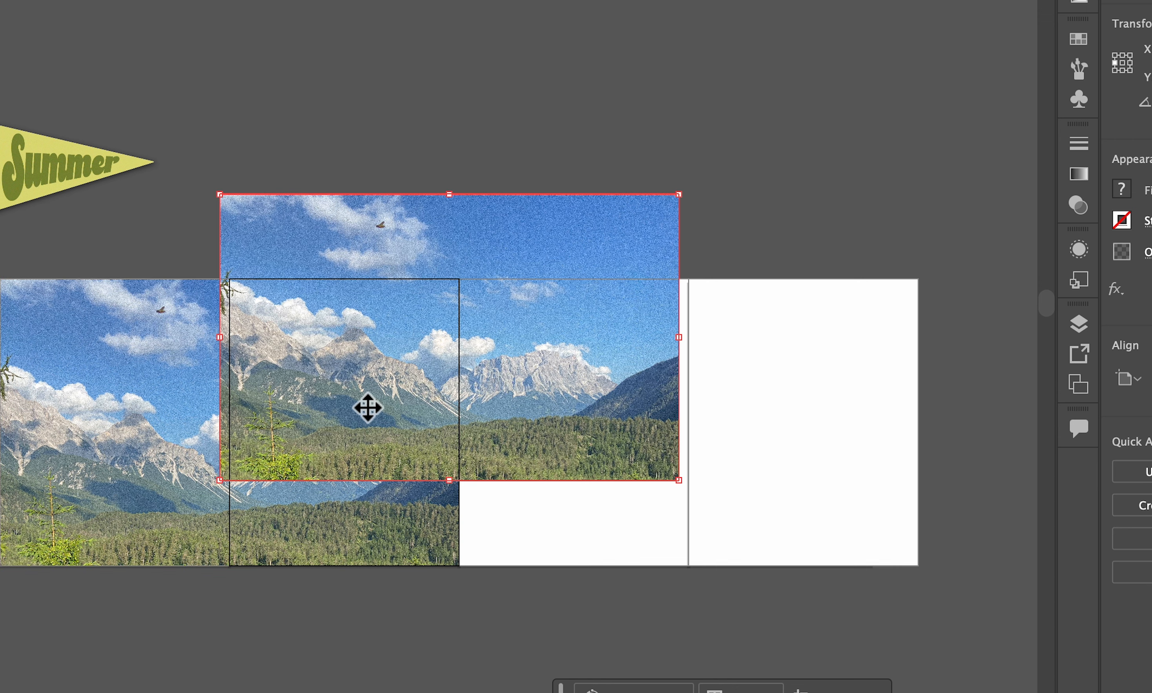
{"action": "left_click_drag", "start_coordinate": [612, 341], "coordinate": [853, 427]}
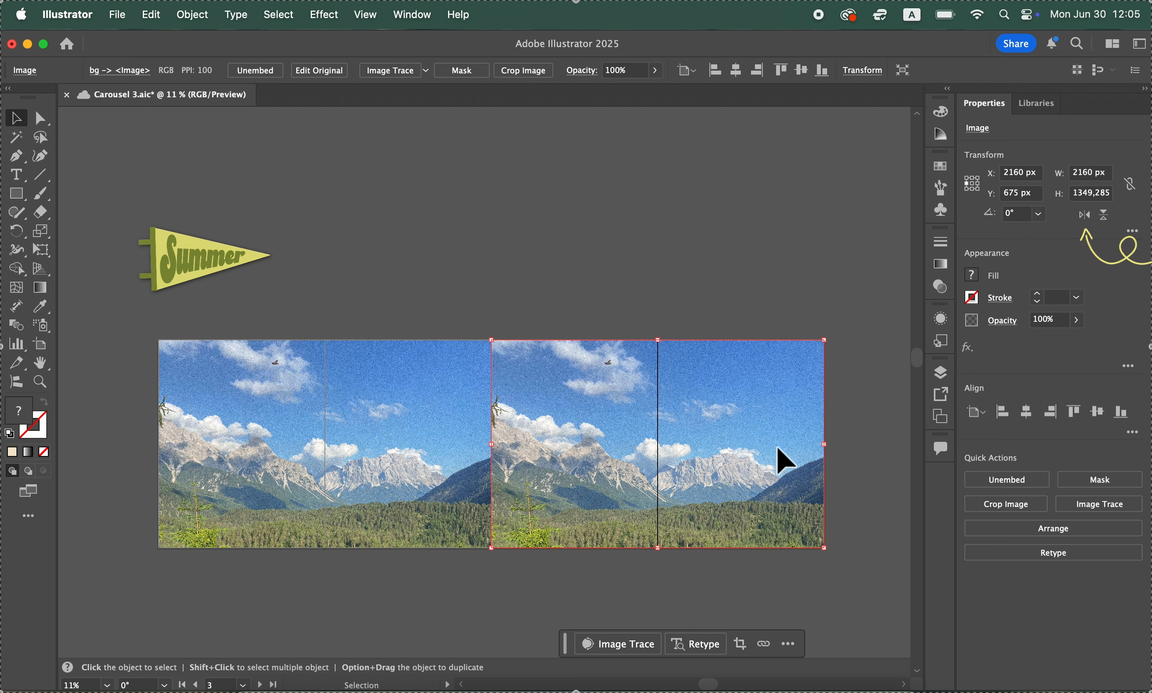
{"action": "left_click_drag", "start_coordinate": [347, 497], "coordinate": [680, 497]}
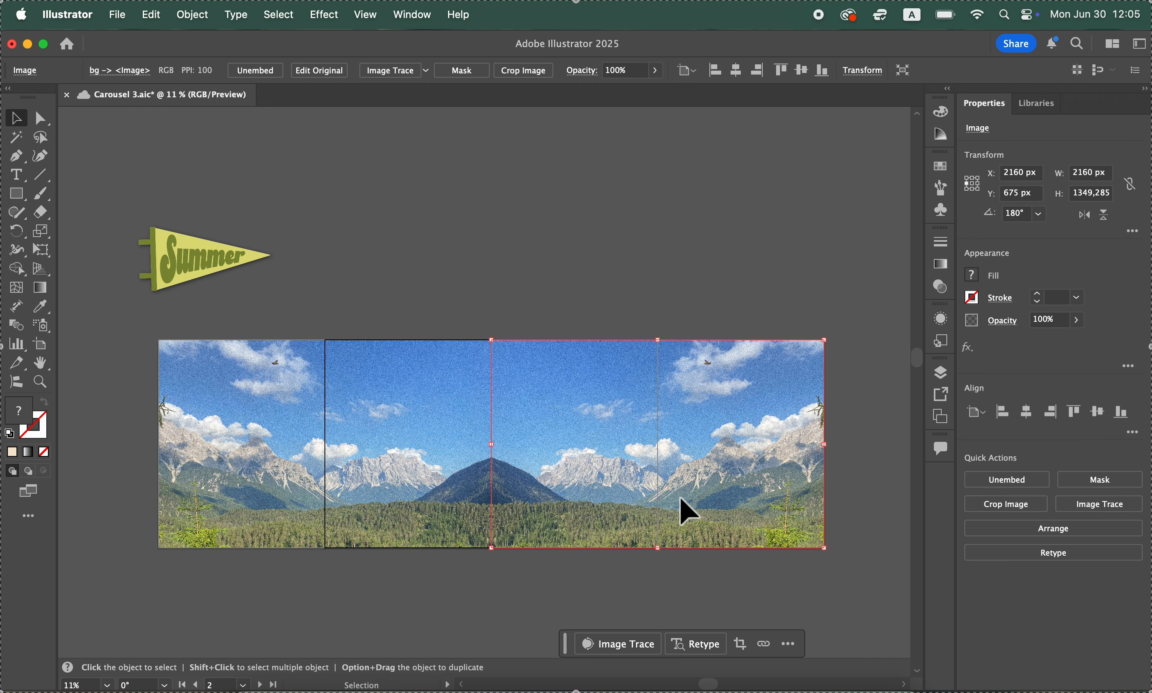
{"action": "left_click", "coordinate": [663, 206]}
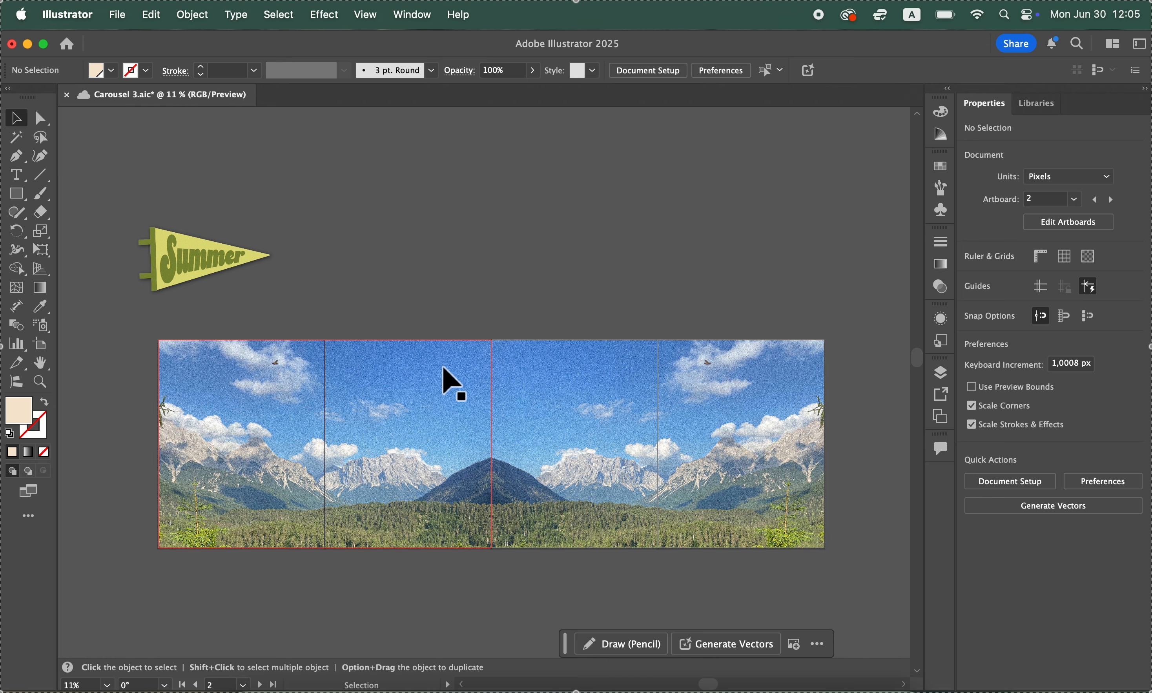
Examine the mirrored panorama up close, including the bird in the clouds and the seam between the two photos
{"action": "scroll", "coordinate": [275, 404], "scroll_direction": "up", "scroll_amount": 3}
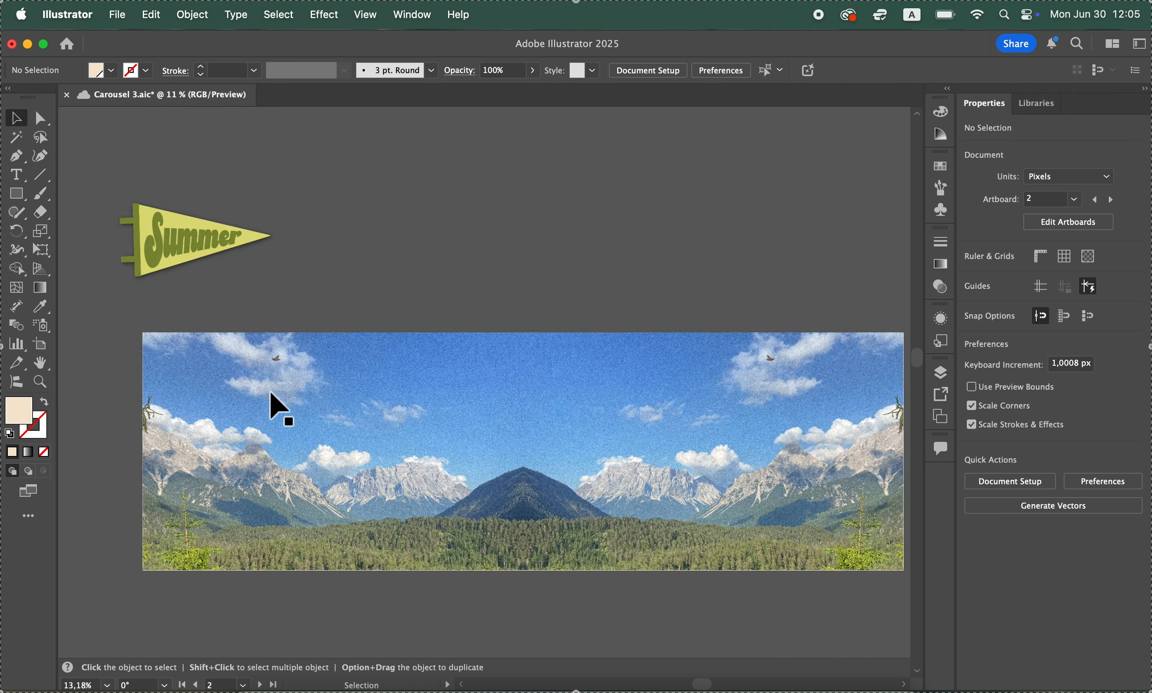
{"action": "scroll", "coordinate": [272, 394], "scroll_direction": "up", "scroll_amount": 6}
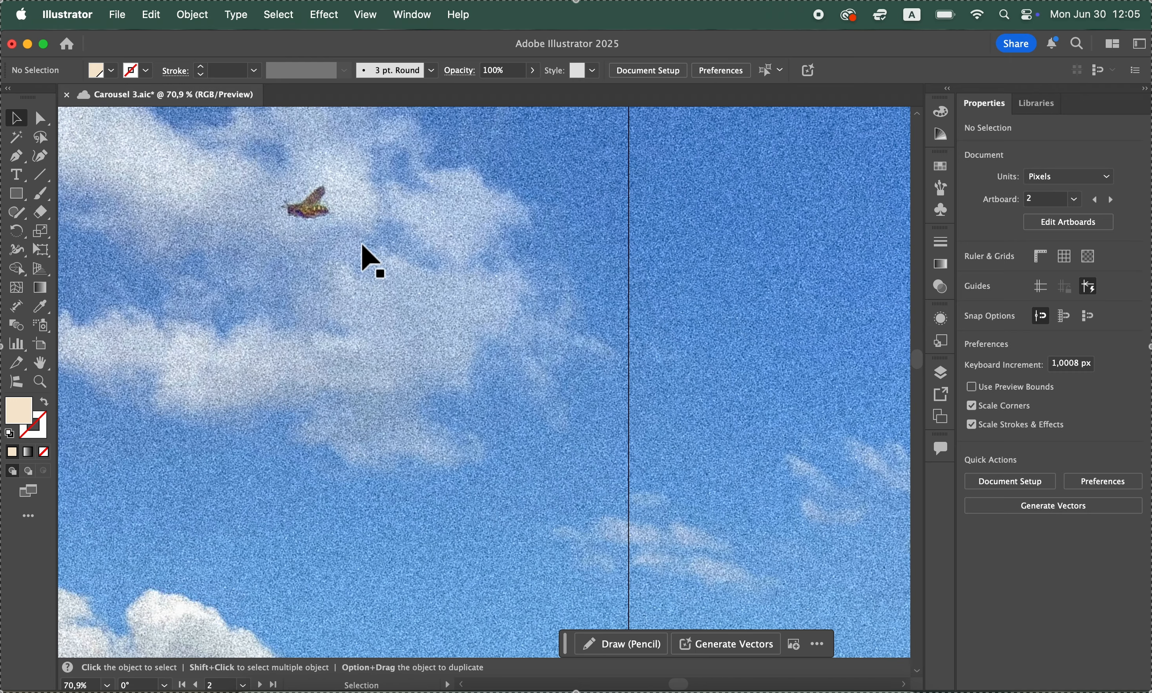
{"action": "scroll", "coordinate": [362, 245], "scroll_direction": "down", "scroll_amount": 4}
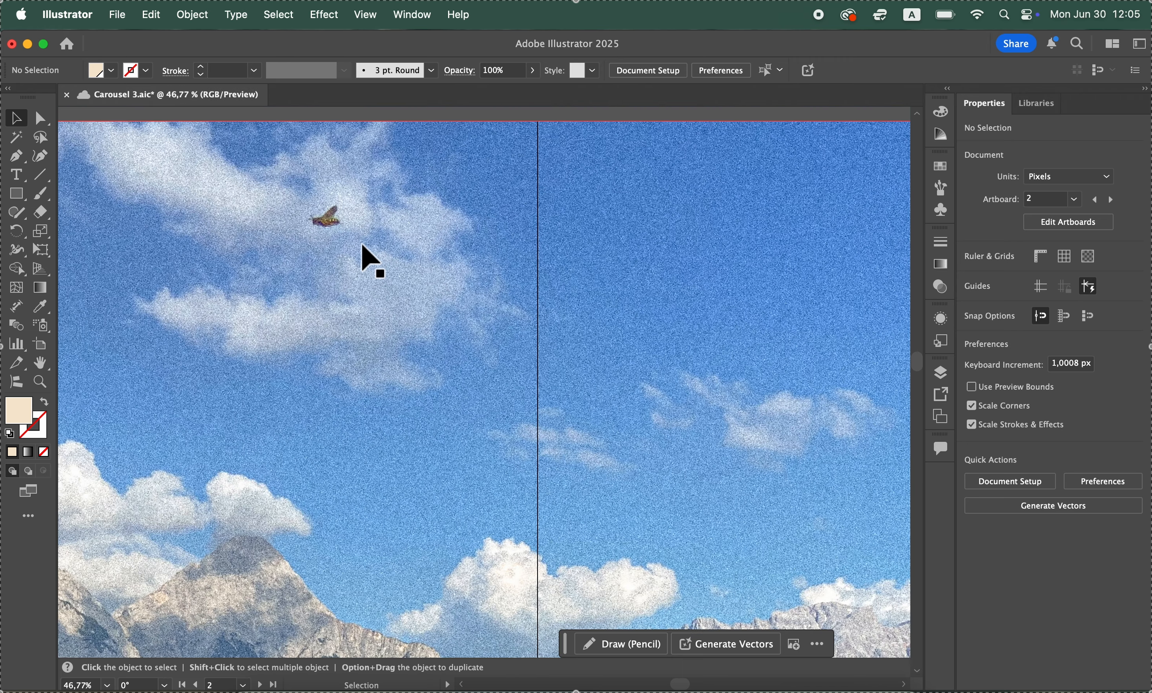
{"action": "scroll", "coordinate": [393, 373], "scroll_direction": "down", "scroll_amount": 2}
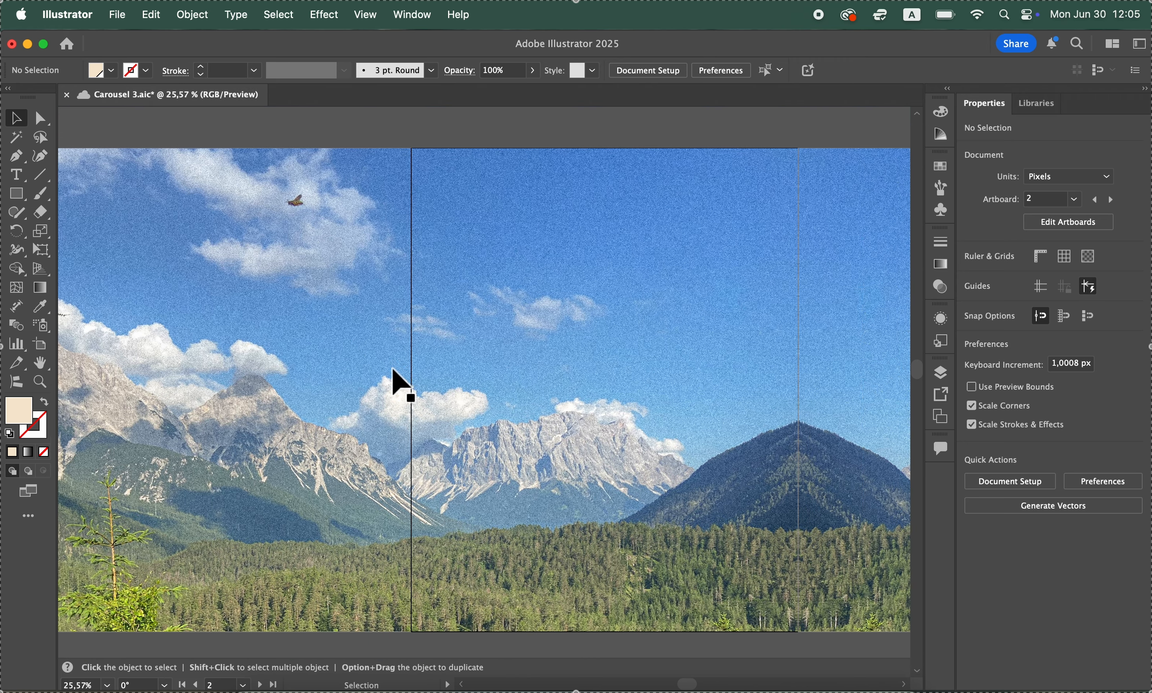
{"action": "scroll", "coordinate": [398, 383], "scroll_direction": "right", "scroll_amount": 10}
{"action": "scroll", "coordinate": [398, 384], "scroll_direction": "down", "scroll_amount": 2}
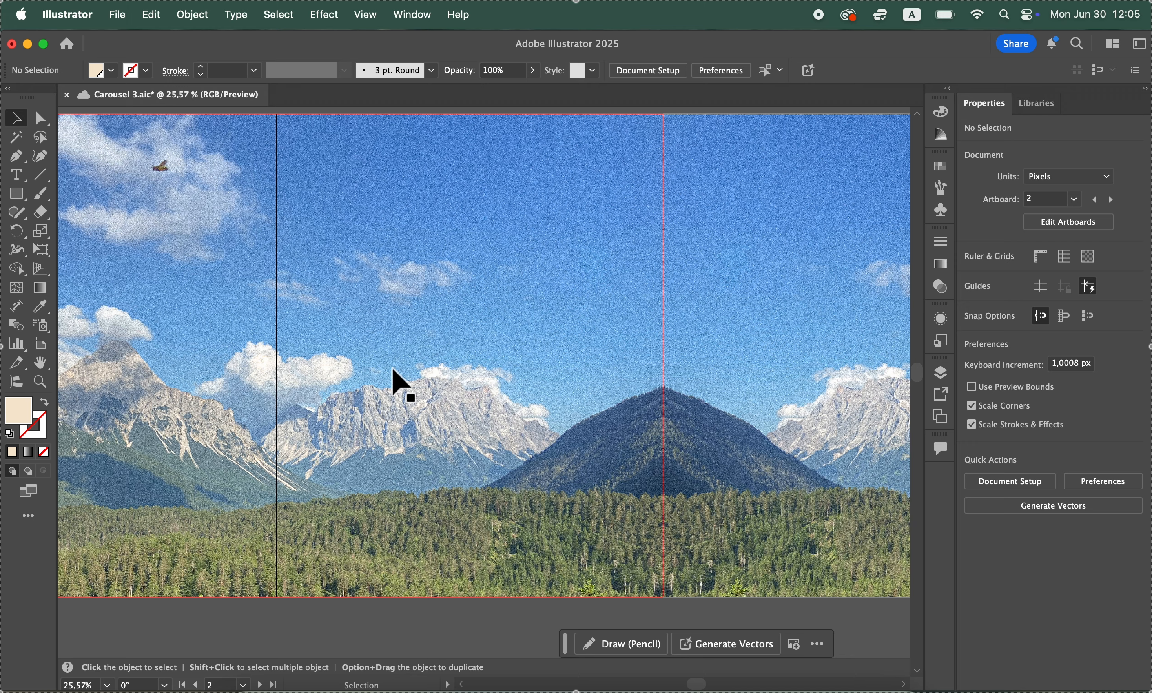
{"action": "scroll", "coordinate": [402, 386], "scroll_direction": "right", "scroll_amount": 12}
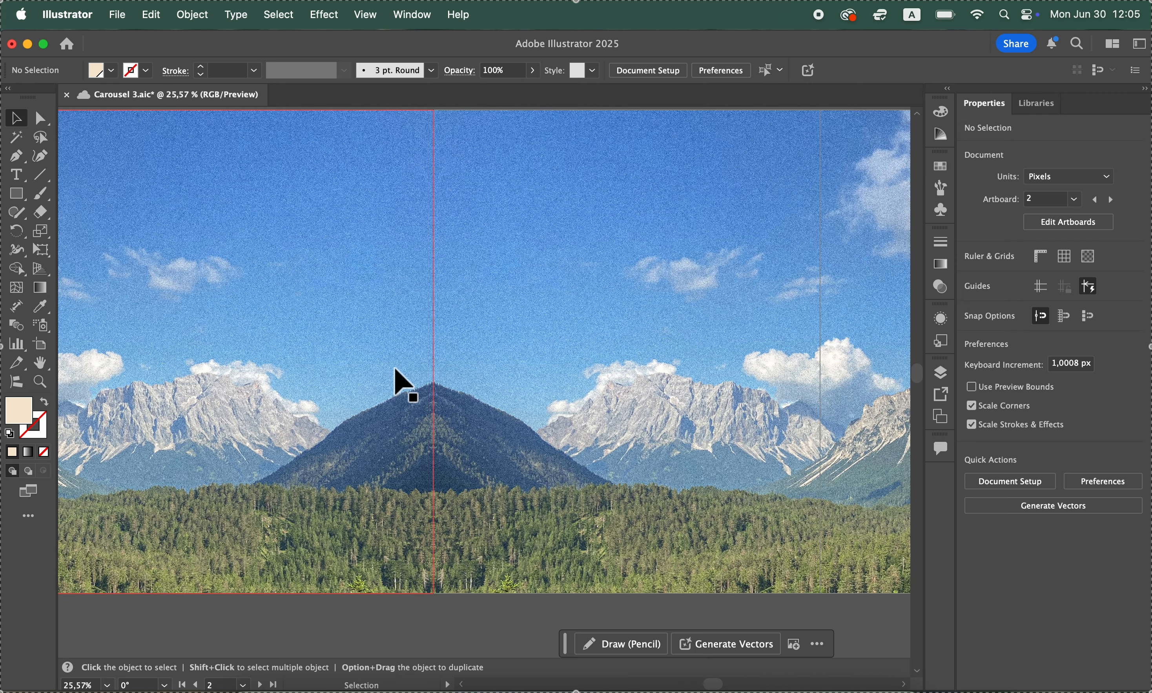
{"action": "scroll", "coordinate": [404, 385], "scroll_direction": "up", "scroll_amount": 2}
{"action": "scroll", "coordinate": [396, 376], "scroll_direction": "right", "scroll_amount": 3}
{"action": "scroll", "coordinate": [397, 377], "scroll_direction": "down", "scroll_amount": 1}
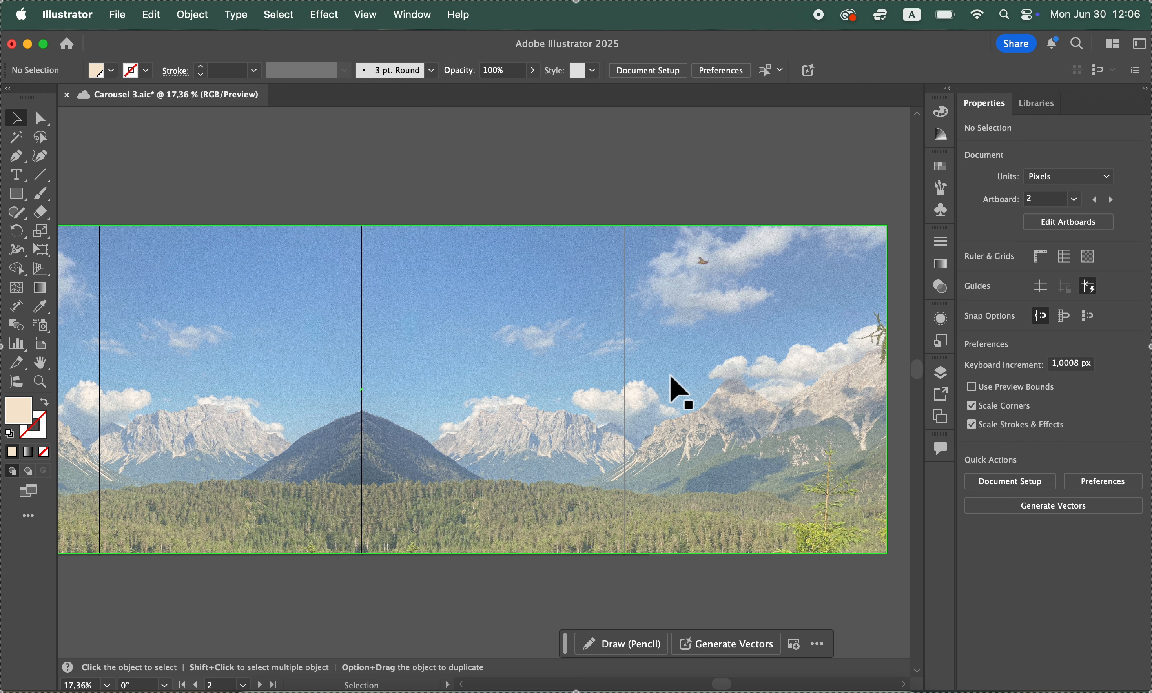
Inspect the fill and opacity of the beige overlay rectangle that covers all four artboards
{"action": "left_click", "coordinate": [670, 376]}
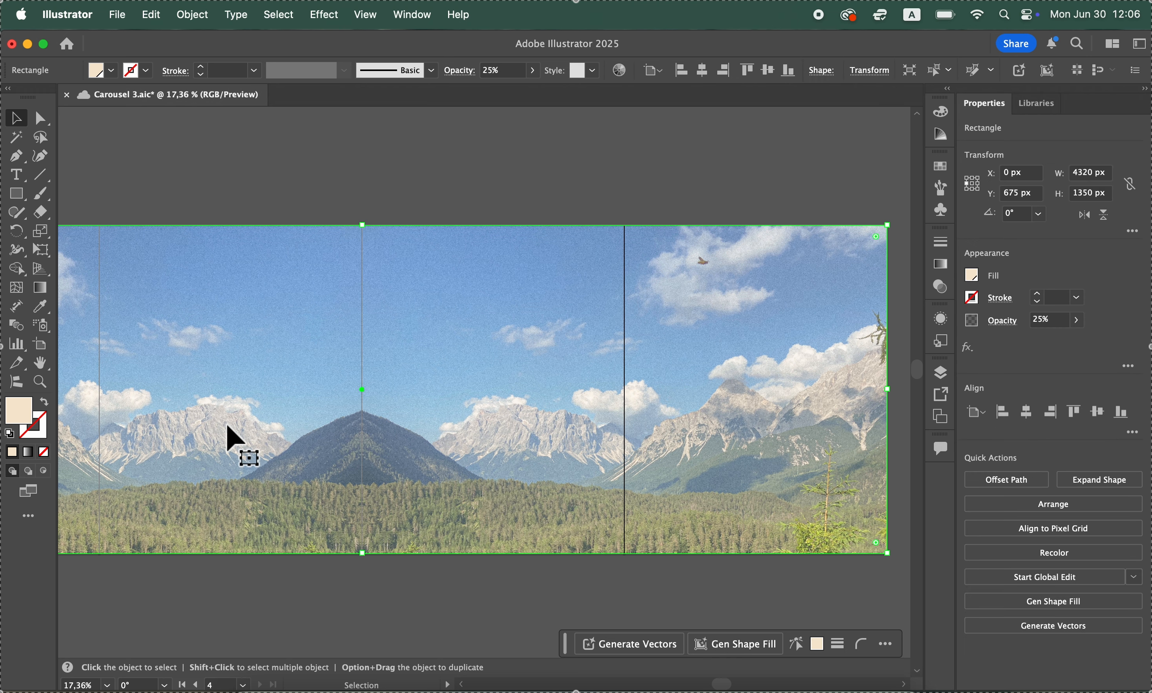
{"action": "scroll", "coordinate": [228, 427], "scroll_direction": "left", "scroll_amount": 5}
{"action": "scroll", "coordinate": [228, 426], "scroll_direction": "right", "scroll_amount": 1}
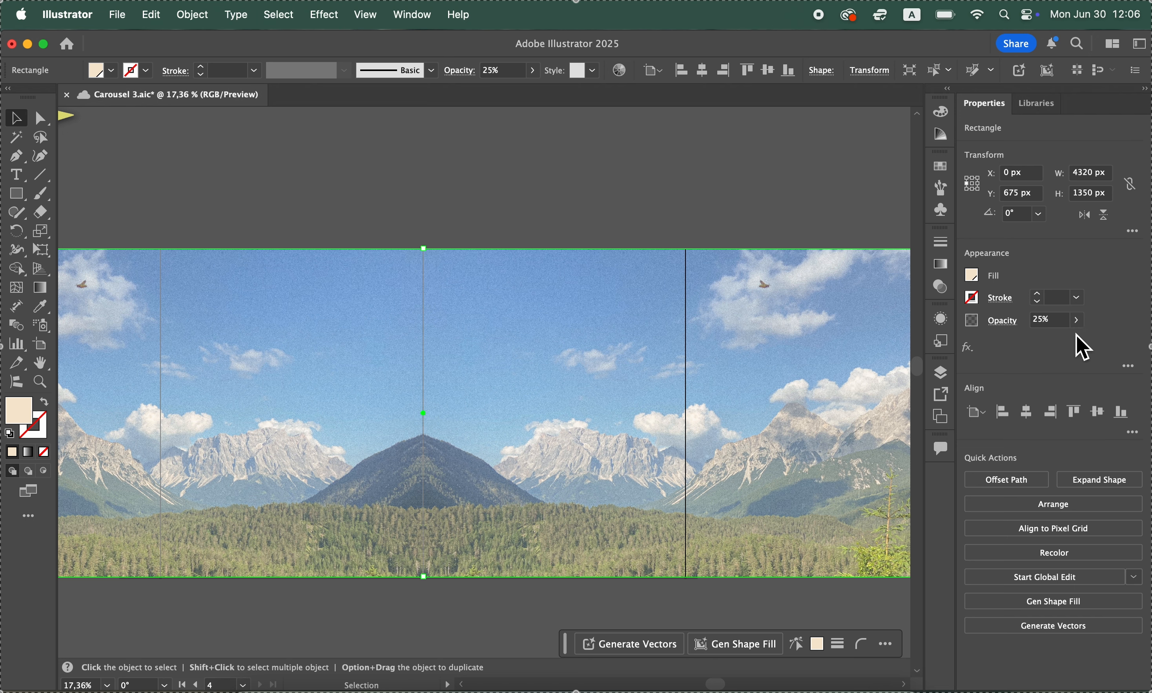
{"action": "left_click", "coordinate": [750, 172]}
Draw a beige rectangle without a stroke over all four artboards, about 4368 by 1376 px, using the Rectangle tool
{"action": "scroll", "coordinate": [752, 169], "scroll_direction": "down", "scroll_amount": 1}
{"action": "scroll", "coordinate": [239, 334], "scroll_direction": "down", "scroll_amount": 10}
{"action": "scroll", "coordinate": [238, 334], "scroll_direction": "left", "scroll_amount": 5}
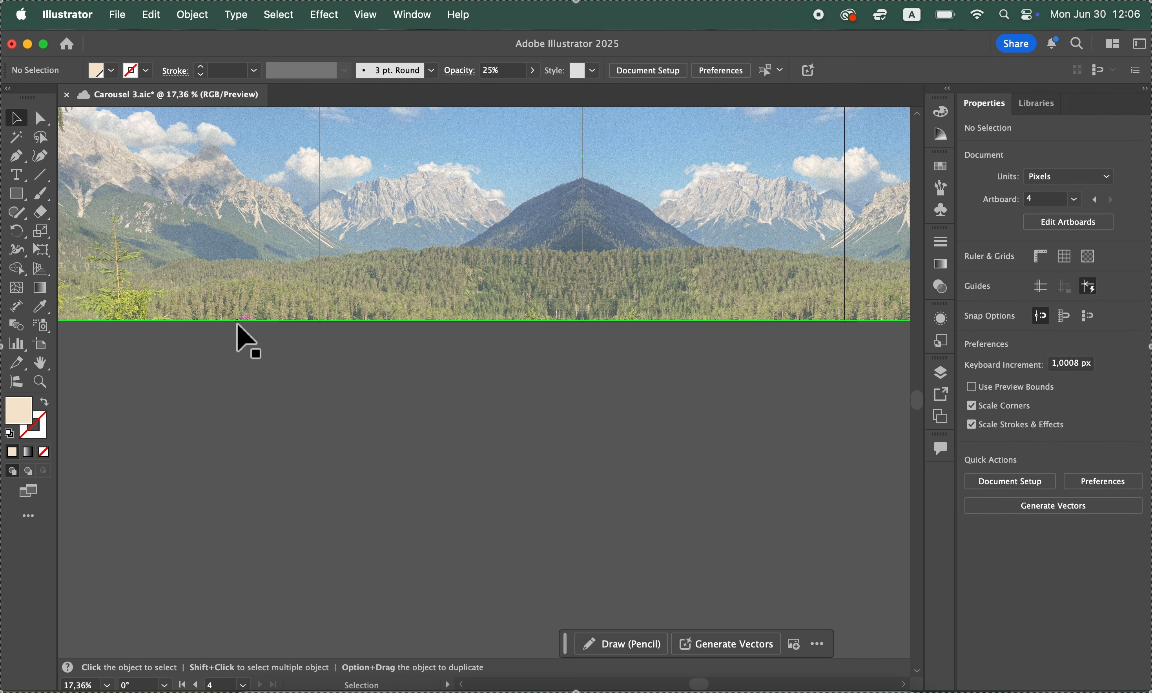
{"action": "left_click", "coordinate": [16, 195]}
{"action": "scroll", "coordinate": [183, 213], "scroll_direction": "up", "scroll_amount": 9}
{"action": "scroll", "coordinate": [183, 212], "scroll_direction": "left", "scroll_amount": 5}
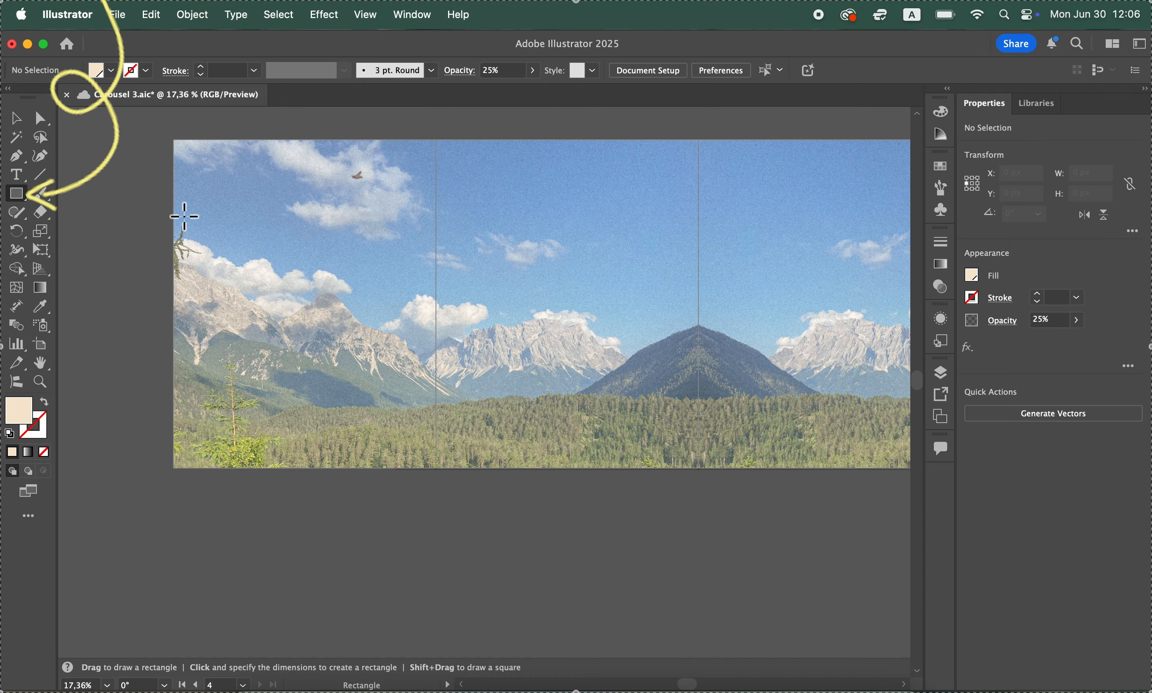
{"action": "scroll", "coordinate": [183, 216], "scroll_direction": "right", "scroll_amount": 2}
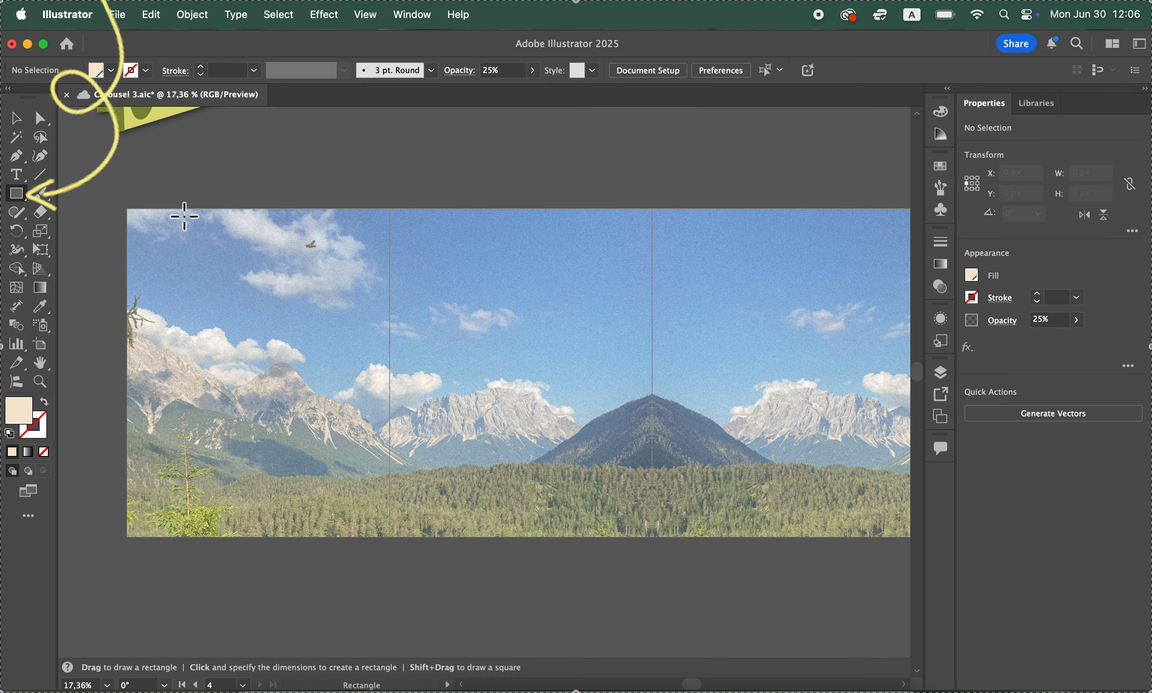
{"action": "left_click", "coordinate": [16, 196]}
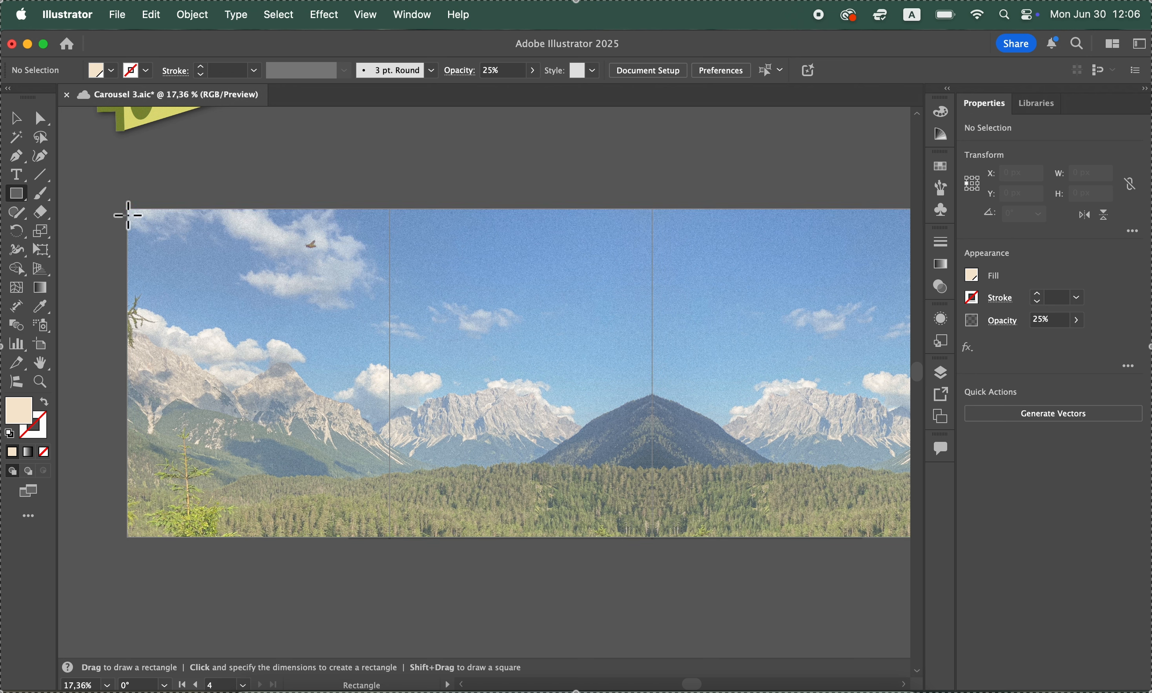
{"action": "left_click_drag", "start_coordinate": [114, 203], "coordinate": [748, 538]}
{"action": "scroll", "coordinate": [529, 517], "scroll_direction": "left", "scroll_amount": 5}
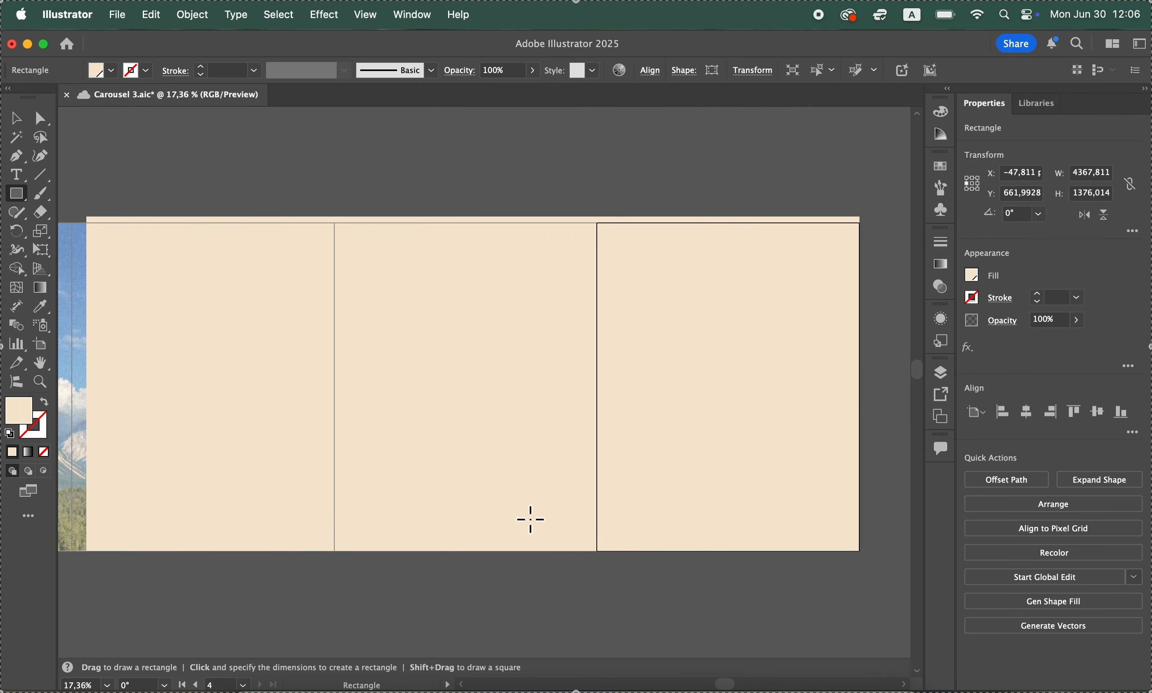
Lower the opacity of the new beige rectangle to 26% as a tint over the panorama
{"action": "scroll", "coordinate": [530, 515], "scroll_direction": "right", "scroll_amount": 3}
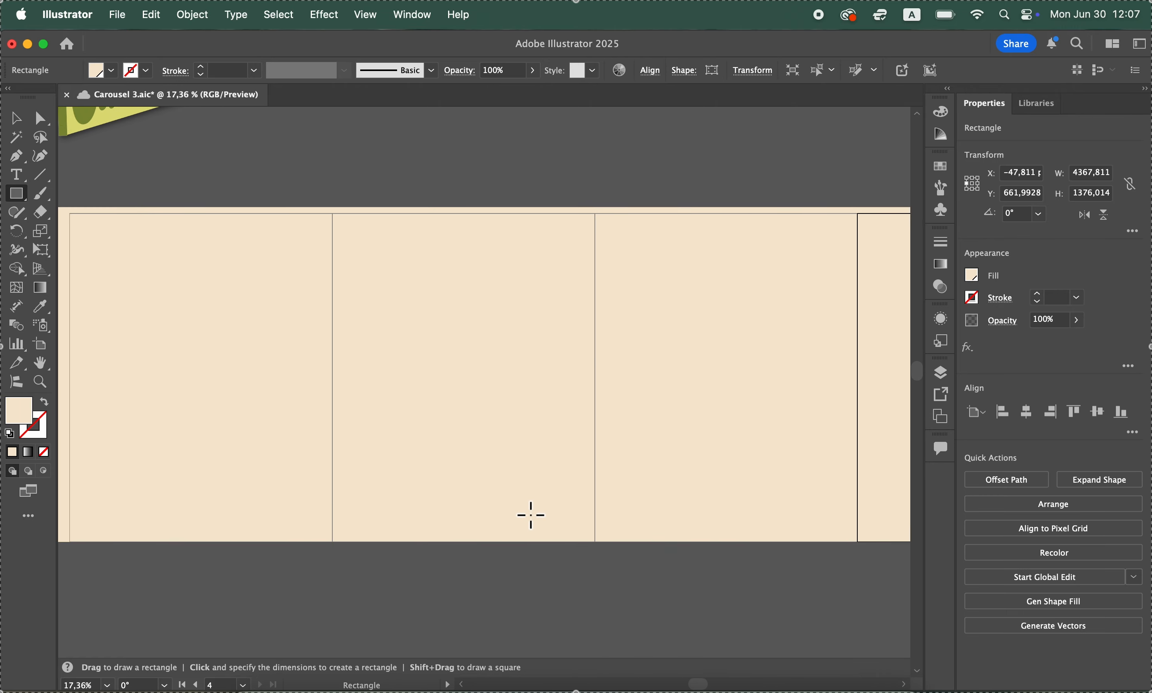
{"action": "left_click", "coordinate": [1083, 322]}
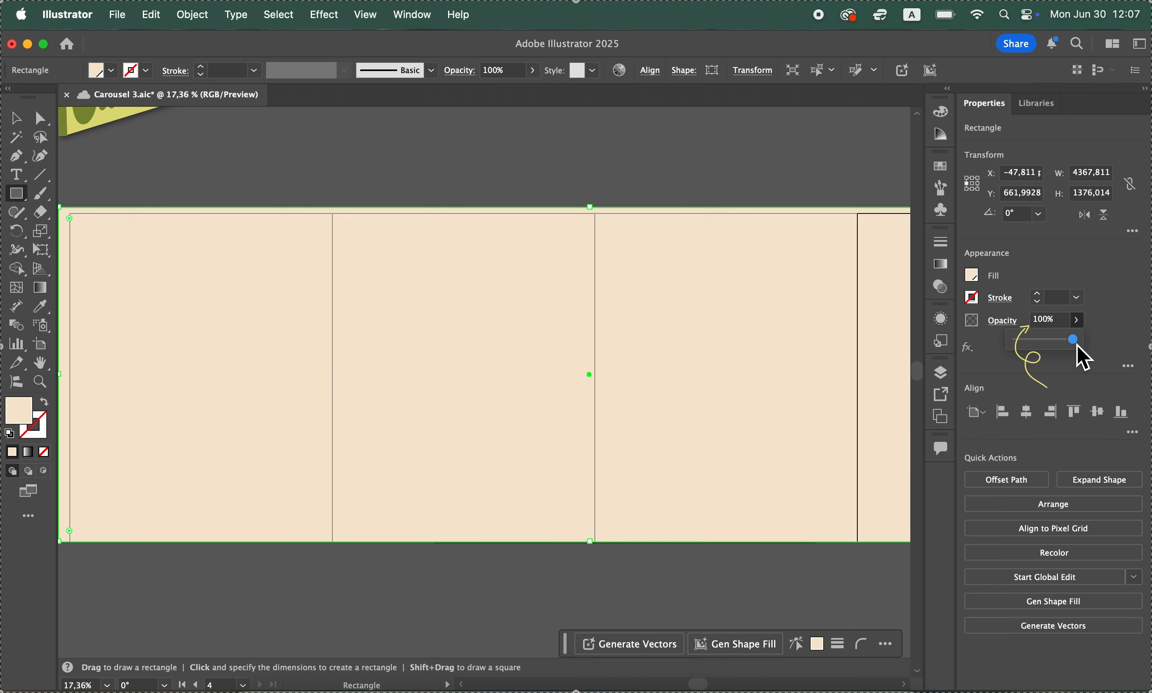
{"action": "left_click_drag", "start_coordinate": [1079, 340], "coordinate": [1041, 359]}
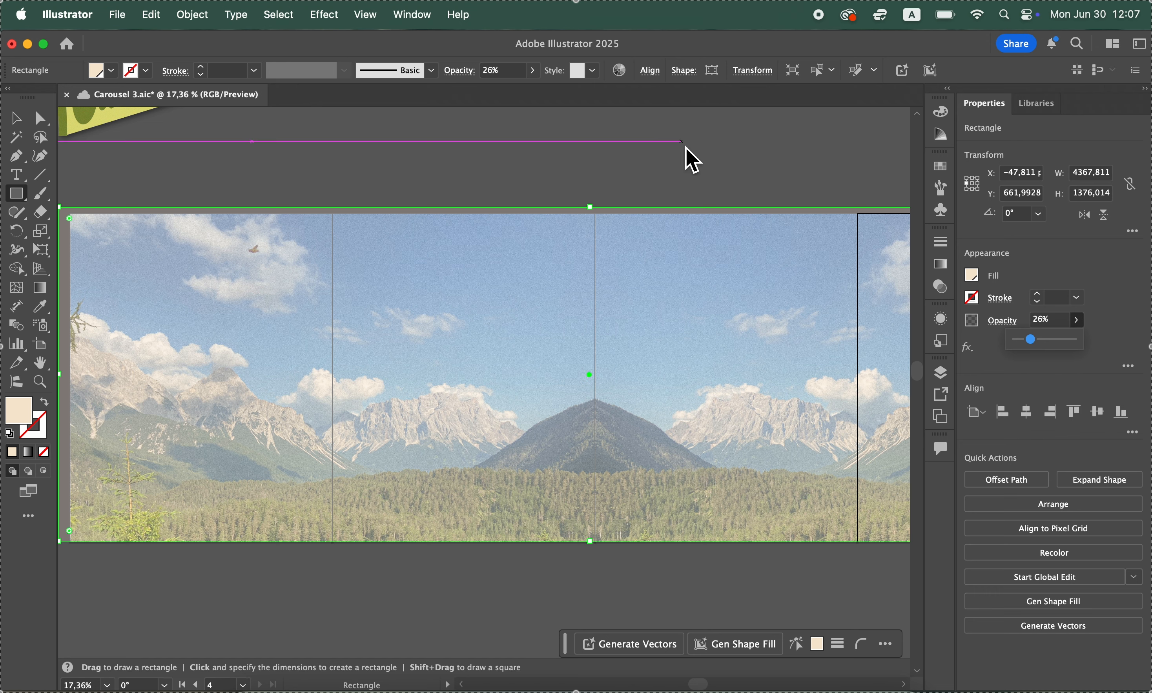
Undo the opacity change and the drawing of the second beige rectangle over the artboards
{"action": "left_click", "coordinate": [21, 119]}
{"action": "left_click", "coordinate": [152, 14]}
{"action": "left_click", "coordinate": [158, 42]}
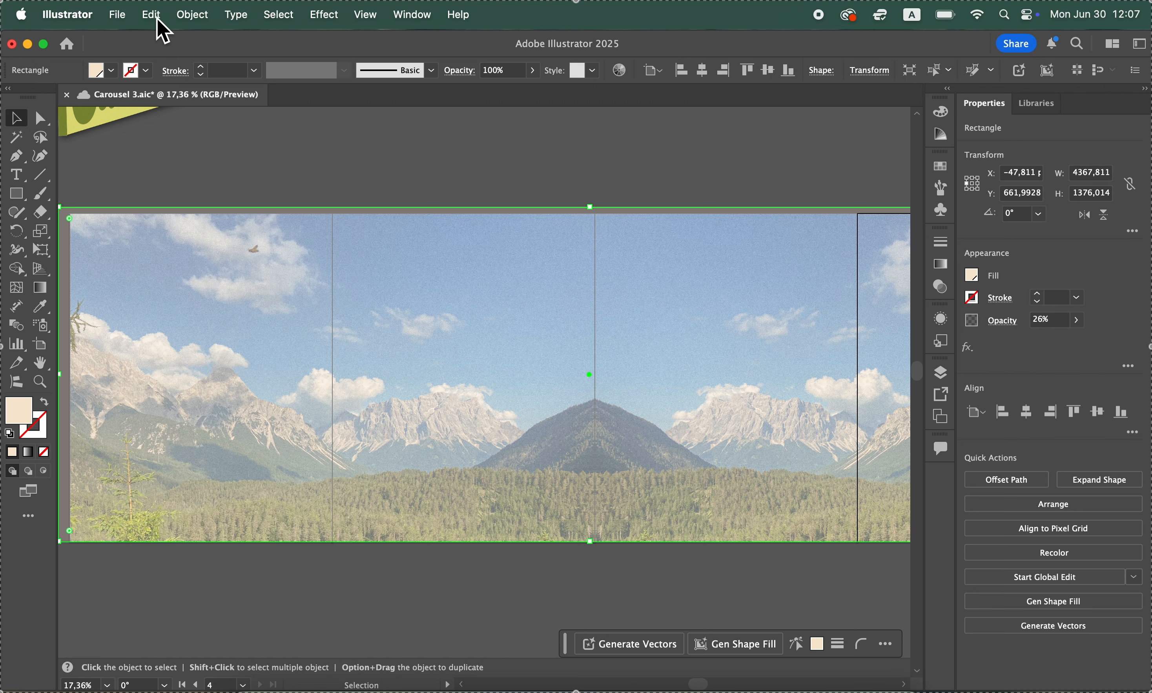
{"action": "left_click", "coordinate": [154, 16]}
{"action": "left_click", "coordinate": [162, 43]}
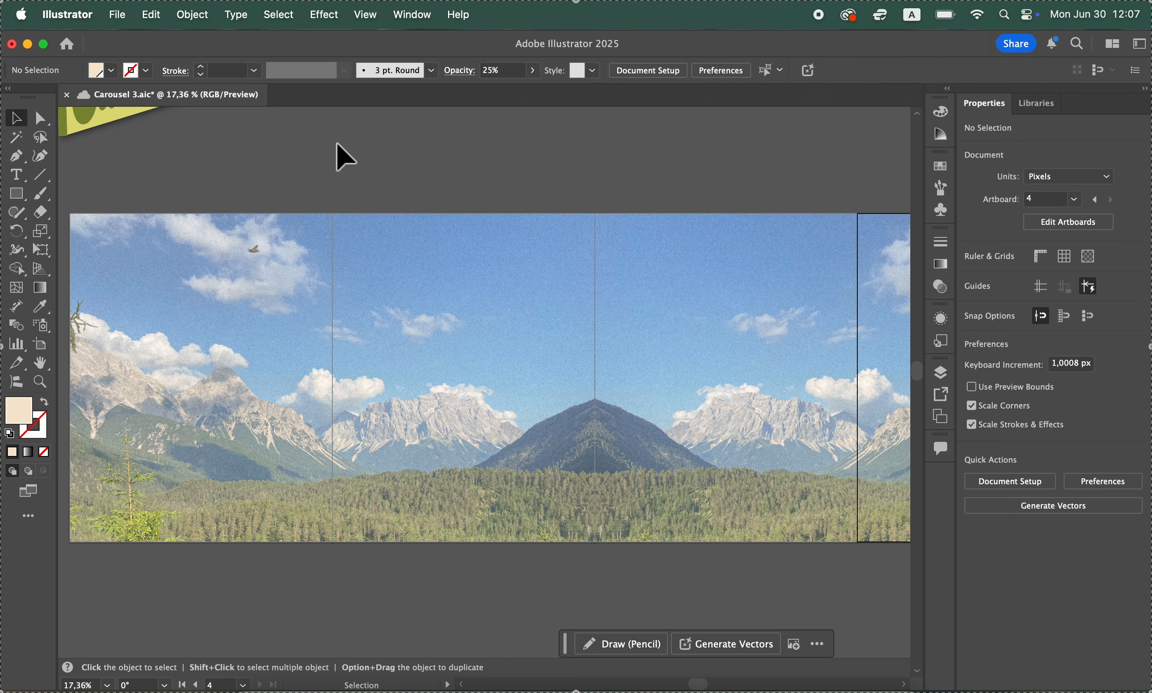
Examine the original beige overlay's size, opacity and effect along the whole panorama
{"action": "scroll", "coordinate": [339, 149], "scroll_direction": "right", "scroll_amount": 3}
{"action": "scroll", "coordinate": [340, 146], "scroll_direction": "left", "scroll_amount": 3}
{"action": "left_click", "coordinate": [205, 330]}
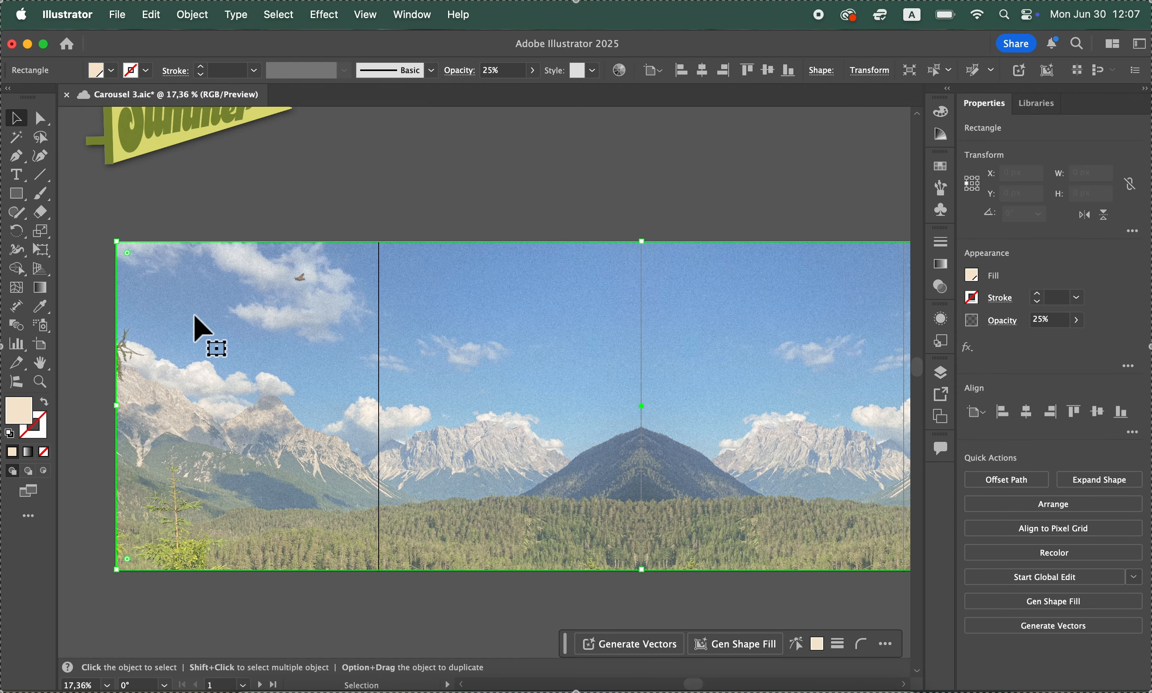
{"action": "scroll", "coordinate": [390, 420], "scroll_direction": "right", "scroll_amount": 10}
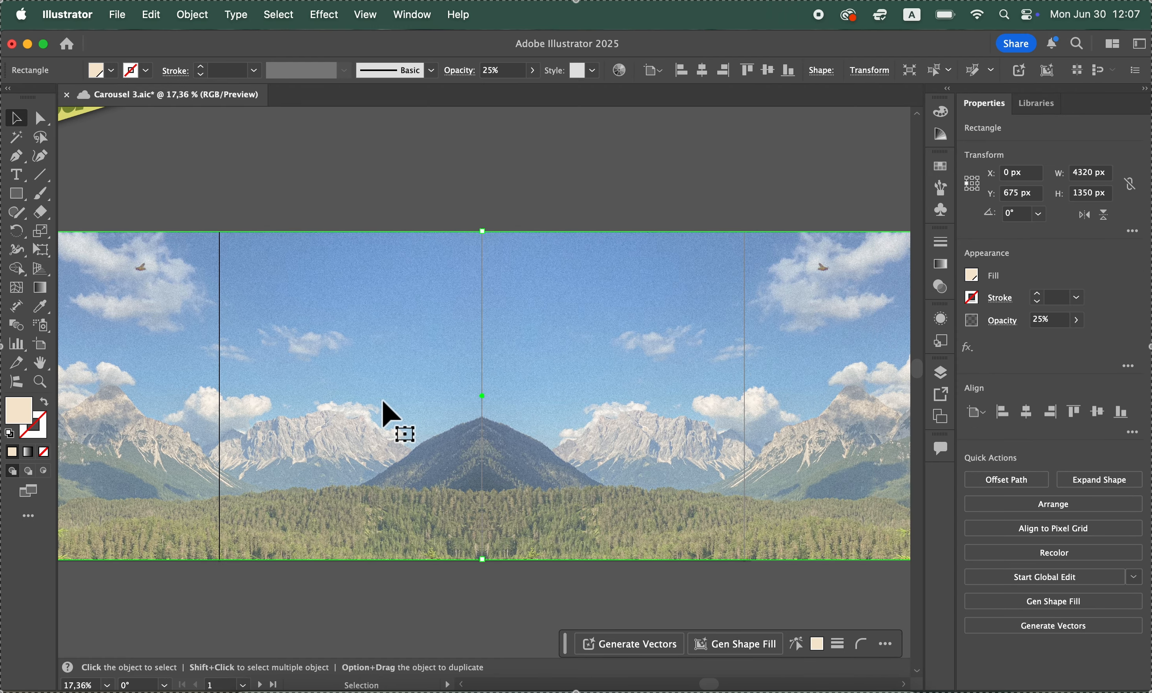
{"action": "scroll", "coordinate": [390, 421], "scroll_direction": "left", "scroll_amount": 5}
{"action": "scroll", "coordinate": [390, 420], "scroll_direction": "up", "scroll_amount": 3}
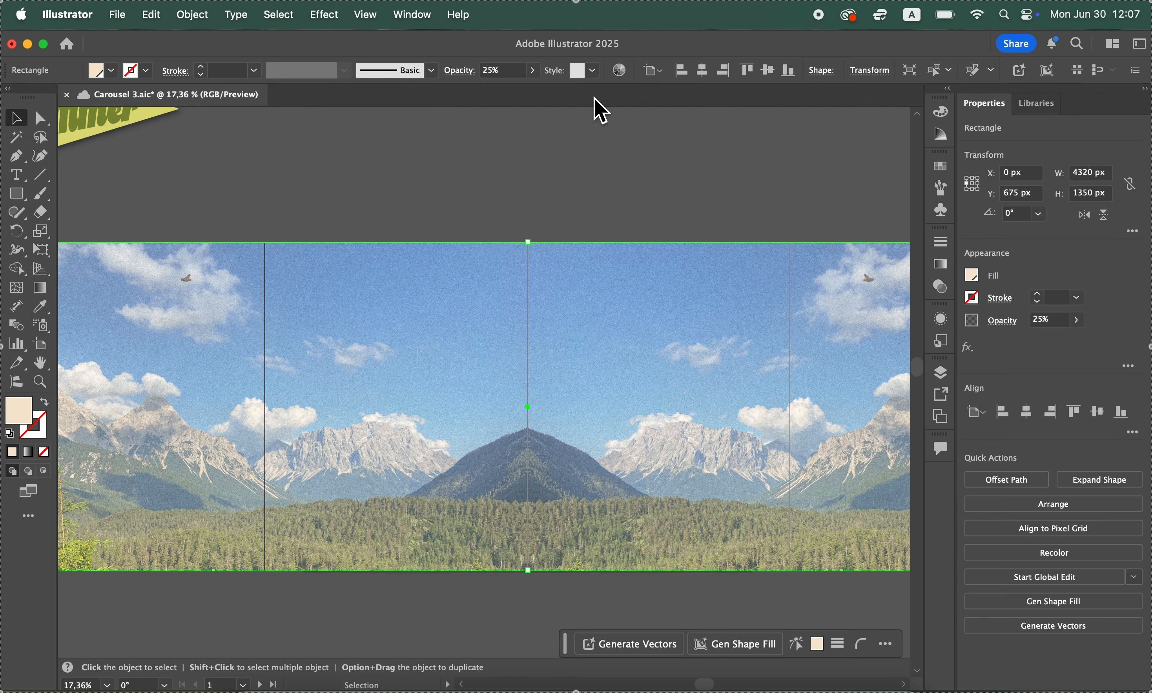
{"action": "left_click", "coordinate": [633, 201]}
{"action": "scroll", "coordinate": [632, 192], "scroll_direction": "right", "scroll_amount": 2}
{"action": "scroll", "coordinate": [638, 206], "scroll_direction": "right", "scroll_amount": 3}
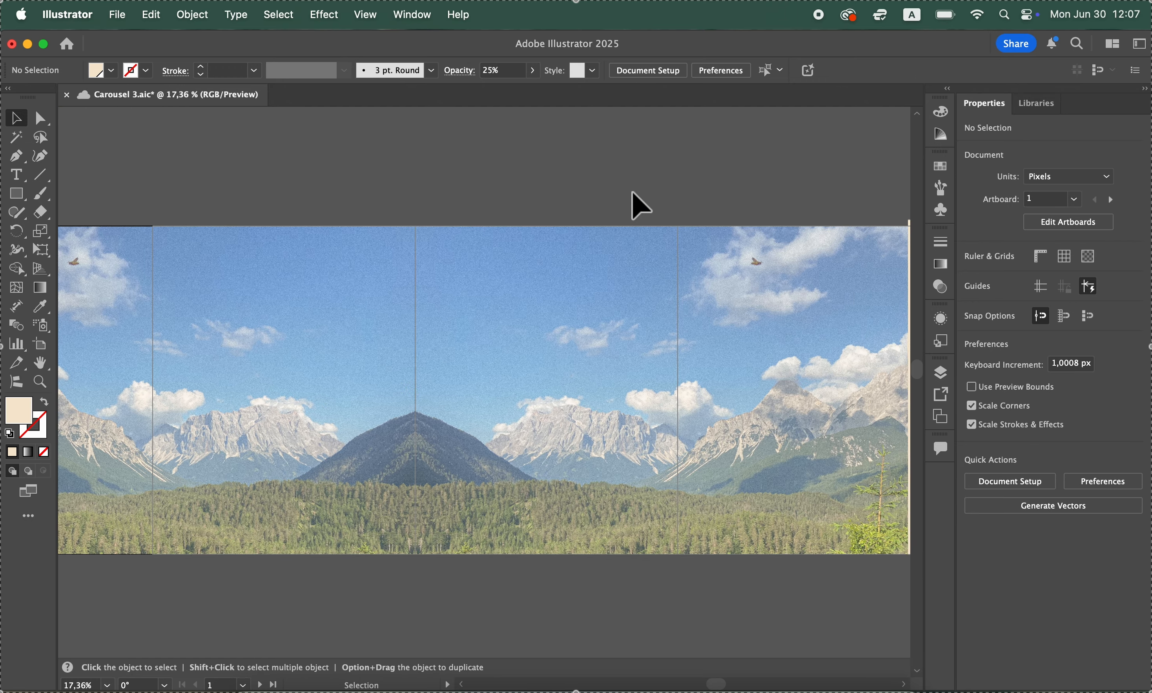
{"action": "scroll", "coordinate": [639, 205], "scroll_direction": "left", "scroll_amount": 5}
{"action": "scroll", "coordinate": [641, 206], "scroll_direction": "right", "scroll_amount": 3}
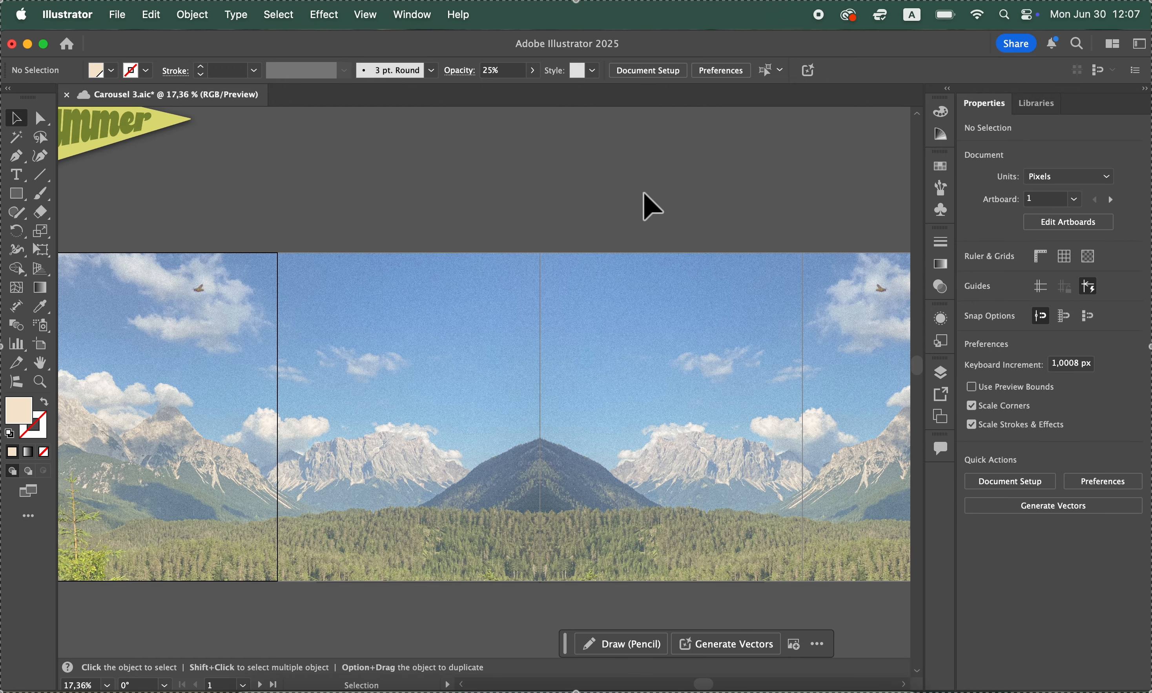
Lock the filter and bg layers and collapse the bg layer's contents
{"action": "left_click", "coordinate": [941, 373]}
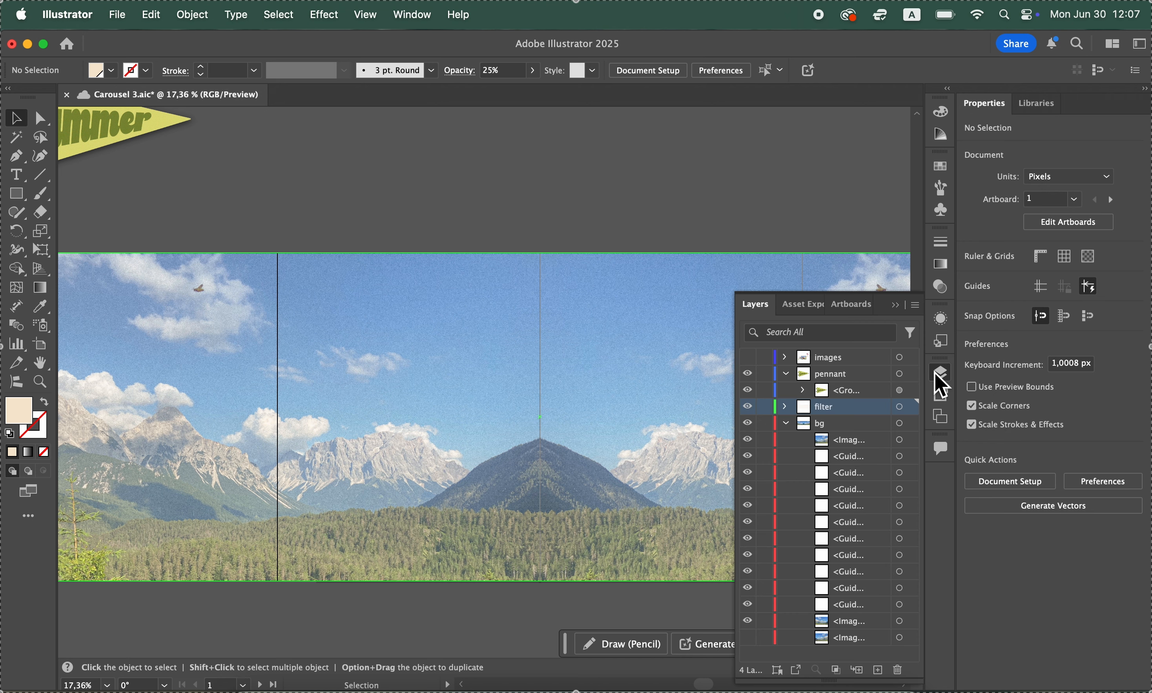
{"action": "left_click", "coordinate": [764, 407]}
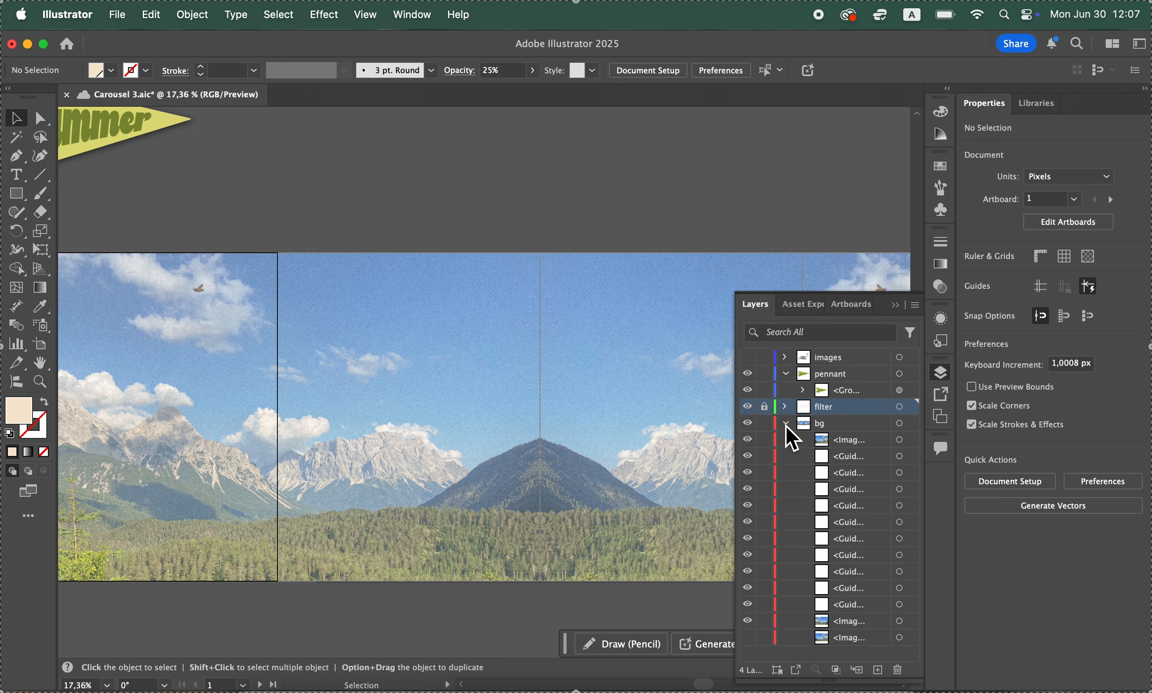
{"action": "left_click", "coordinate": [786, 424]}
{"action": "left_click", "coordinate": [765, 424]}
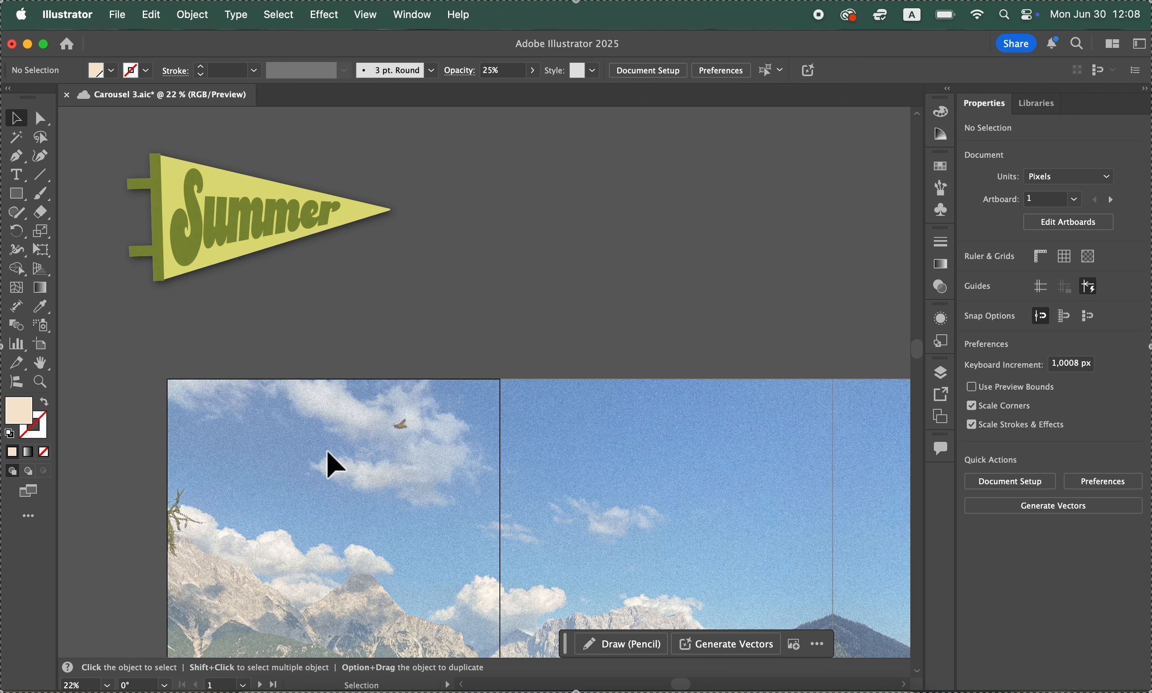
Move the Summer pennant onto the upper part of the first artboard and centre it horizontally
{"action": "scroll", "coordinate": [327, 451], "scroll_direction": "left", "scroll_amount": 6}
{"action": "scroll", "coordinate": [327, 451], "scroll_direction": "right", "scroll_amount": 4}
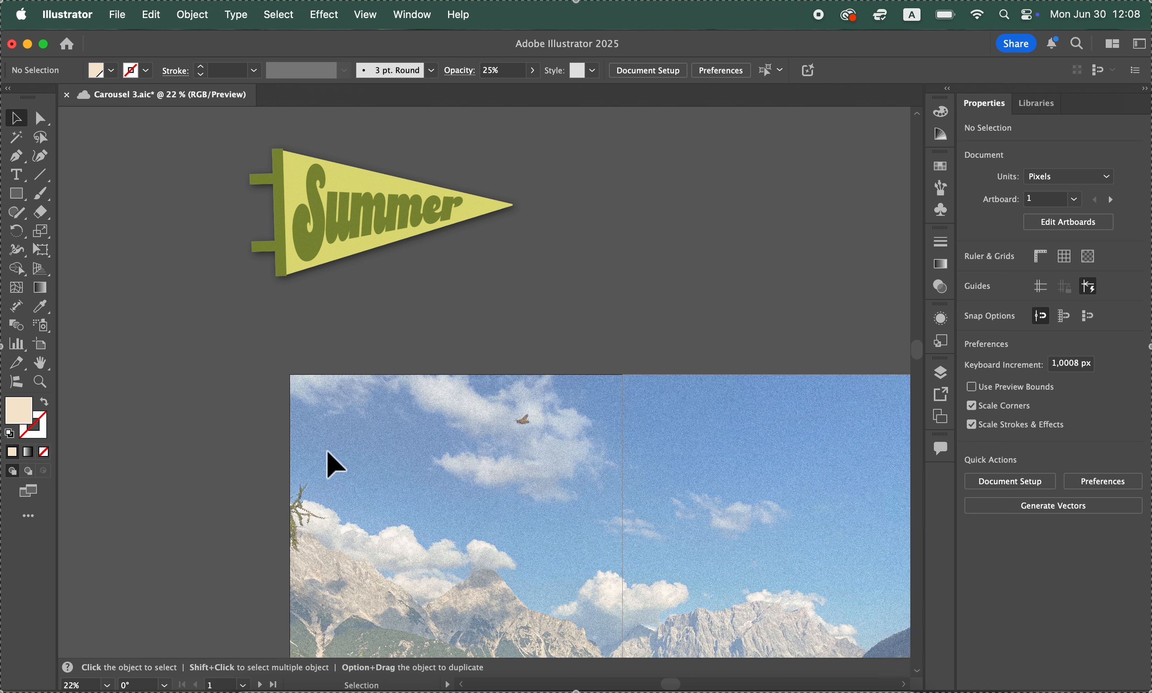
{"action": "left_click", "coordinate": [328, 453]}
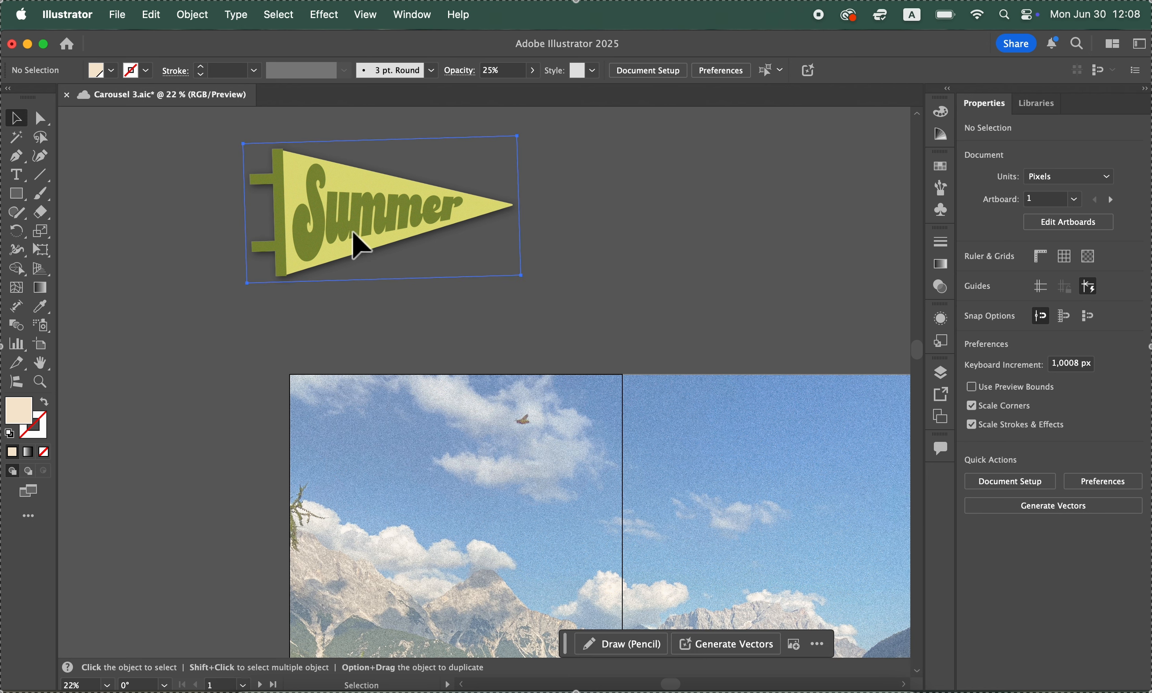
{"action": "left_click_drag", "start_coordinate": [353, 232], "coordinate": [424, 485]}
{"action": "scroll", "coordinate": [424, 484], "scroll_direction": "down", "scroll_amount": 3}
{"action": "scroll", "coordinate": [424, 484], "scroll_direction": "right", "scroll_amount": 3}
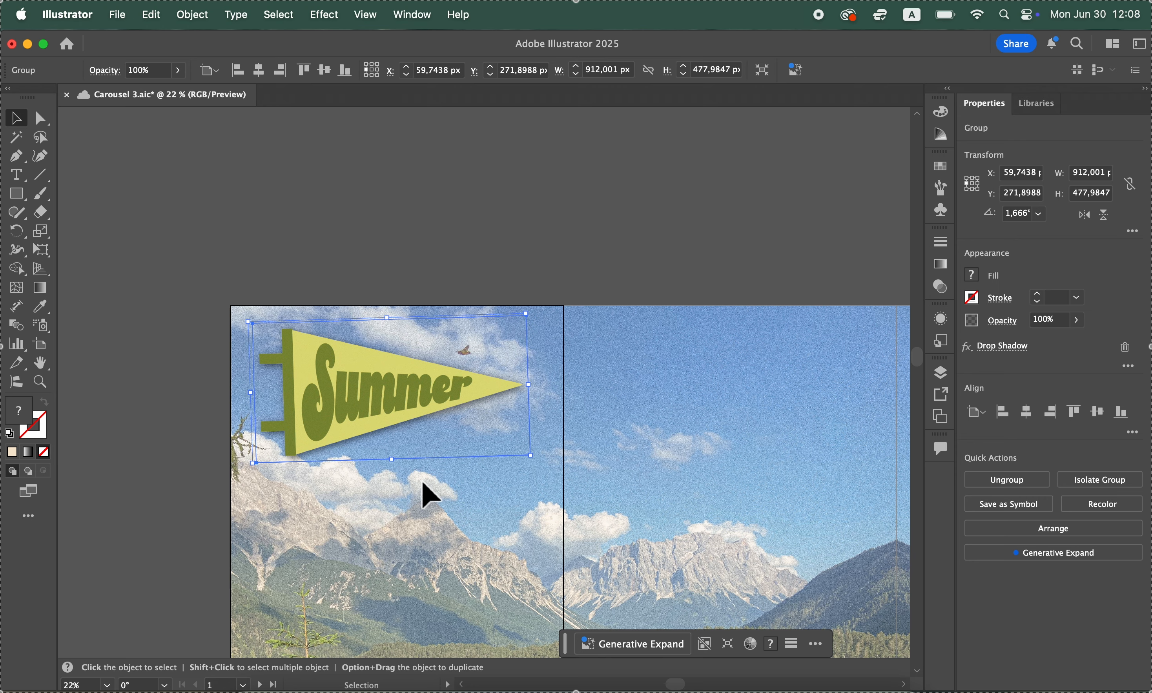
{"action": "scroll", "coordinate": [422, 483], "scroll_direction": "down", "scroll_amount": 1}
{"action": "scroll", "coordinate": [422, 483], "scroll_direction": "right", "scroll_amount": 2}
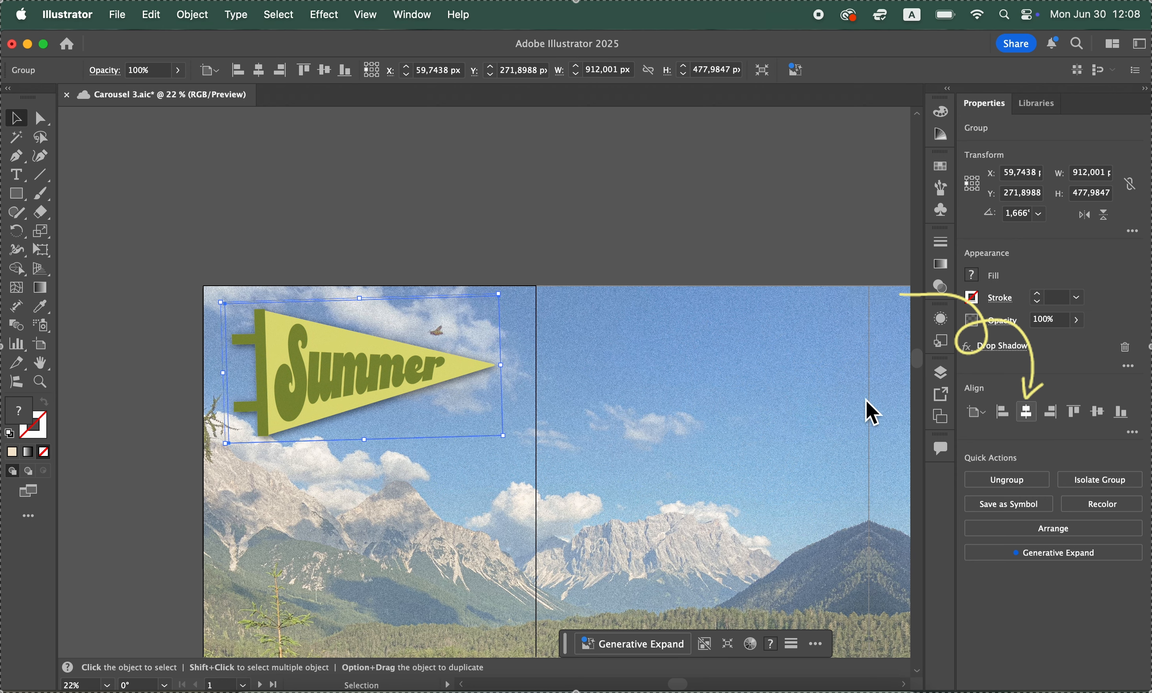
{"action": "left_click", "coordinate": [594, 174]}
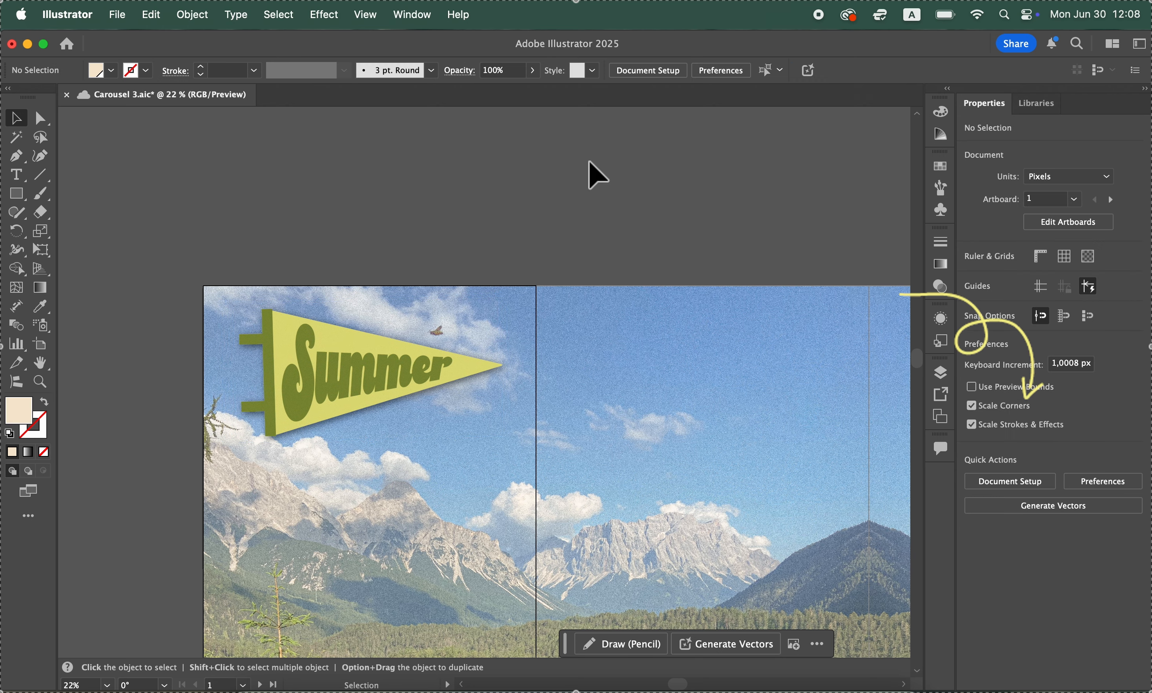
Trace a loose, angular beige outline with the Pen tool from the pennant's upper corner around its tip to the lower tie
{"action": "scroll", "coordinate": [593, 174], "scroll_direction": "down", "scroll_amount": 2}
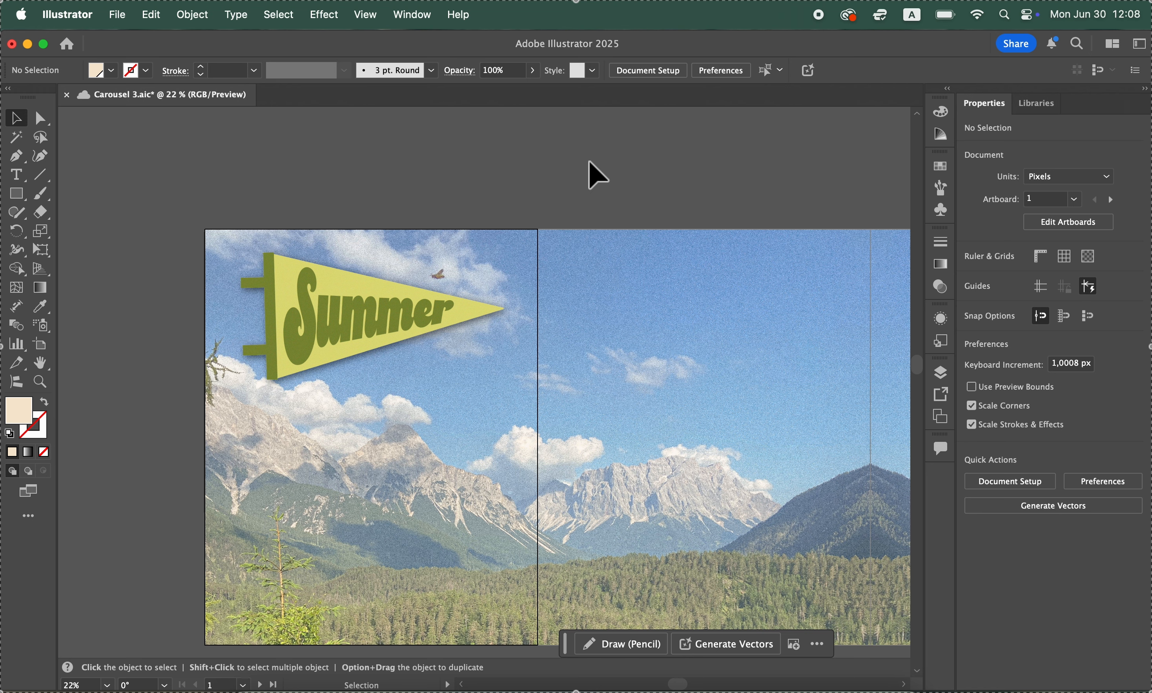
{"action": "scroll", "coordinate": [512, 239], "scroll_direction": "down", "scroll_amount": 2}
{"action": "scroll", "coordinate": [512, 240], "scroll_direction": "left", "scroll_amount": 2}
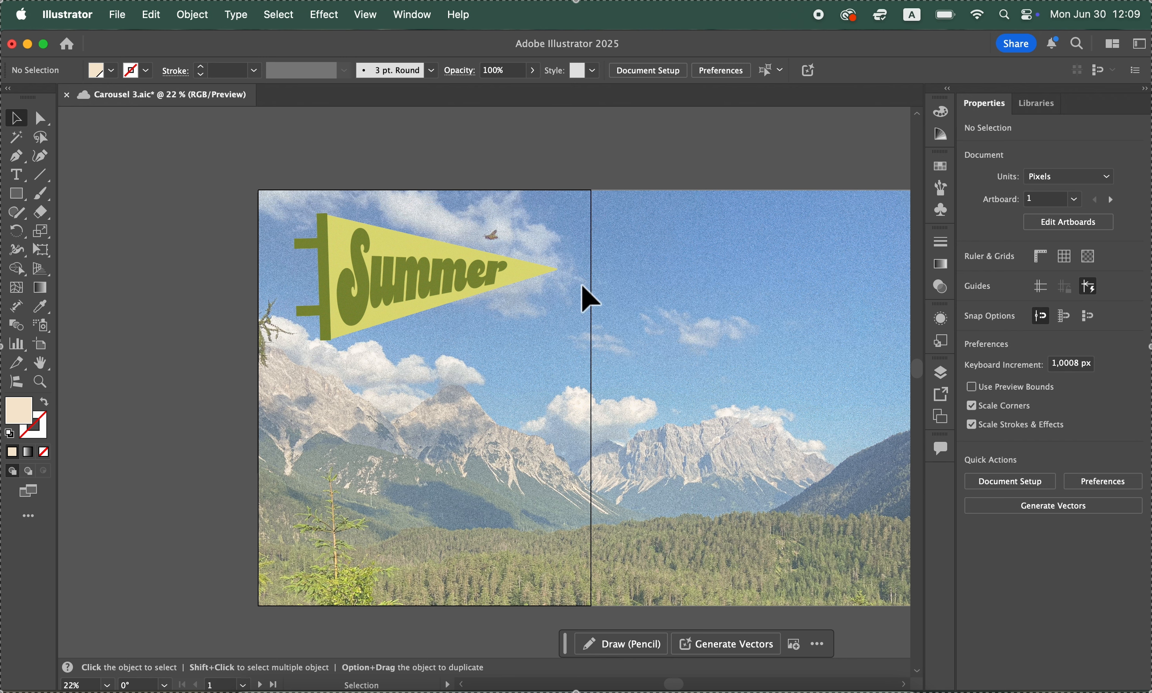
{"action": "left_click", "coordinate": [24, 159]}
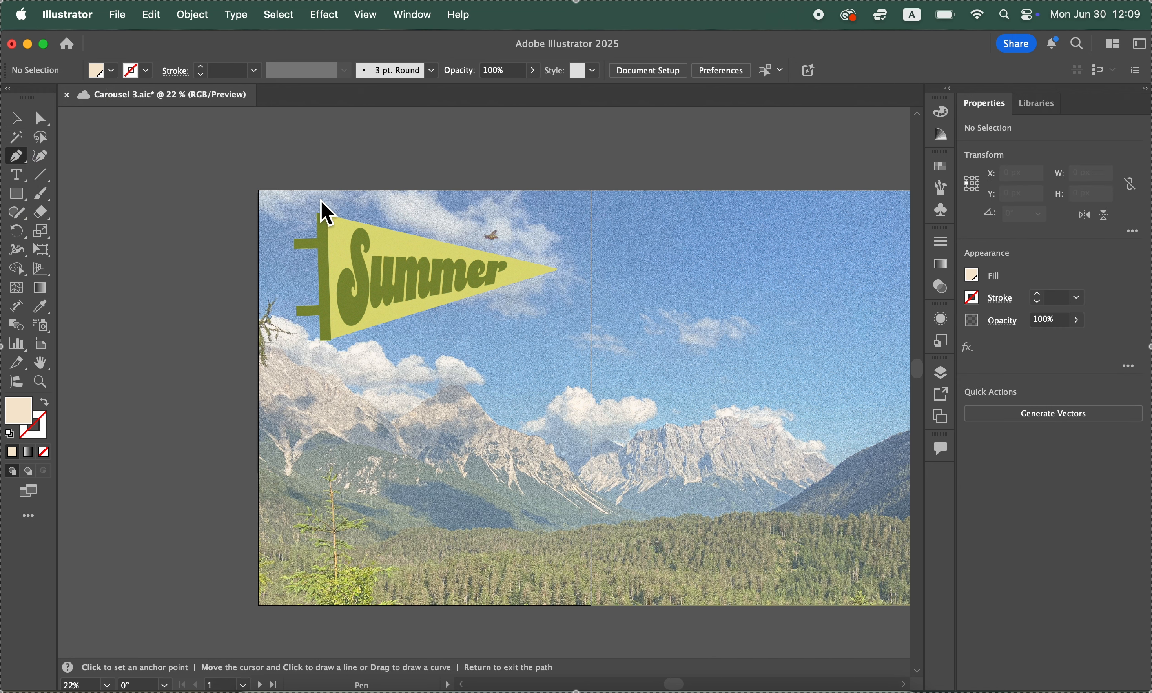
{"action": "left_click", "coordinate": [308, 200]}
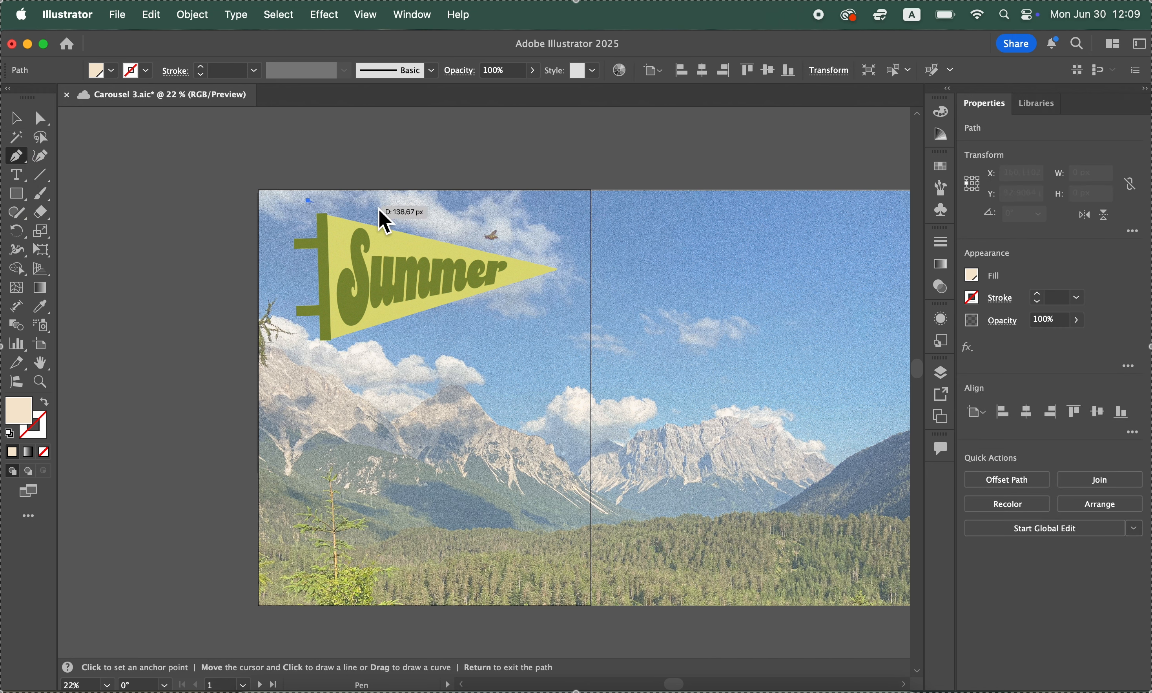
{"action": "left_click", "coordinate": [569, 261]}
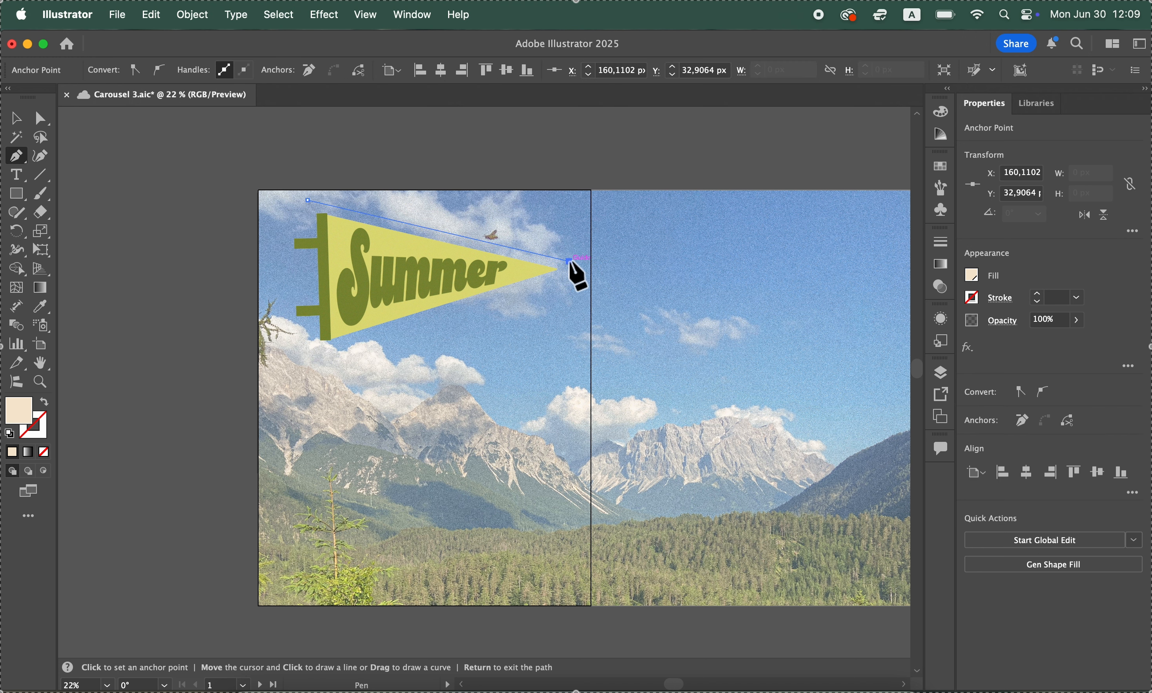
{"action": "left_click", "coordinate": [566, 278]}
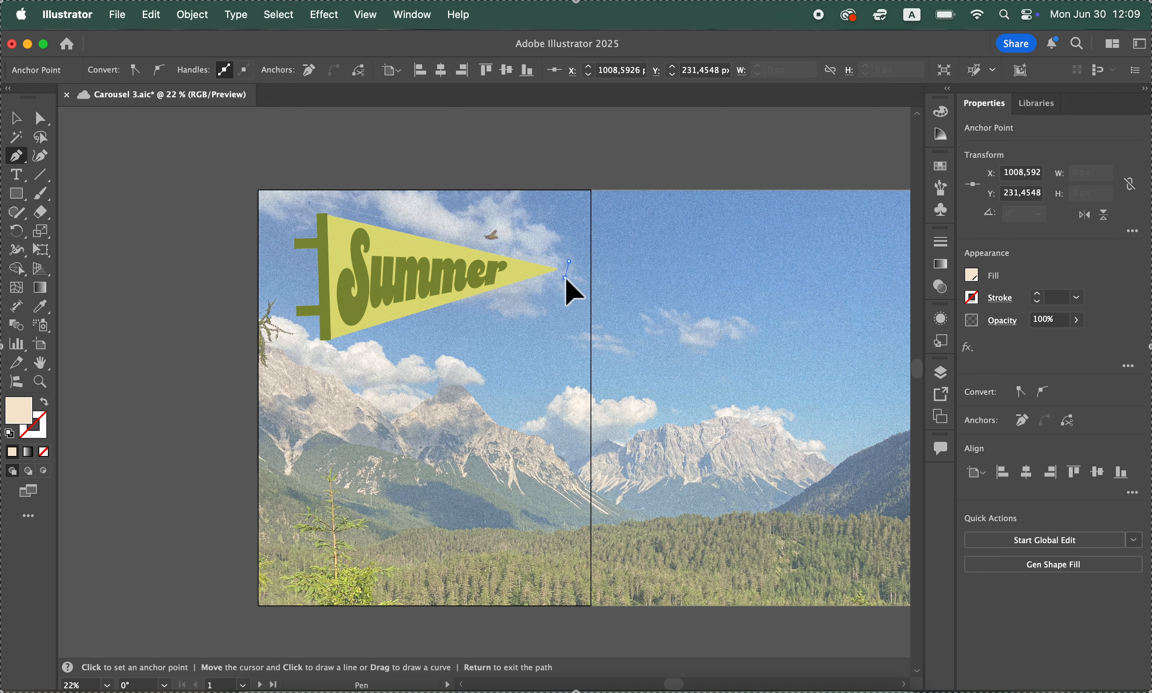
{"action": "left_click", "coordinate": [322, 357]}
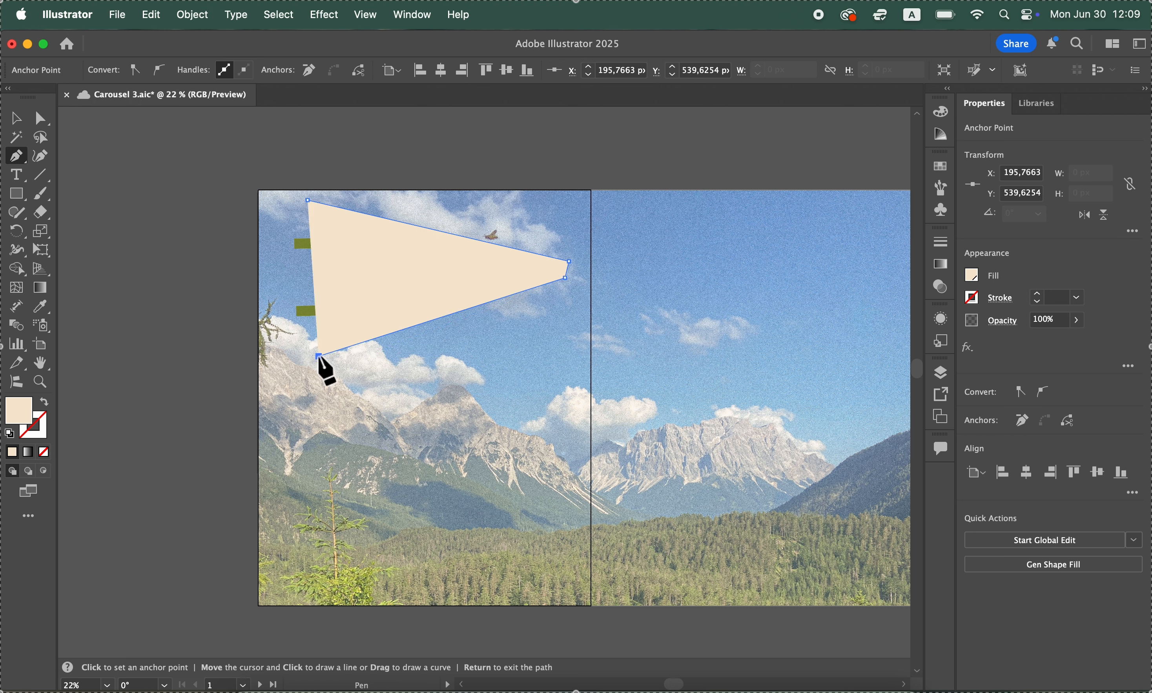
{"action": "left_click", "coordinate": [307, 326]}
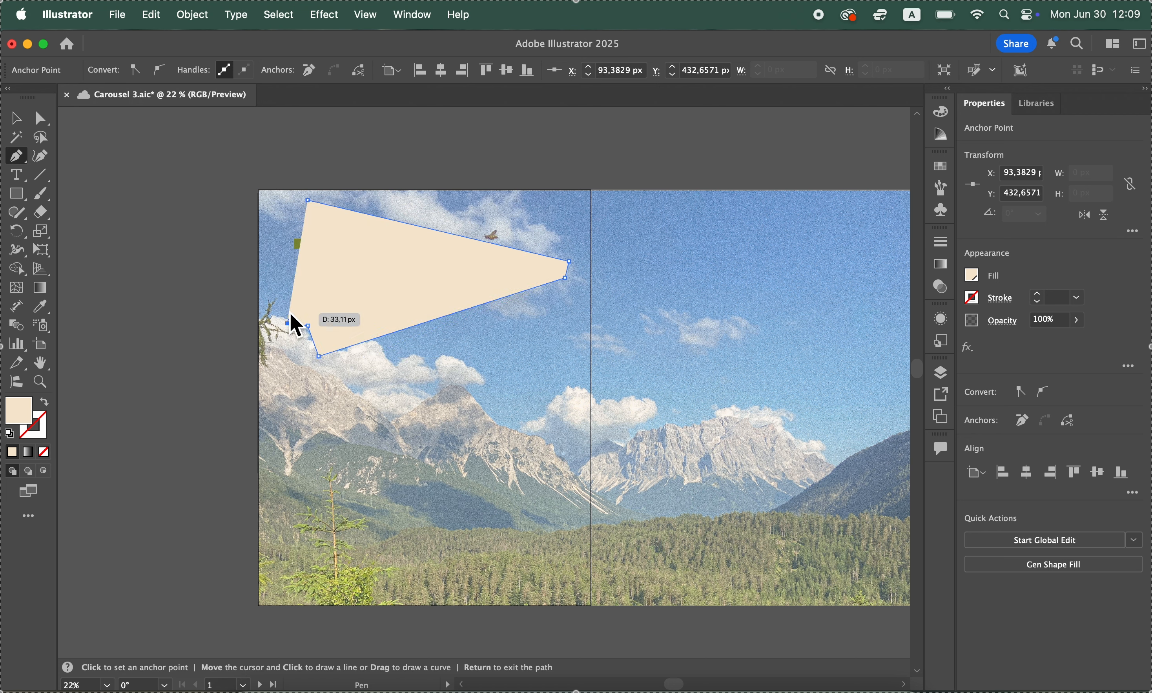
{"action": "left_click", "coordinate": [287, 324]}
{"action": "left_click", "coordinate": [284, 300]}
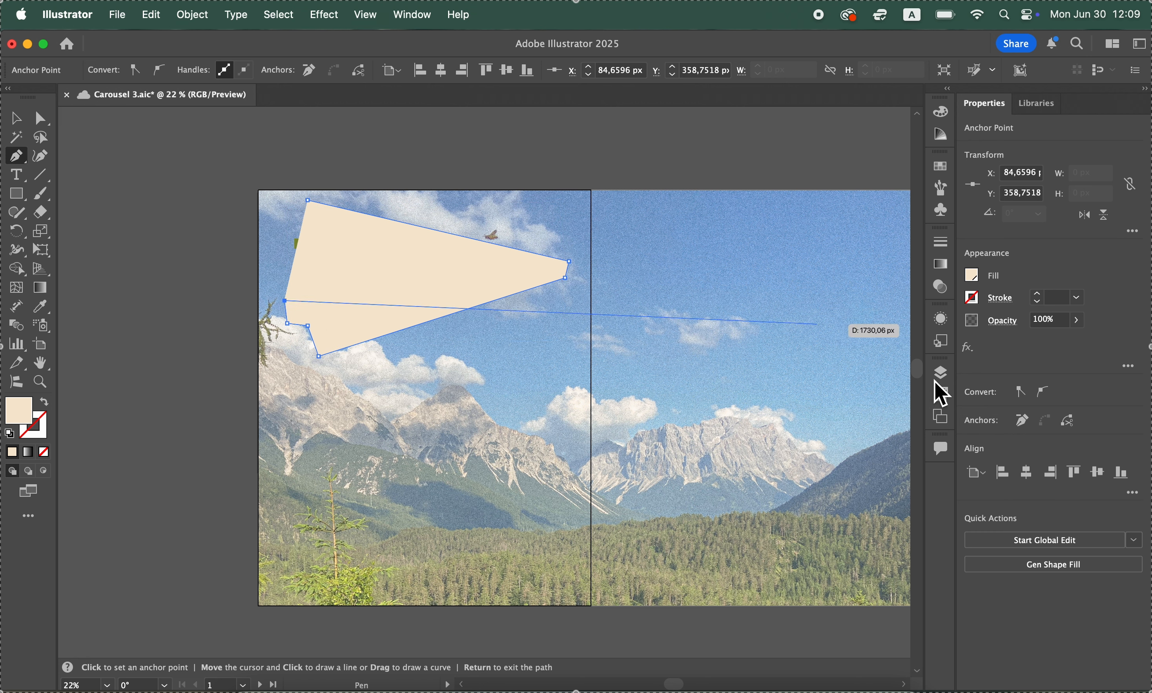
Lower the outline shape's opacity to 55% and finish tracing around both pennant ties, closing the path at its starting point
{"action": "left_click", "coordinate": [1079, 326]}
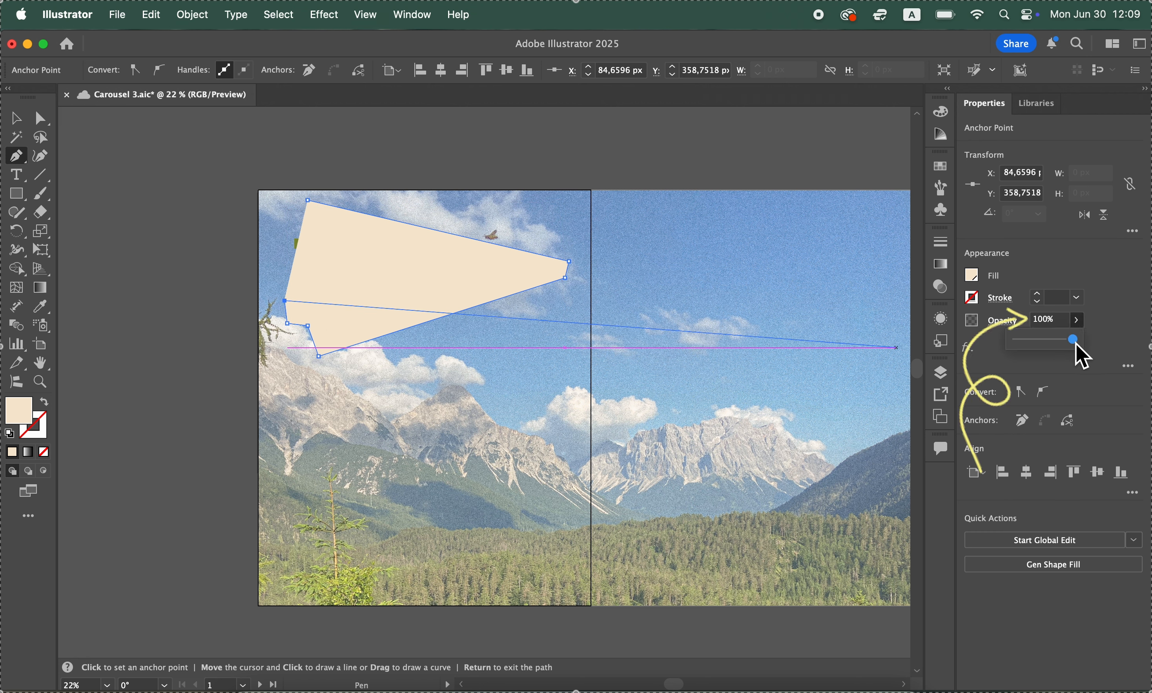
{"action": "left_click_drag", "start_coordinate": [1075, 342], "coordinate": [1044, 350]}
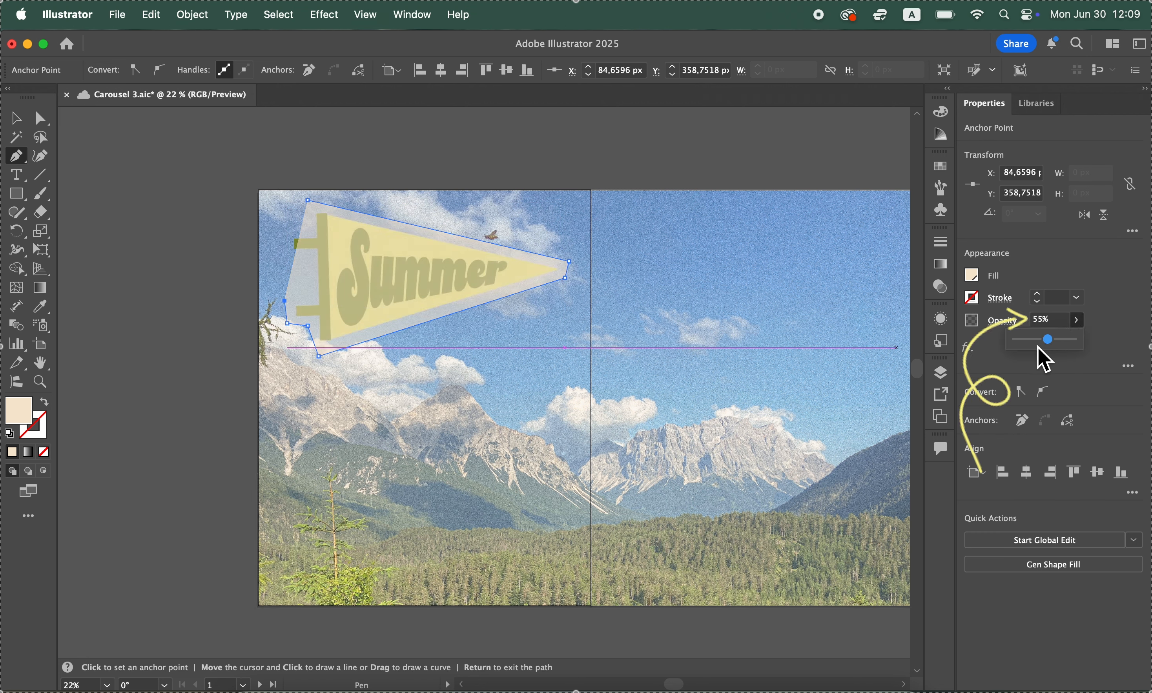
{"action": "left_click", "coordinate": [310, 296]}
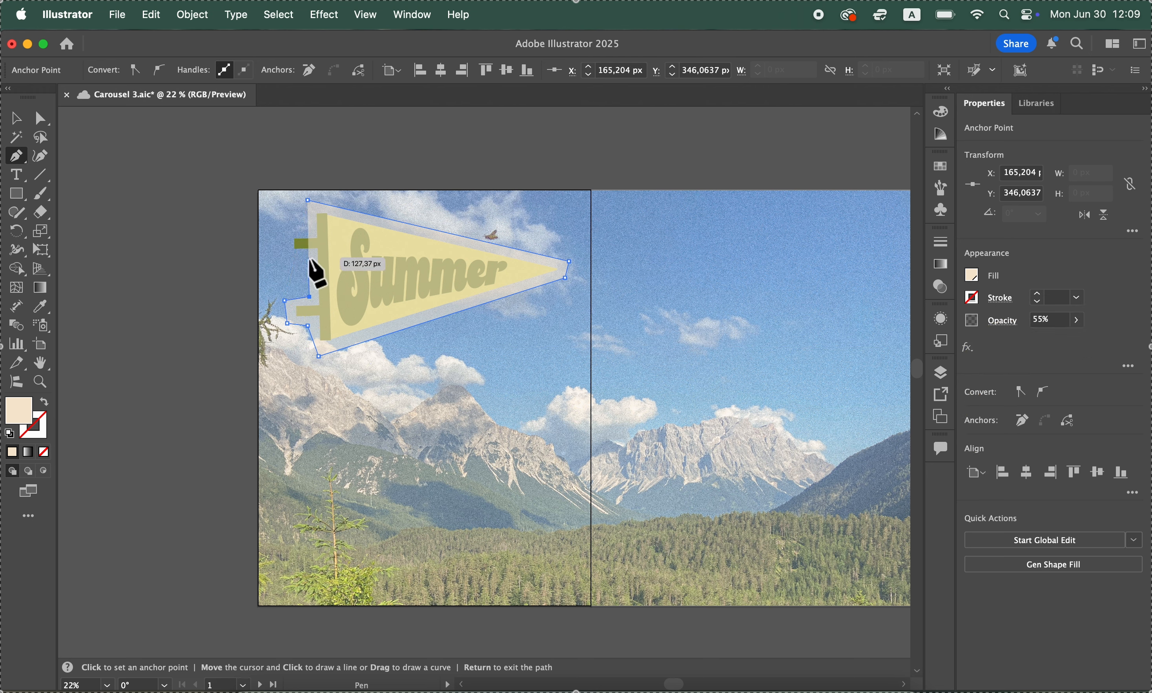
{"action": "left_click", "coordinate": [308, 257]}
{"action": "left_click", "coordinate": [281, 249]}
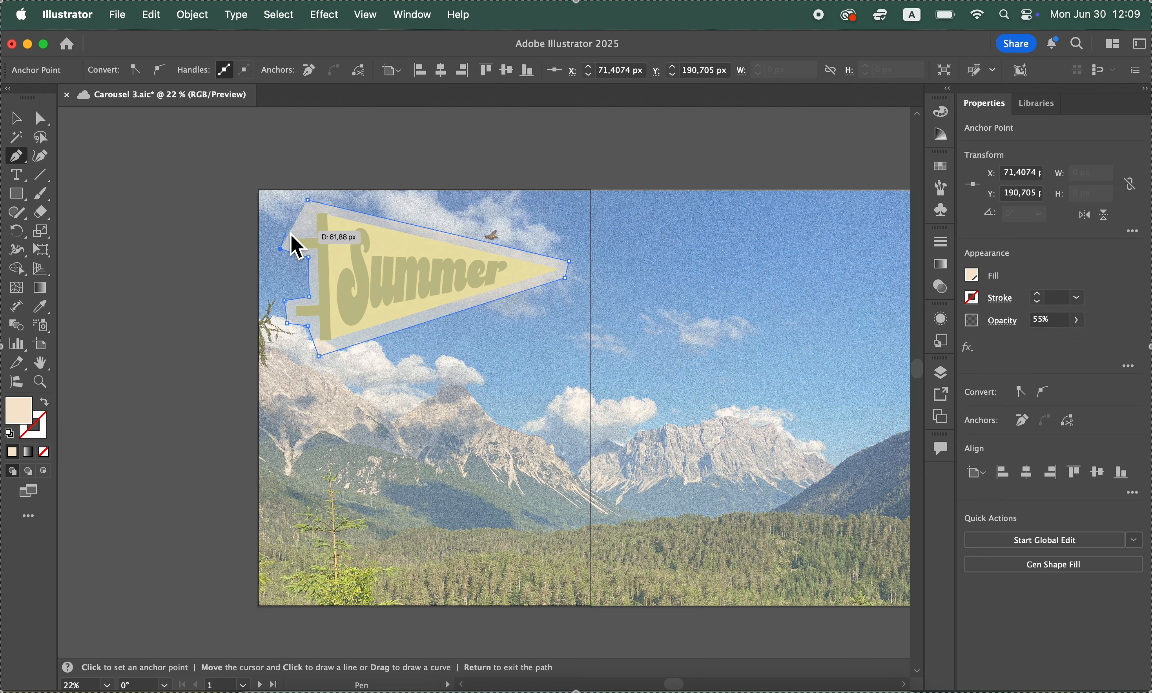
{"action": "left_click", "coordinate": [286, 231]}
{"action": "left_click", "coordinate": [311, 230]}
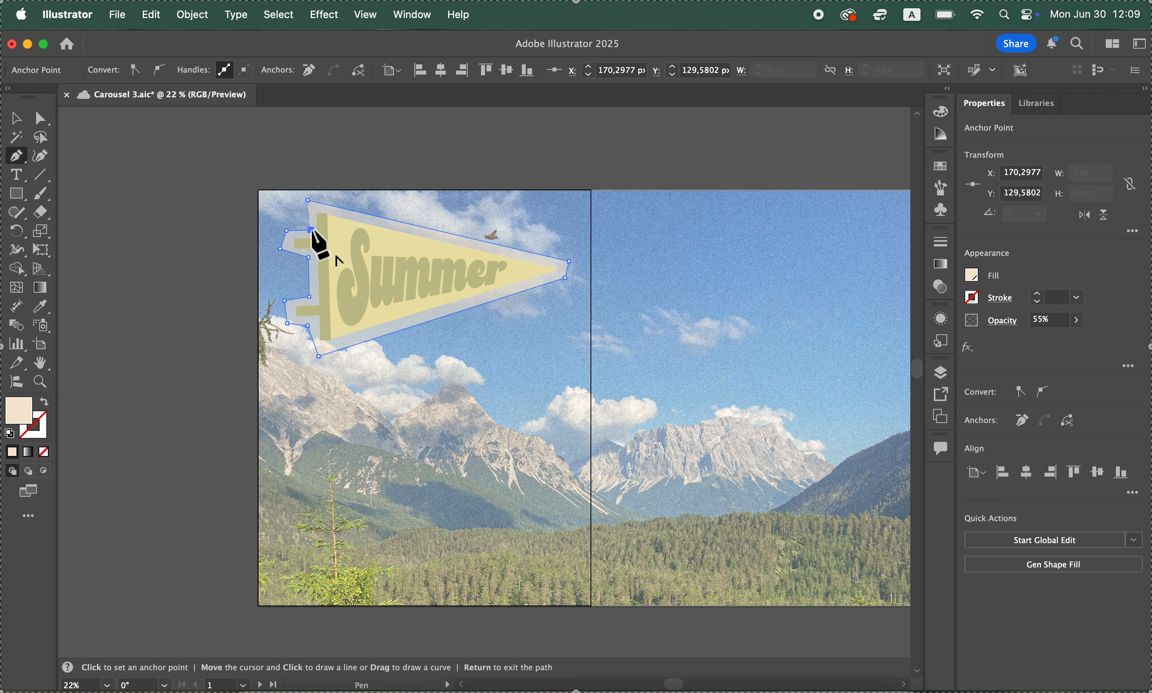
{"action": "left_click", "coordinate": [308, 202]}
Raise the traced beige shape's opacity to 100%
{"action": "left_click", "coordinate": [1070, 323]}
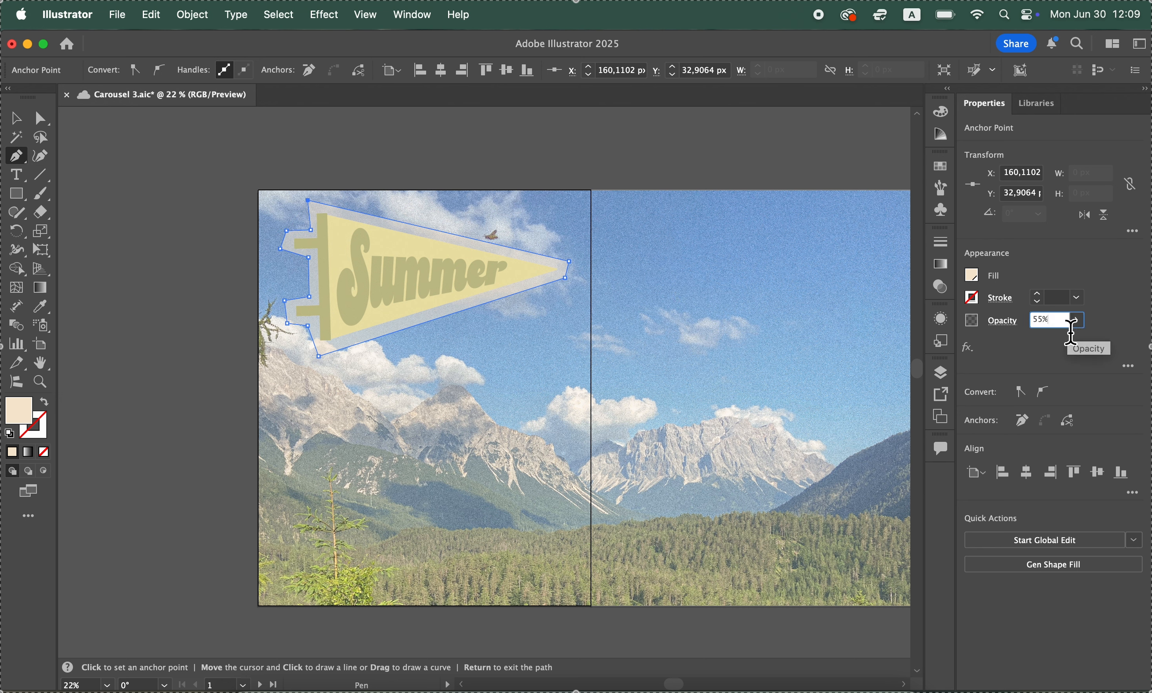
{"action": "left_click", "coordinate": [1076, 320]}
{"action": "left_click_drag", "start_coordinate": [1058, 348], "coordinate": [1133, 351]}
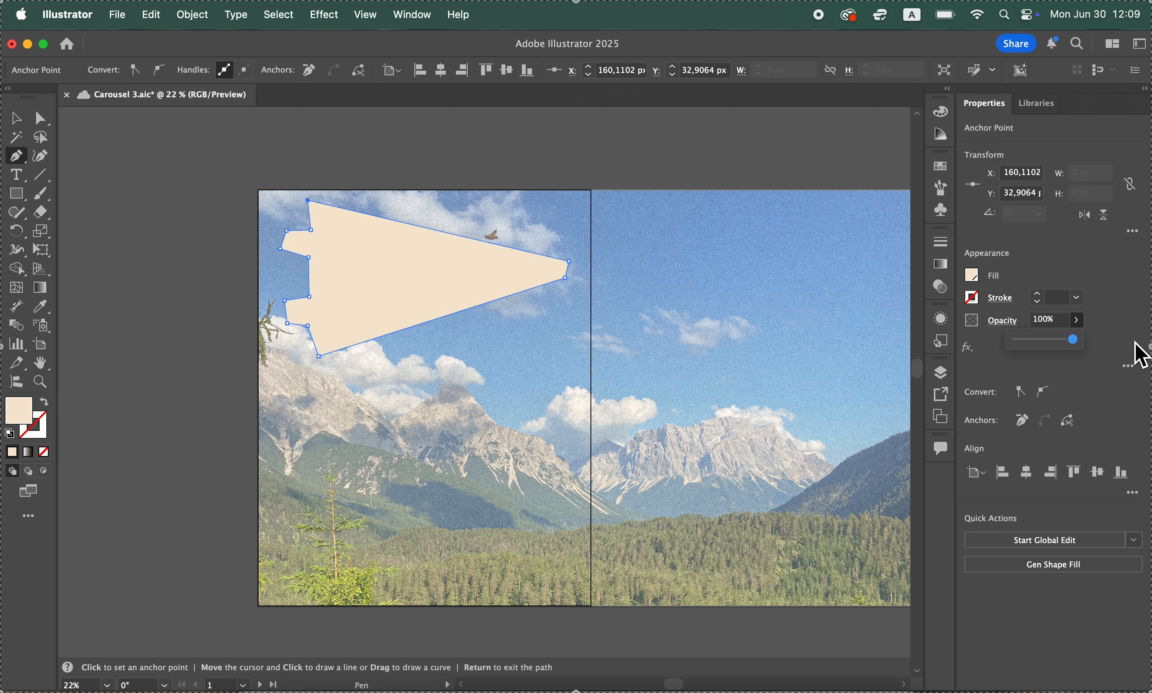
Draw a small four-cornered beige shape with straight edges beside the first artboard using the Pen tool
{"action": "left_click", "coordinate": [190, 200]}
{"action": "left_click", "coordinate": [232, 165]}
{"action": "left_click", "coordinate": [232, 220]}
{"action": "left_click", "coordinate": [219, 262]}
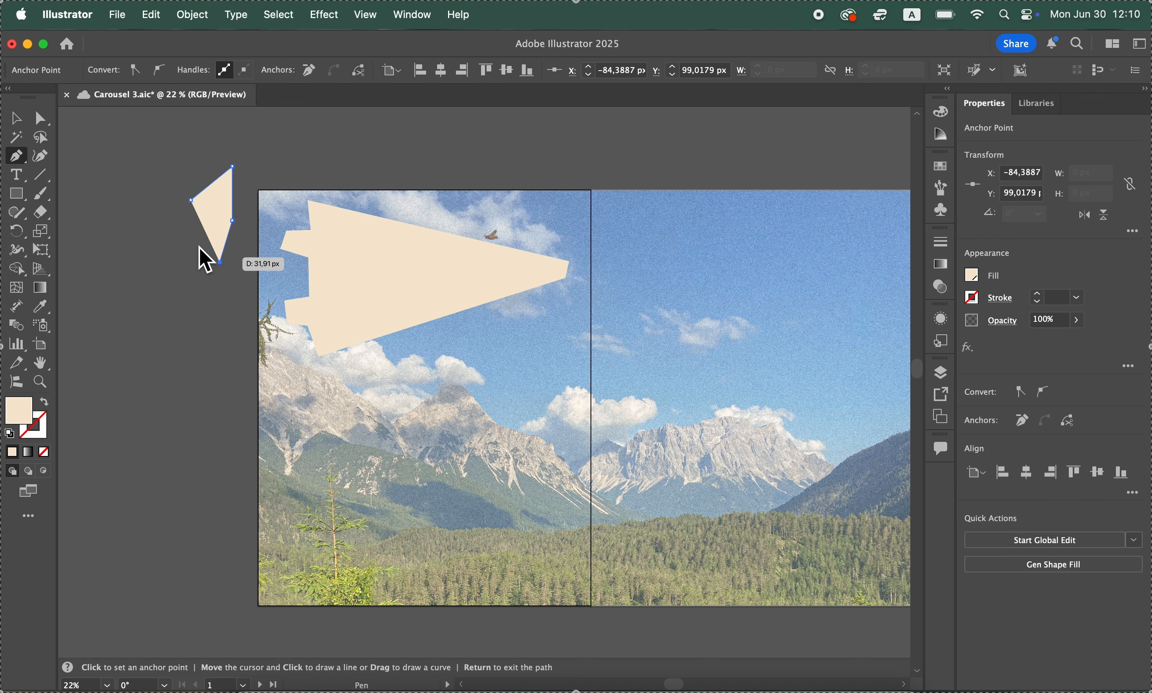
{"action": "left_click", "coordinate": [191, 200]}
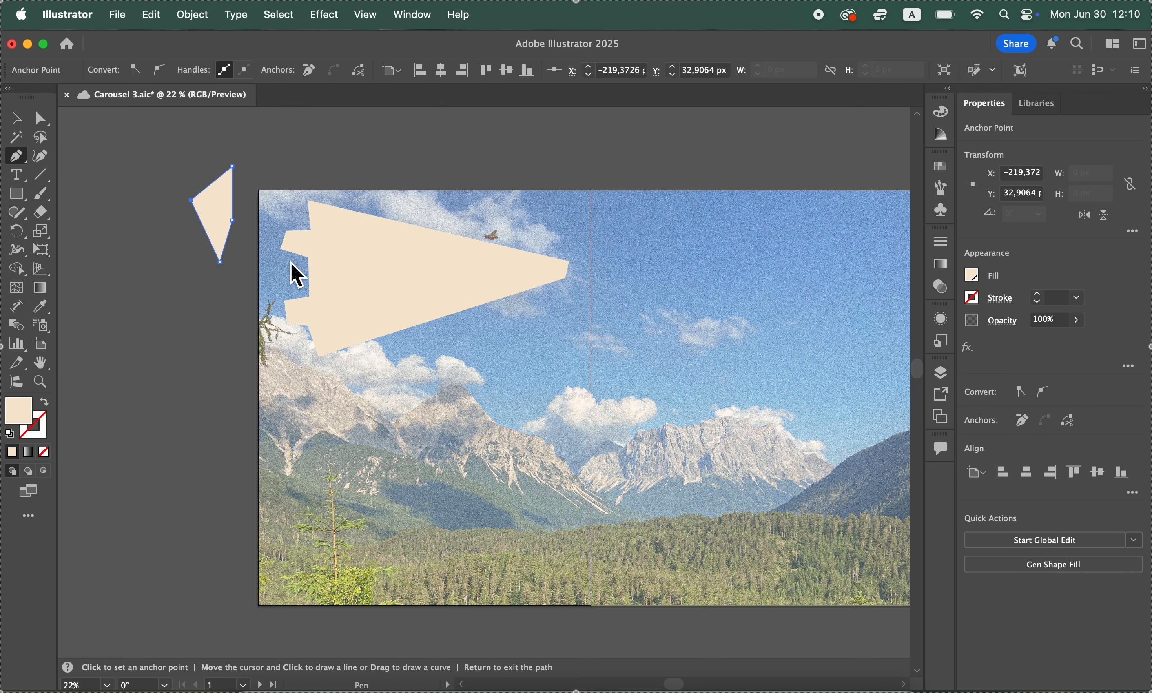
Draw a short curved beige path above the first artboard using the Pen tool
{"action": "scroll", "coordinate": [167, 239], "scroll_direction": "up", "scroll_amount": 5}
{"action": "scroll", "coordinate": [162, 227], "scroll_direction": "up", "scroll_amount": 1}
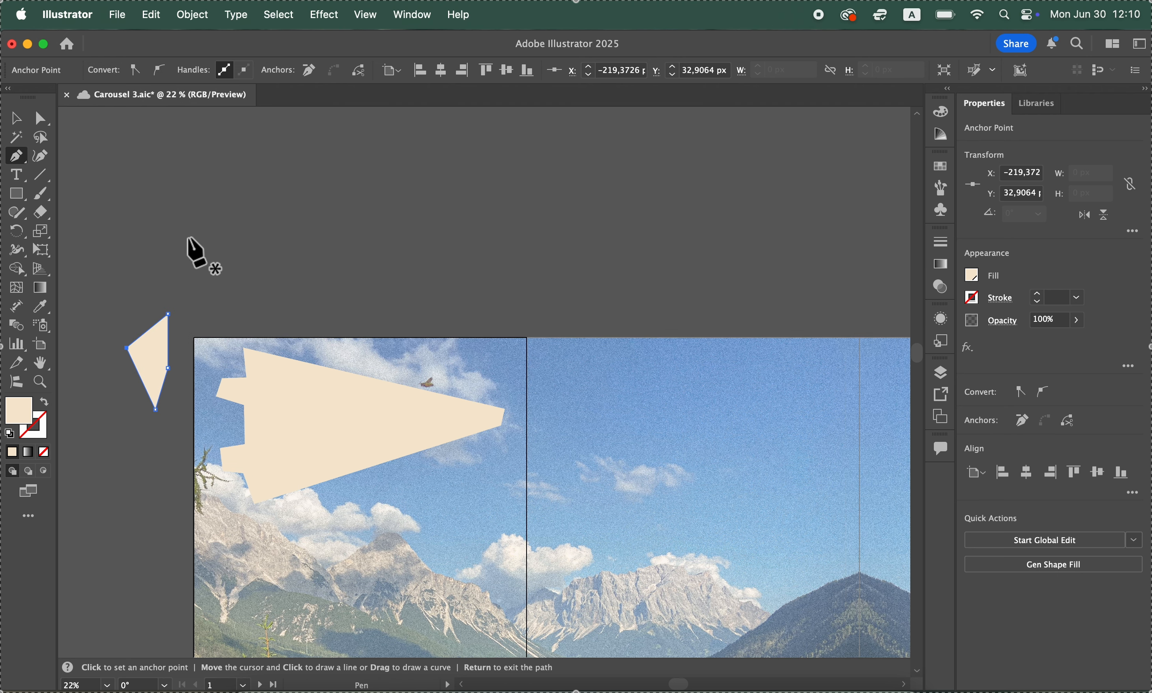
{"action": "left_click", "coordinate": [223, 245]}
{"action": "left_click_drag", "start_coordinate": [288, 204], "coordinate": [358, 238]}
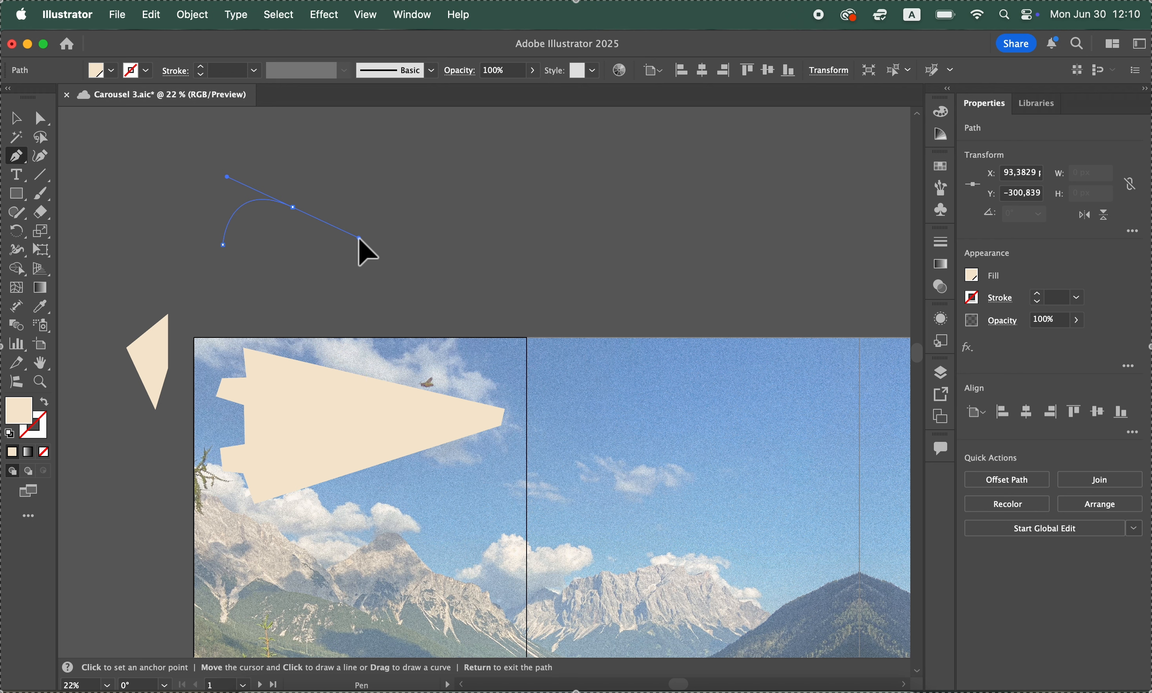
{"action": "left_click_drag", "start_coordinate": [359, 238], "coordinate": [359, 238]}
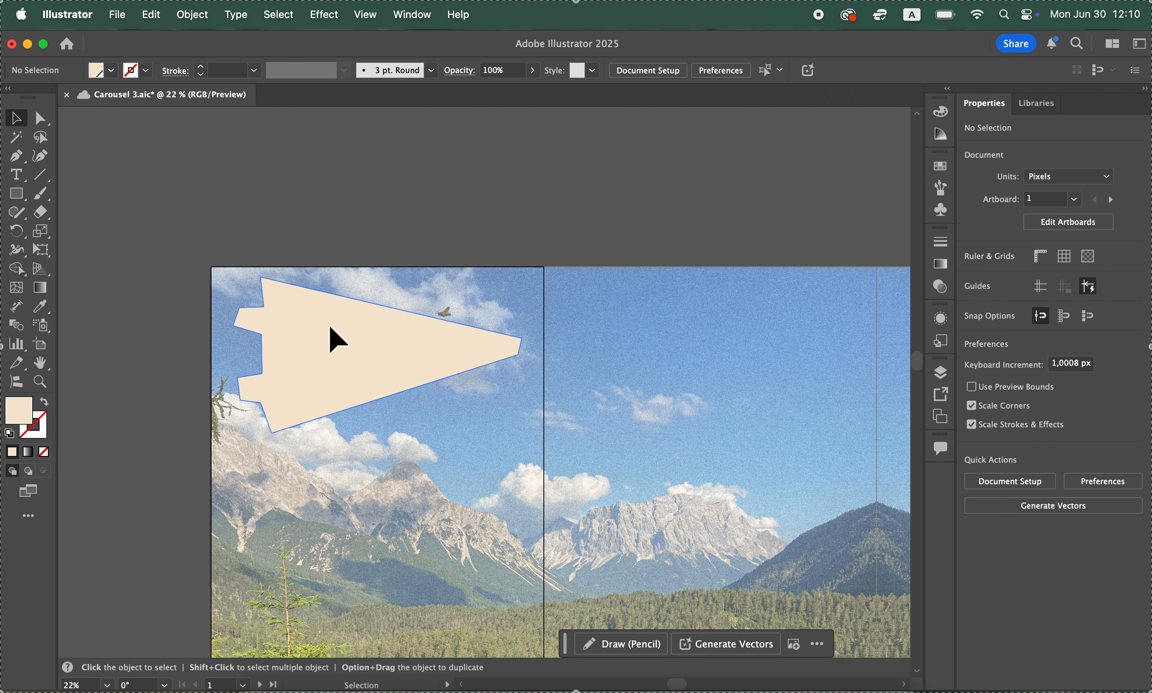
Try to round all corners of the large beige outline shape slightly at once, and undo the rounding
{"action": "left_click", "coordinate": [346, 360]}
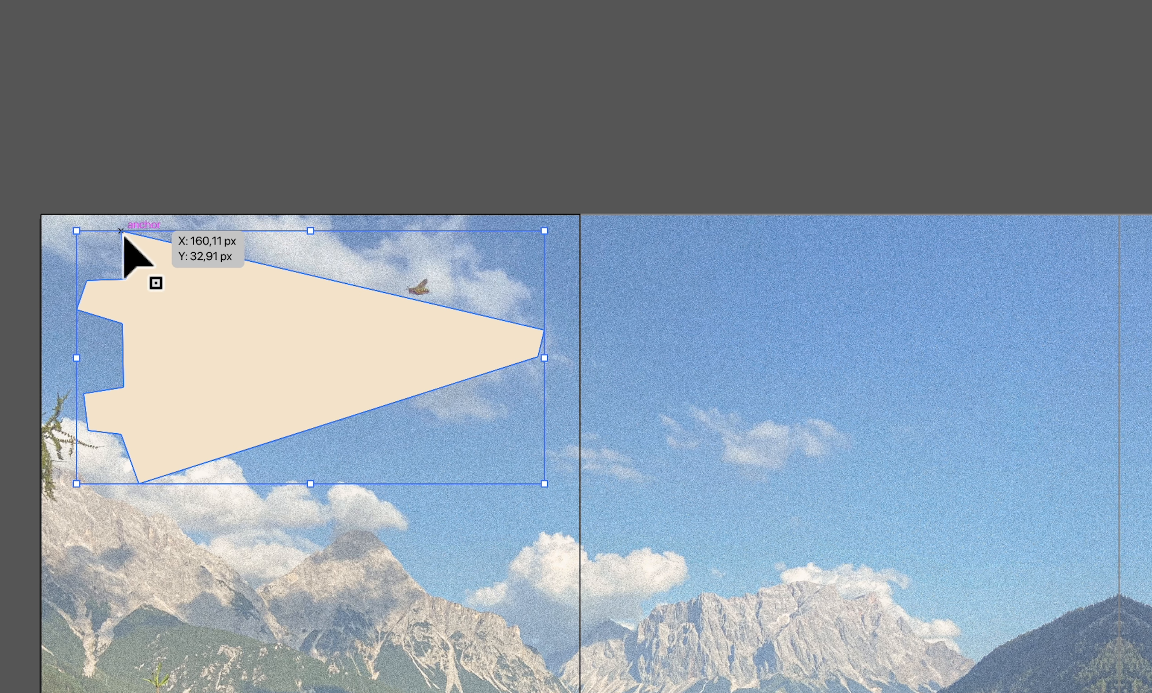
{"action": "key", "text": "a"}
{"action": "left_click_drag", "start_coordinate": [128, 239], "coordinate": [128, 241]}
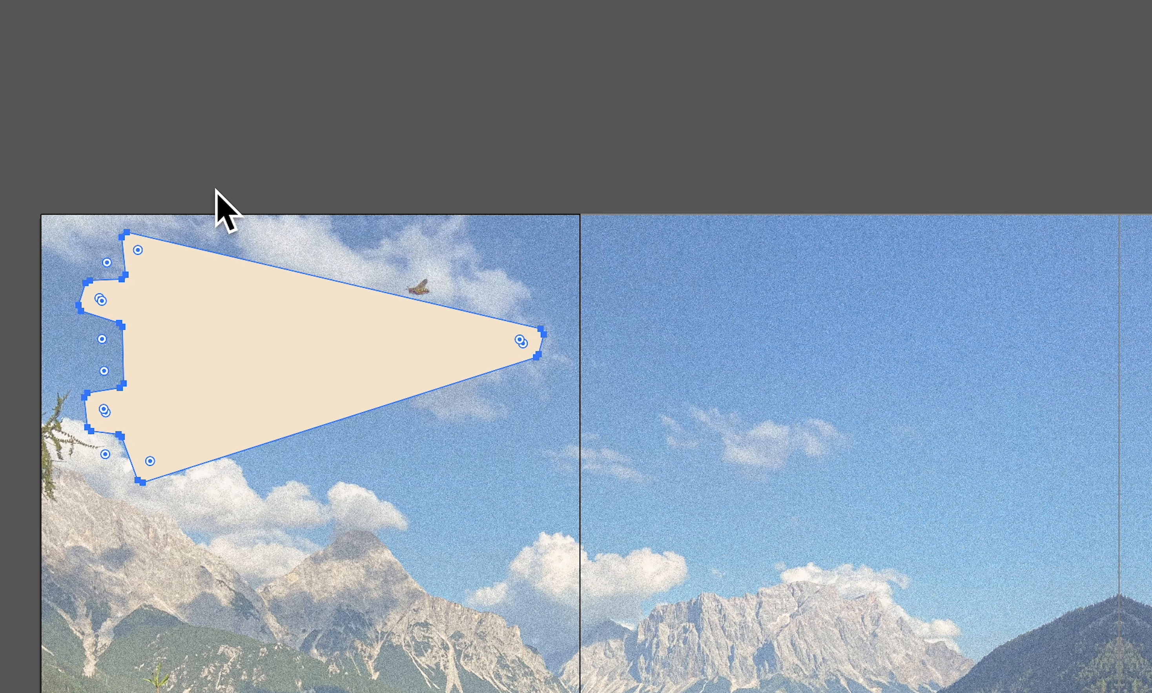
{"action": "left_click", "coordinate": [249, 148]}
{"action": "left_click", "coordinate": [0, 0]}
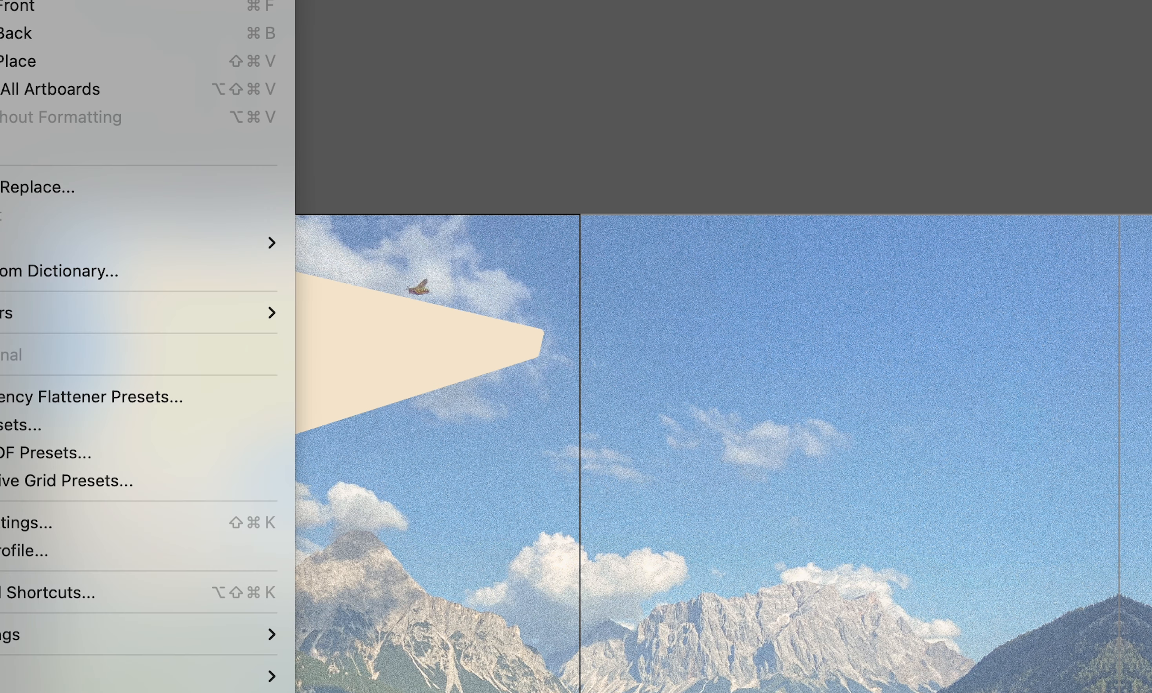
{"action": "left_click", "coordinate": [140, 0]}
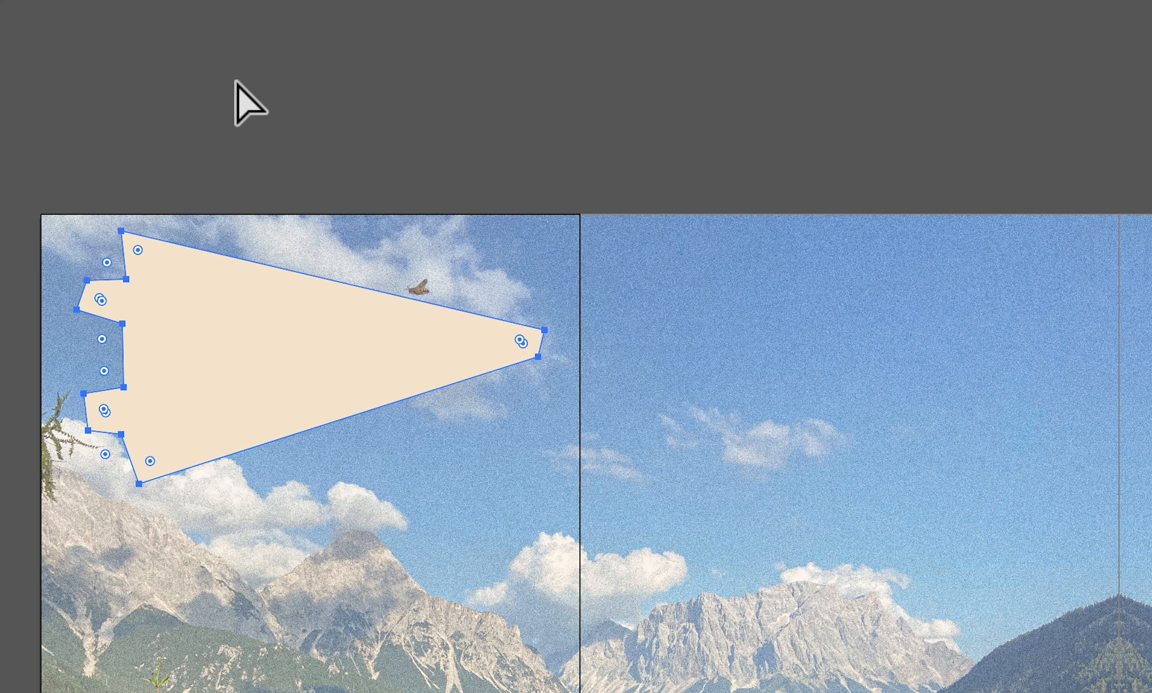
Give the uppermost corner of the beige outline shape a round corner with a 3 px radius
{"action": "double_click", "coordinate": [139, 251]}
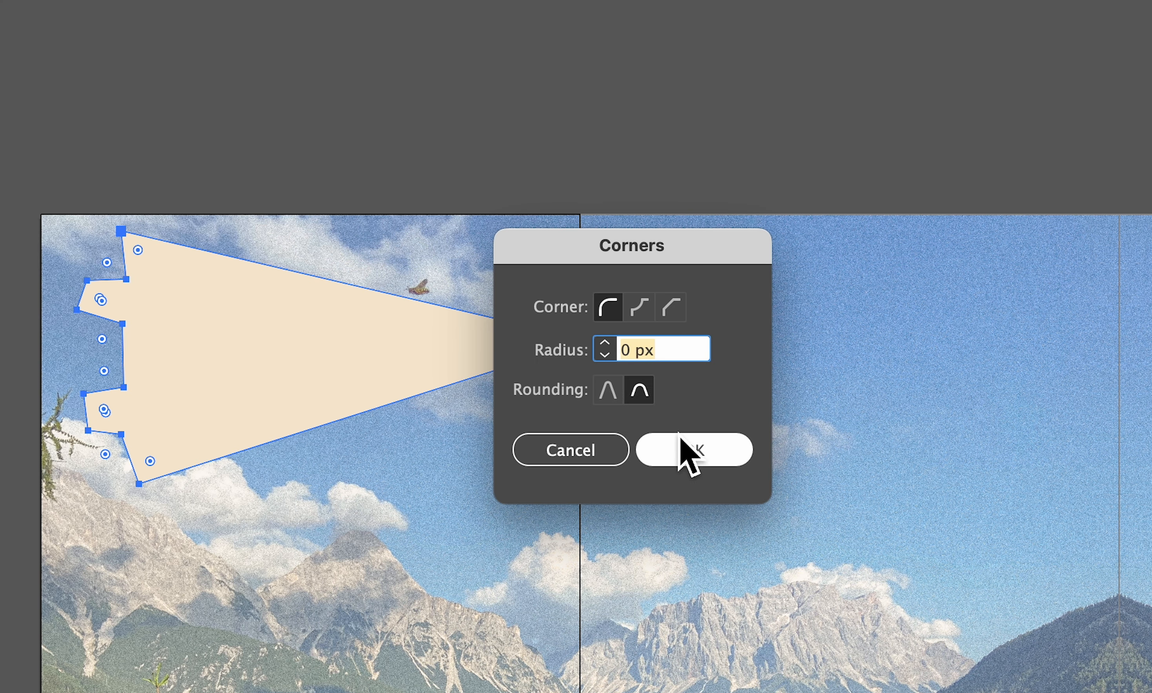
{"action": "left_click", "coordinate": [635, 356]}
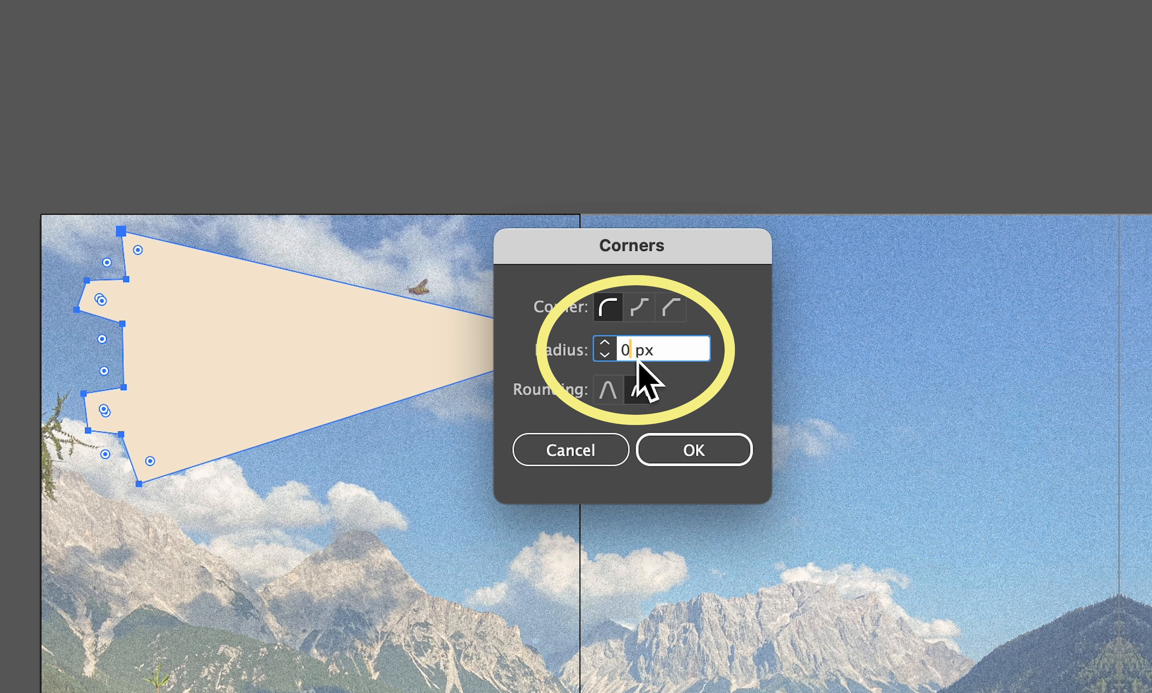
{"action": "key", "text": "BackSpace"}
{"action": "type", "text": "3"}
{"action": "left_click", "coordinate": [715, 451]}
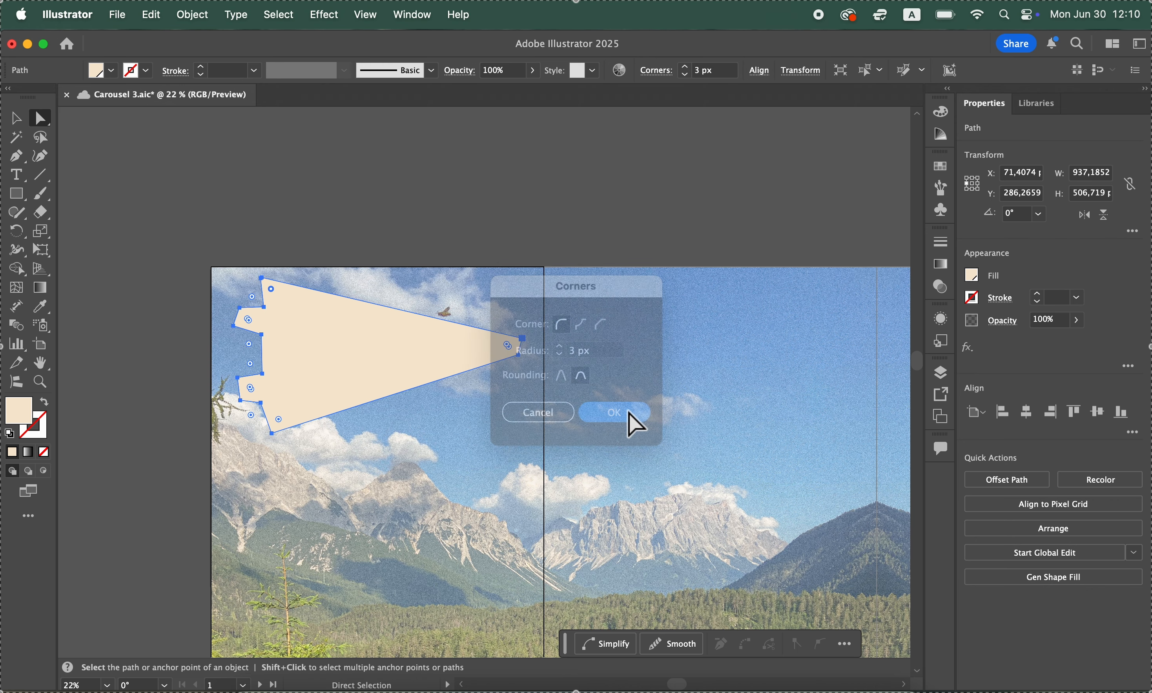
{"action": "left_click", "coordinate": [407, 194]}
Try the inverted round and chamfer corner styles on the shape's uppermost corner, and return it to the round style
{"action": "left_click", "coordinate": [297, 374]}
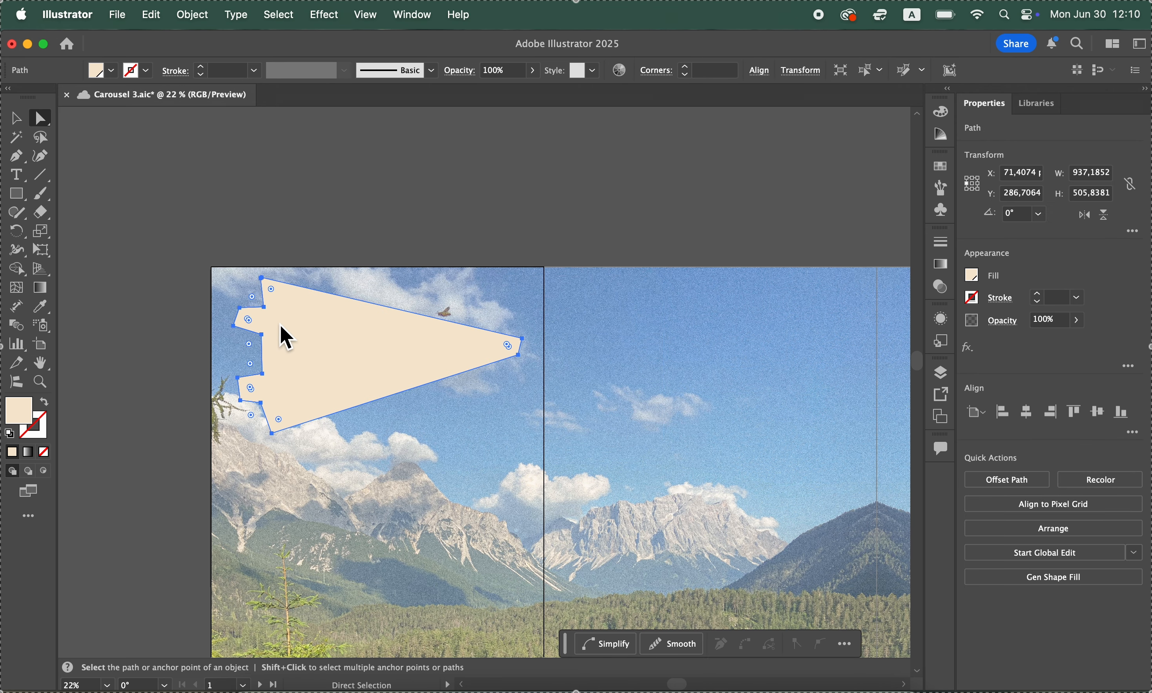
{"action": "double_click", "coordinate": [272, 292]}
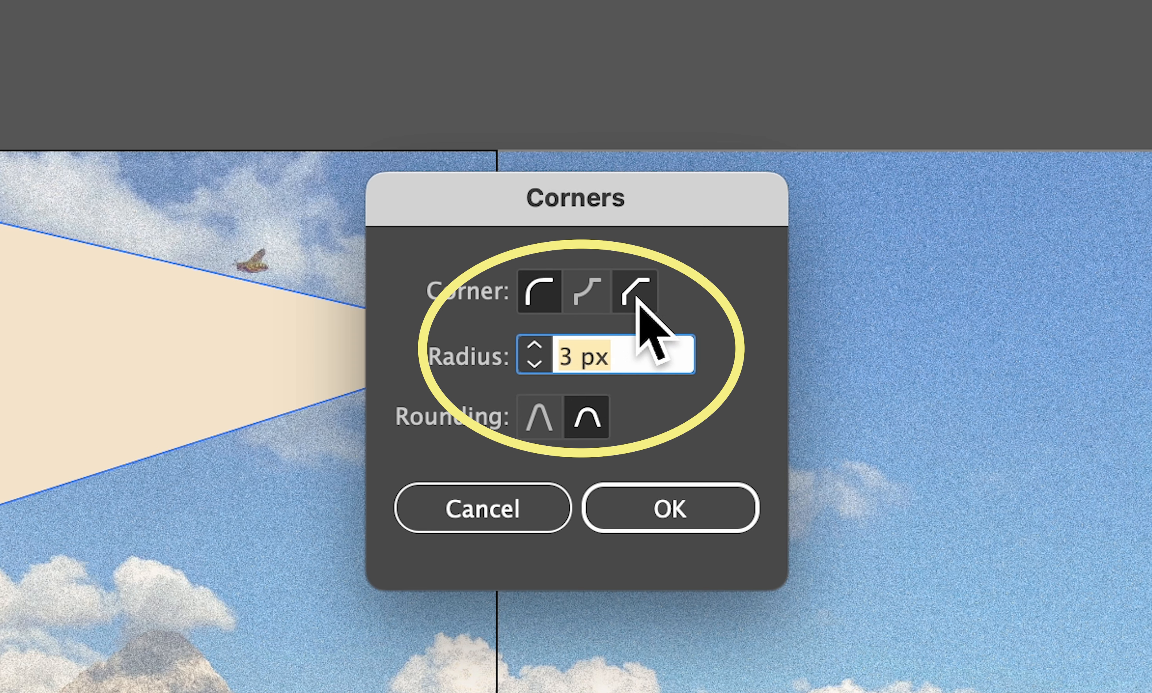
{"action": "left_click", "coordinate": [581, 324]}
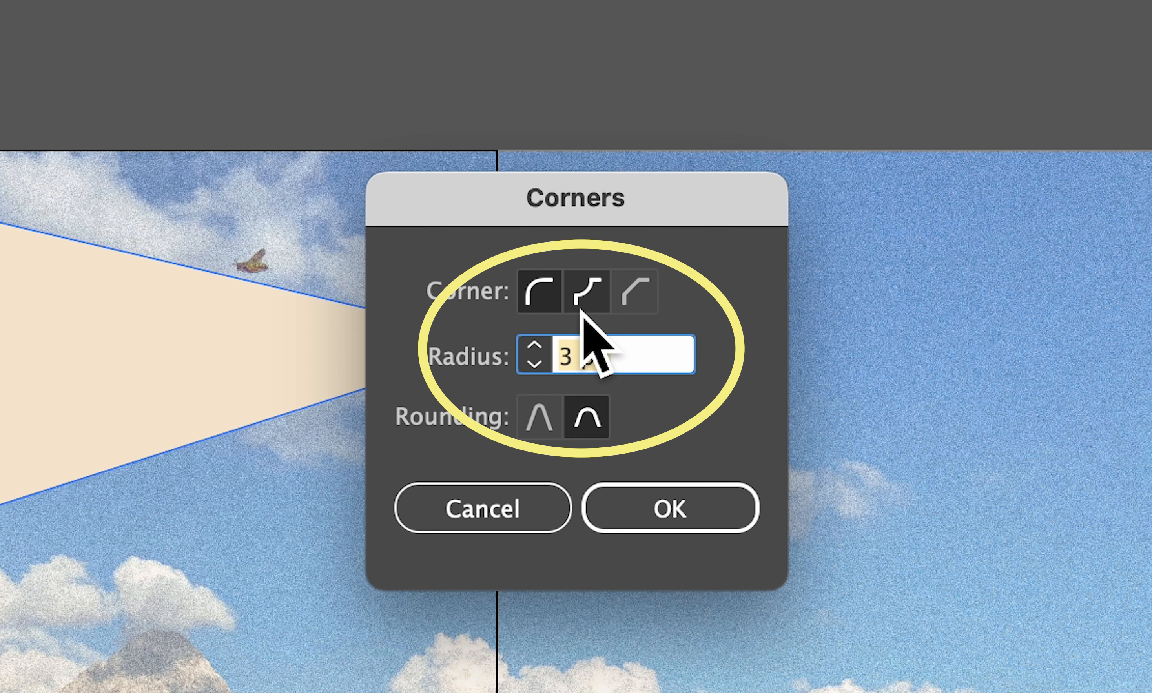
{"action": "left_click", "coordinate": [631, 307]}
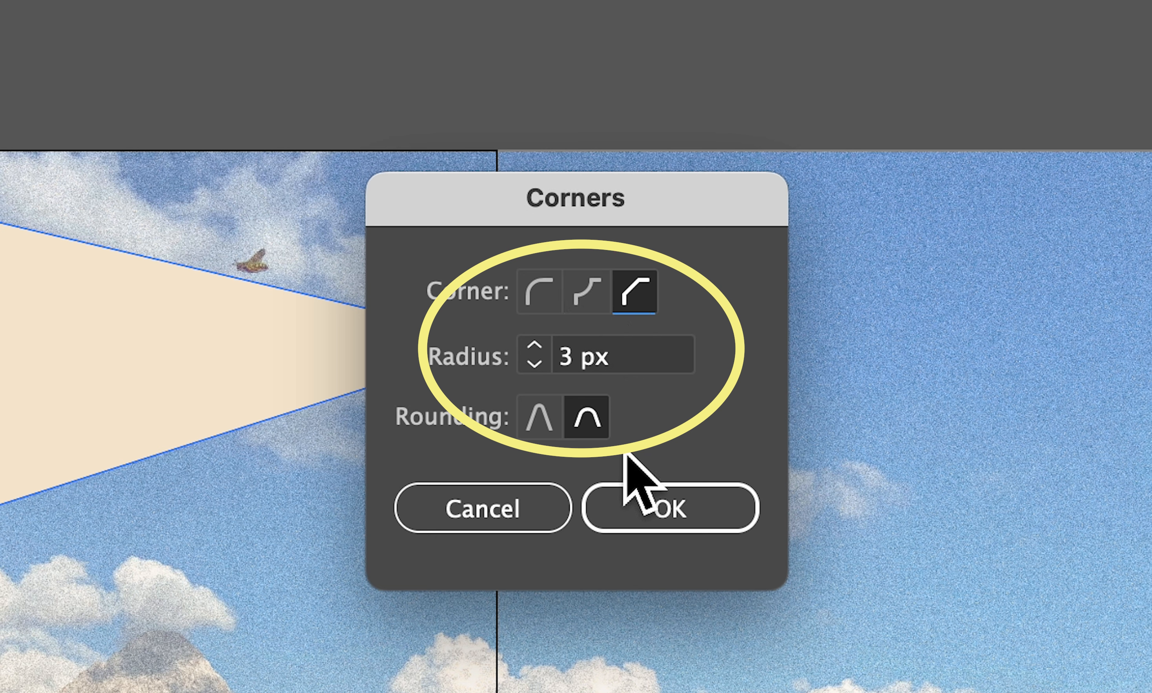
{"action": "left_click", "coordinate": [545, 300]}
{"action": "left_click", "coordinate": [708, 515]}
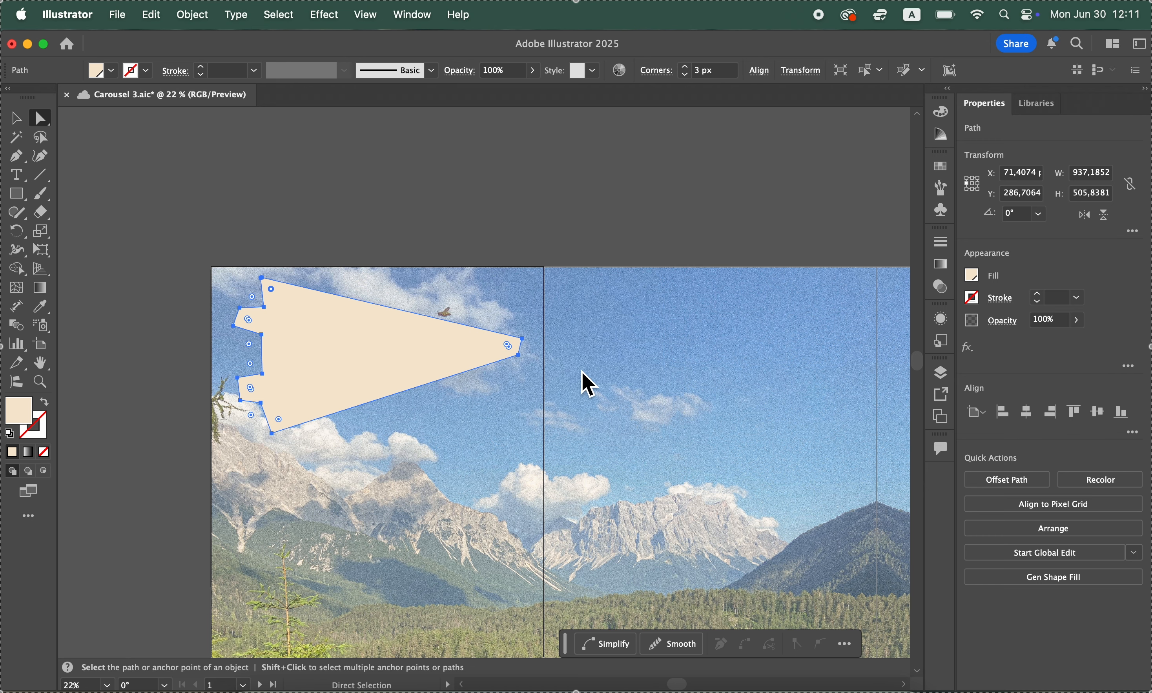
{"action": "left_click", "coordinate": [435, 195]}
Send the beige outline shape to the back so it sits behind the Summer pennant
{"action": "left_click", "coordinate": [293, 356]}
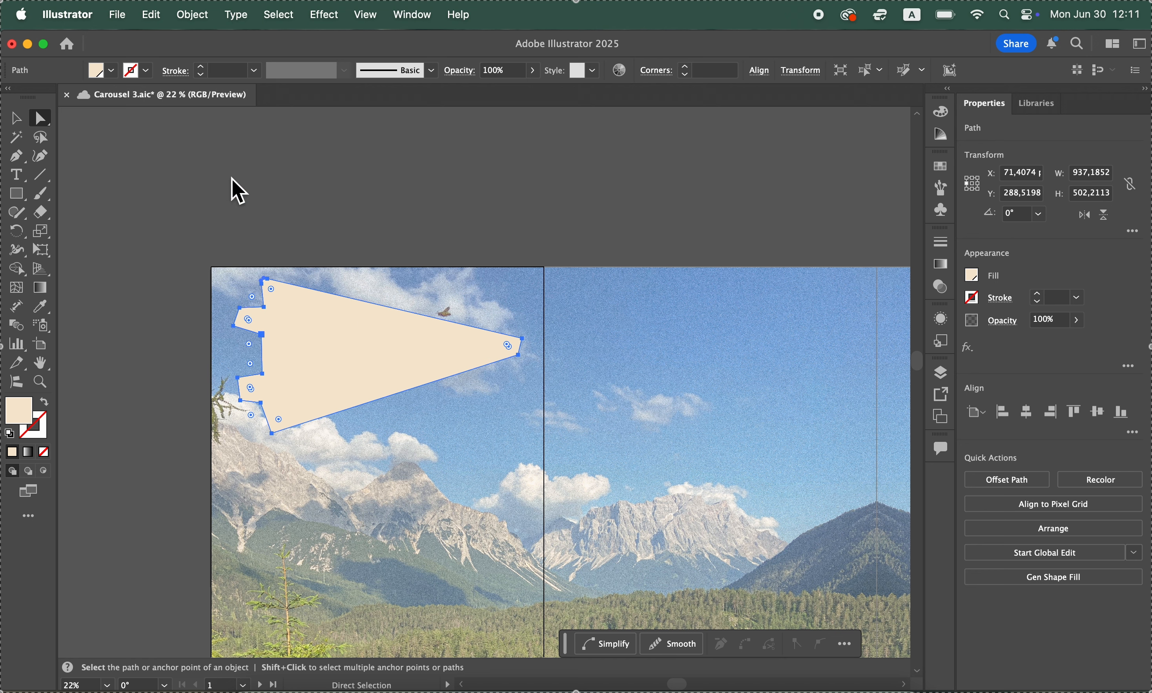
{"action": "left_click", "coordinate": [193, 15]}
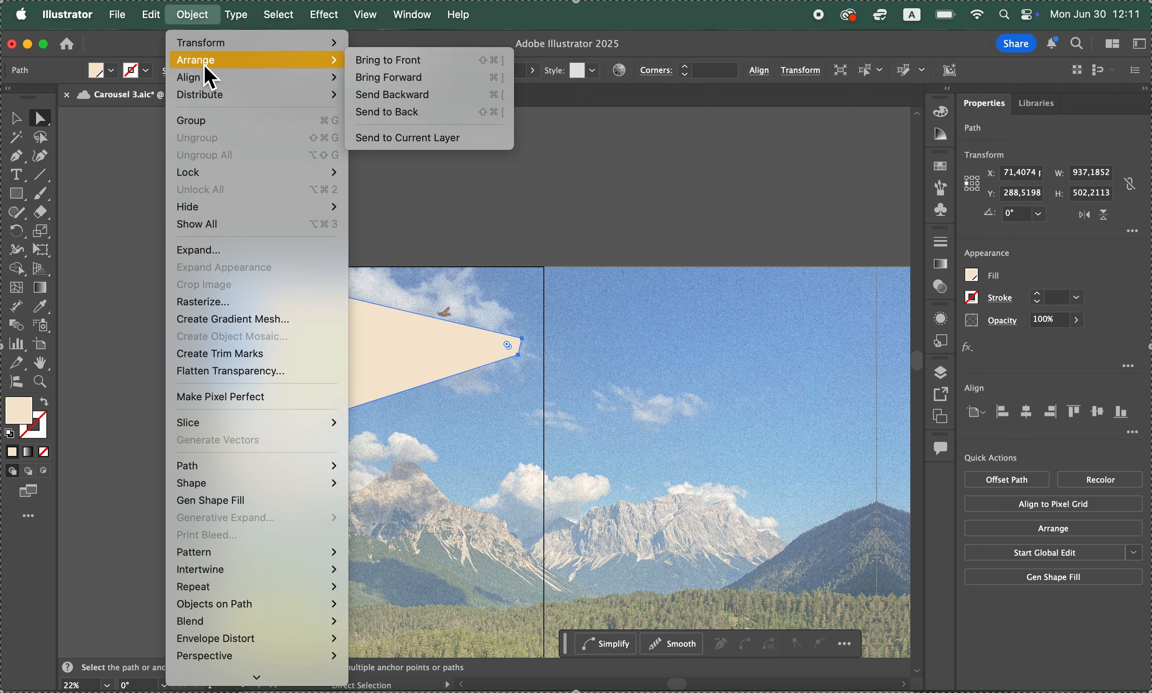
{"action": "left_click", "coordinate": [388, 113]}
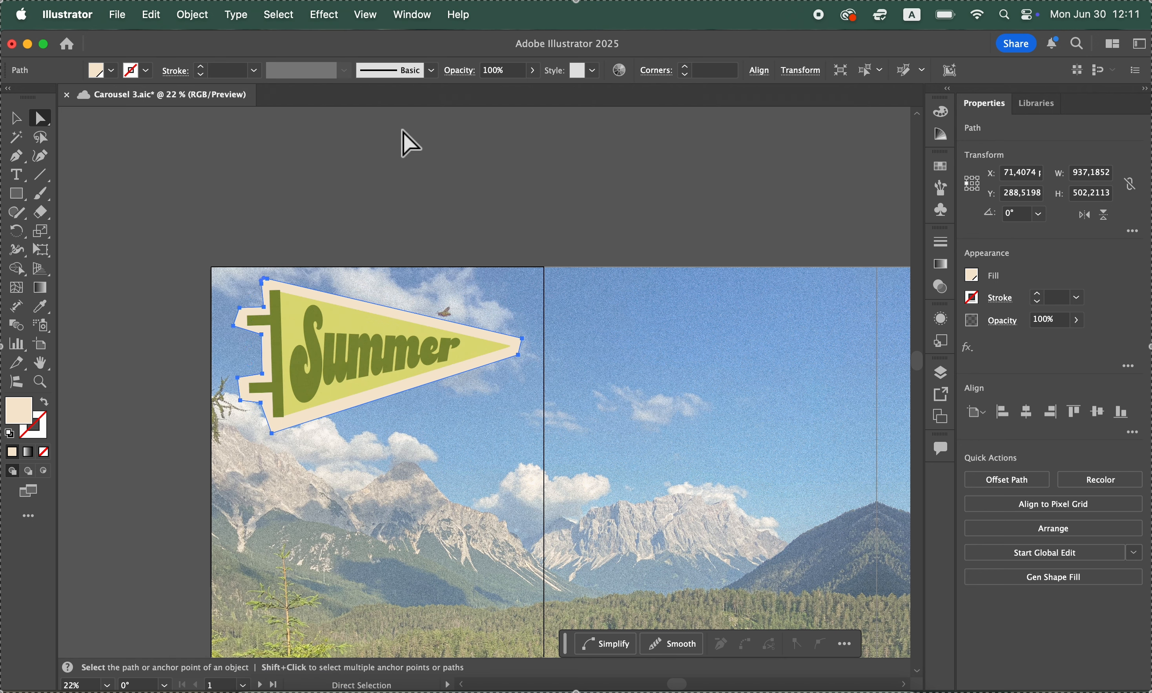
{"action": "left_click", "coordinate": [403, 131]}
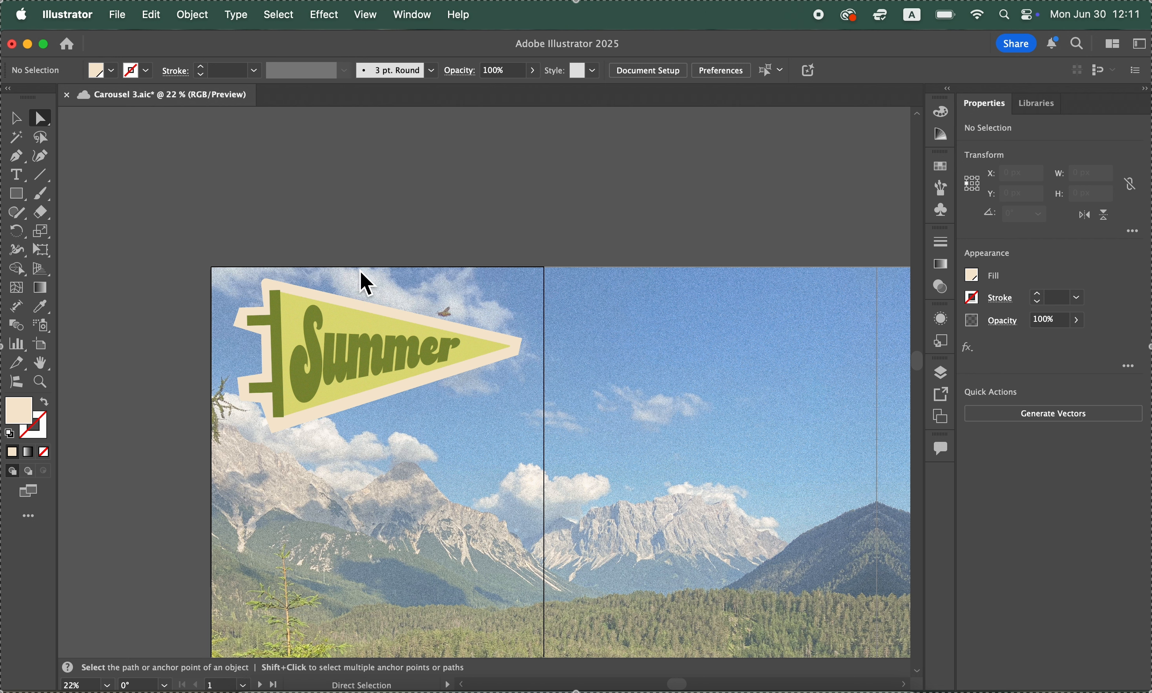
Change the fill of the outline shape behind the pennant to white
{"action": "left_click", "coordinate": [355, 300]}
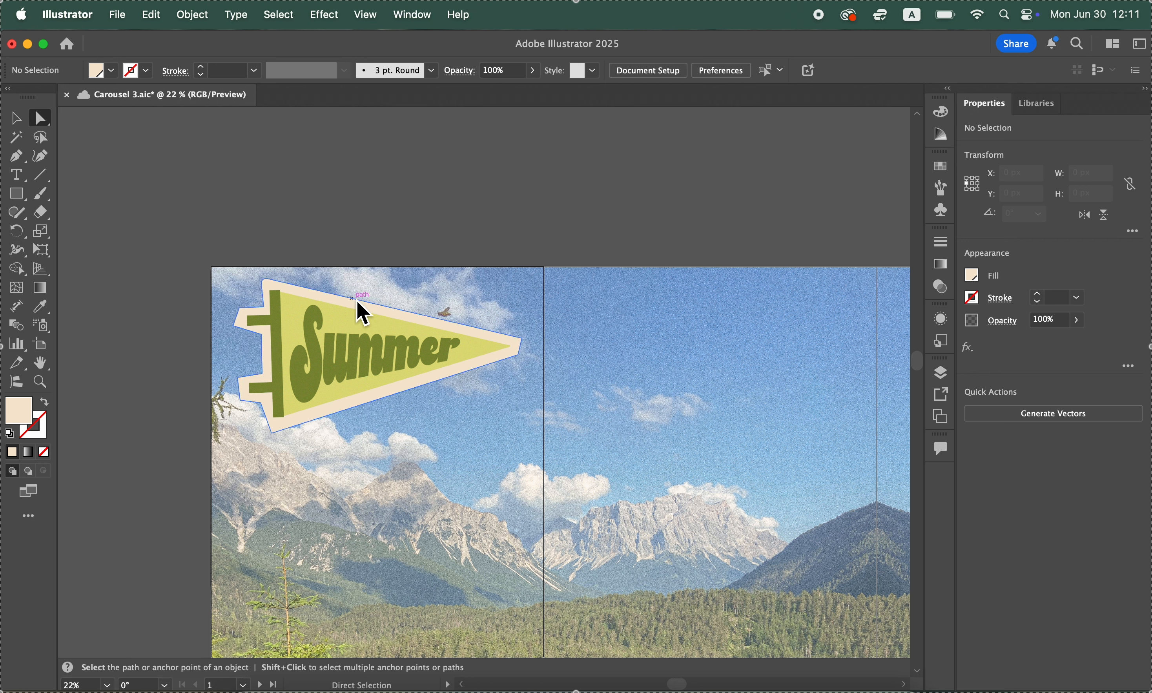
{"action": "left_click", "coordinate": [971, 276]}
{"action": "left_click", "coordinate": [821, 331]}
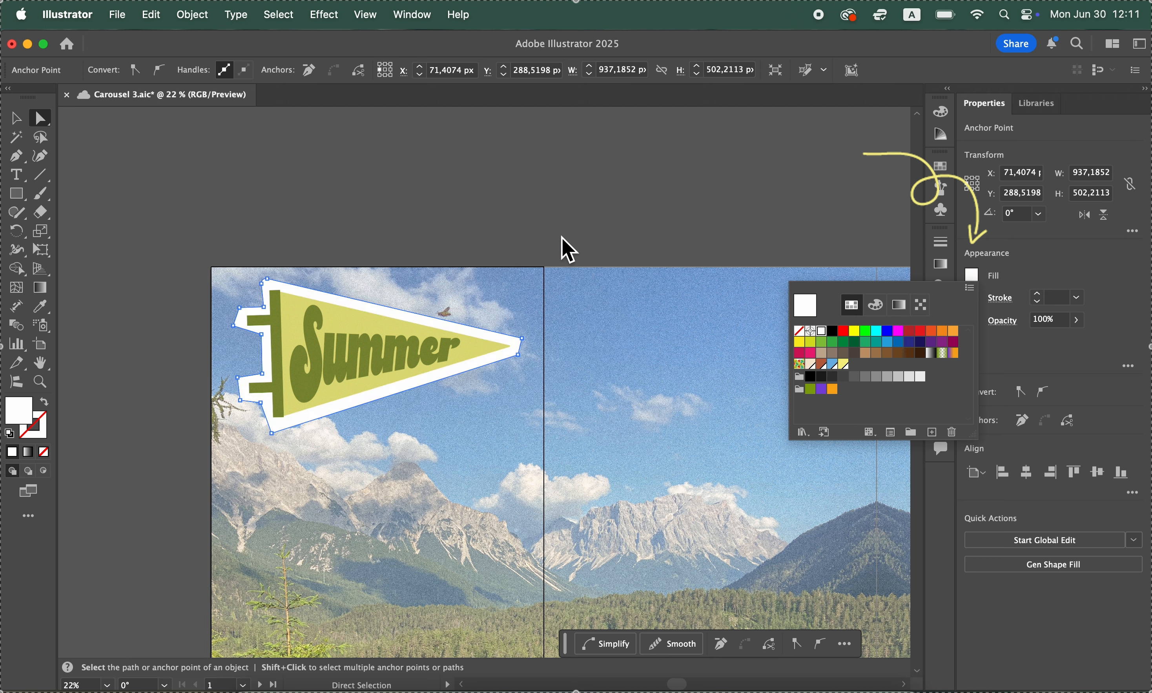
{"action": "left_click", "coordinate": [612, 226]}
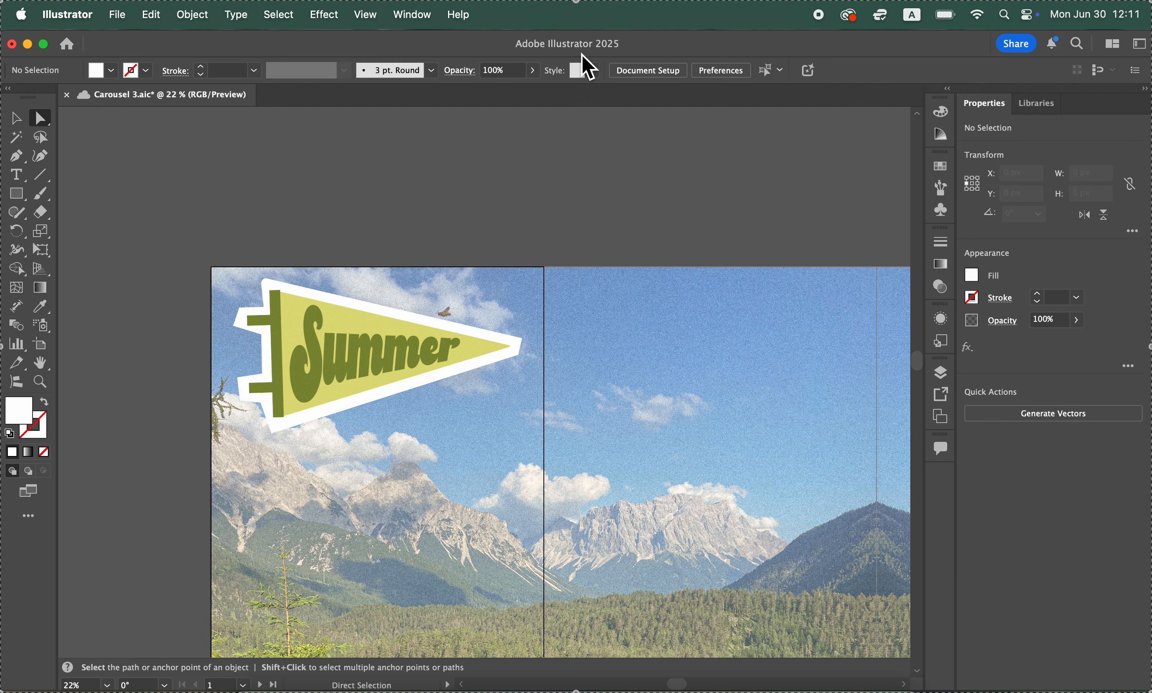
Copy the Summer pennant image and paste the duplicate into the empty area above the artboards
{"action": "left_click", "coordinate": [469, 313]}
{"action": "scroll", "coordinate": [469, 312], "scroll_direction": "down", "scroll_amount": 2}
{"action": "scroll", "coordinate": [469, 313], "scroll_direction": "left", "scroll_amount": 3}
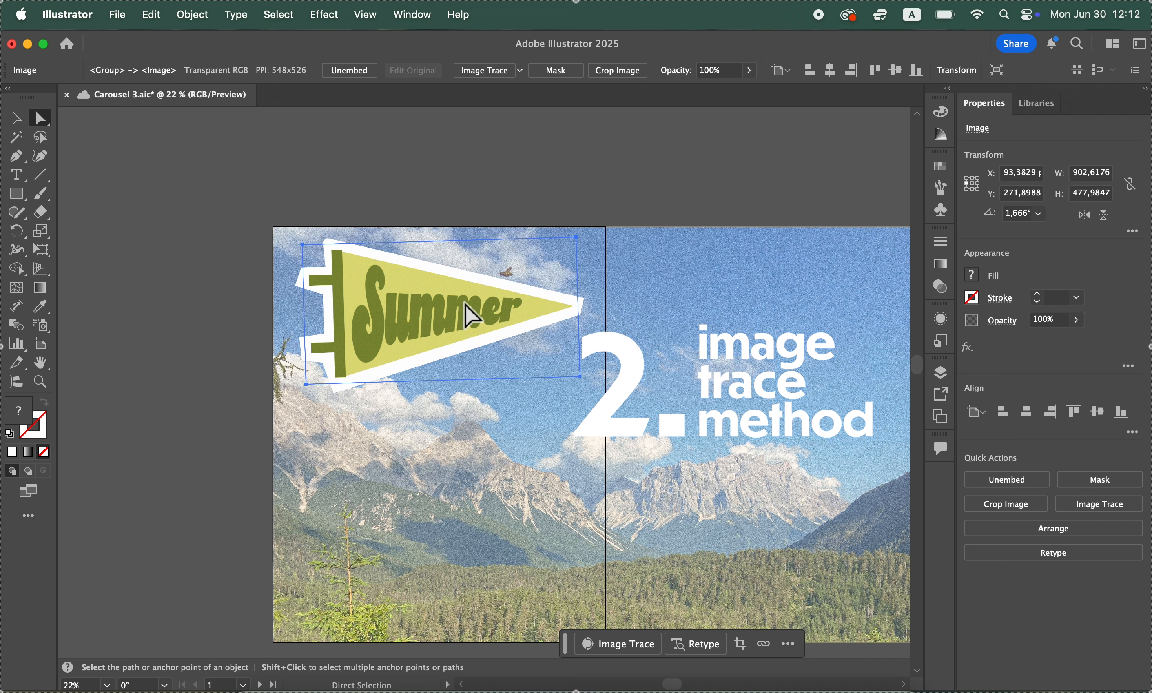
{"action": "scroll", "coordinate": [466, 306], "scroll_direction": "up", "scroll_amount": 3}
{"action": "scroll", "coordinate": [466, 306], "scroll_direction": "right", "scroll_amount": 2}
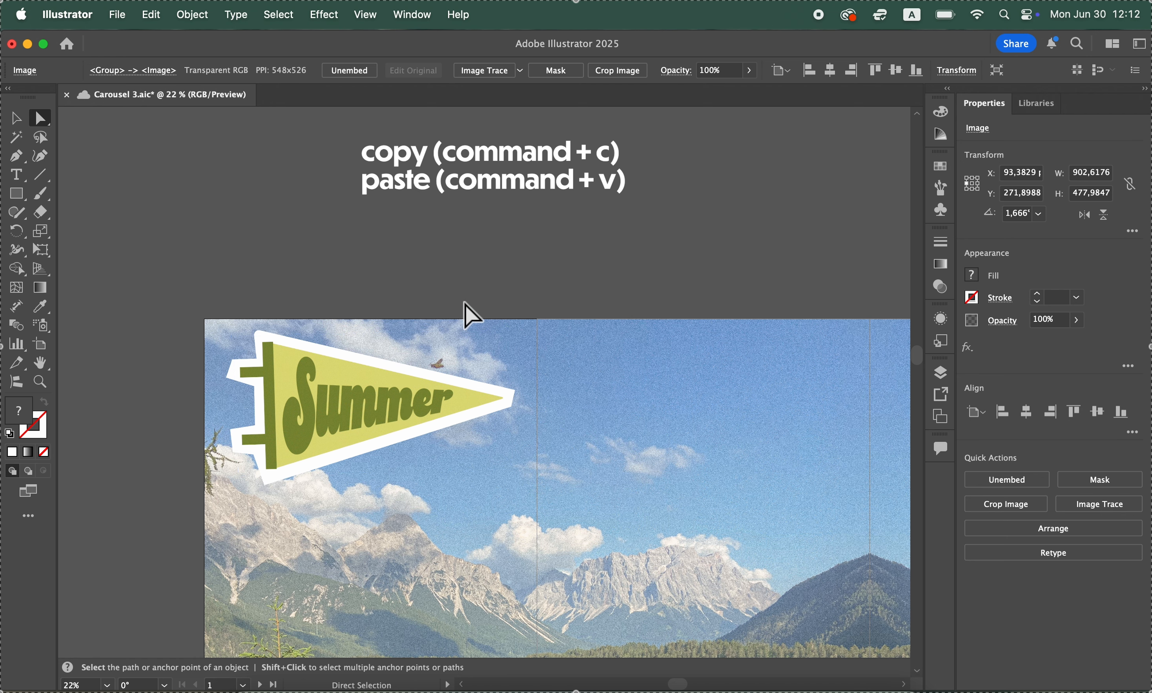
{"action": "key", "text": "super+v"}
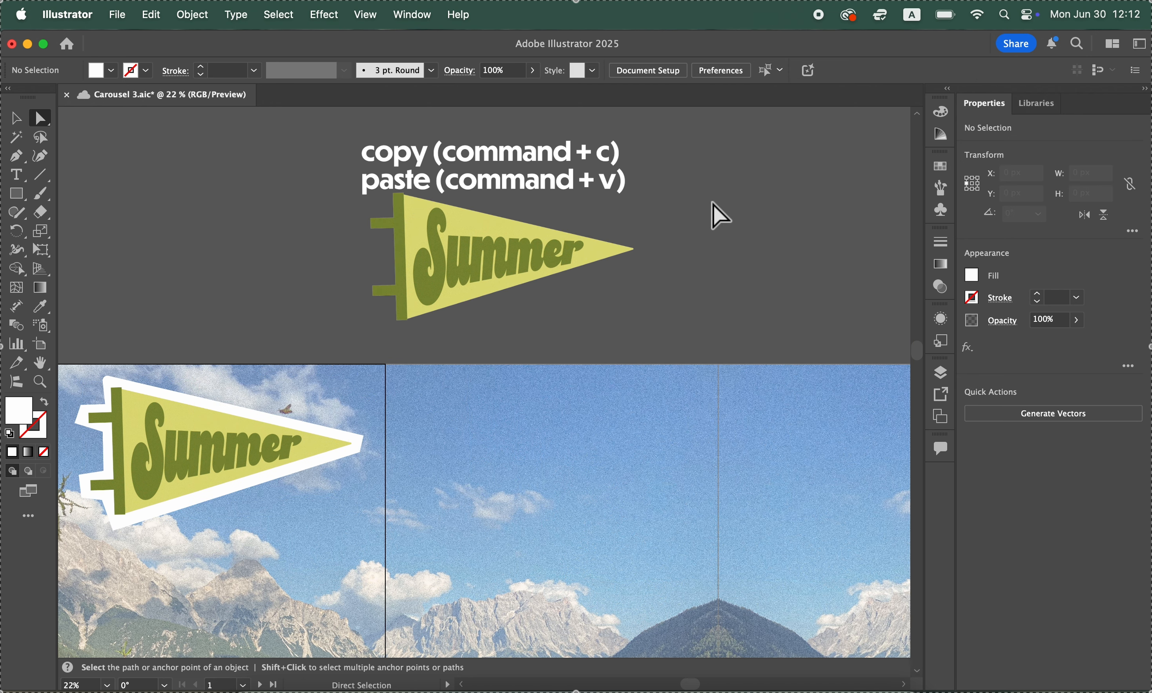
Apply Image Trace to the duplicated Summer pennant, using the 6 Colors preset
{"action": "left_click", "coordinate": [508, 271]}
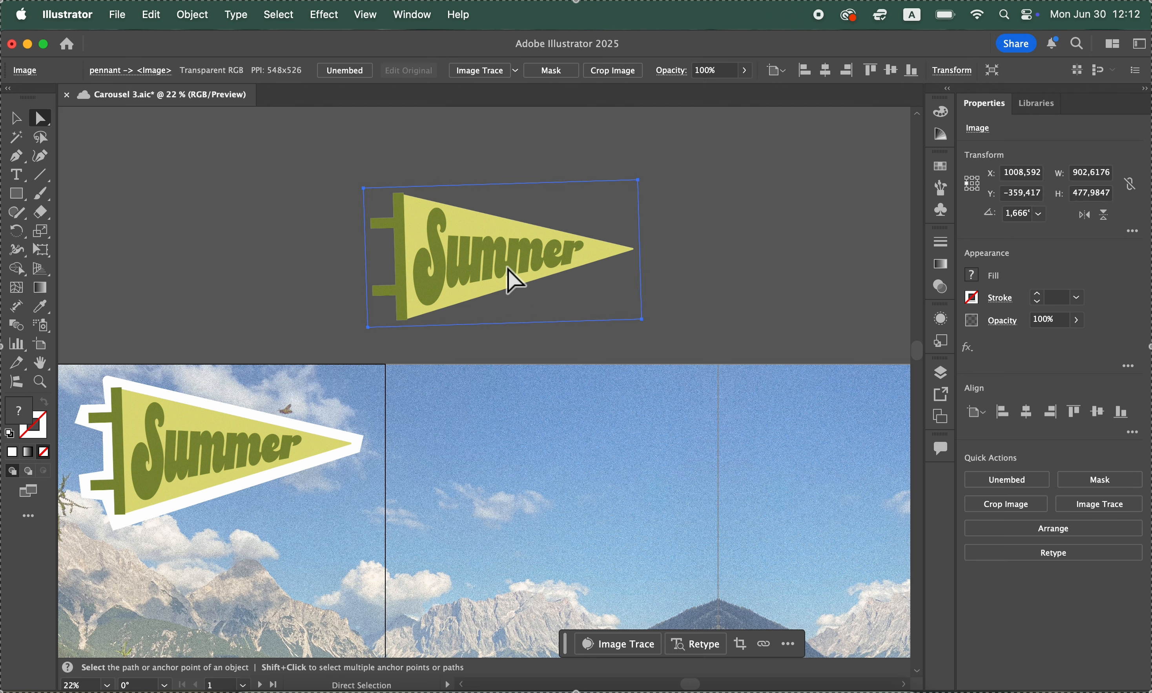
{"action": "left_click", "coordinate": [486, 71]}
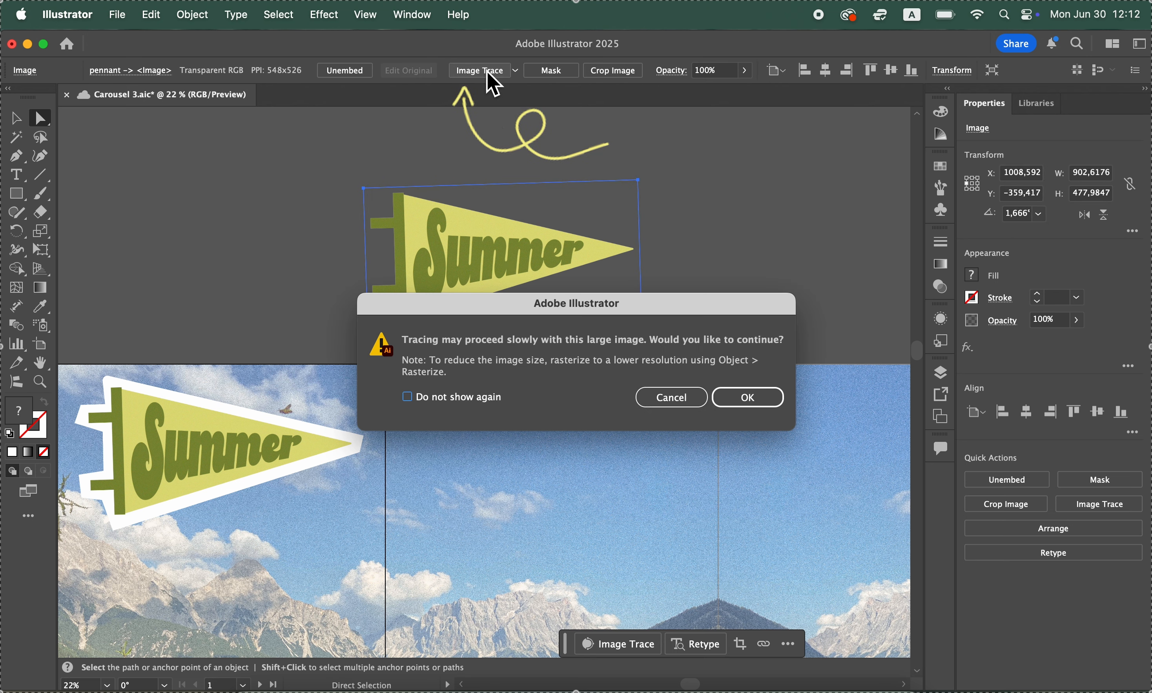
{"action": "left_click", "coordinate": [751, 398]}
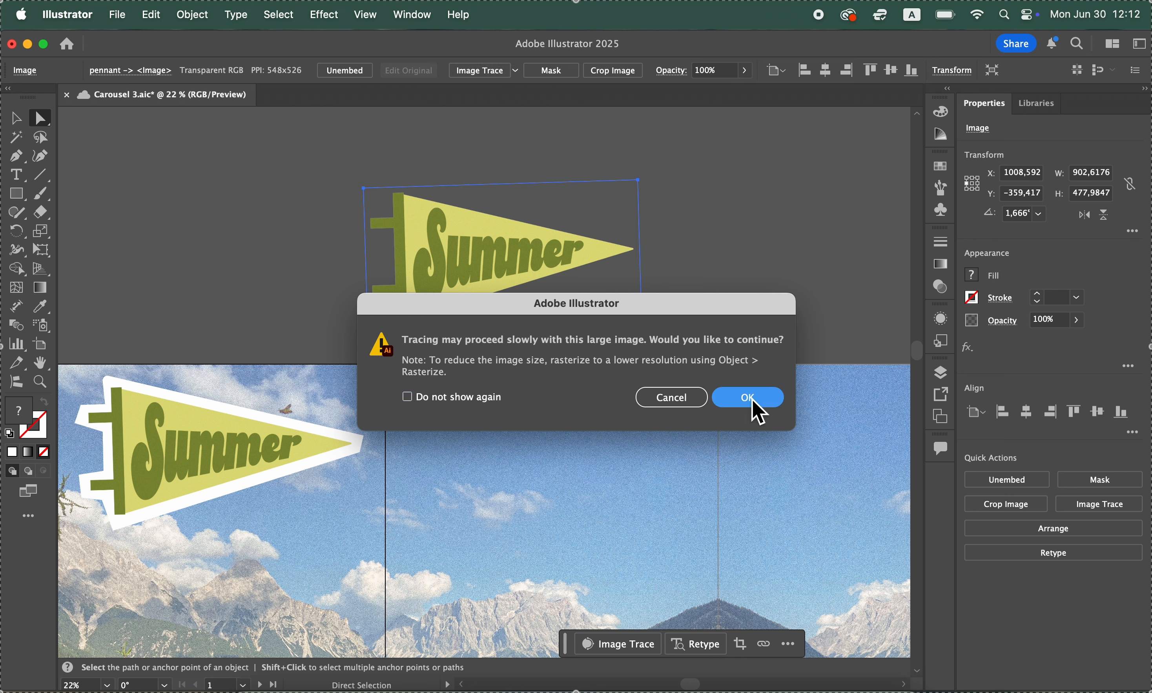
{"action": "left_click", "coordinate": [761, 411]}
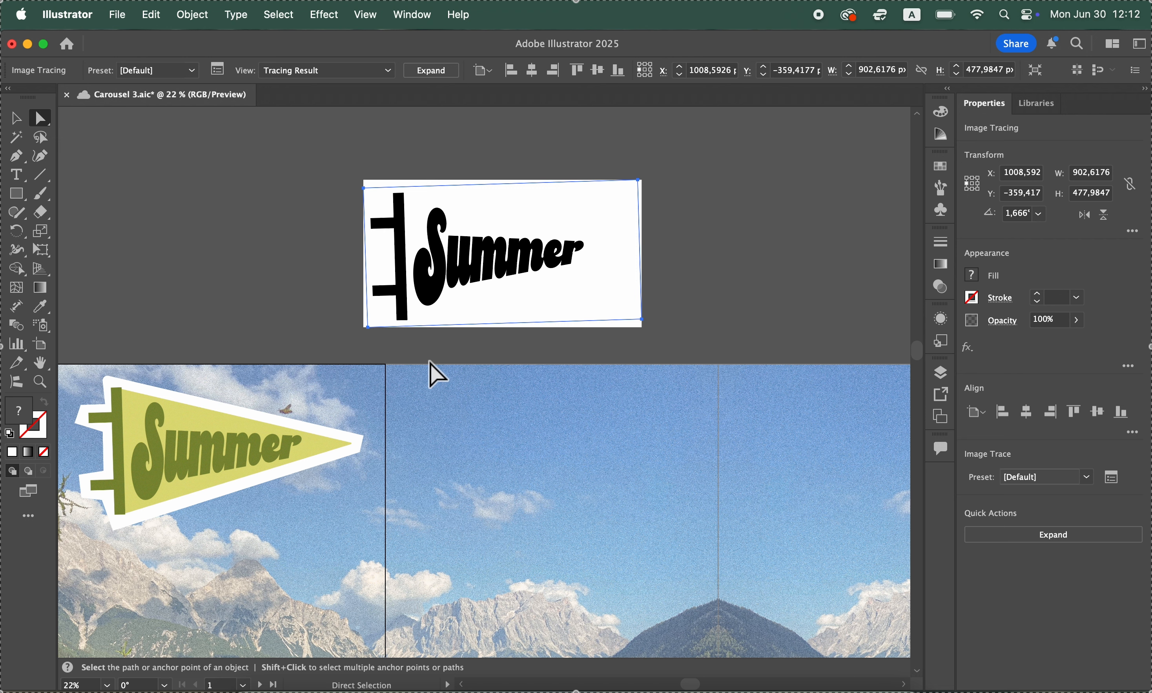
{"action": "left_click", "coordinate": [191, 71]}
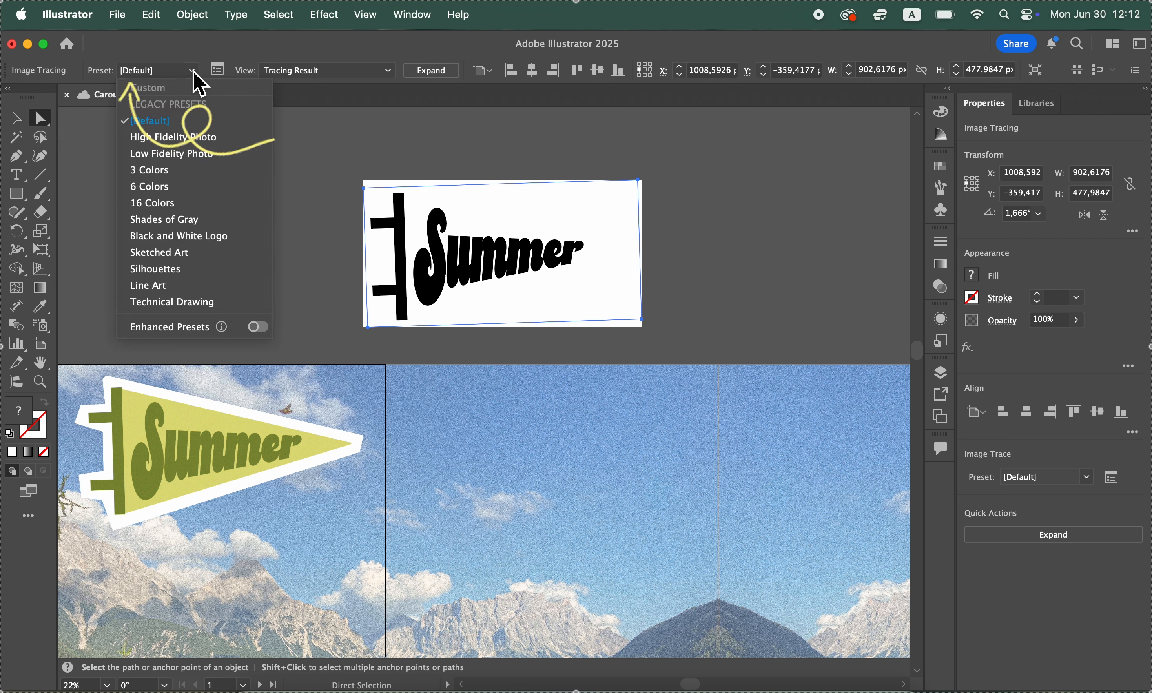
{"action": "left_click", "coordinate": [183, 189]}
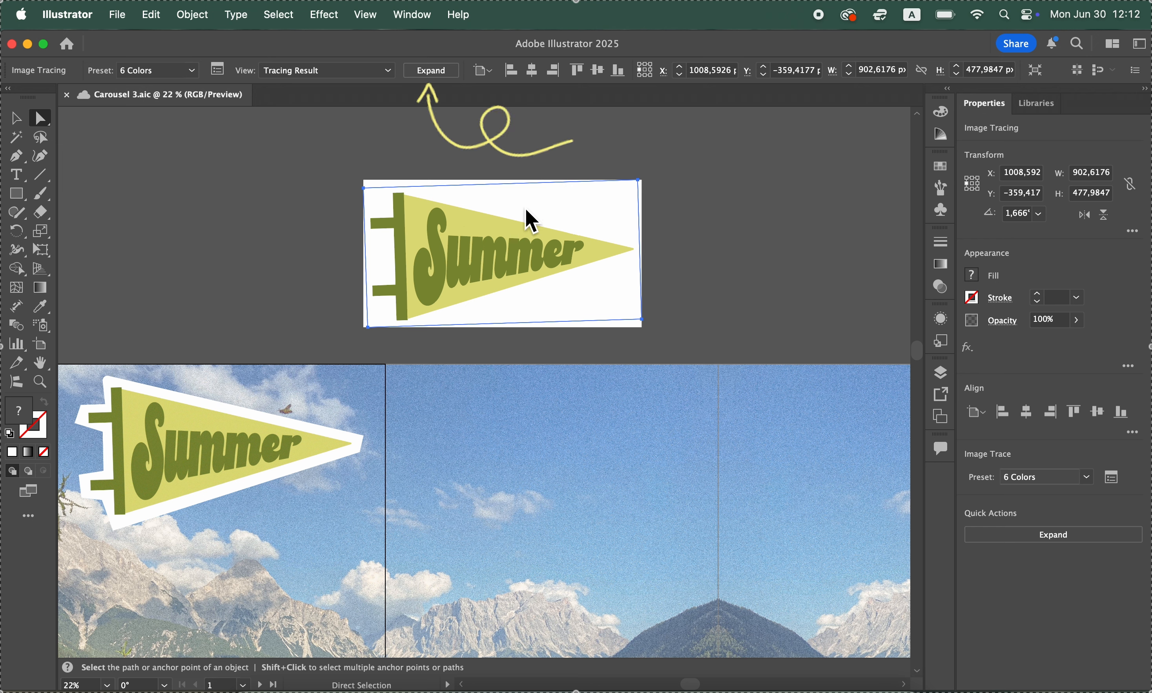
Expand the pennant tracing into vector paths and delete its white background
{"action": "left_click", "coordinate": [432, 71]}
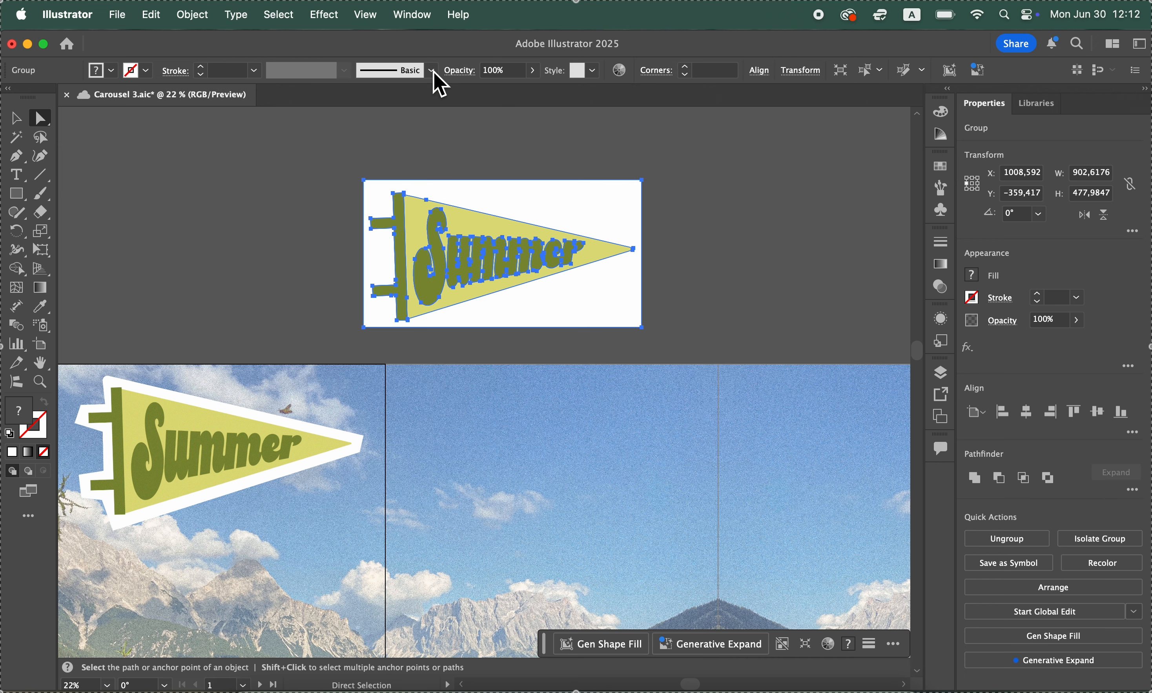
{"action": "left_click", "coordinate": [730, 216]}
{"action": "left_click", "coordinate": [642, 215]}
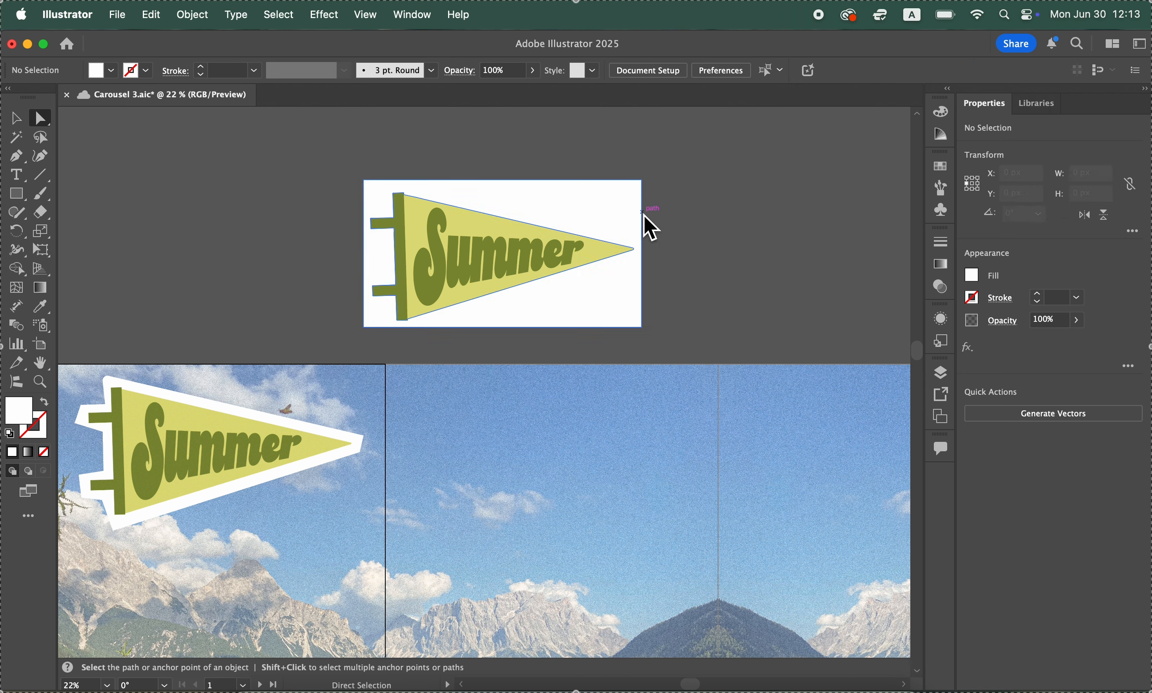
{"action": "left_click", "coordinate": [638, 223]}
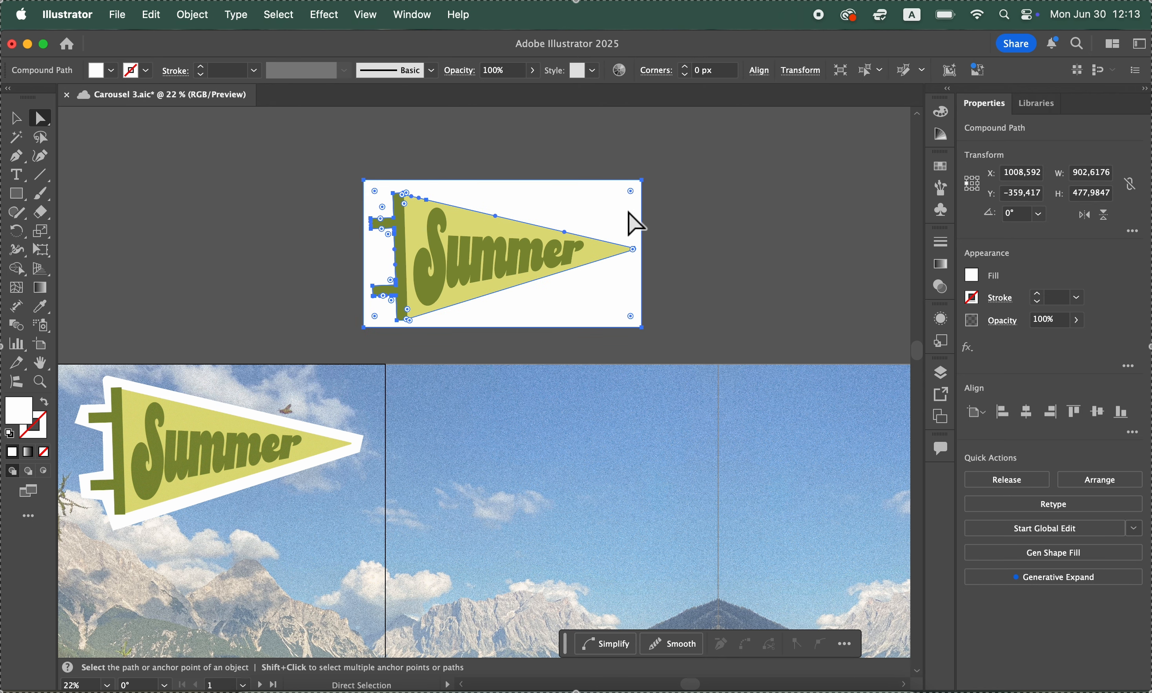
{"action": "key", "text": "Delete"}
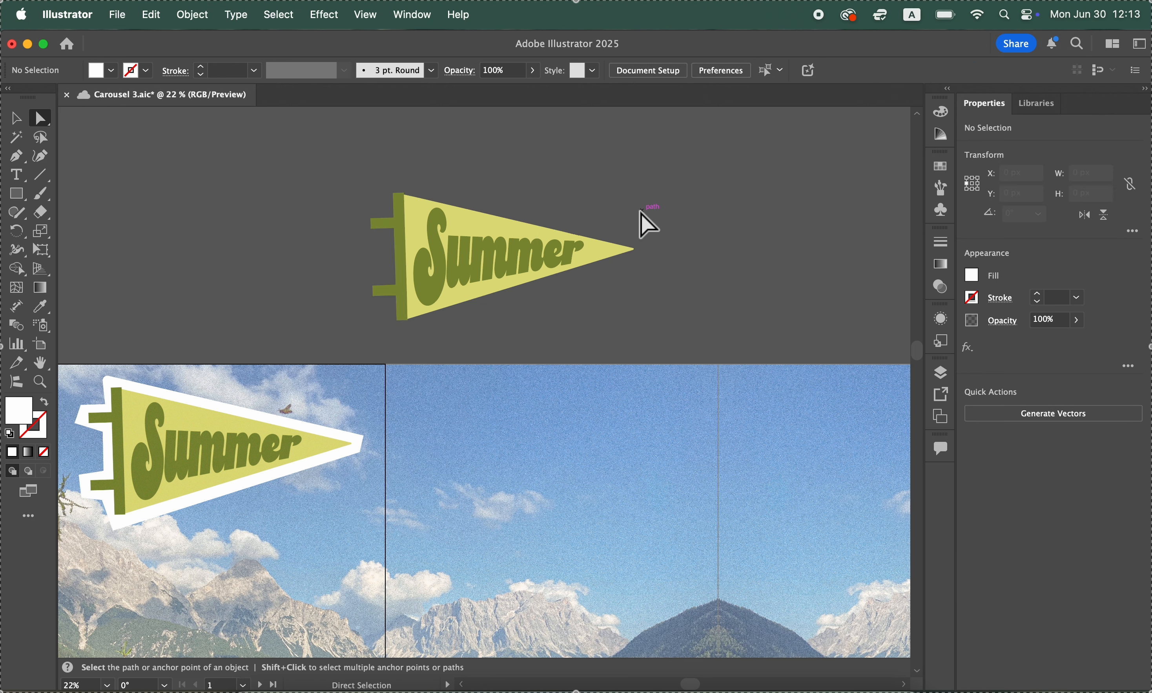
Fill the expanded pennant tracing with white and set its stroke weight to 30 pt
{"action": "key", "text": "v"}
{"action": "left_click", "coordinate": [474, 272]}
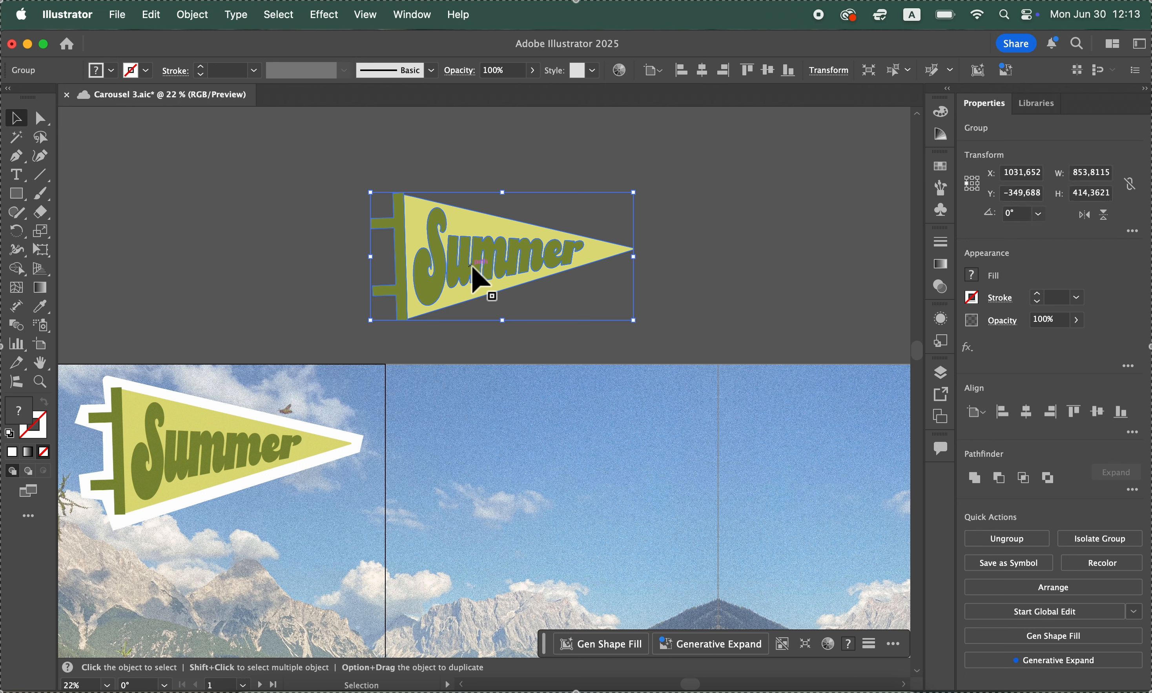
{"action": "left_click", "coordinate": [976, 282]}
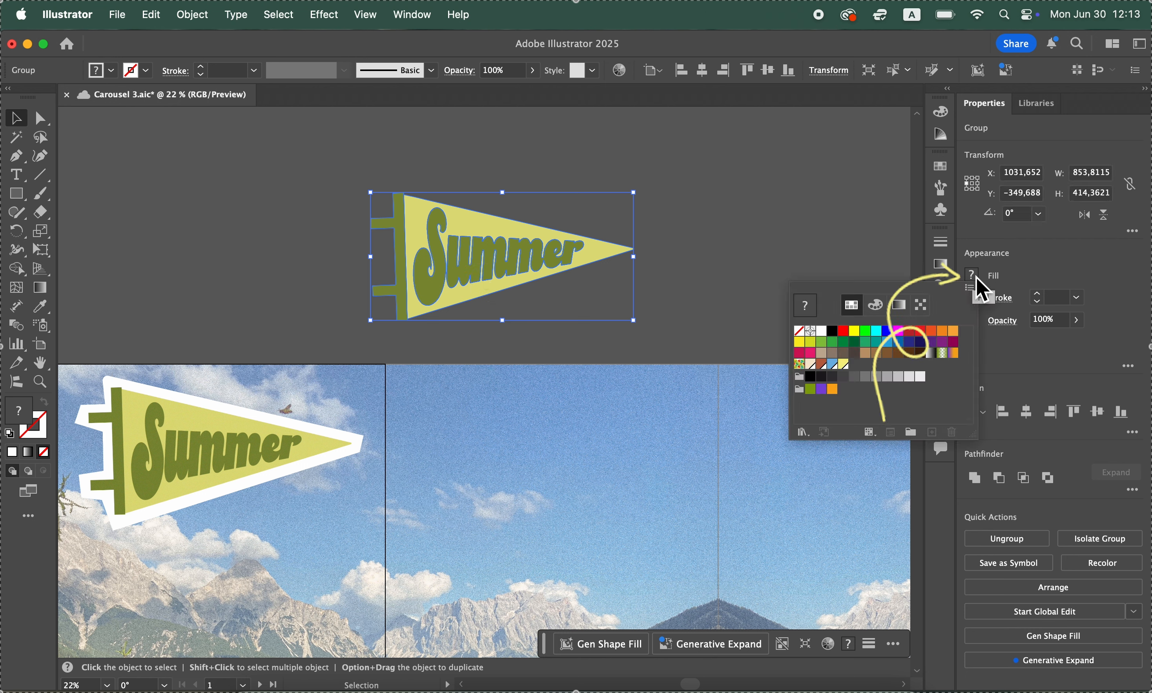
{"action": "left_click", "coordinate": [822, 331]}
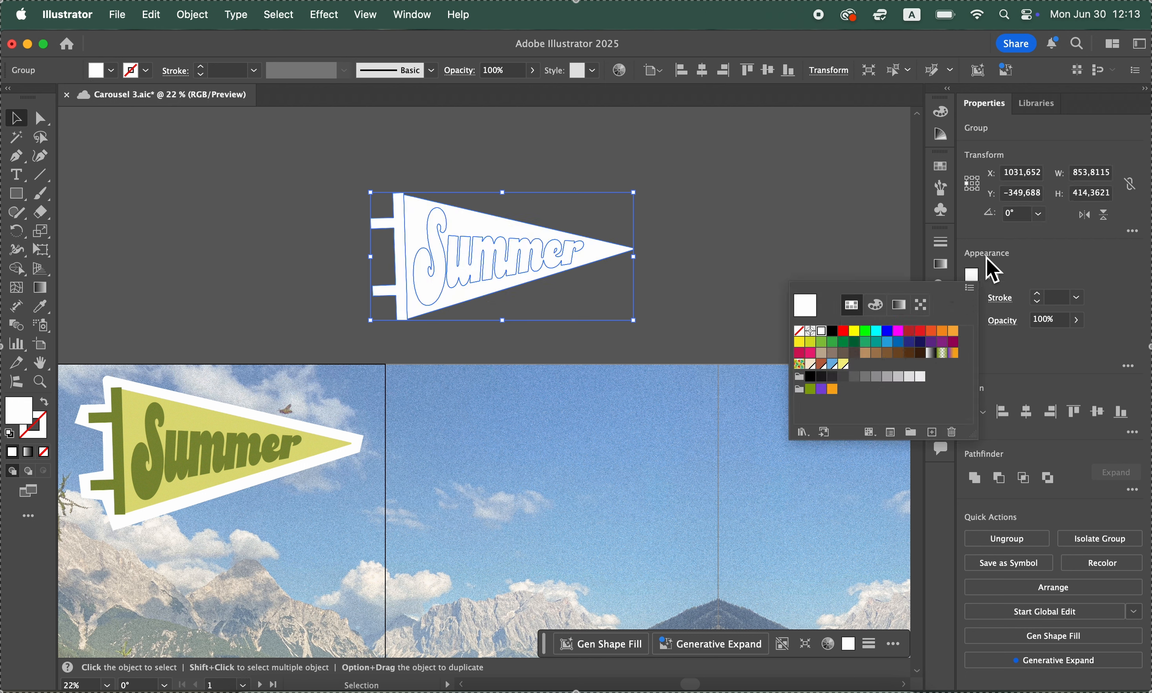
{"action": "left_click", "coordinate": [1062, 297]}
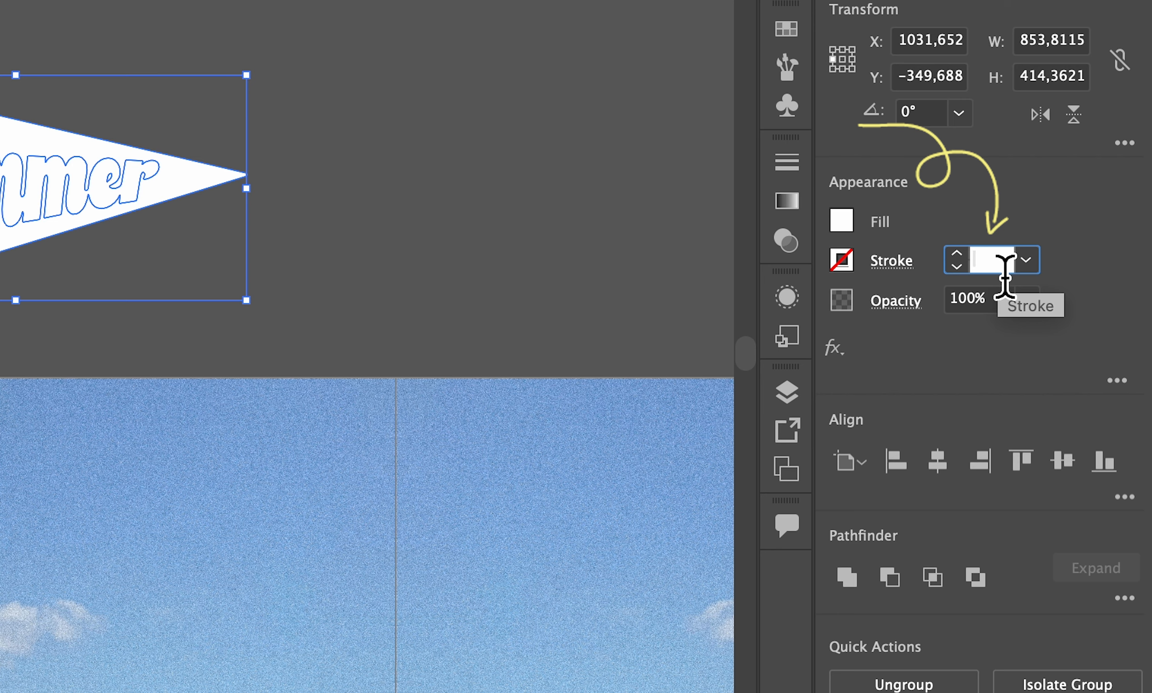
{"action": "type", "text": "30"}
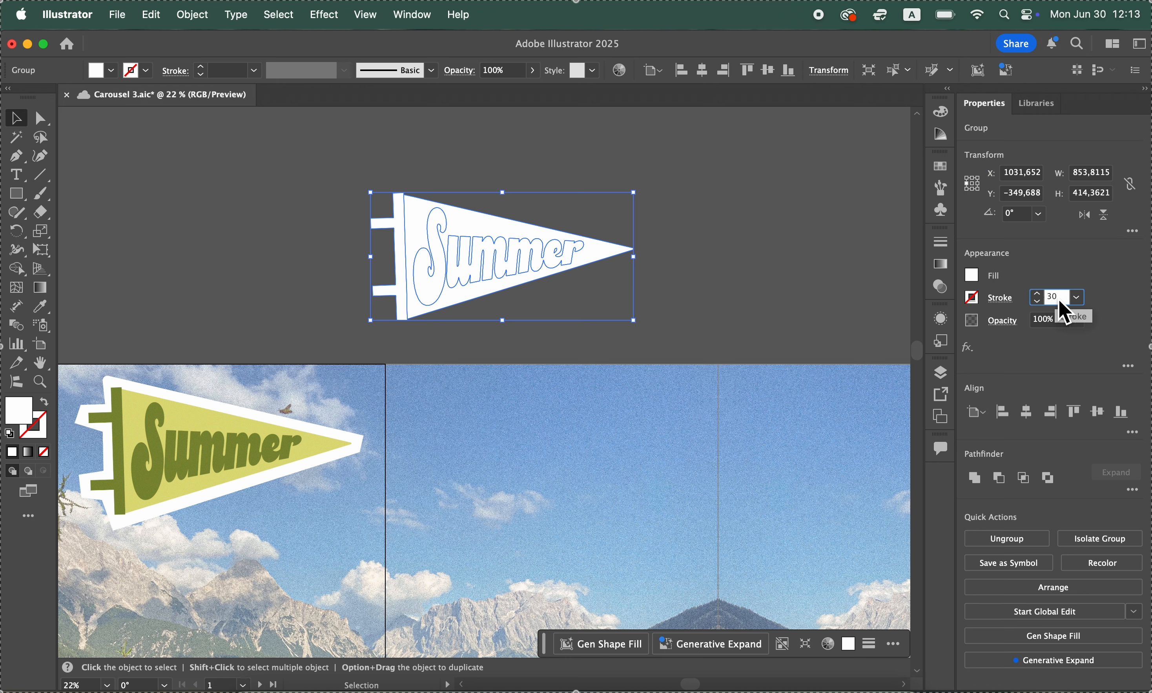
{"action": "key", "text": "Return"}
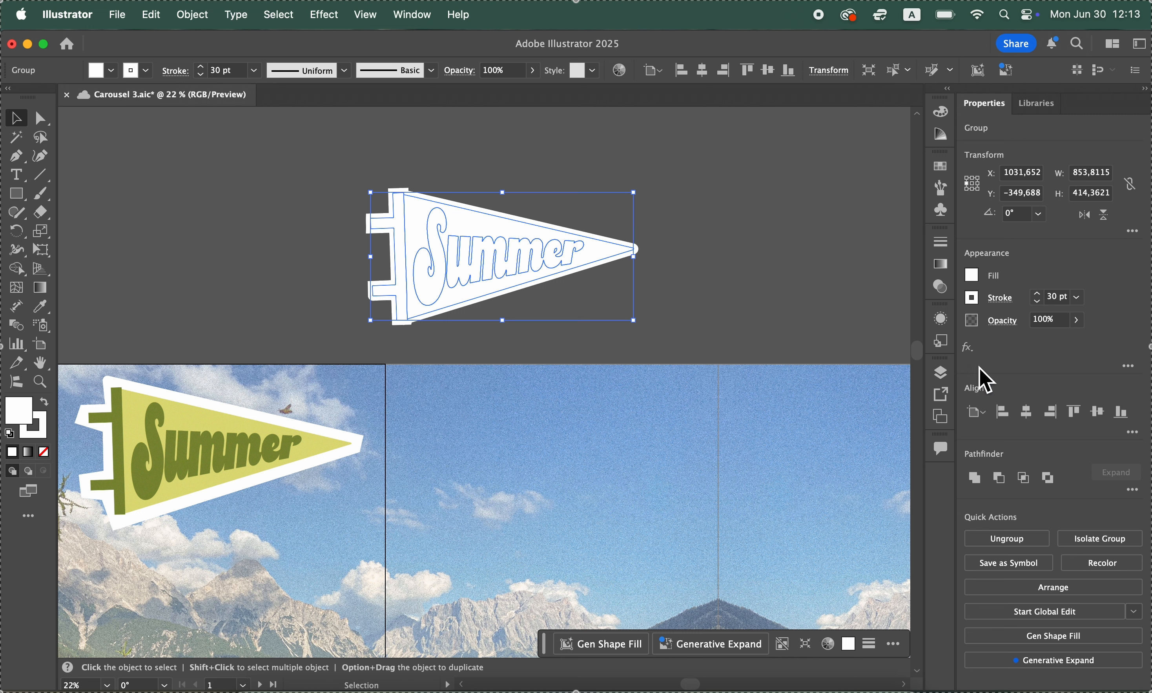
Give the traced pennant's stroke a round cap and round corner joins
{"action": "left_click", "coordinate": [1003, 305]}
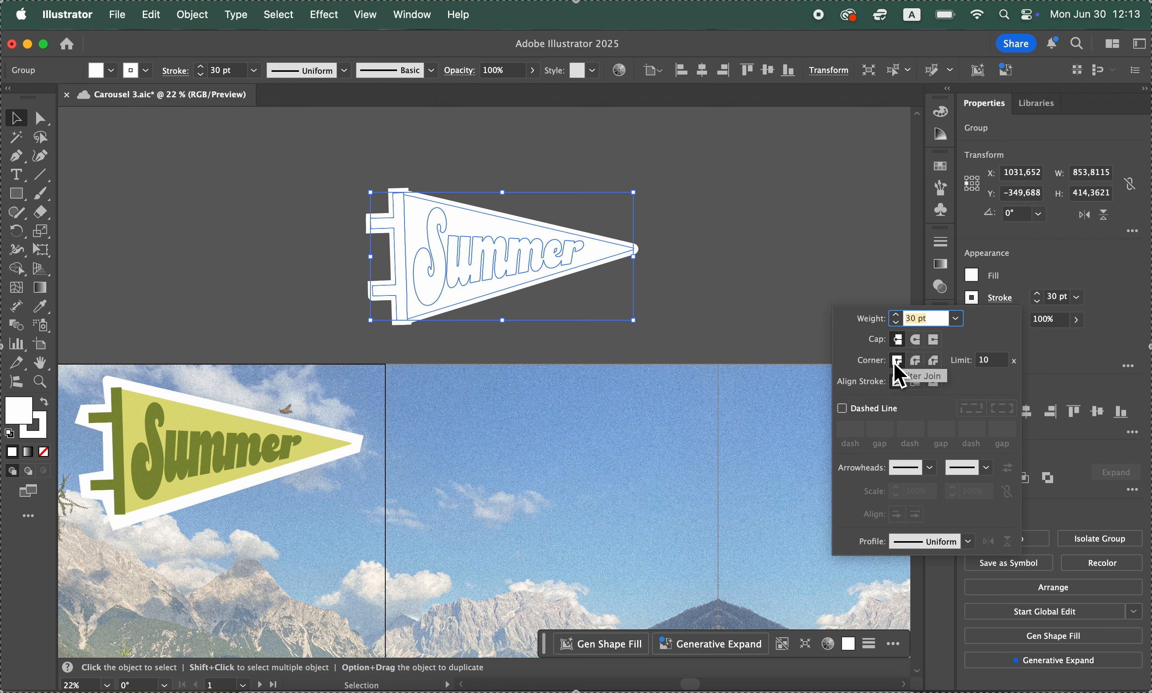
{"action": "left_click", "coordinate": [916, 341]}
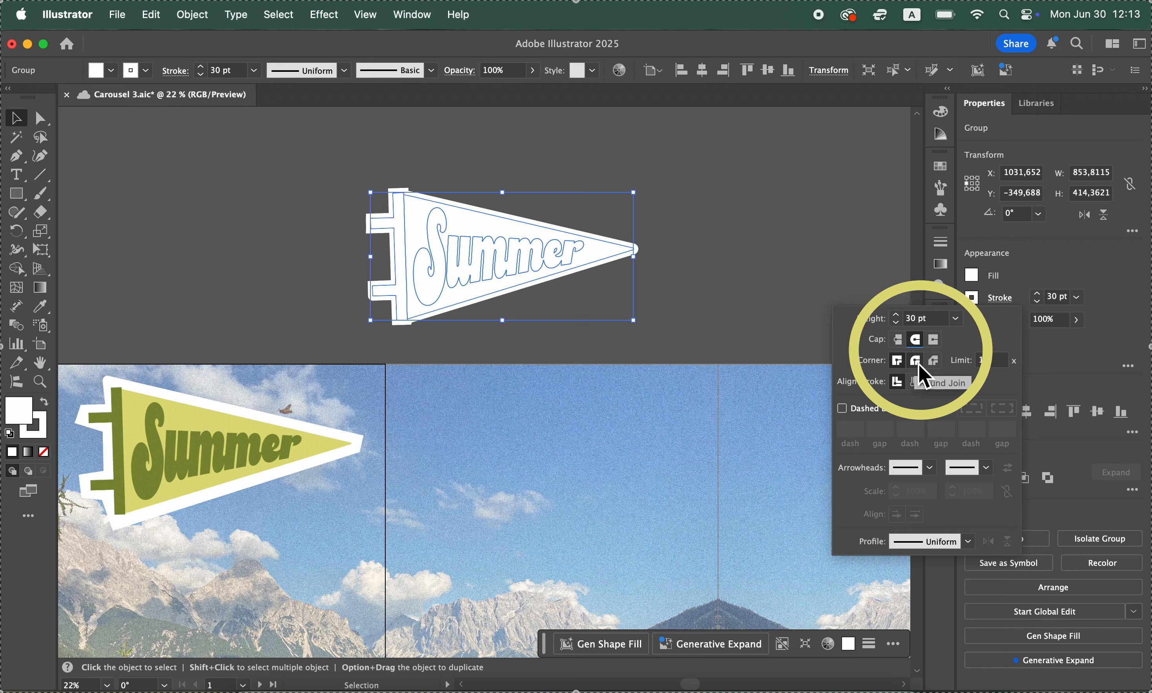
{"action": "left_click", "coordinate": [917, 363]}
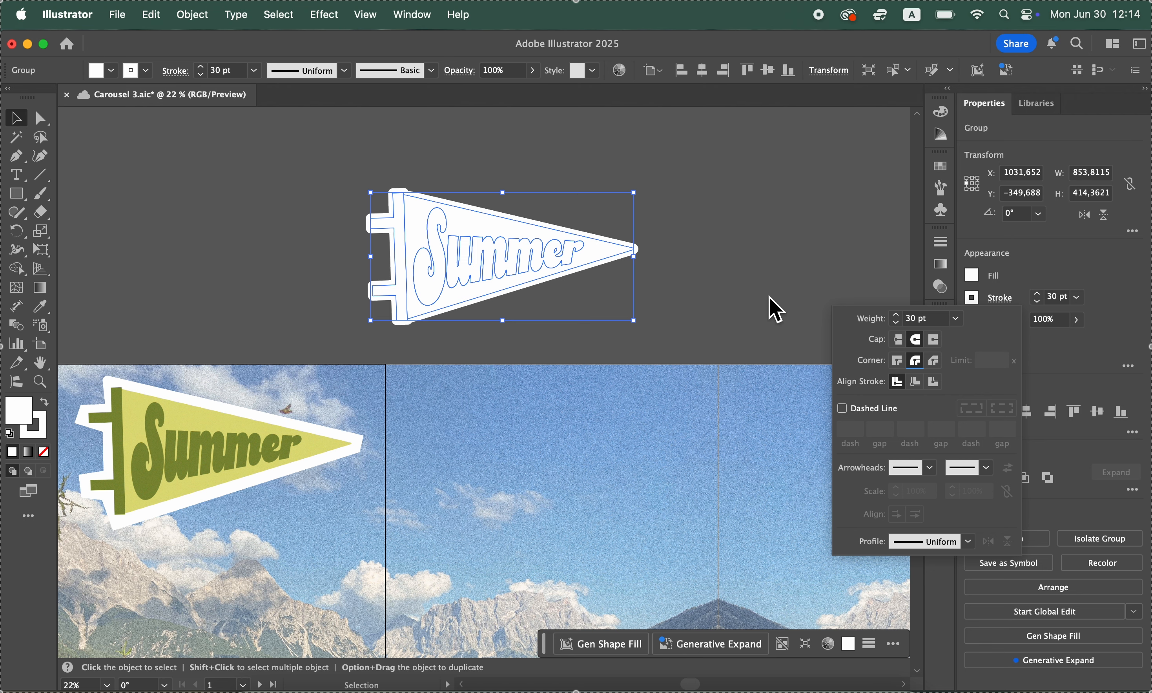
{"action": "left_click", "coordinate": [769, 308]}
{"action": "left_click", "coordinate": [709, 290]}
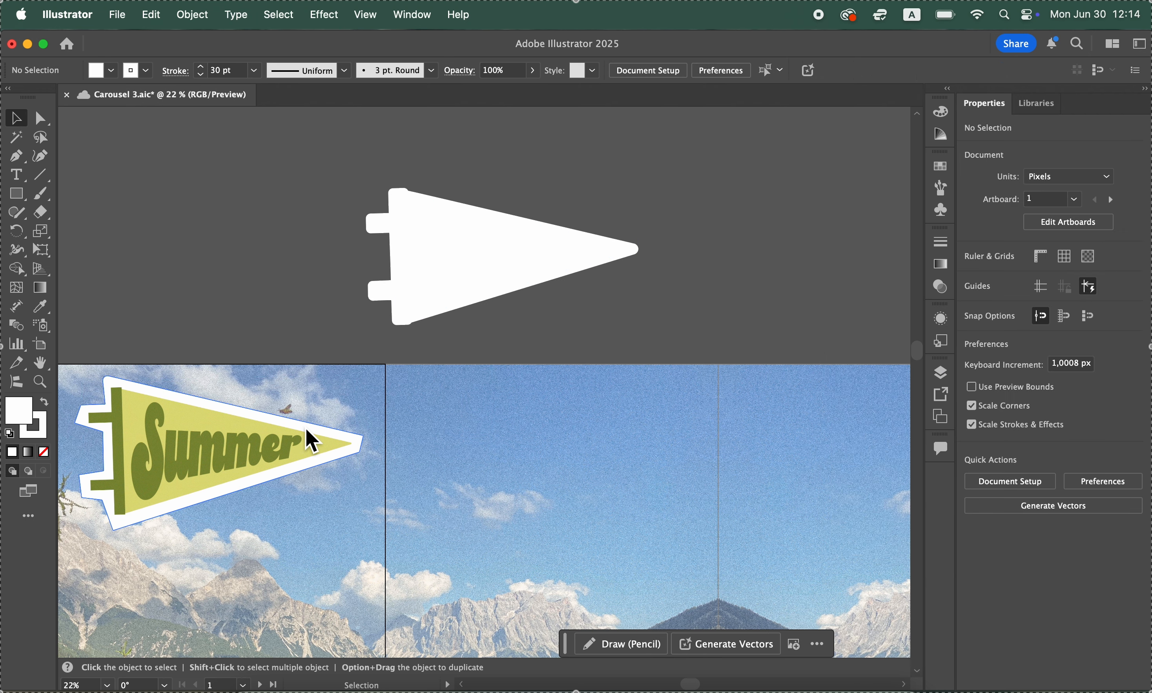
Swap the angular pen-drawn outline on the first artboard for the rounded traced outline, sent to the back behind the Summer pennant
{"action": "left_click_drag", "start_coordinate": [306, 427], "coordinate": [279, 178]}
{"action": "scroll", "coordinate": [305, 251], "scroll_direction": "left", "scroll_amount": 5}
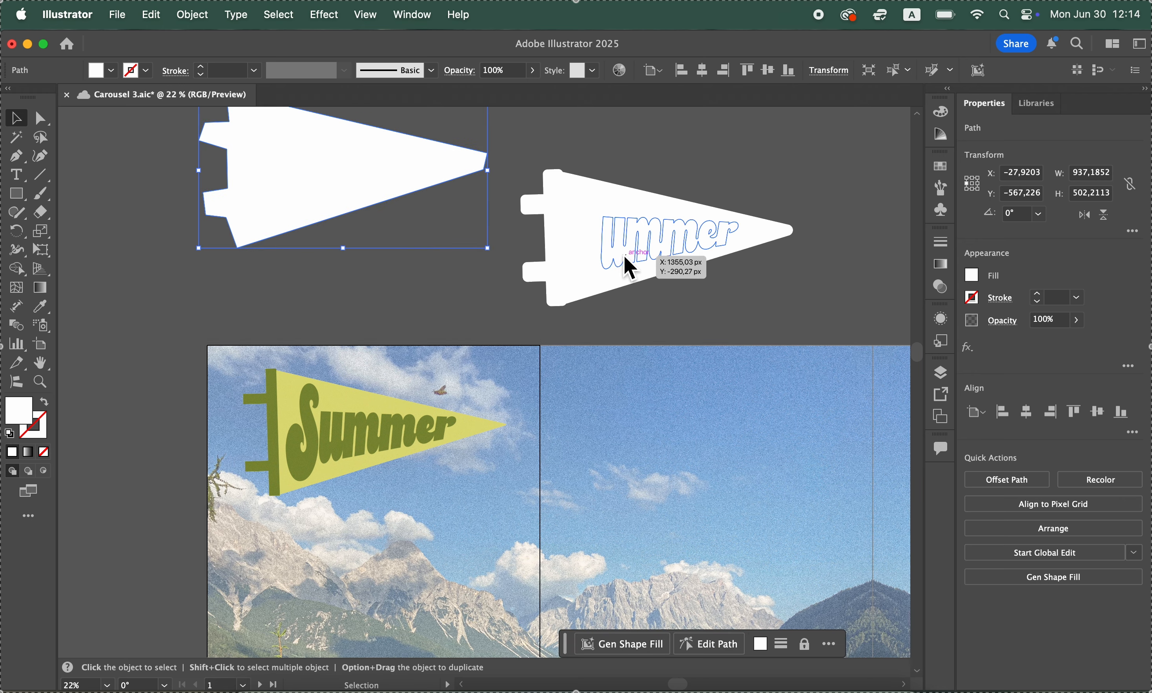
{"action": "mouse_move", "coordinate": [609, 250]}
{"action": "left_mouse_down"}
{"action": "mouse_move", "coordinate": [312, 461]}
{"action": "mouse_move", "coordinate": [321, 433]}
{"action": "left_mouse_up"}
{"action": "left_click", "coordinate": [205, 14]}
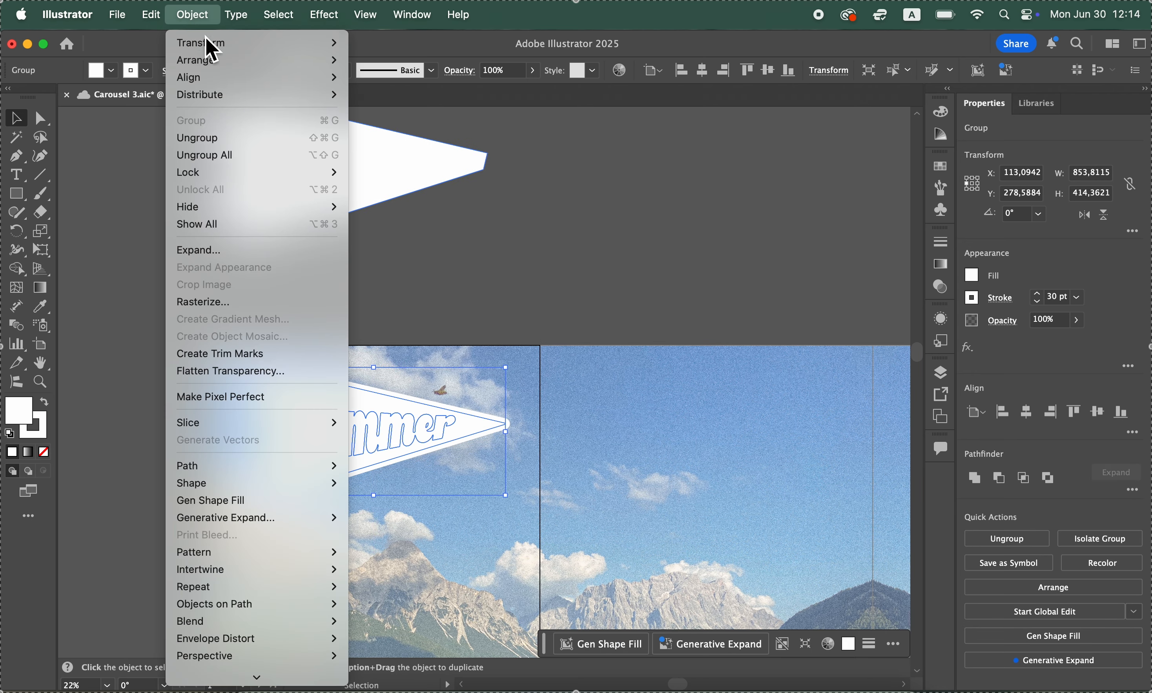
{"action": "mouse_move", "coordinate": [225, 61]}
{"action": "left_click", "coordinate": [395, 113]}
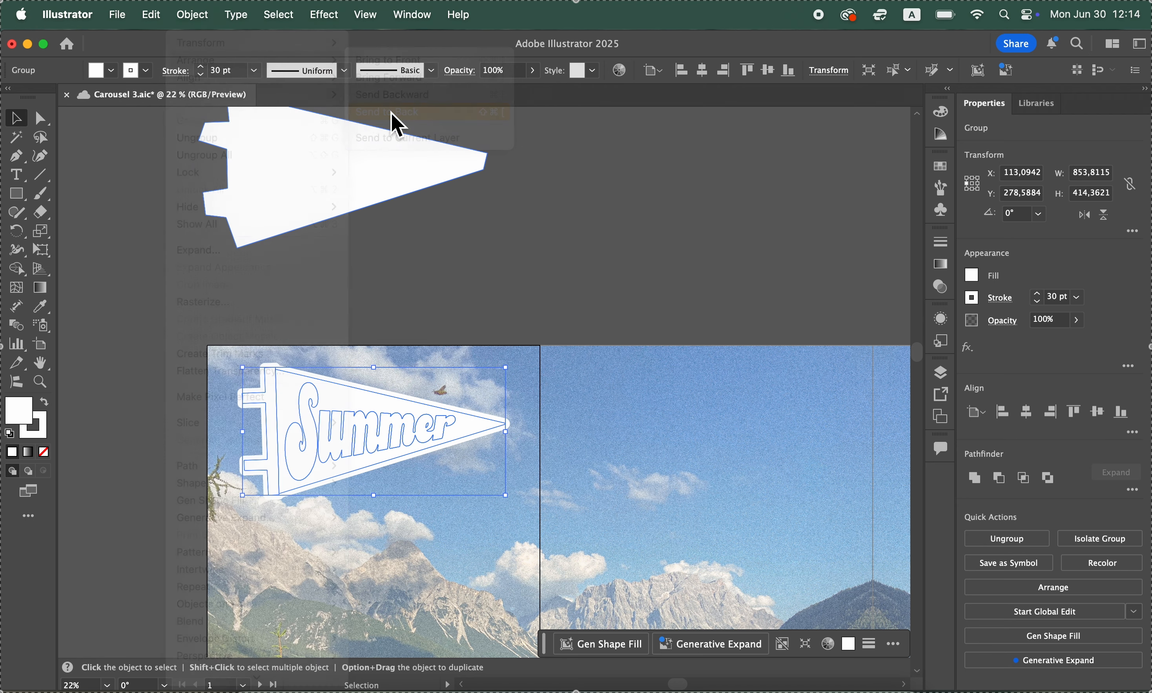
{"action": "left_click", "coordinate": [671, 266]}
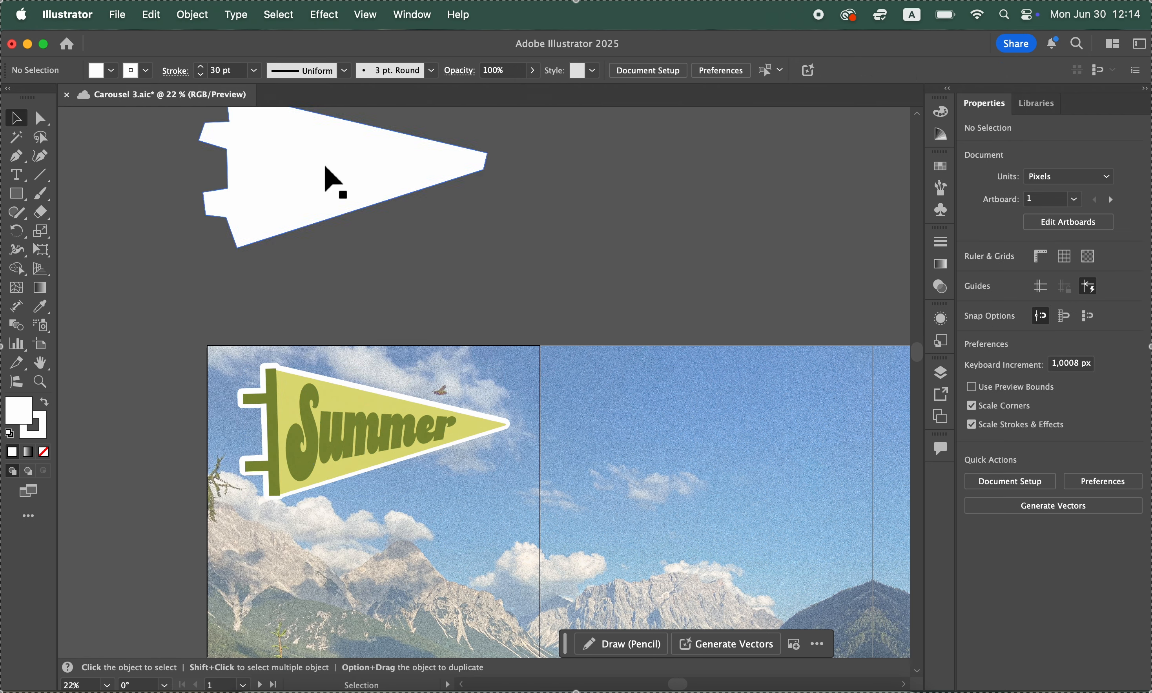
Move the pen-drawn outline just above the first artboard and the traced outline into the empty area to its right
{"action": "left_click_drag", "start_coordinate": [323, 166], "coordinate": [341, 244]}
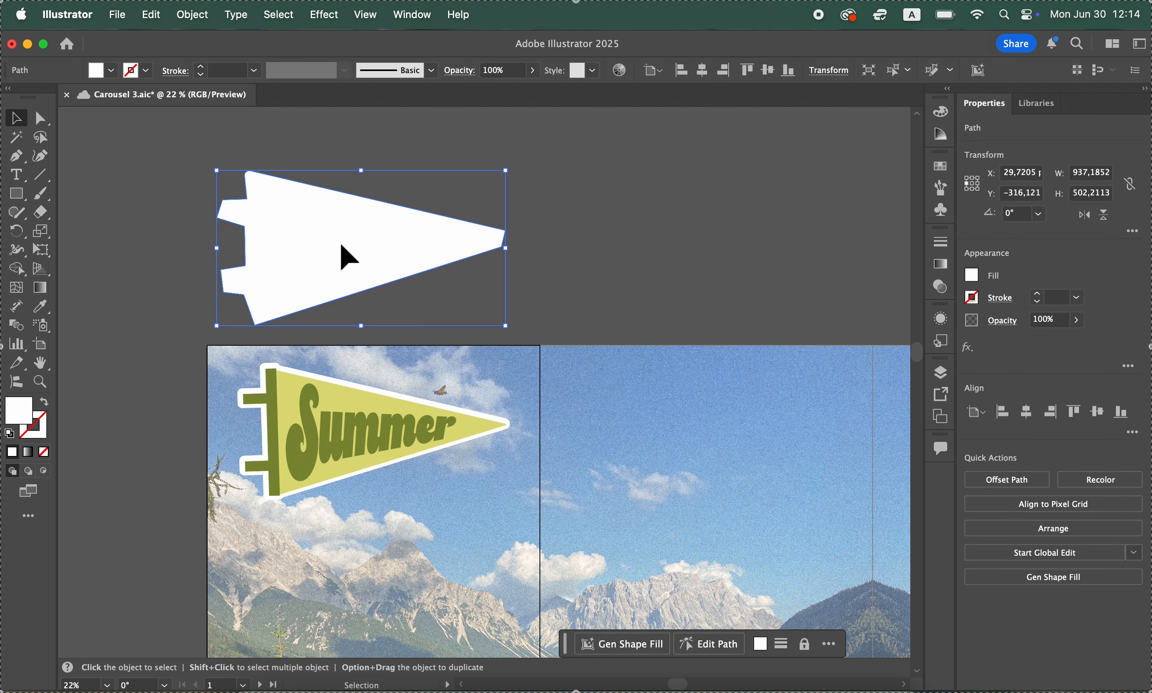
{"action": "left_click_drag", "start_coordinate": [341, 246], "coordinate": [808, 171]}
{"action": "scroll", "coordinate": [727, 349], "scroll_direction": "right", "scroll_amount": 3}
{"action": "scroll", "coordinate": [726, 350], "scroll_direction": "up", "scroll_amount": 2}
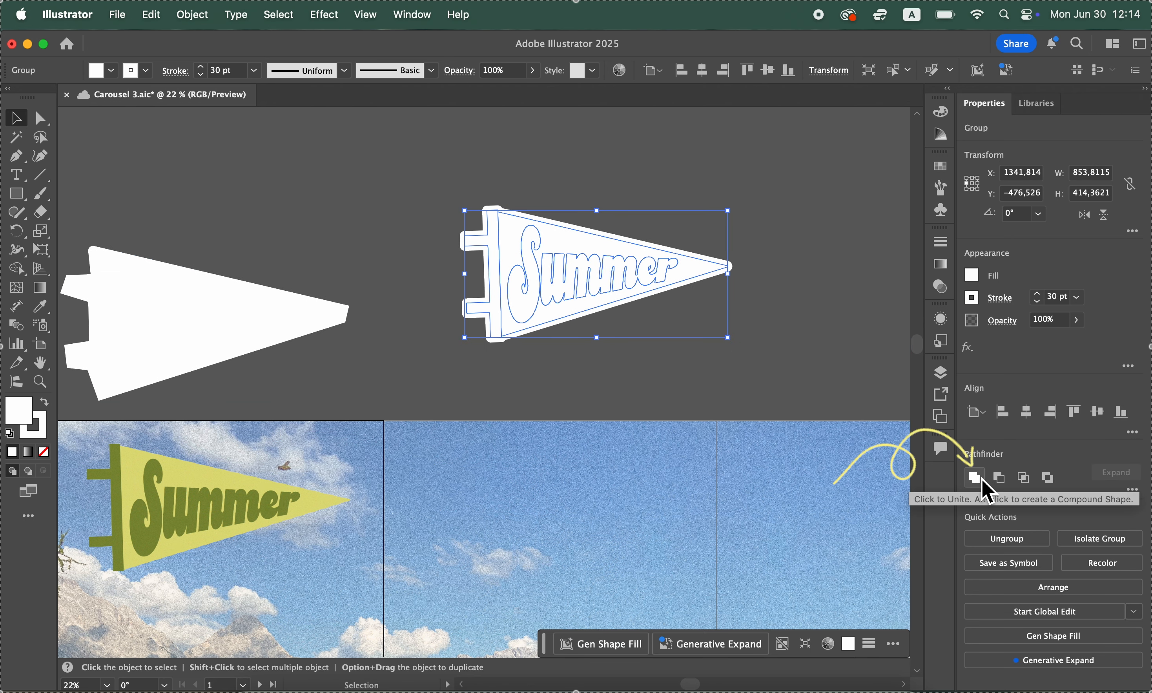
Unite the traced outline's shapes into a single silhouette and shift it slightly to the right
{"action": "left_click", "coordinate": [987, 491]}
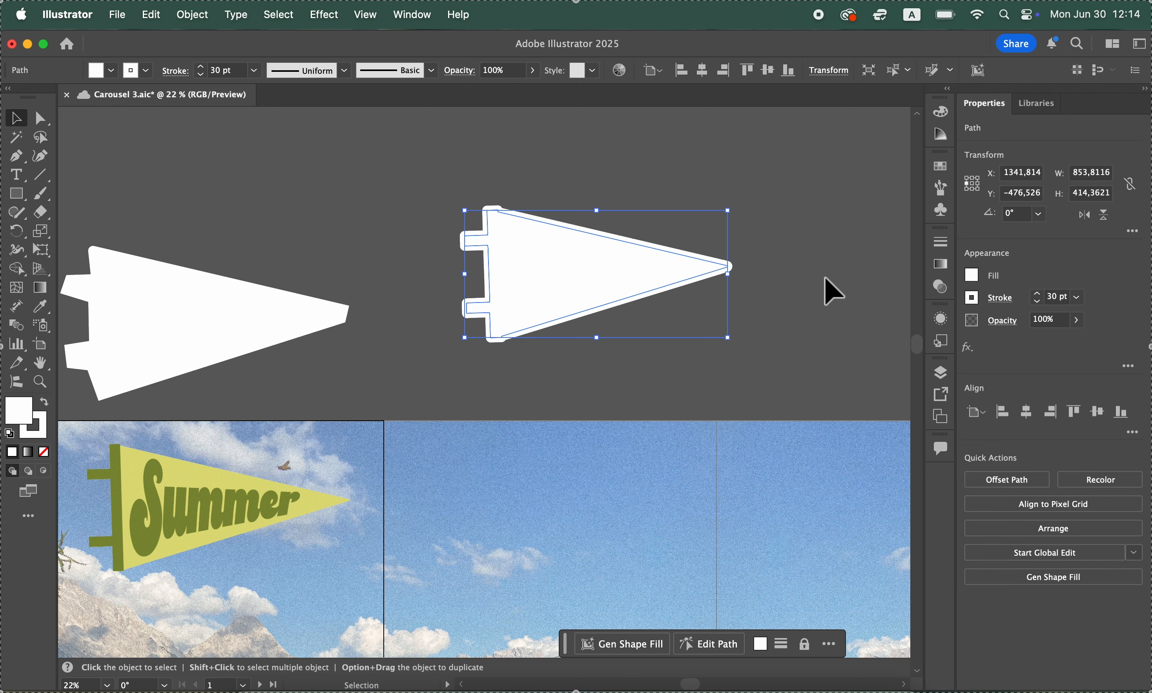
{"action": "left_click", "coordinate": [829, 288]}
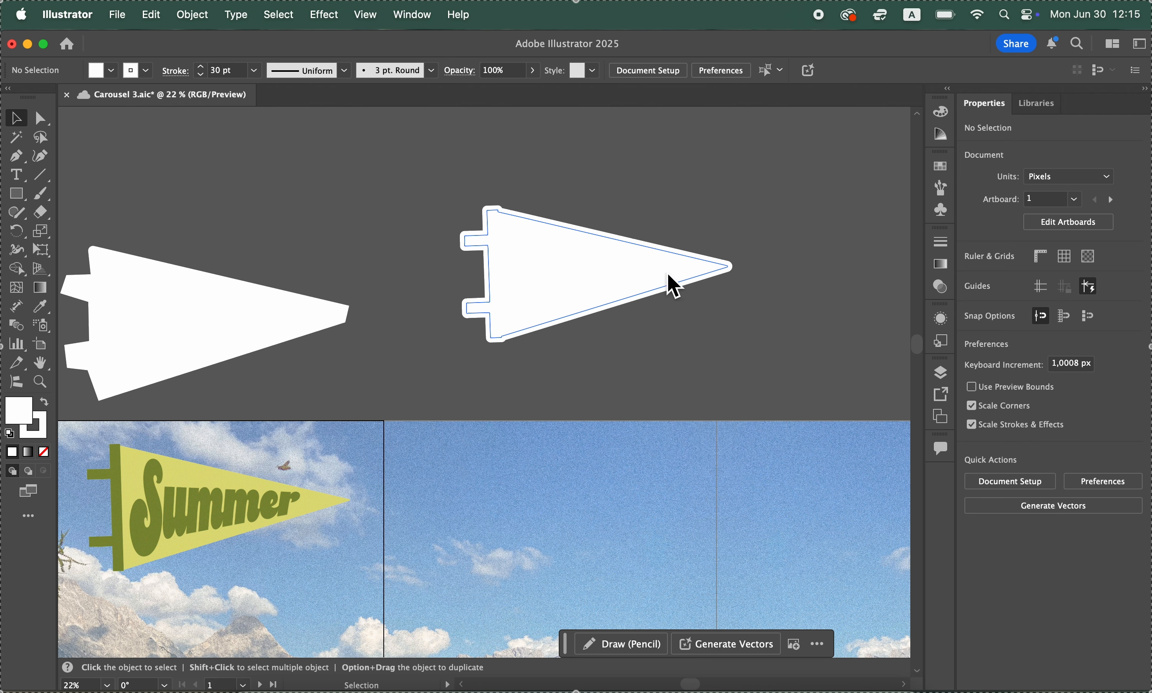
{"action": "left_click_drag", "start_coordinate": [544, 273], "coordinate": [570, 273]}
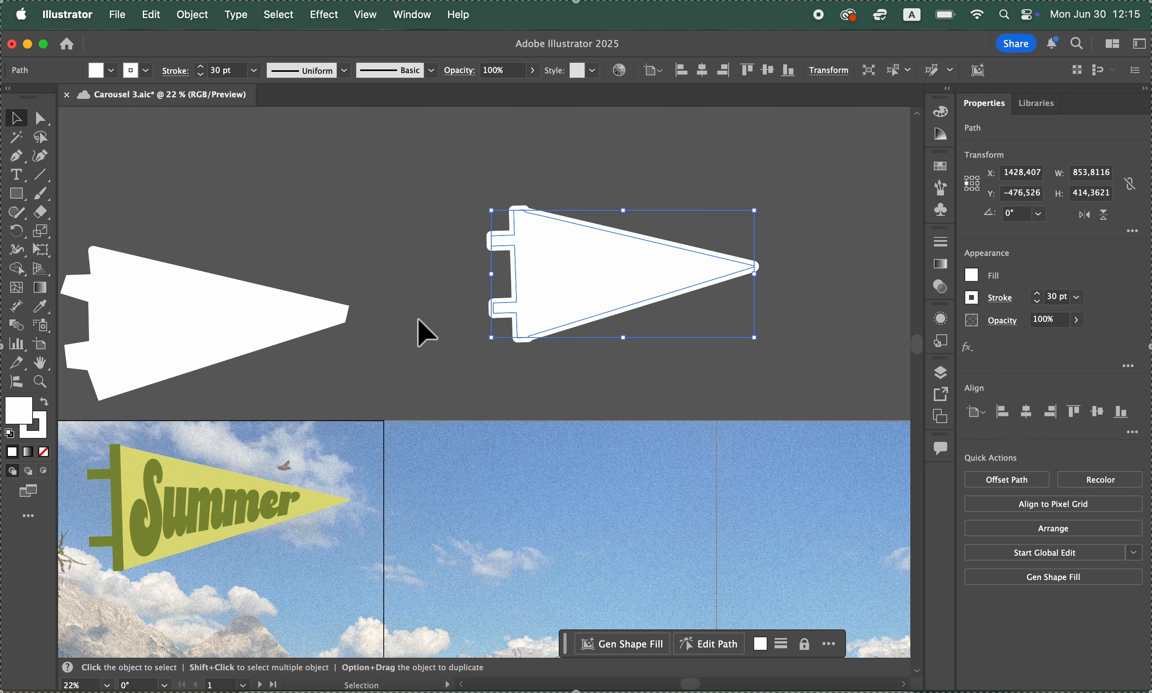
Place the pen-drawn white outline back behind the Summer pennant on the first artboard
{"action": "scroll", "coordinate": [417, 329], "scroll_direction": "left", "scroll_amount": 5}
{"action": "left_click", "coordinate": [412, 283]}
{"action": "left_click_drag", "start_coordinate": [411, 284], "coordinate": [432, 481]}
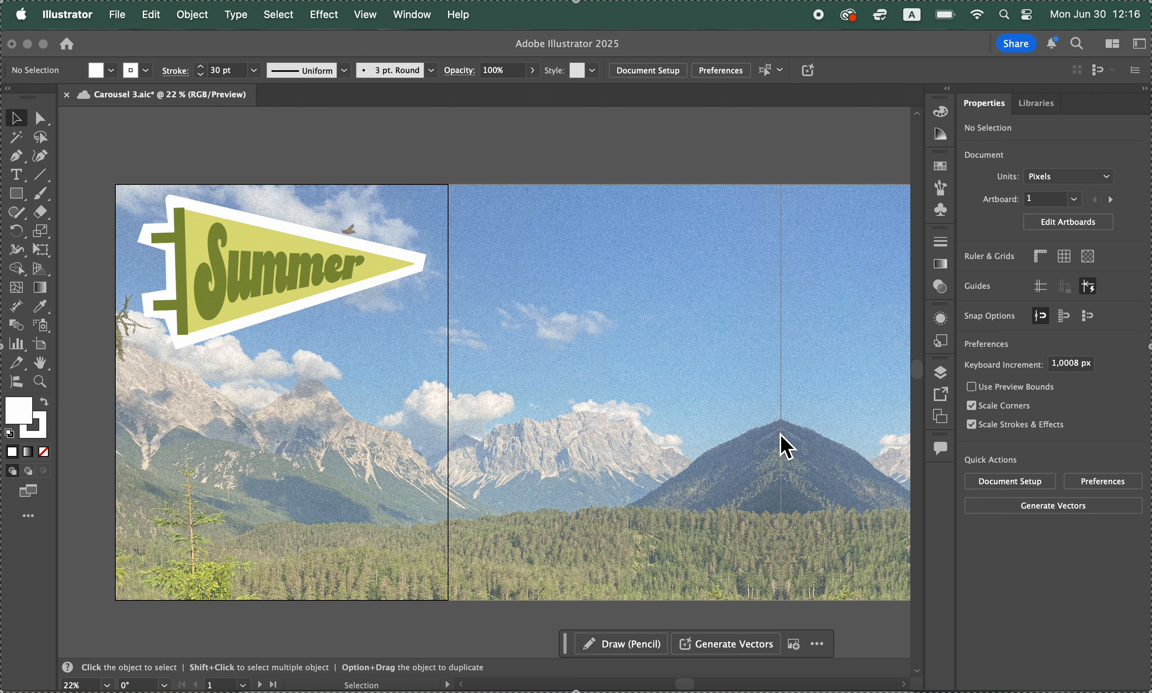
Start placing an image file and open the PNG's folder inside Carousel Assets
{"action": "left_click", "coordinate": [117, 15]}
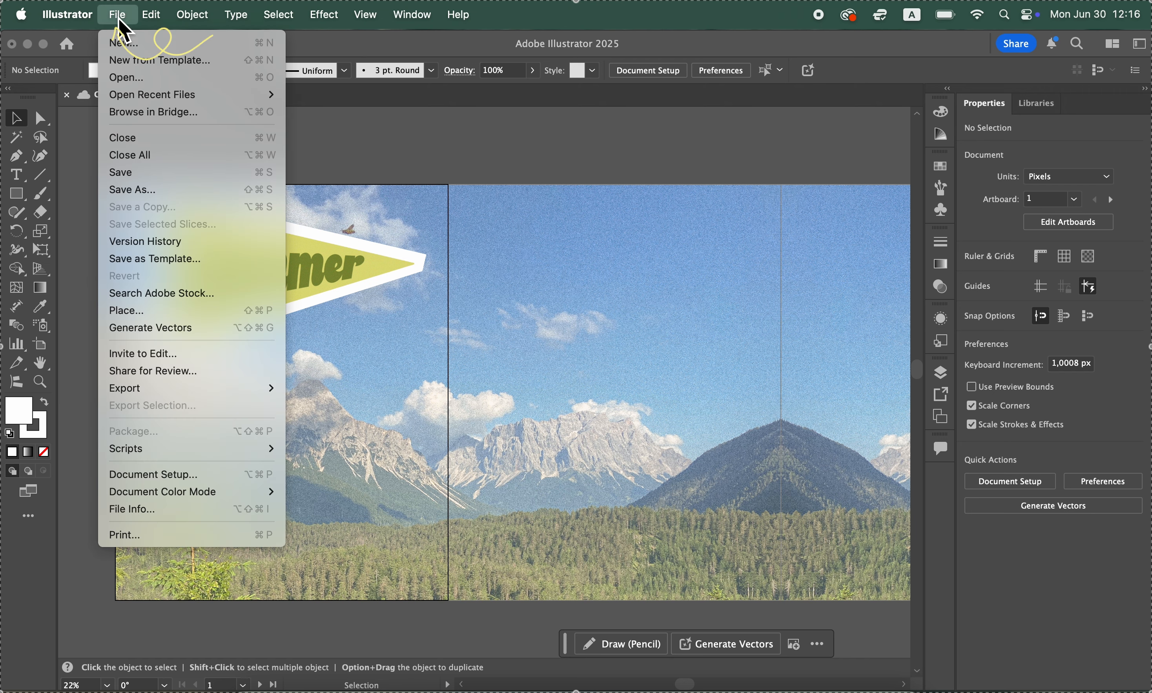
{"action": "left_click", "coordinate": [148, 309]}
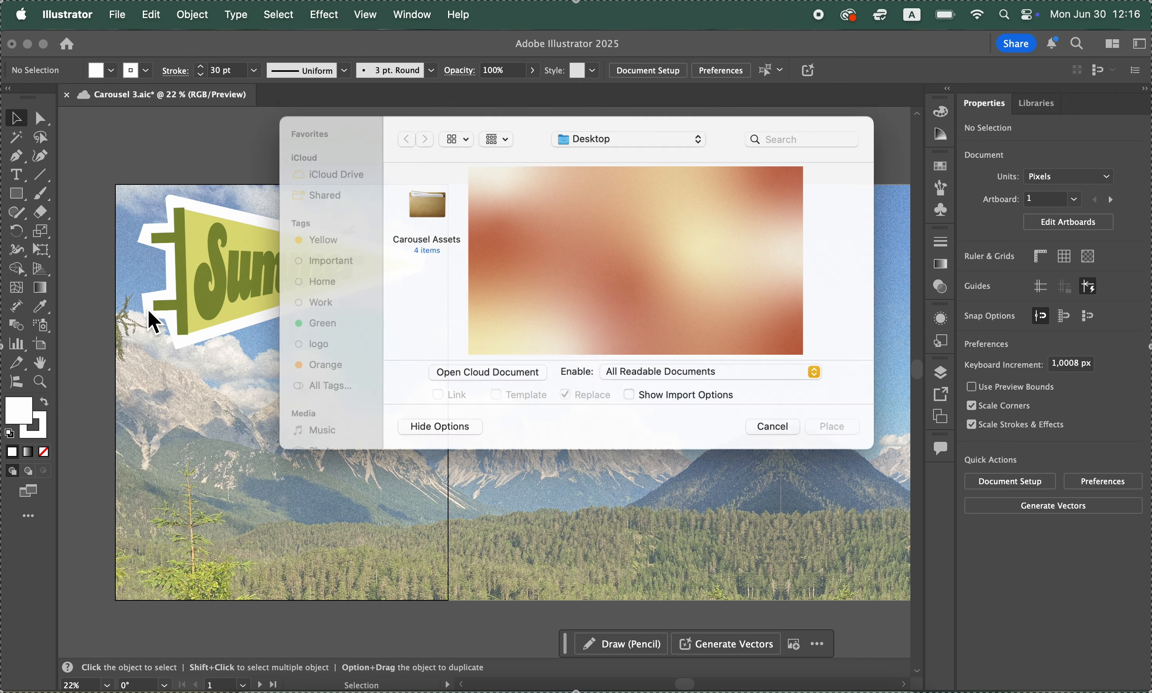
{"action": "double_click", "coordinate": [422, 201]}
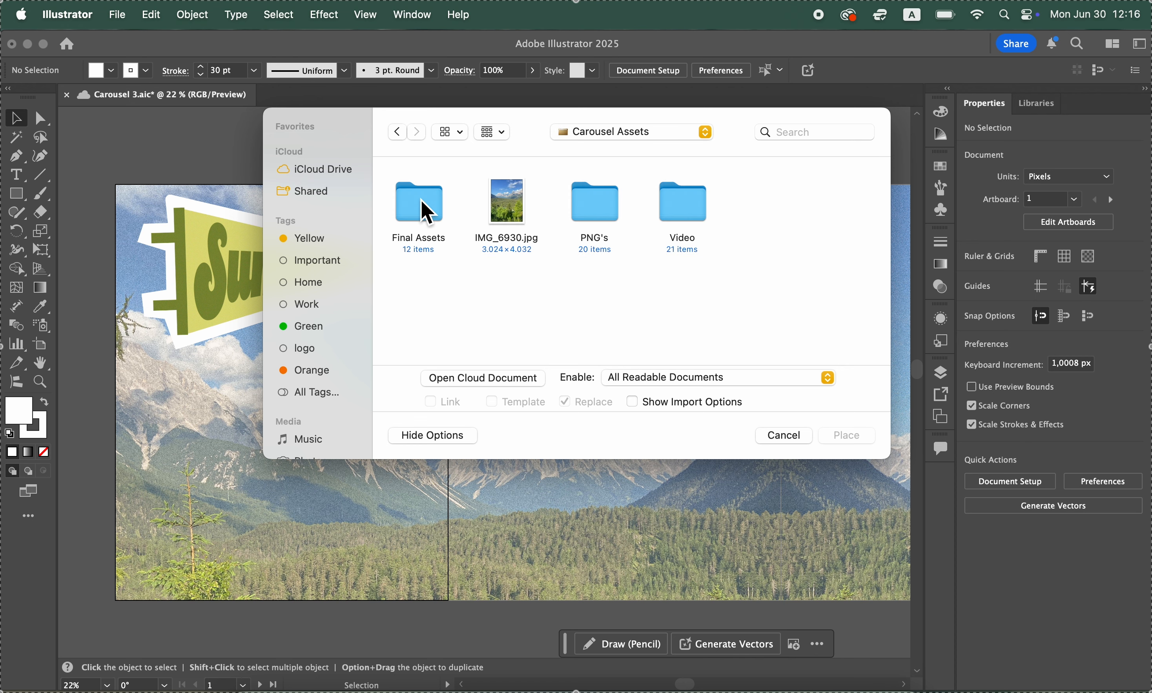
{"action": "double_click", "coordinate": [596, 206]}
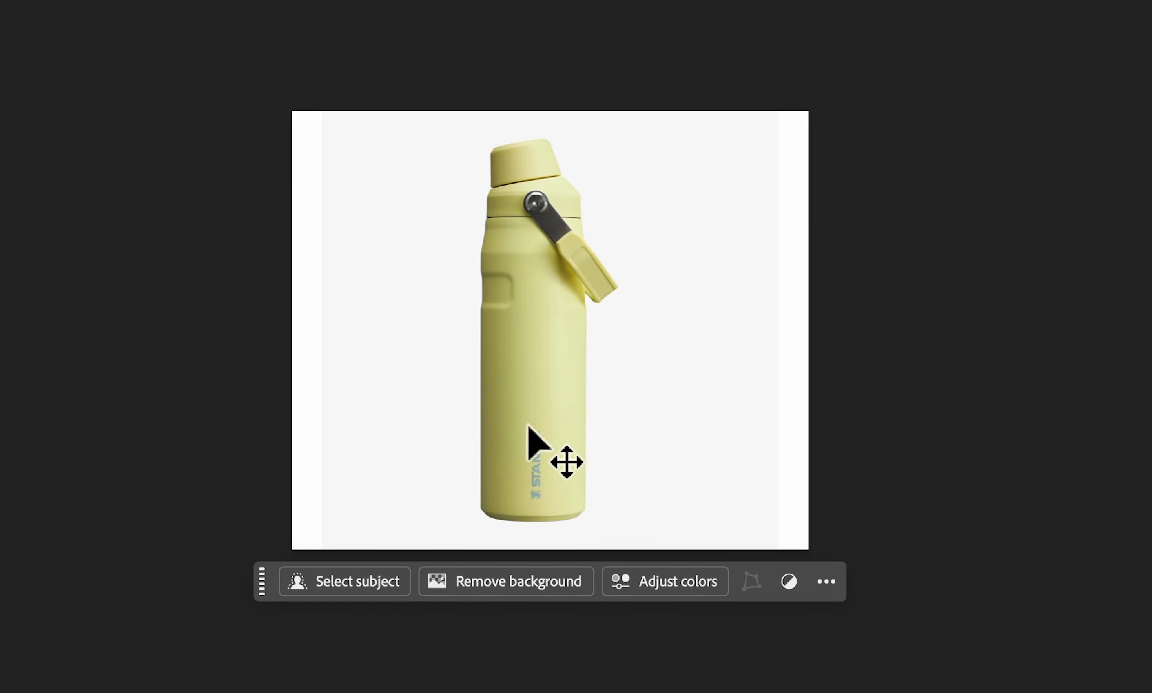
Switch to Photoshop, remove the background from the yellow bottle image, and set up its export in PNG format
{"action": "left_click", "coordinate": [510, 590]}
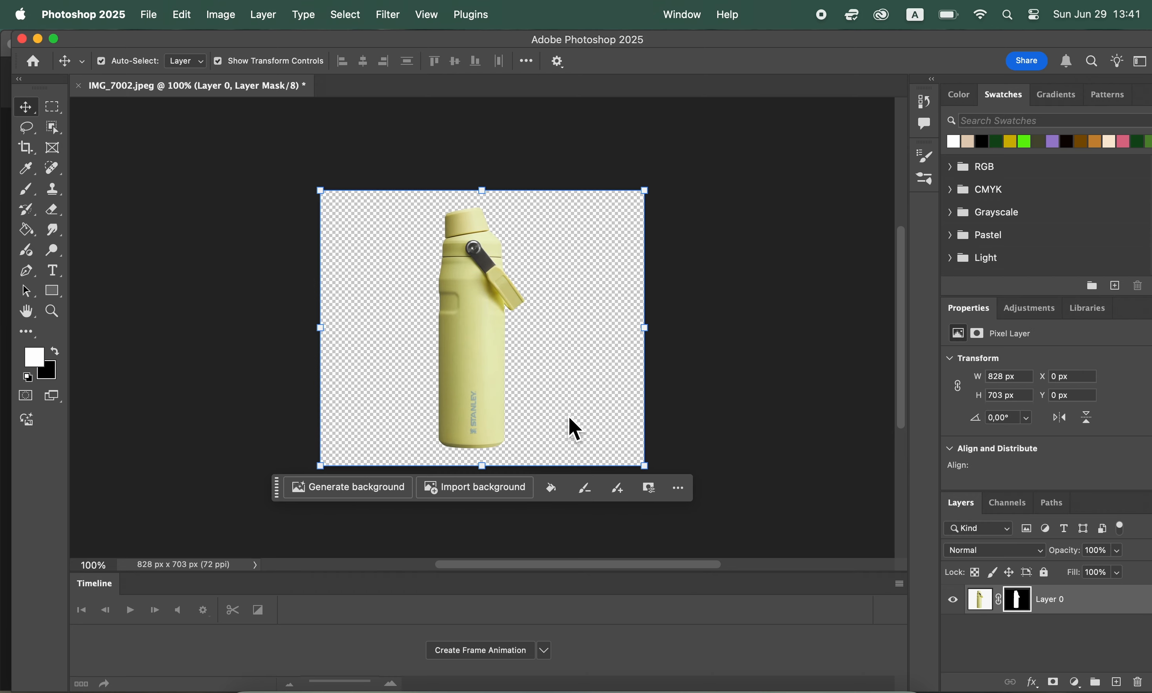
{"action": "left_click", "coordinate": [156, 17]}
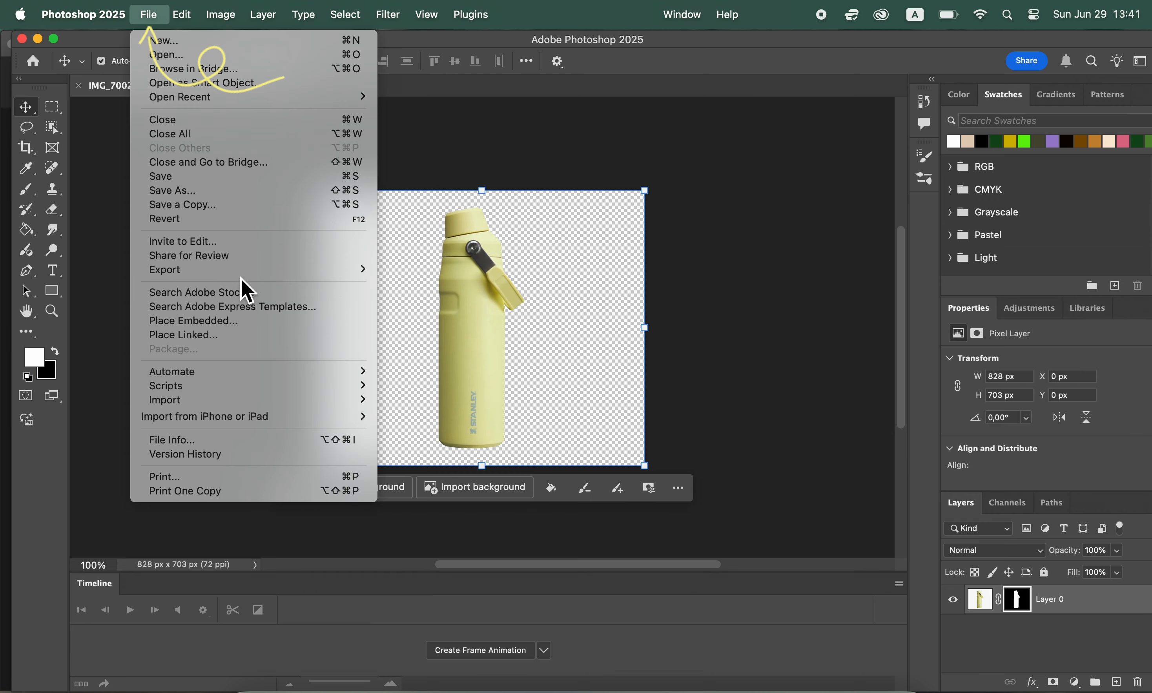
{"action": "mouse_move", "coordinate": [252, 271]}
{"action": "left_click", "coordinate": [410, 292]}
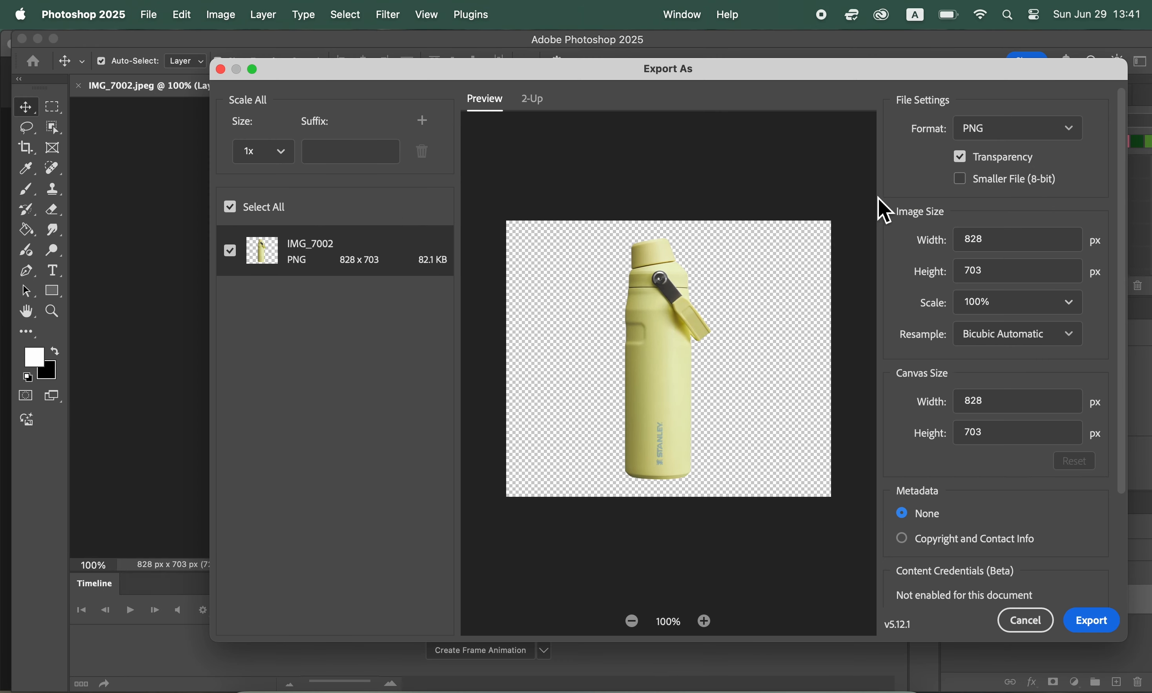
{"action": "left_click", "coordinate": [998, 130]}
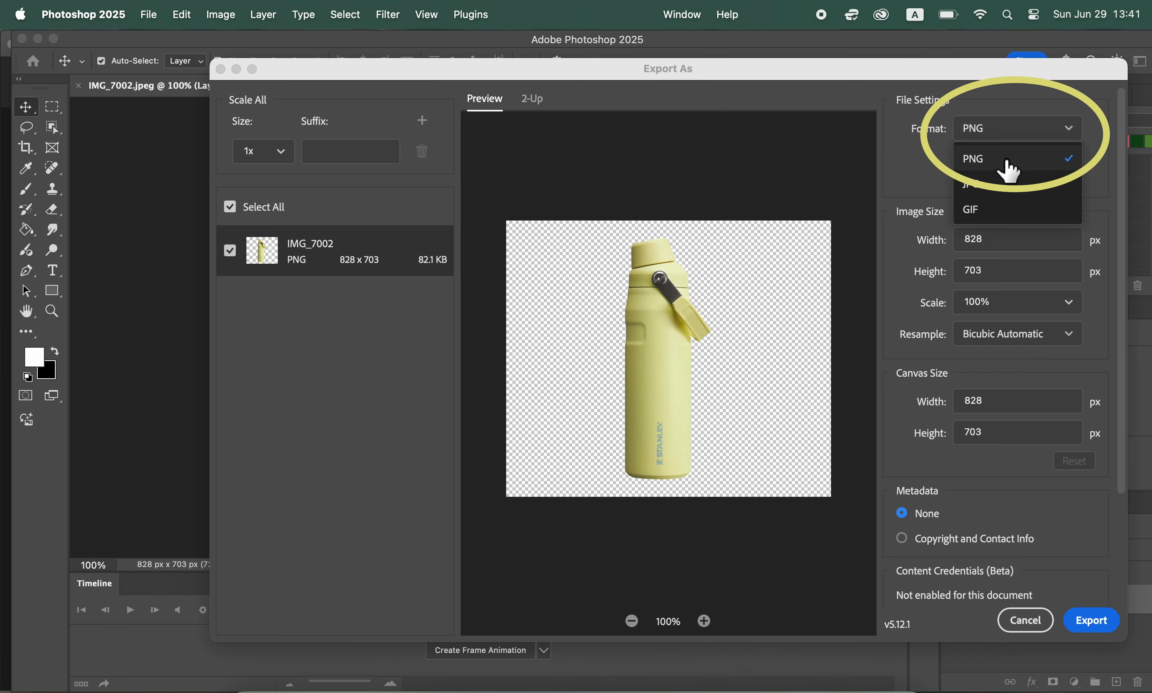
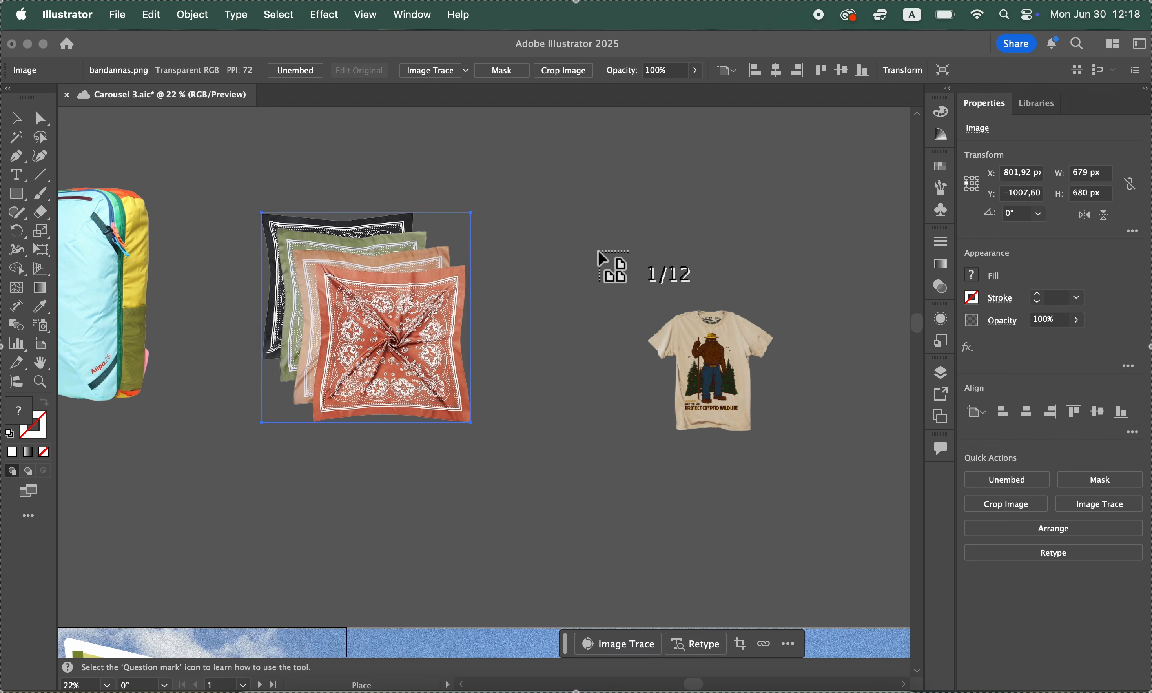
Place the T-shirt, sandals, instant camera and lemonade bottle images on the pasteboard above the artboards
{"action": "left_click", "coordinate": [598, 249]}
{"action": "scroll", "coordinate": [599, 250], "scroll_direction": "right", "scroll_amount": 5}
{"action": "left_click", "coordinate": [619, 267]}
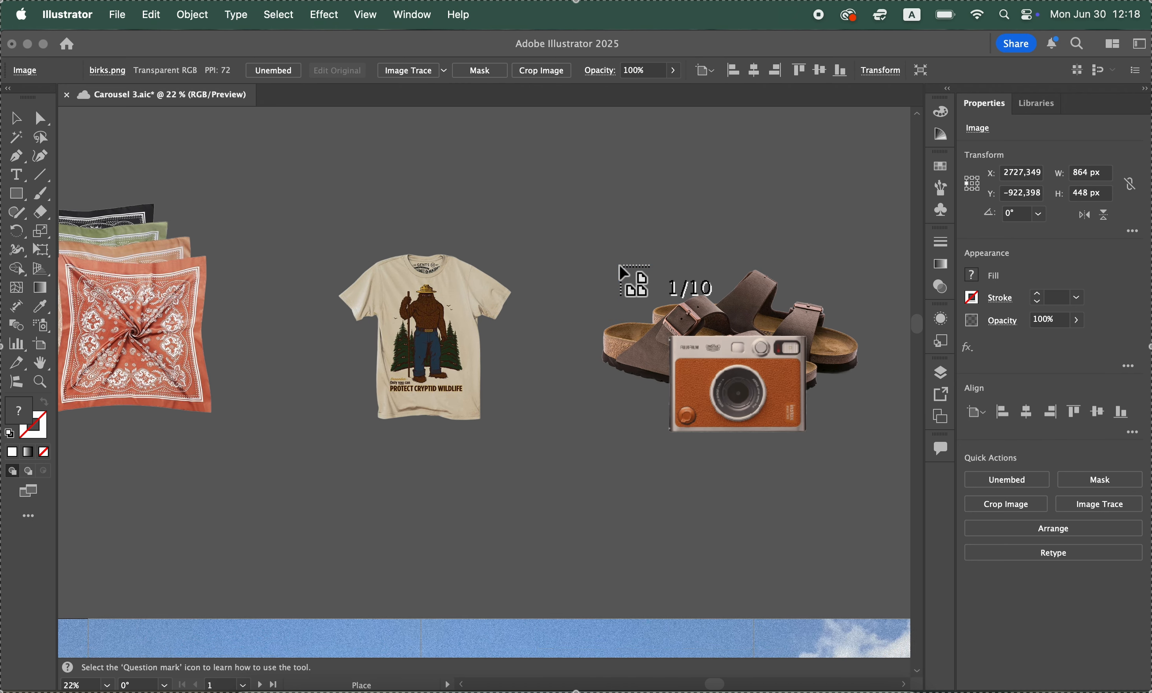
{"action": "scroll", "coordinate": [619, 265], "scroll_direction": "up", "scroll_amount": 5}
{"action": "left_click", "coordinate": [608, 209]}
{"action": "left_click", "coordinate": [350, 218]}
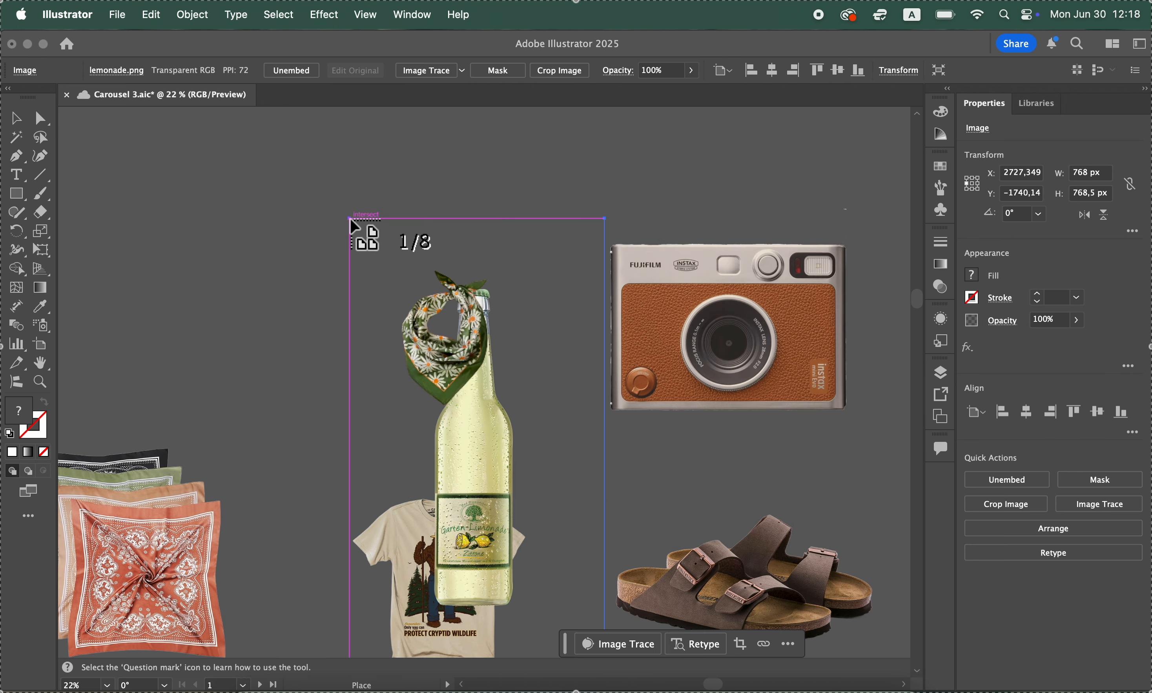
Place the floral scarf, s'more, denim shorts and yellow bottle images on the pasteboard
{"action": "scroll", "coordinate": [350, 218], "scroll_direction": "left", "scroll_amount": 5}
{"action": "left_click", "coordinate": [289, 229]}
{"action": "scroll", "coordinate": [289, 229], "scroll_direction": "left", "scroll_amount": 5}
{"action": "left_click", "coordinate": [284, 227]}
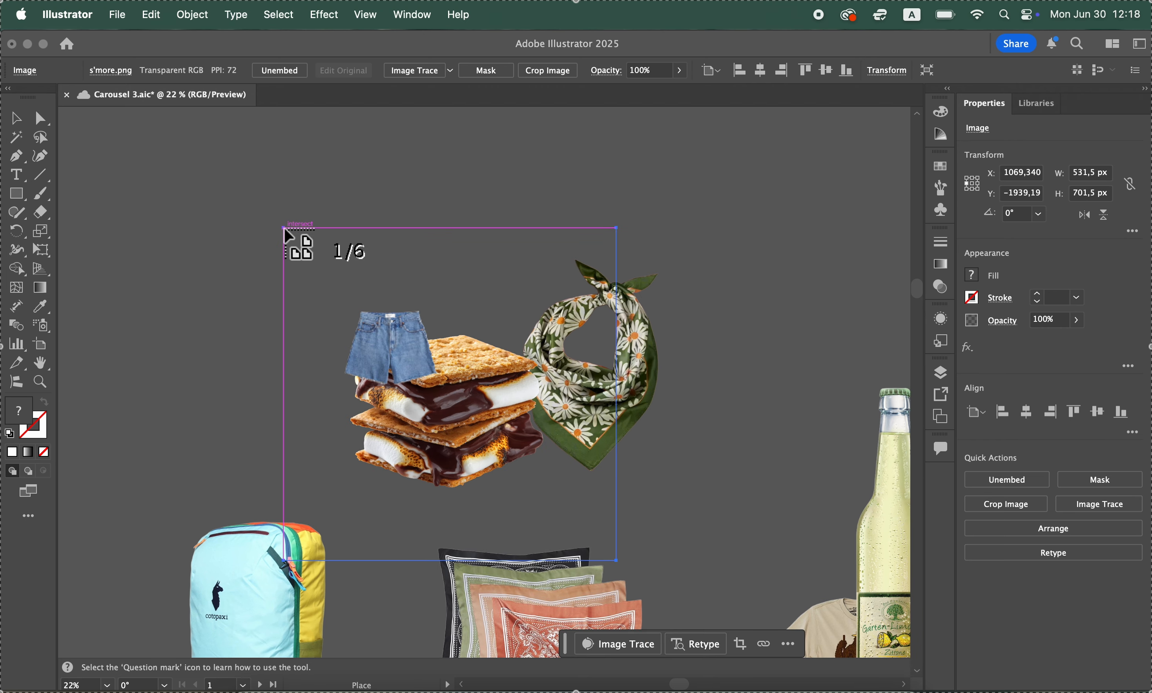
{"action": "scroll", "coordinate": [284, 227], "scroll_direction": "left", "scroll_amount": 5}
{"action": "left_click", "coordinate": [199, 230]}
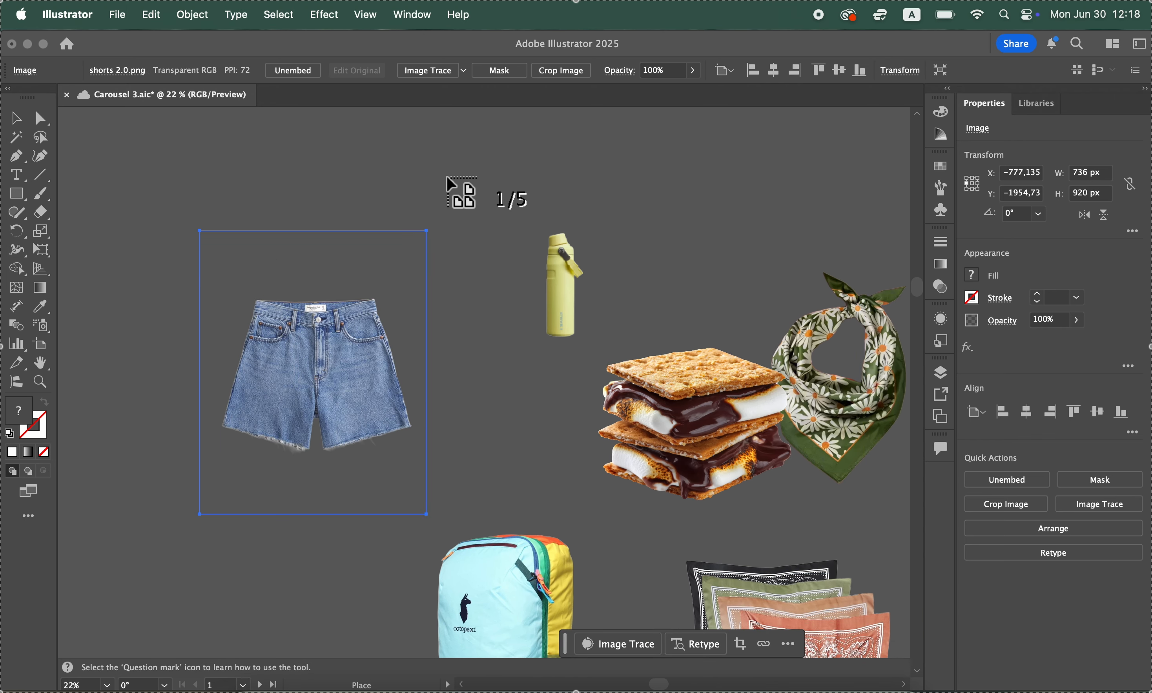
{"action": "scroll", "coordinate": [446, 175], "scroll_direction": "up", "scroll_amount": 5}
{"action": "left_click", "coordinate": [378, 278]}
Place the remaining sunscreen, star, flamingo float and watermelon images on the pasteboard
{"action": "scroll", "coordinate": [378, 277], "scroll_direction": "left", "scroll_amount": 5}
{"action": "scroll", "coordinate": [378, 277], "scroll_direction": "down", "scroll_amount": 2}
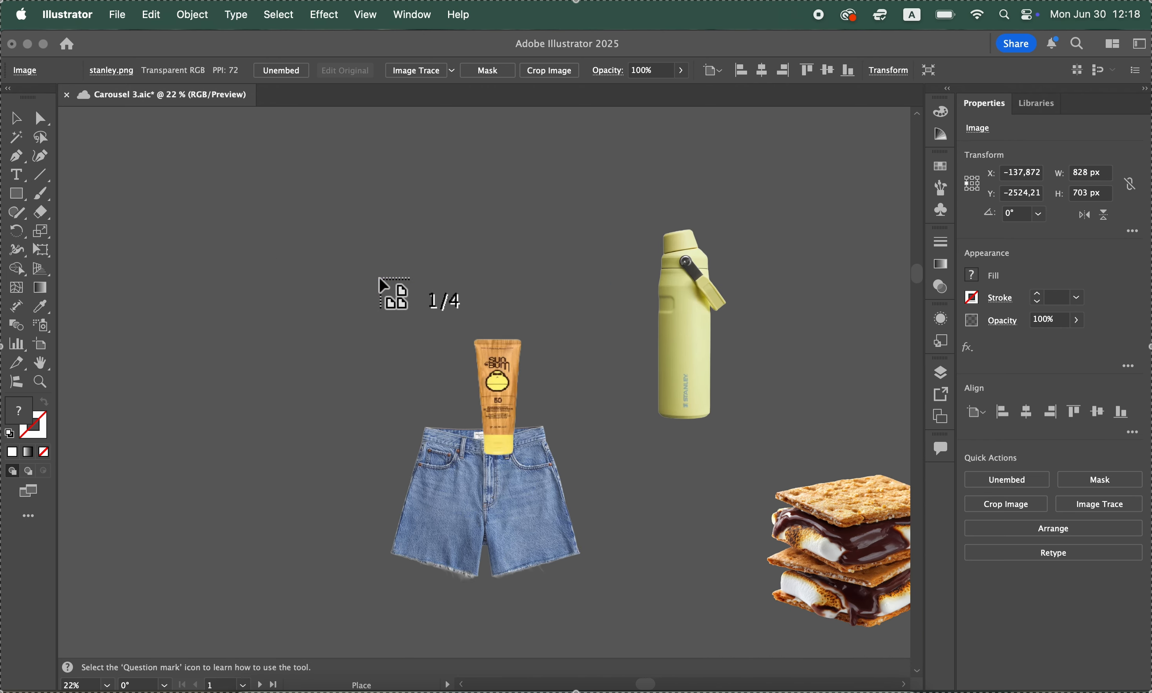
{"action": "left_click", "coordinate": [258, 234]}
{"action": "scroll", "coordinate": [225, 419], "scroll_direction": "down", "scroll_amount": 3}
{"action": "scroll", "coordinate": [162, 258], "scroll_direction": "left", "scroll_amount": 2}
{"action": "left_click", "coordinate": [161, 258]}
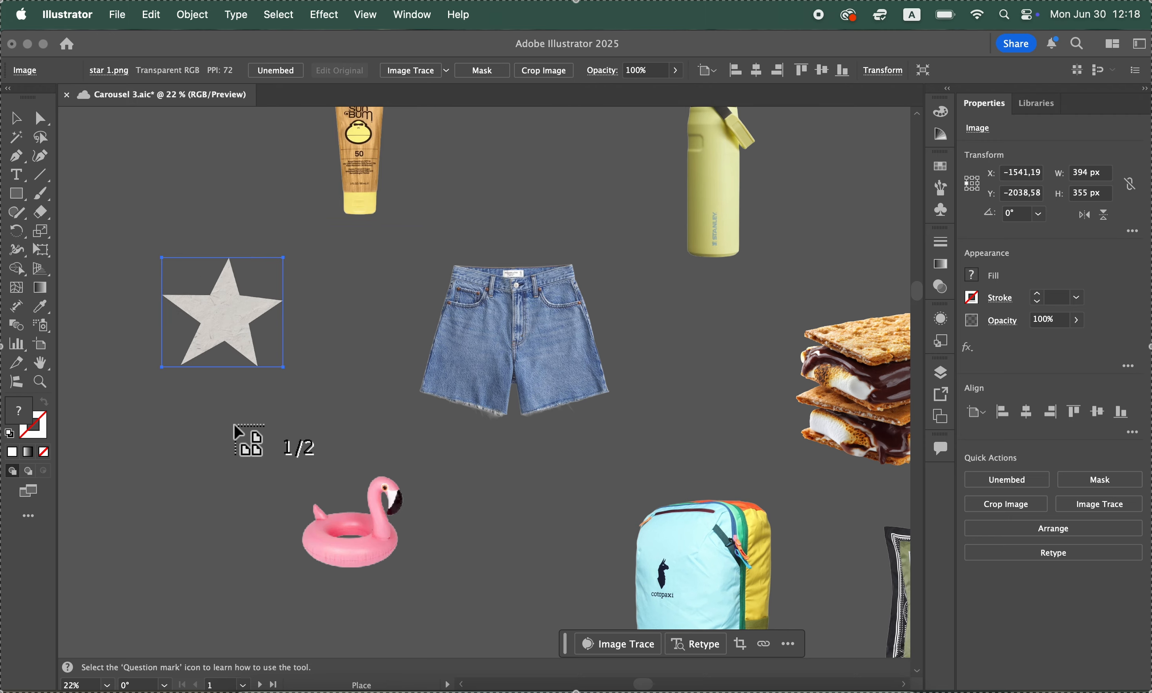
{"action": "scroll", "coordinate": [241, 427], "scroll_direction": "down", "scroll_amount": 3}
{"action": "left_click", "coordinate": [246, 324]}
{"action": "scroll", "coordinate": [115, 244], "scroll_direction": "left", "scroll_amount": 6}
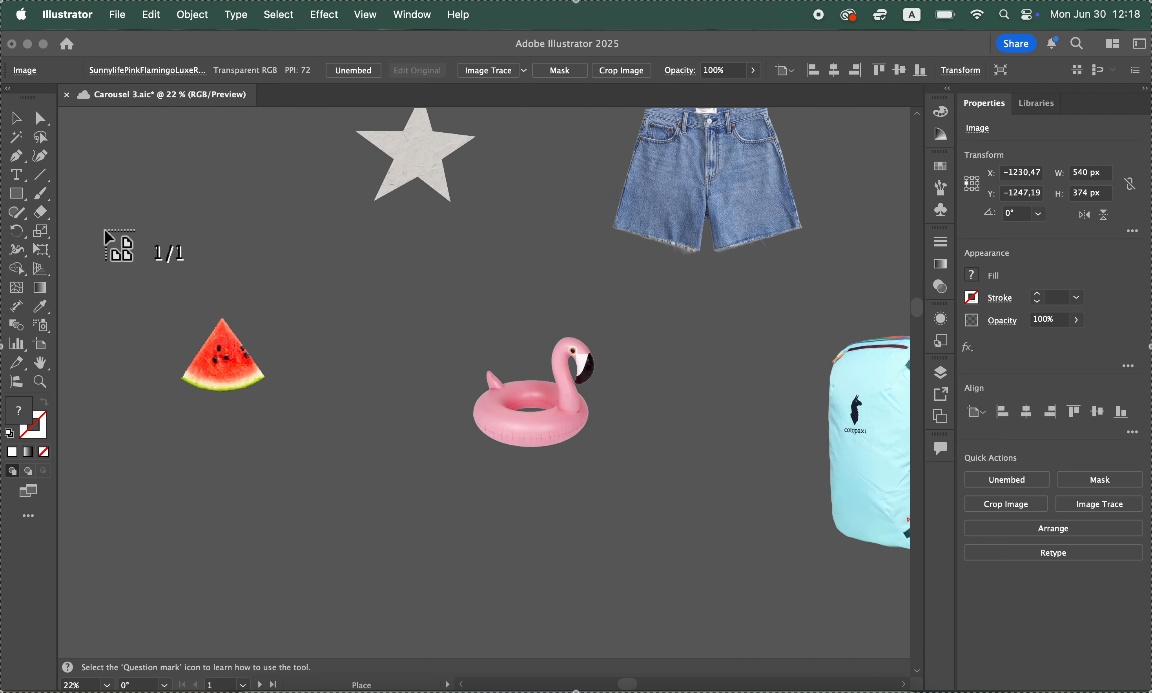
{"action": "left_click", "coordinate": [161, 232]}
Move the lemonade bottle clear of the T-shirt and the s'more clear of the floral scarf on the pasteboard
{"action": "key", "text": "super+minus"}
{"action": "scroll", "coordinate": [374, 554], "scroll_direction": "right", "scroll_amount": 7}
{"action": "scroll", "coordinate": [374, 554], "scroll_direction": "down", "scroll_amount": 1}
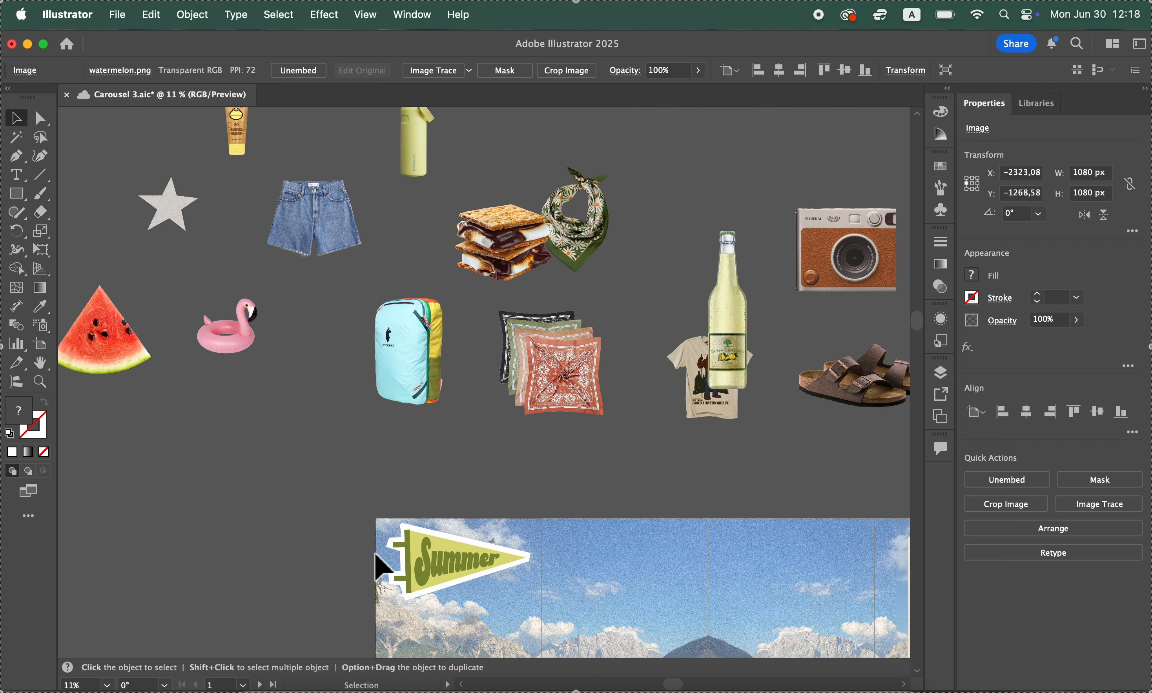
{"action": "scroll", "coordinate": [283, 561], "scroll_direction": "up", "scroll_amount": 2}
{"action": "left_click_drag", "start_coordinate": [690, 404], "coordinate": [675, 282]}
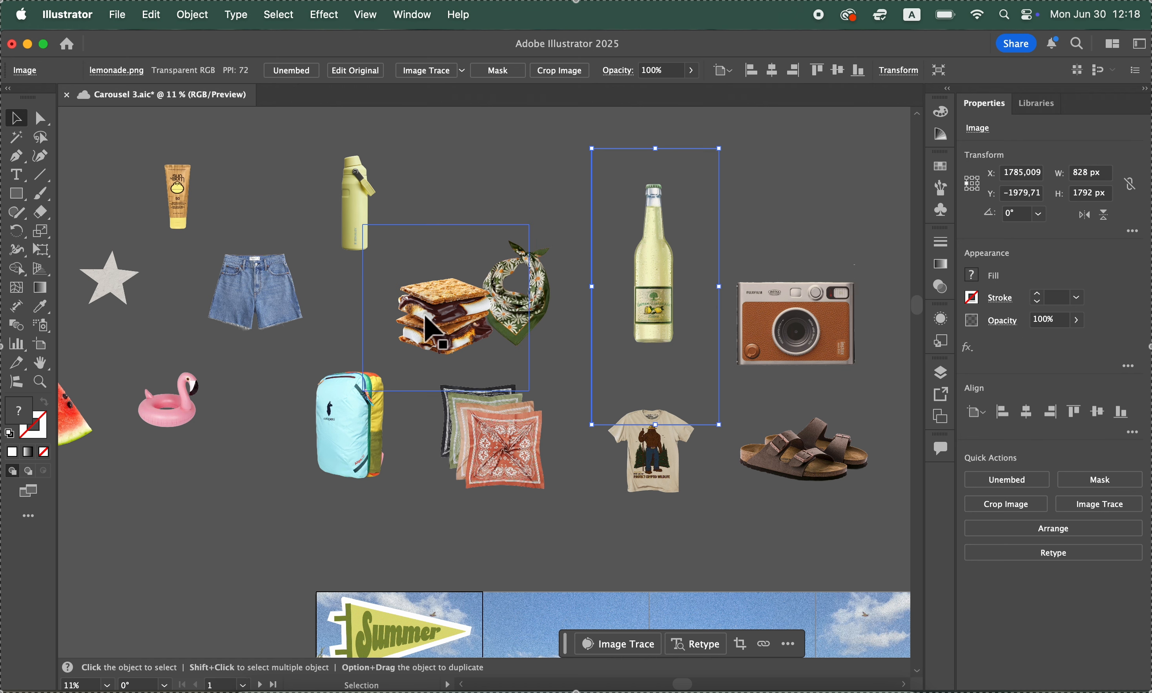
{"action": "left_click_drag", "start_coordinate": [424, 316], "coordinate": [195, 497]}
{"action": "left_click", "coordinate": [104, 544]}
Move the denim shorts onto the first artboard and set the T-shirt across the seam to the second artboard
{"action": "scroll", "coordinate": [104, 544], "scroll_direction": "left", "scroll_amount": 3}
{"action": "scroll", "coordinate": [104, 544], "scroll_direction": "down", "scroll_amount": 2}
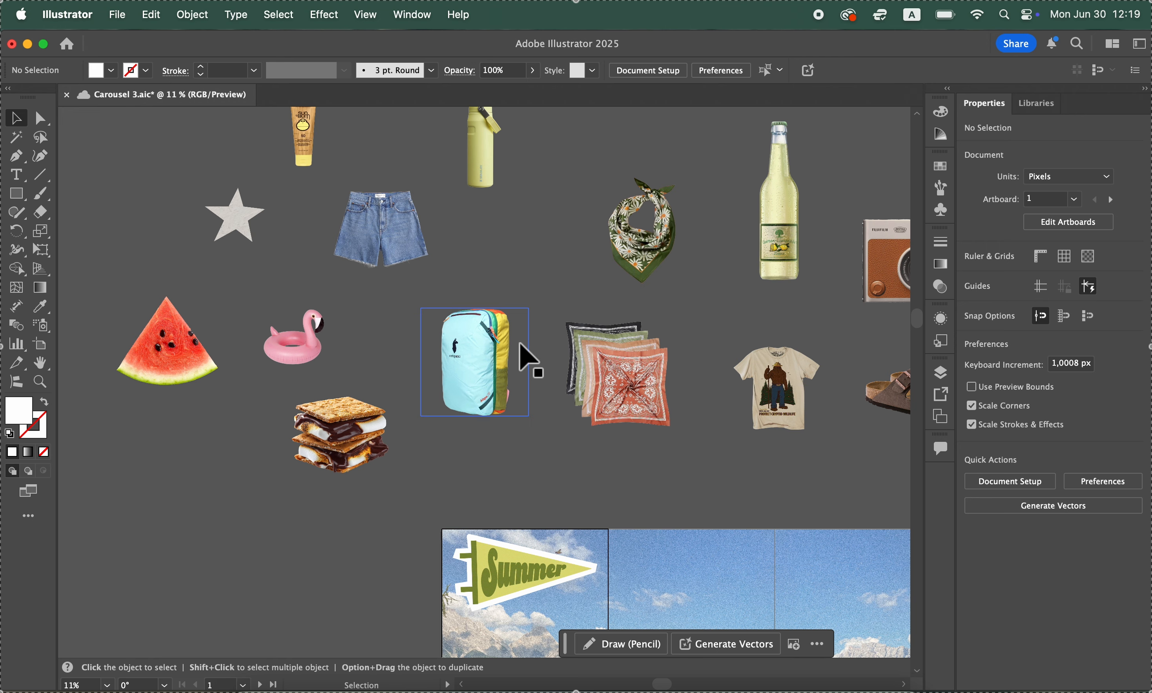
{"action": "scroll", "coordinate": [529, 360], "scroll_direction": "down", "scroll_amount": 5}
{"action": "scroll", "coordinate": [529, 360], "scroll_direction": "up", "scroll_amount": 8}
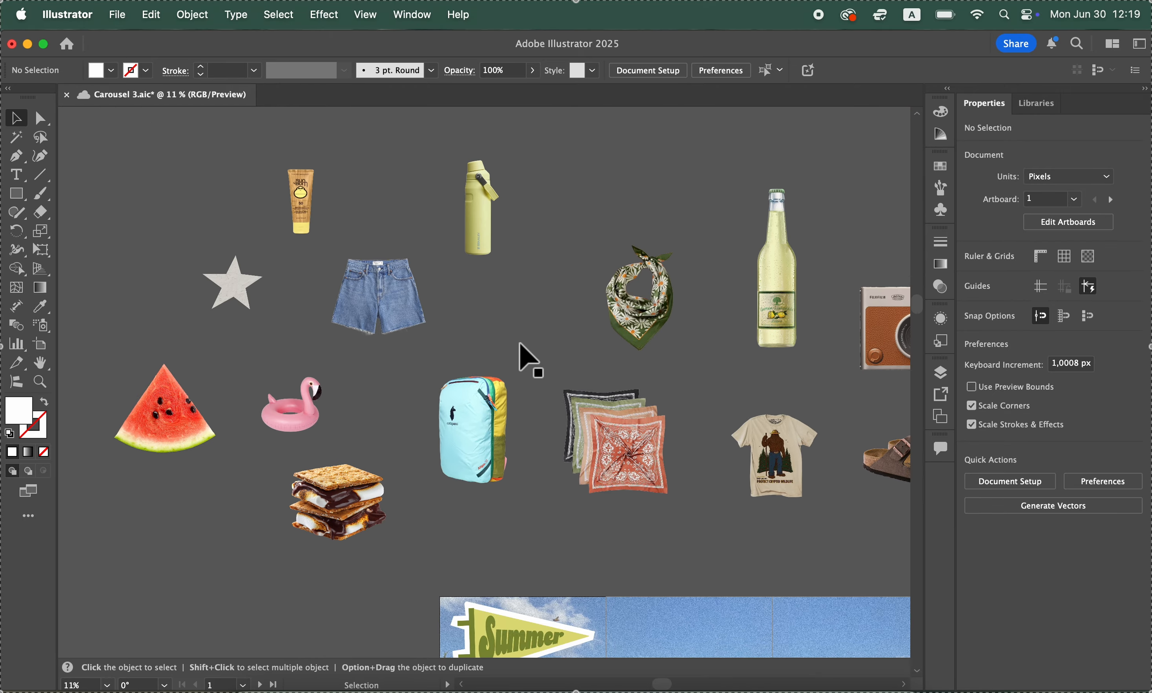
{"action": "scroll", "coordinate": [530, 360], "scroll_direction": "down", "scroll_amount": 5}
{"action": "left_click_drag", "start_coordinate": [366, 134], "coordinate": [547, 583]}
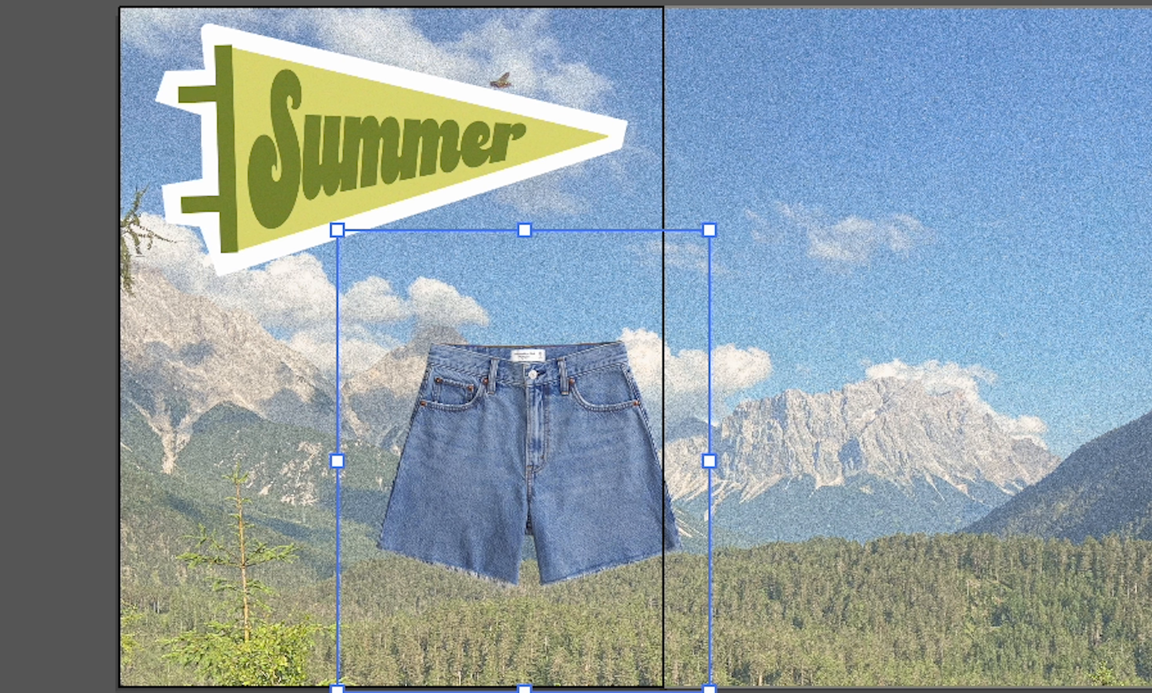
{"action": "left_click_drag", "start_coordinate": [1151, 0], "coordinate": [662, 327]}
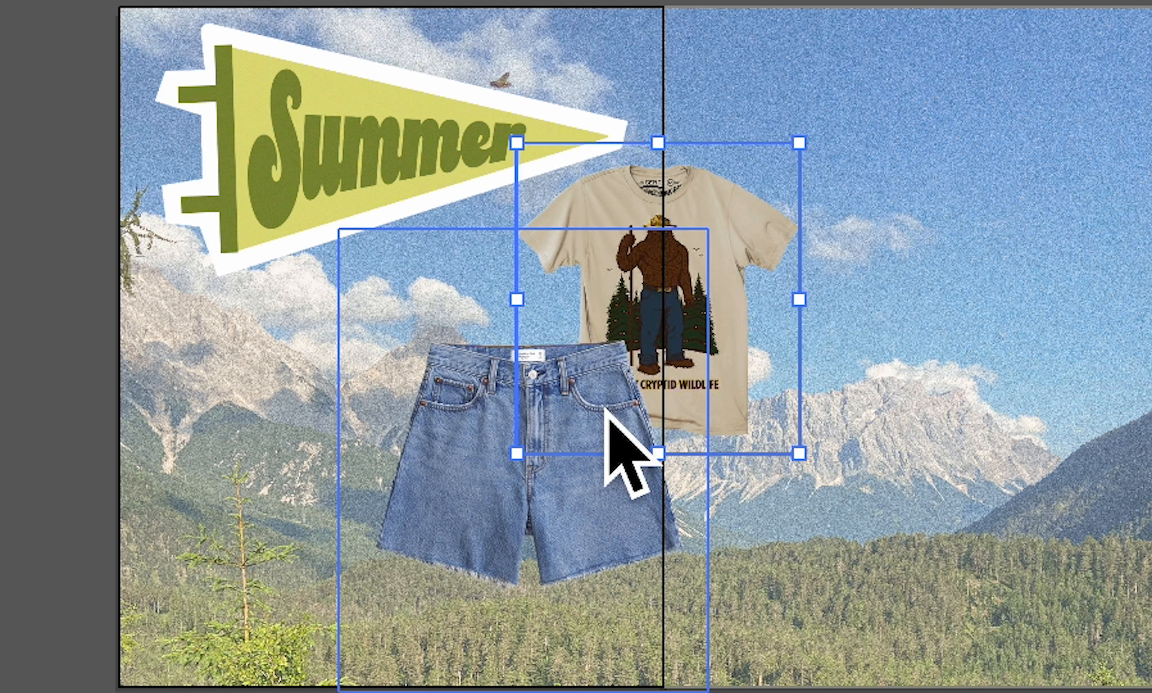
Try scaling the denim shorts without constraining their proportions, and undo the scaling
{"action": "left_click", "coordinate": [568, 502]}
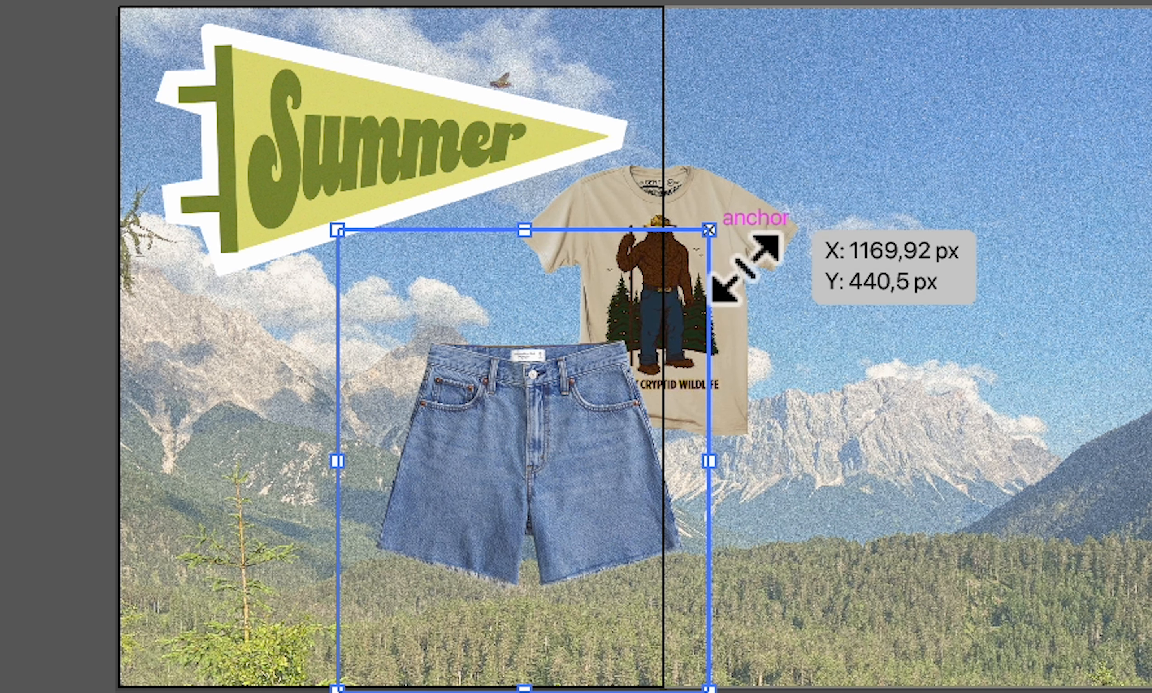
{"action": "left_click_drag", "start_coordinate": [710, 230], "coordinate": [667, 314]}
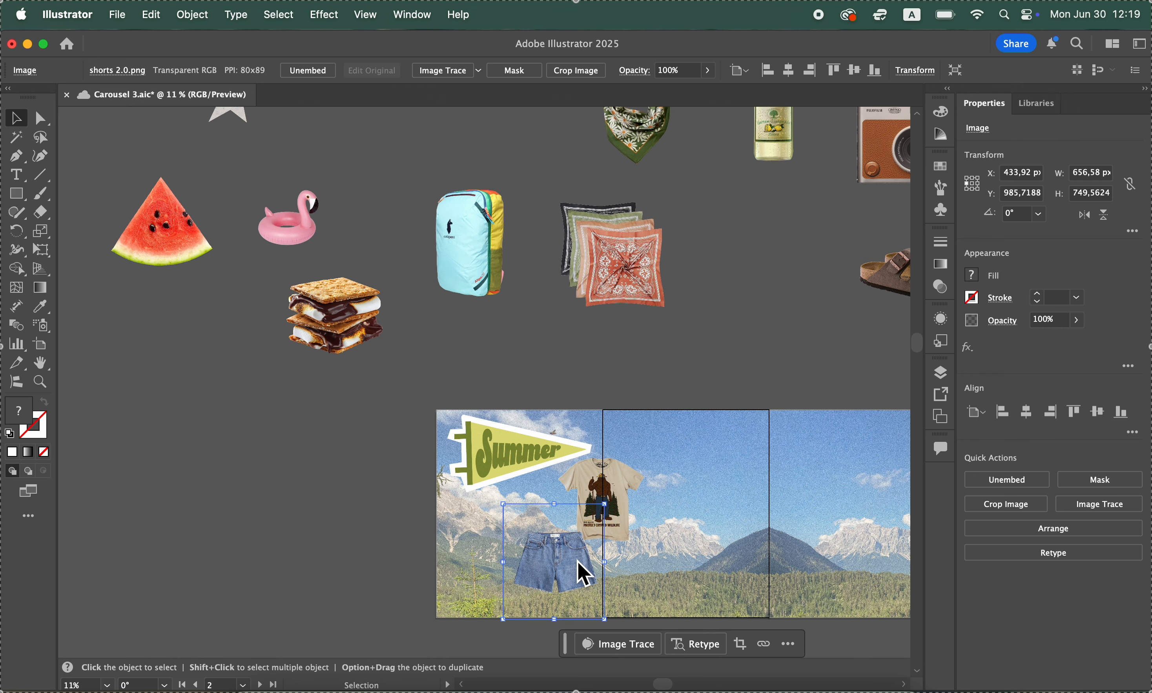
{"action": "left_click", "coordinate": [151, 15]}
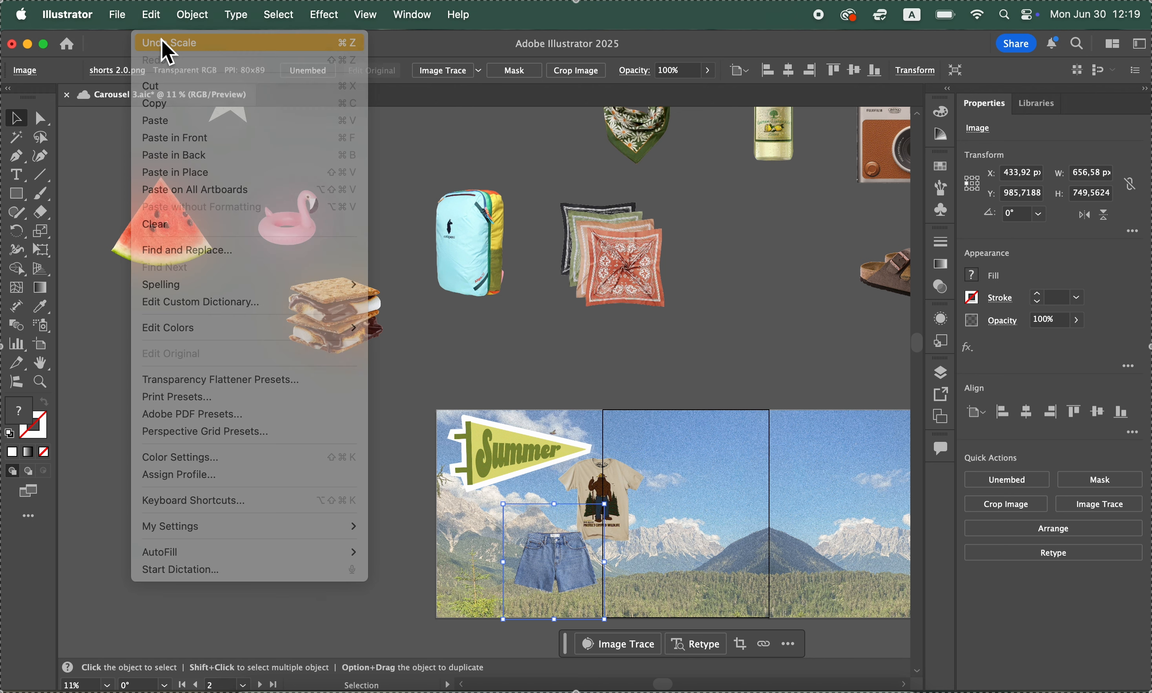
{"action": "left_click", "coordinate": [161, 43]}
Scale the denim shorts proportionally to about 562 × 703 px and move them below the T-shirt inside the first artboard
{"action": "scroll", "coordinate": [598, 542], "scroll_direction": "down", "scroll_amount": 2}
{"action": "scroll", "coordinate": [598, 542], "scroll_direction": "left", "scroll_amount": 1}
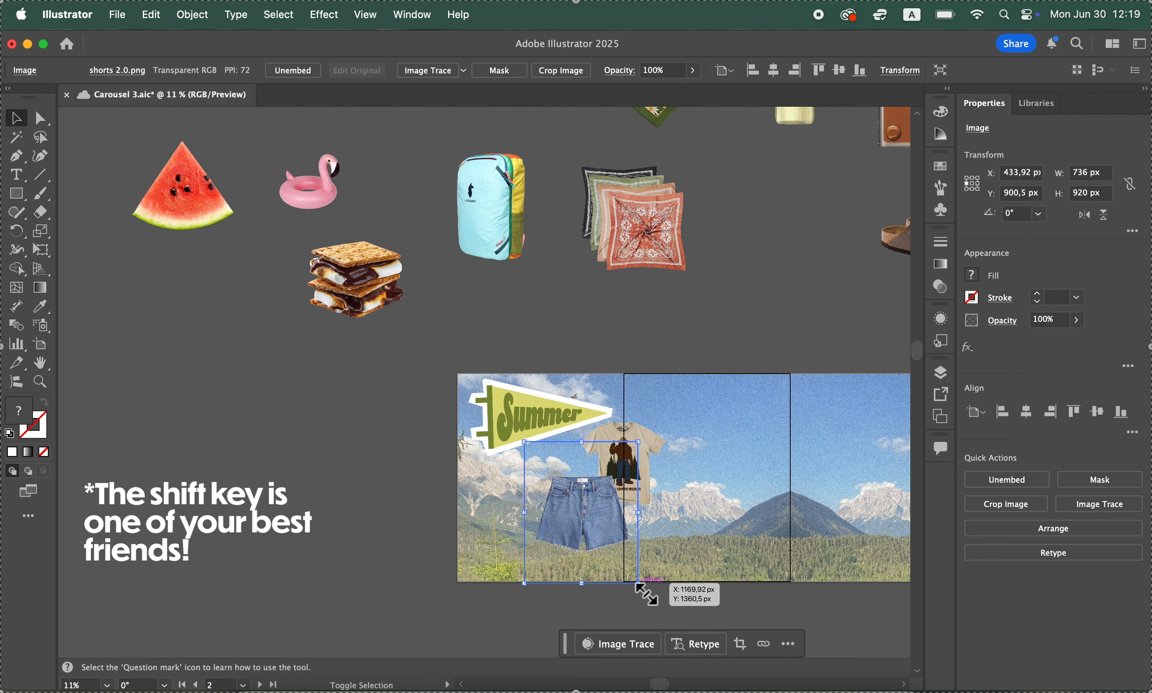
{"action": "left_click_drag", "start_coordinate": [638, 583], "coordinate": [611, 549]}
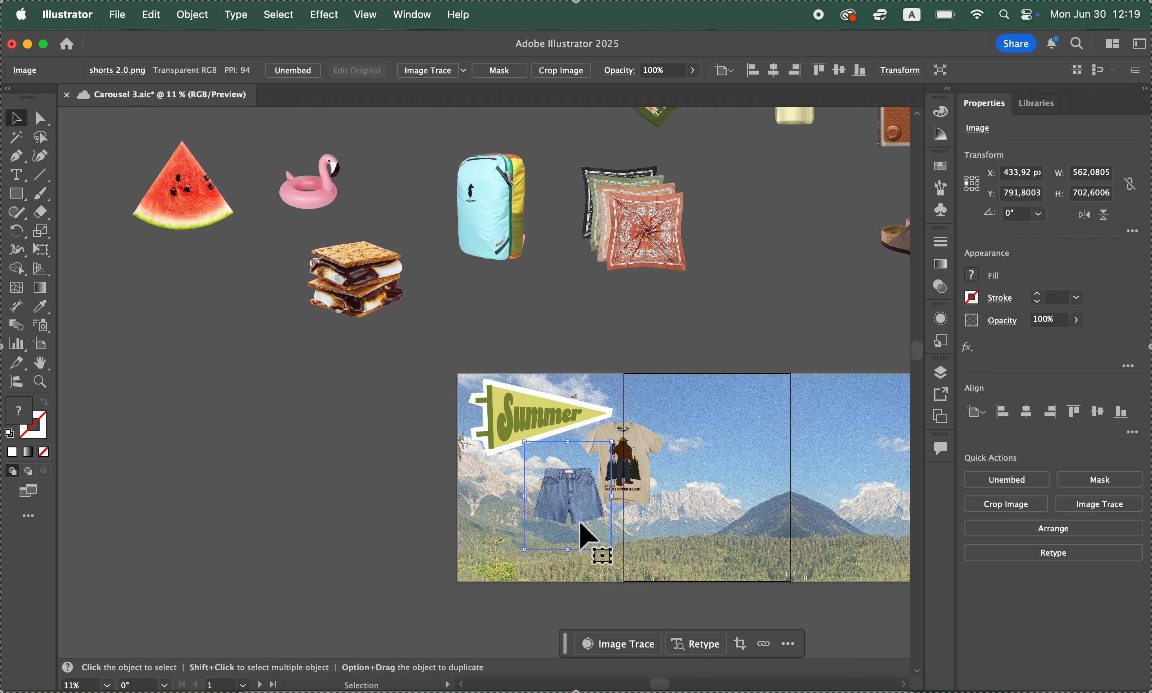
{"action": "left_click_drag", "start_coordinate": [573, 493], "coordinate": [585, 514]}
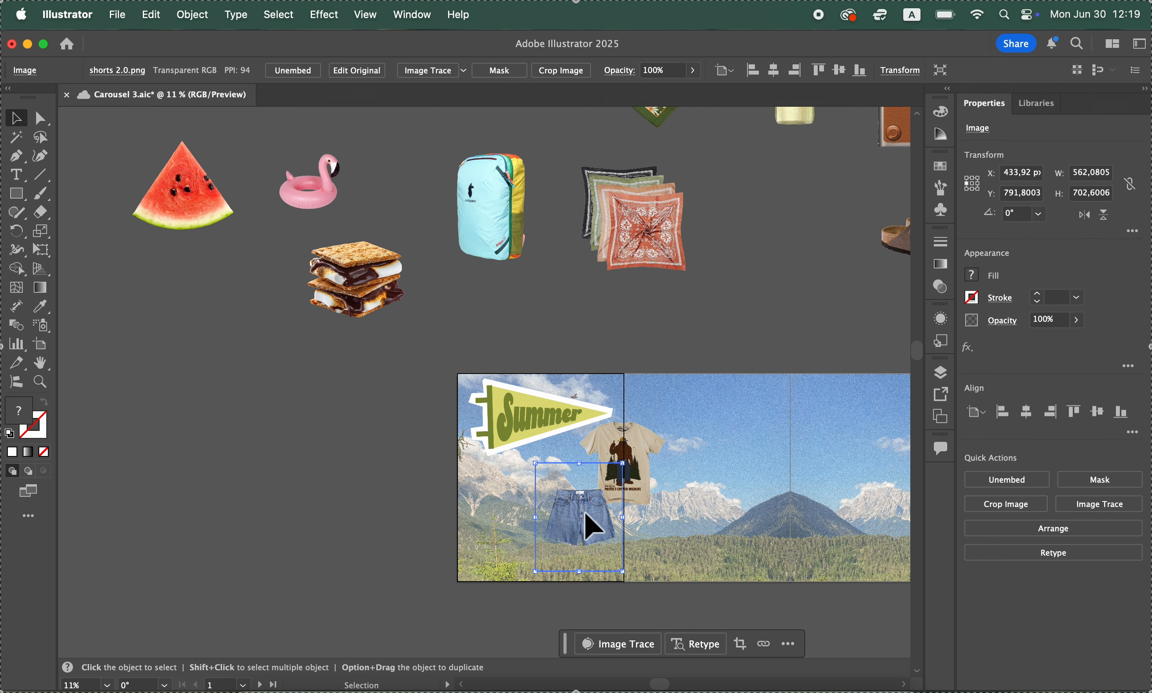
Try enlarging the s'more image on the pasteboard, and undo the scaling
{"action": "left_click", "coordinate": [340, 276]}
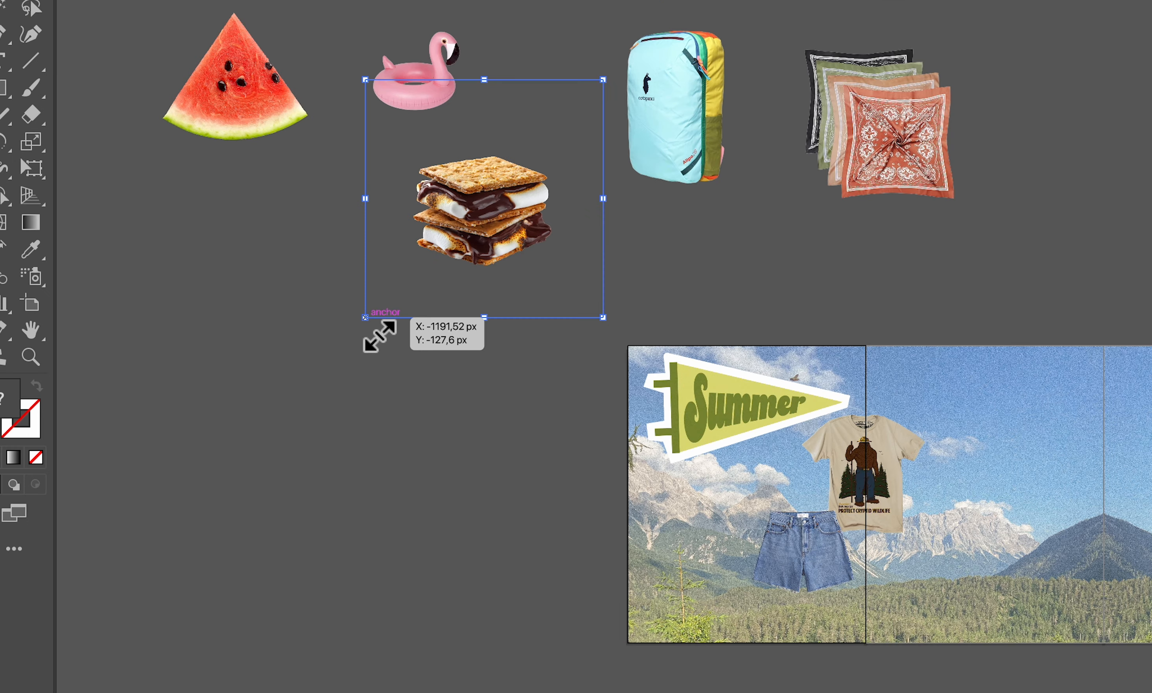
{"action": "left_click_drag", "start_coordinate": [380, 336], "coordinate": [303, 481]}
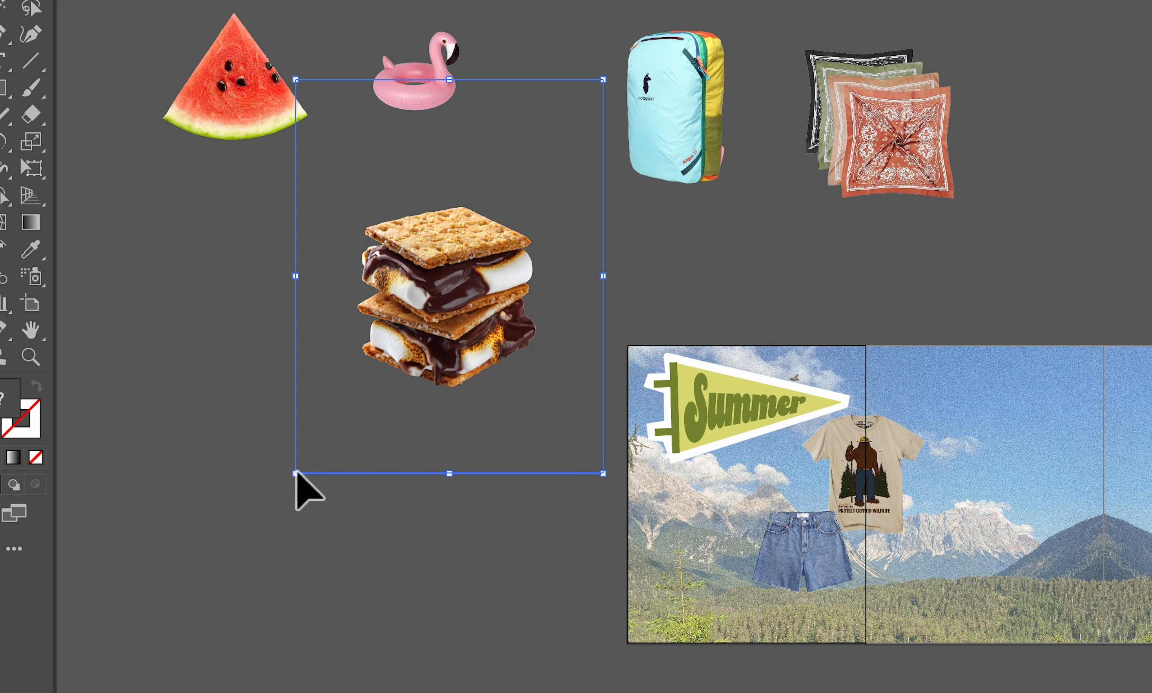
{"action": "left_click", "coordinate": [152, 14]}
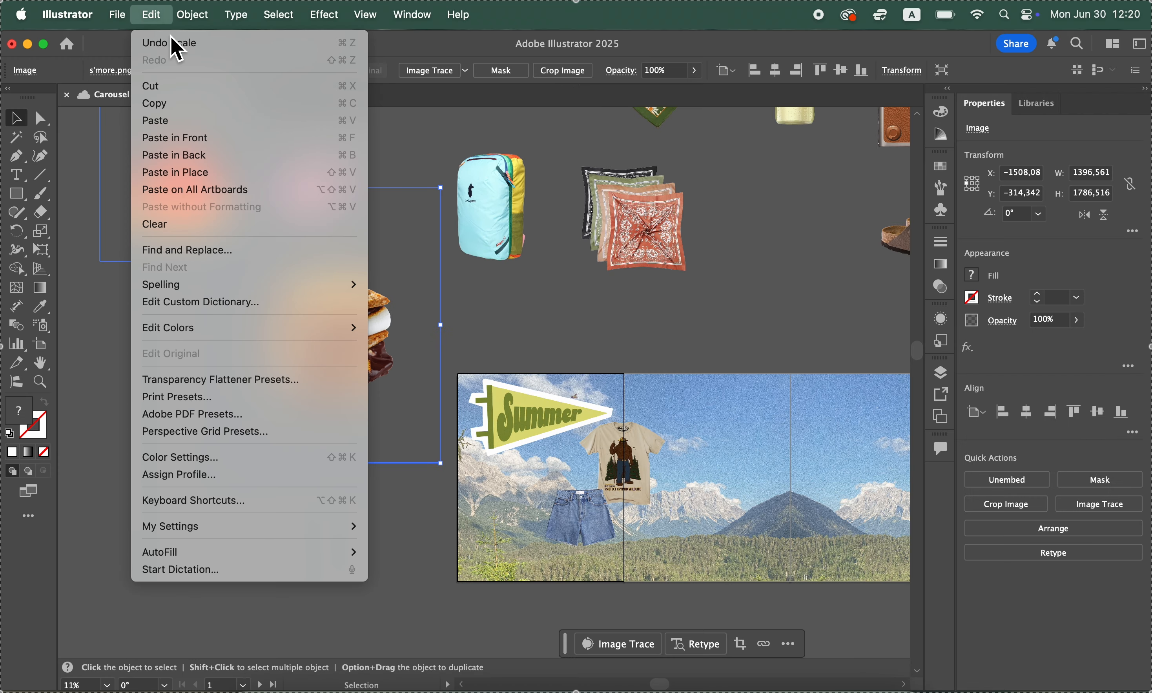
{"action": "left_click", "coordinate": [173, 42]}
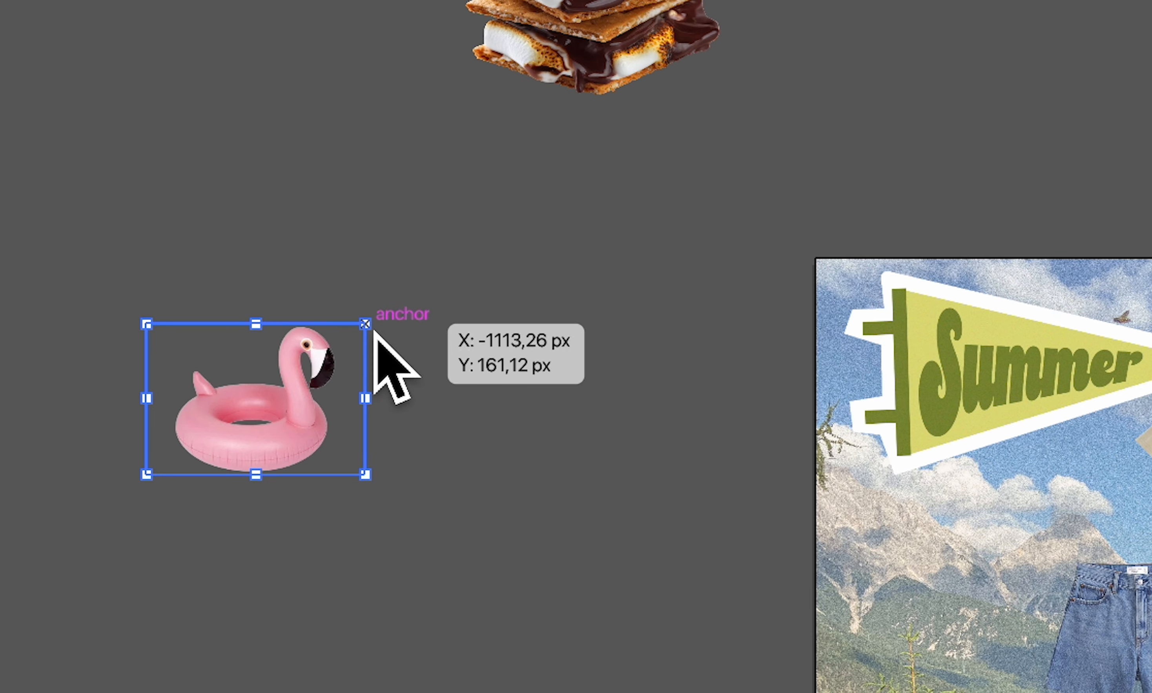
Enlarge the flamingo float proportionally to about 1256 × 870 px and flip it horizontally
{"action": "left_click_drag", "start_coordinate": [365, 324], "coordinate": [654, 122]}
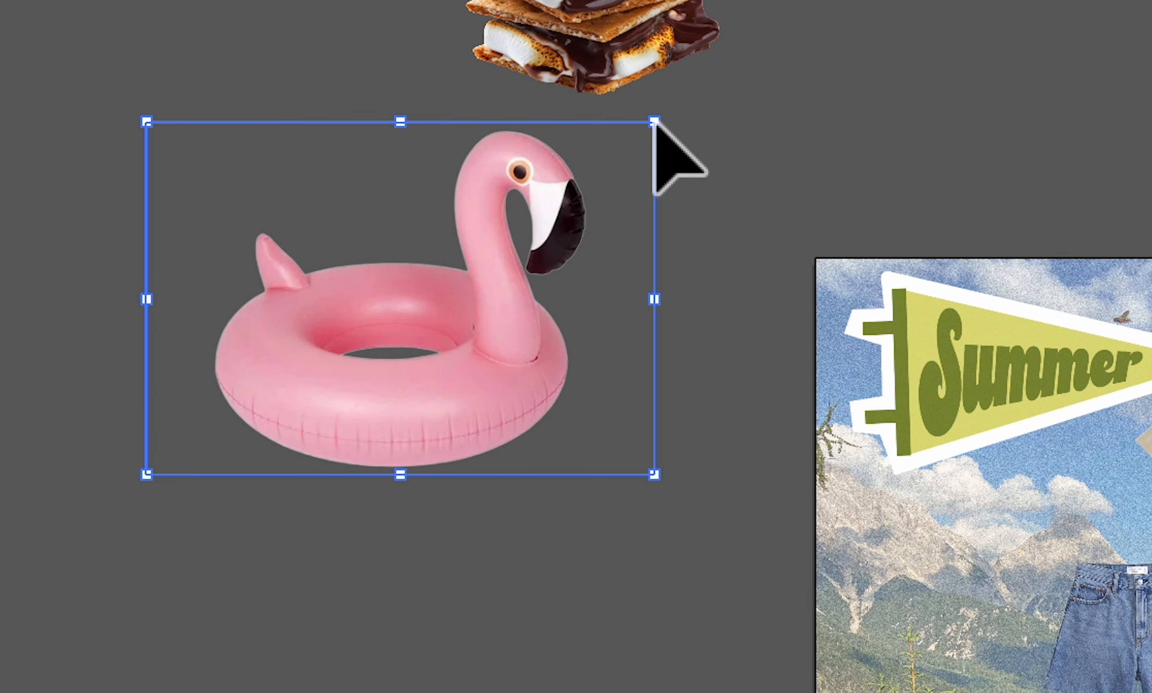
{"action": "left_click_drag", "start_coordinate": [468, 400], "coordinate": [469, 524]}
{"action": "left_click_drag", "start_coordinate": [469, 524], "coordinate": [449, 576]}
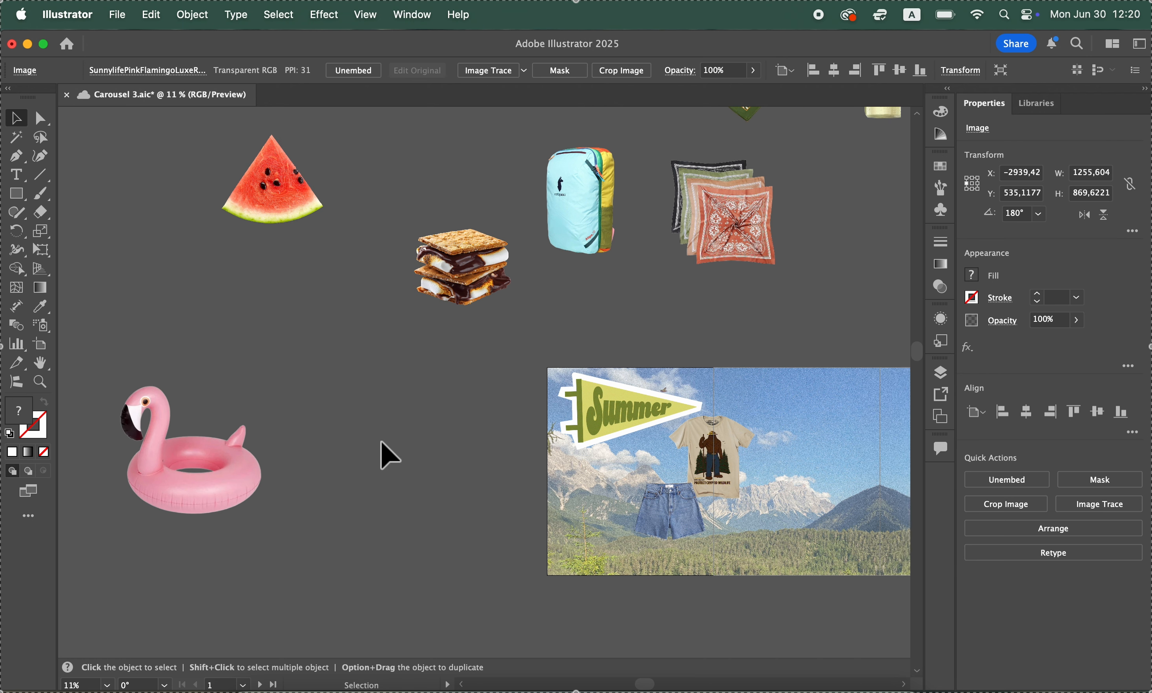
{"action": "scroll", "coordinate": [381, 441], "scroll_direction": "down", "scroll_amount": 2}
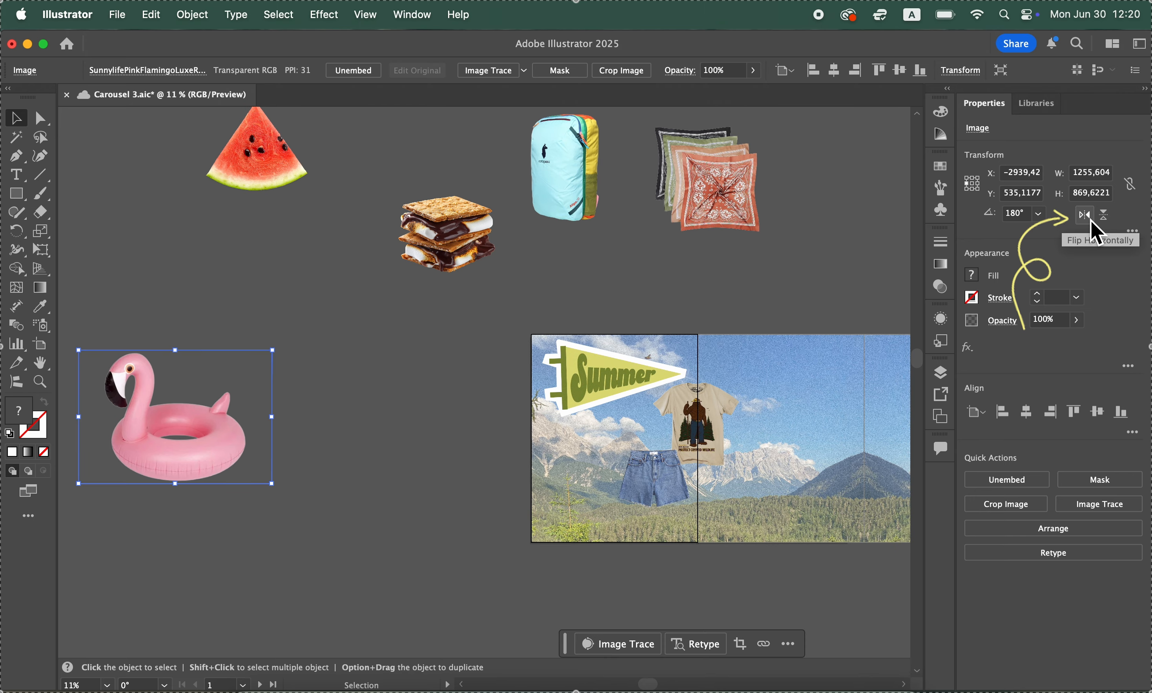
{"action": "left_click", "coordinate": [1106, 222]}
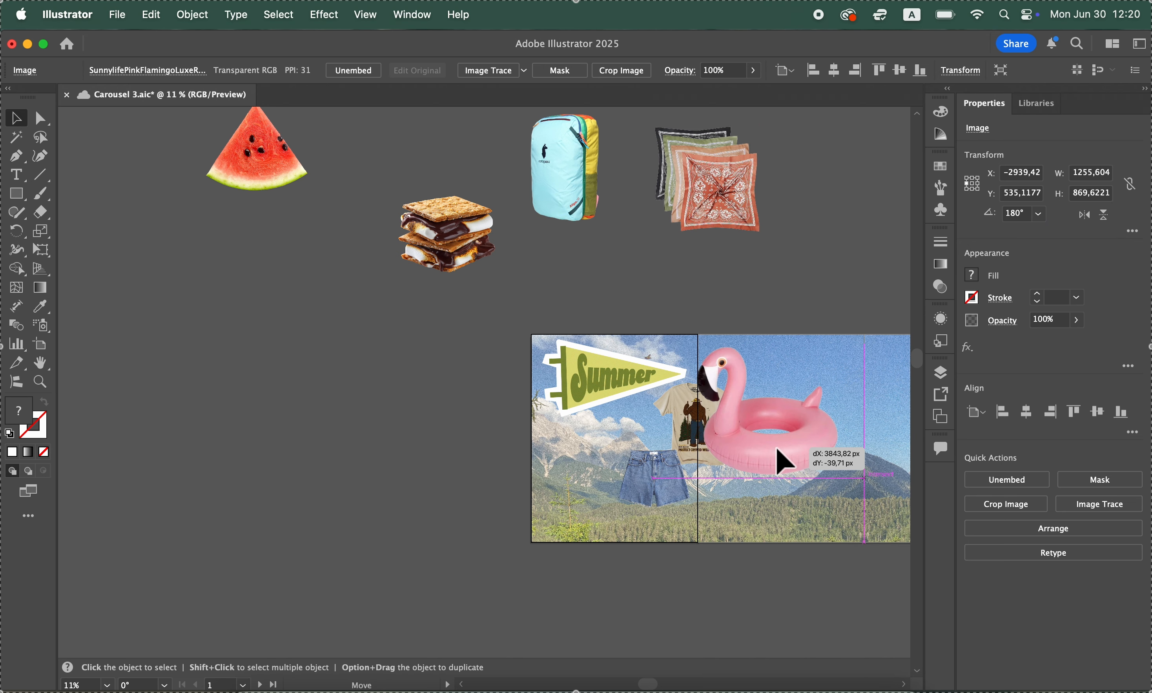
Move the flamingo float onto the panorama so that it spans the seam between the third and fourth artboards
{"action": "scroll", "coordinate": [777, 460], "scroll_direction": "right", "scroll_amount": 6}
{"action": "left_click_drag", "start_coordinate": [463, 463], "coordinate": [561, 465]}
{"action": "scroll", "coordinate": [560, 471], "scroll_direction": "up", "scroll_amount": 5}
{"action": "scroll", "coordinate": [561, 471], "scroll_direction": "right", "scroll_amount": 5}
{"action": "scroll", "coordinate": [563, 471], "scroll_direction": "down", "scroll_amount": 7}
{"action": "scroll", "coordinate": [563, 471], "scroll_direction": "left", "scroll_amount": 3}
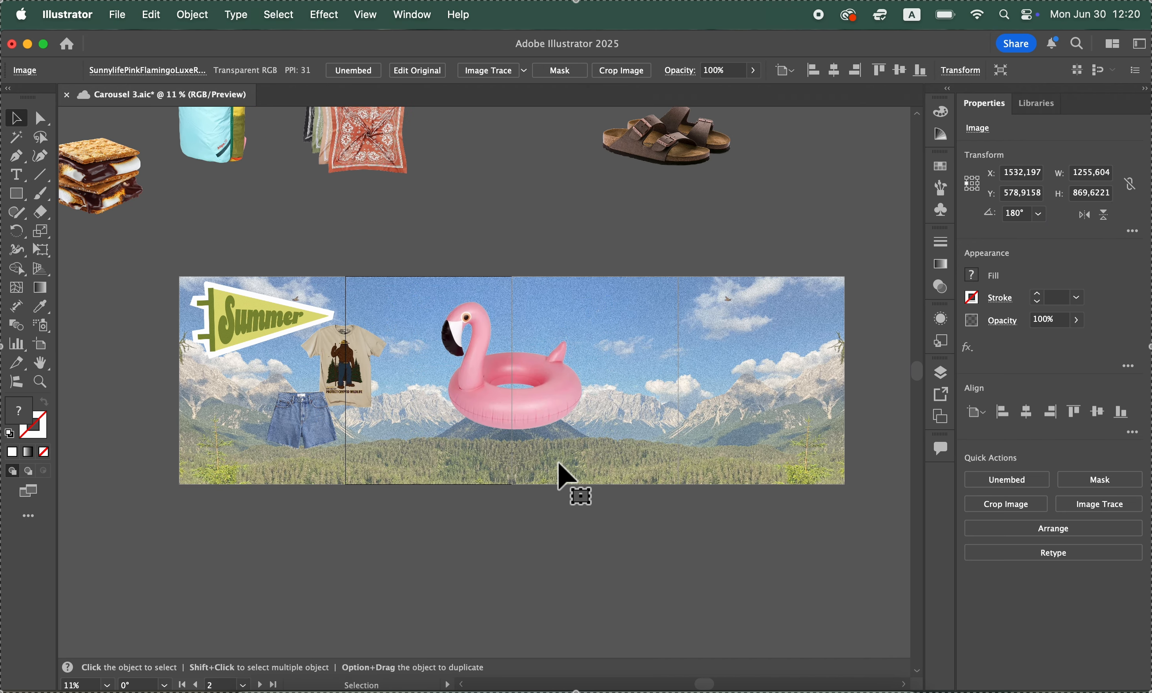
{"action": "left_click_drag", "start_coordinate": [537, 407], "coordinate": [722, 439]}
Move the sandals beside the shorts at the start of the second artboard and the bandannas onto the fourth artboard
{"action": "scroll", "coordinate": [691, 283], "scroll_direction": "up", "scroll_amount": 5}
{"action": "scroll", "coordinate": [691, 283], "scroll_direction": "right", "scroll_amount": 1}
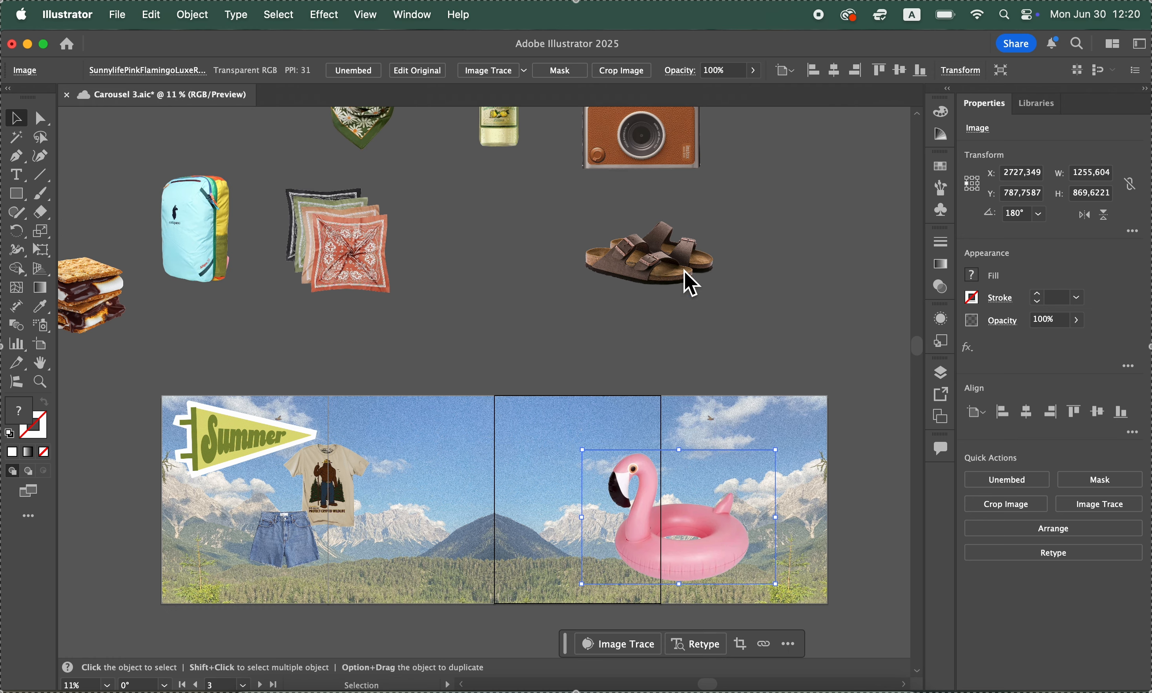
{"action": "left_click_drag", "start_coordinate": [672, 263], "coordinate": [403, 567]}
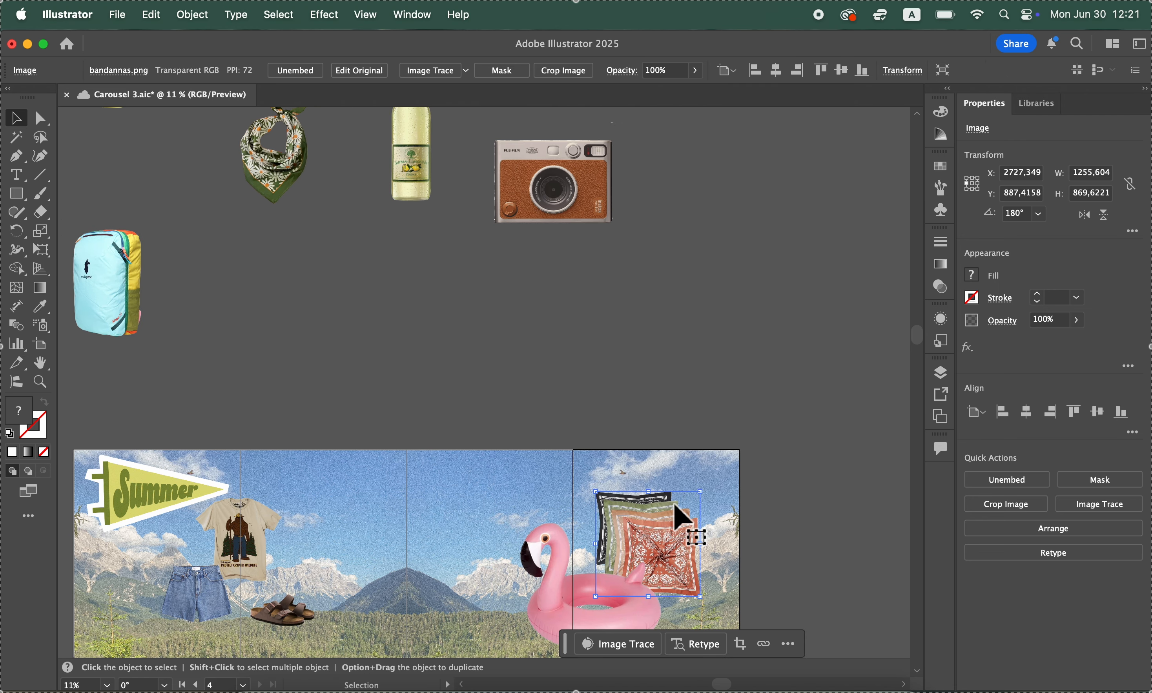
{"action": "left_click", "coordinate": [709, 322]}
{"action": "scroll", "coordinate": [717, 336], "scroll_direction": "left", "scroll_amount": 5}
{"action": "scroll", "coordinate": [718, 335], "scroll_direction": "down", "scroll_amount": 1}
Put the instant camera at a reduced size on the second artboard and move the lemonade bottle onto the first artboard
{"action": "left_click_drag", "start_coordinate": [711, 185], "coordinate": [500, 500]}
{"action": "left_click", "coordinate": [518, 323]}
{"action": "left_click_drag", "start_coordinate": [537, 164], "coordinate": [235, 603]}
{"action": "scroll", "coordinate": [236, 603], "scroll_direction": "left", "scroll_amount": 3}
{"action": "scroll", "coordinate": [236, 603], "scroll_direction": "down", "scroll_amount": 1}
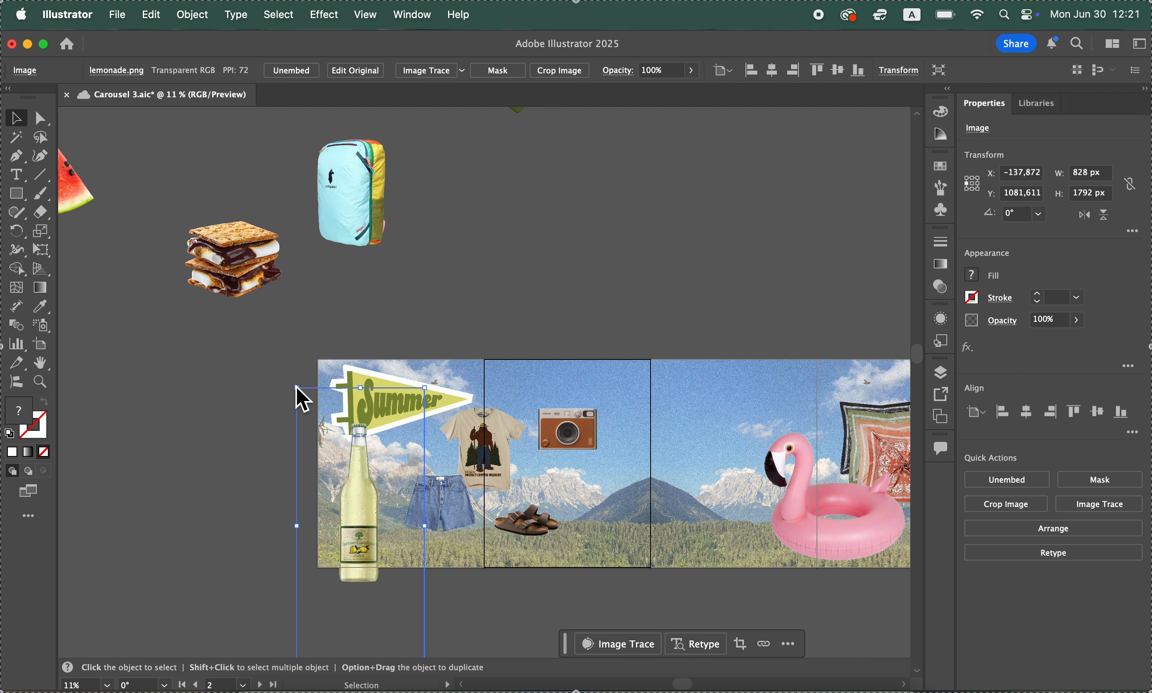
Tilt the lemonade bottle to about 346° and position it overhanging the lower-left corner of the first artboard
{"action": "scroll", "coordinate": [304, 409], "scroll_direction": "down", "scroll_amount": 5}
{"action": "scroll", "coordinate": [304, 410], "scroll_direction": "left", "scroll_amount": 2}
{"action": "scroll", "coordinate": [308, 419], "scroll_direction": "right", "scroll_amount": 1}
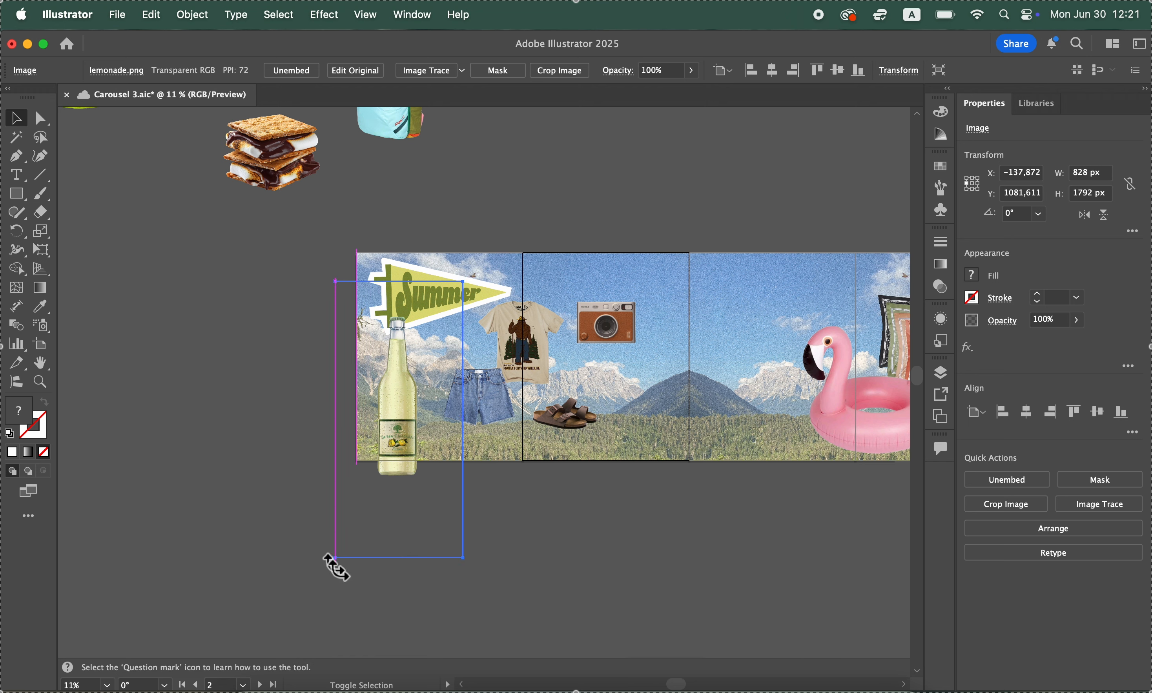
{"action": "left_click_drag", "start_coordinate": [329, 560], "coordinate": [290, 524]}
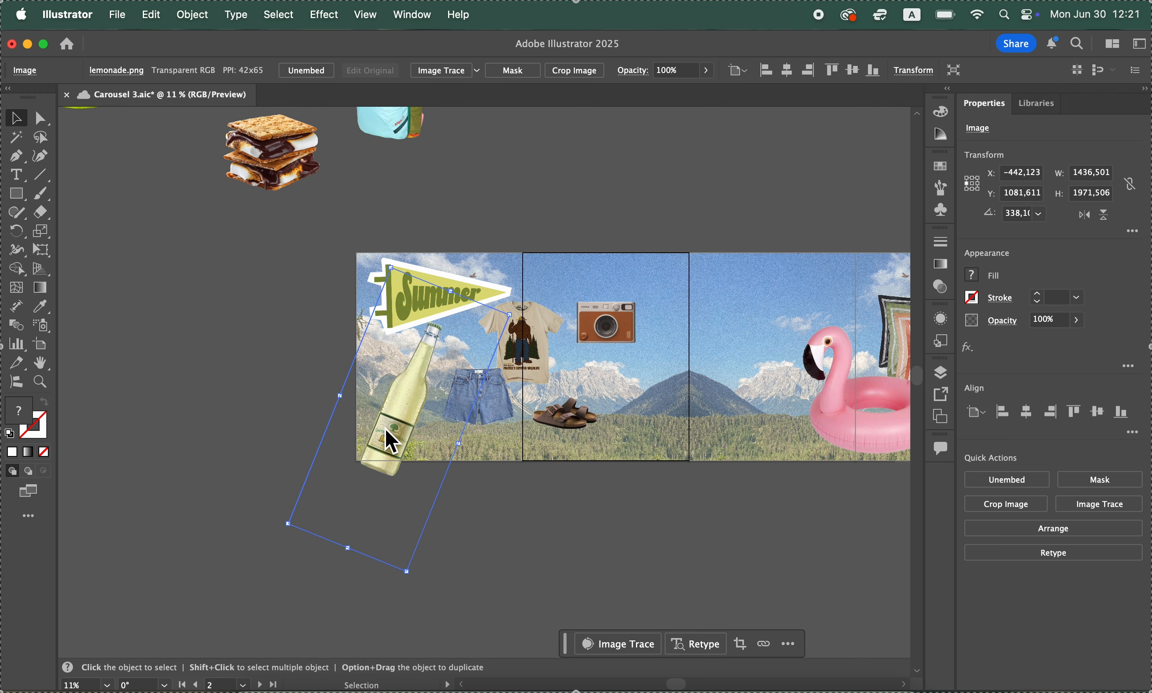
{"action": "left_click_drag", "start_coordinate": [388, 437], "coordinate": [378, 451]}
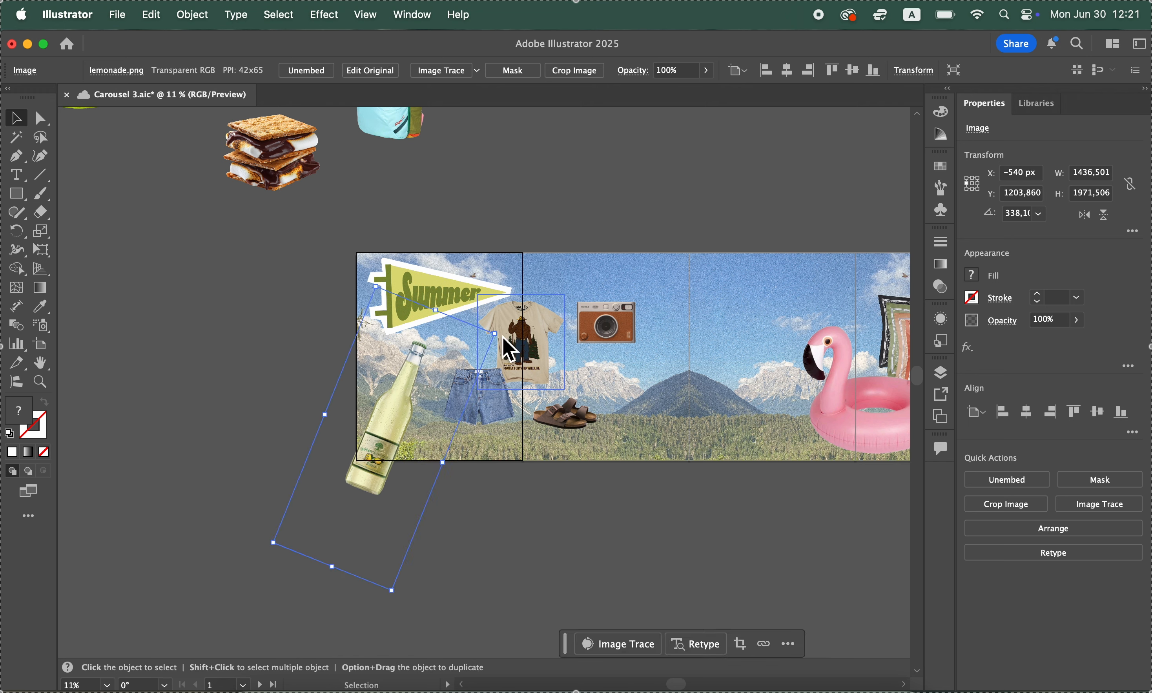
{"action": "left_click_drag", "start_coordinate": [269, 546], "coordinate": [284, 562]}
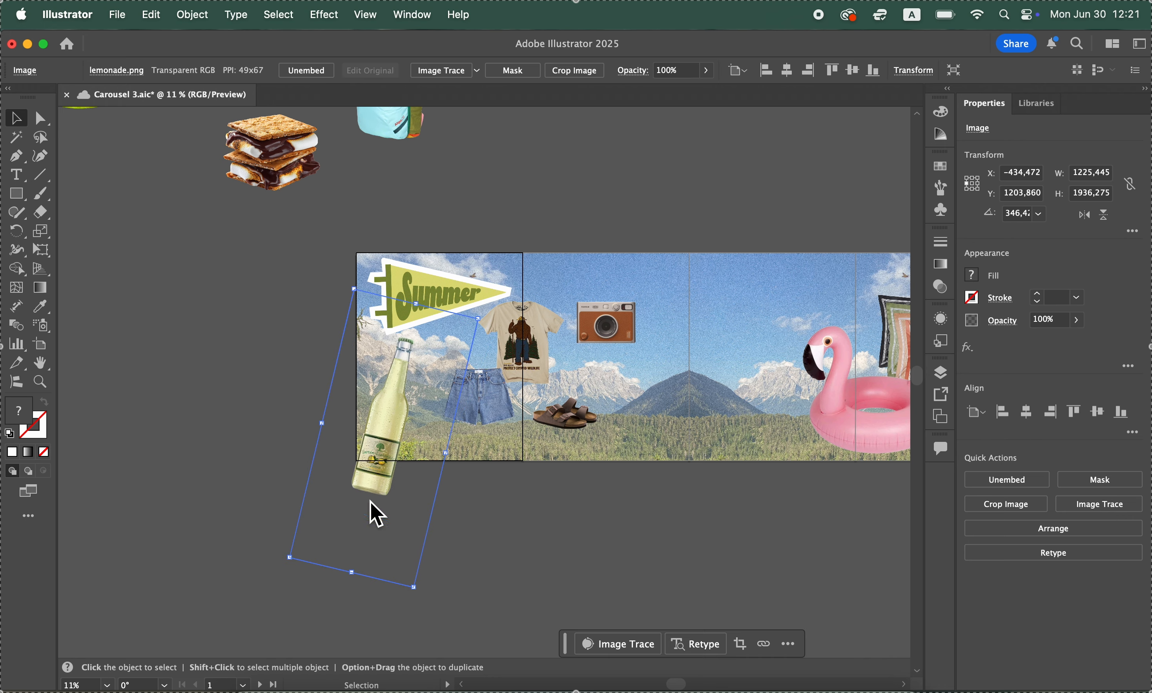
{"action": "left_click_drag", "start_coordinate": [368, 486], "coordinate": [366, 483]}
{"action": "left_click", "coordinate": [248, 502]}
Move the floral scarf from the pasteboard onto the first artboard so that it overlaps the denim shorts
{"action": "scroll", "coordinate": [284, 460], "scroll_direction": "up", "scroll_amount": 6}
{"action": "scroll", "coordinate": [284, 461], "scroll_direction": "right", "scroll_amount": 3}
{"action": "scroll", "coordinate": [284, 460], "scroll_direction": "right", "scroll_amount": 3}
{"action": "scroll", "coordinate": [283, 461], "scroll_direction": "up", "scroll_amount": 1}
{"action": "left_click_drag", "start_coordinate": [180, 298], "coordinate": [590, 382]}
{"action": "left_click", "coordinate": [476, 390]}
{"action": "scroll", "coordinate": [477, 390], "scroll_direction": "left", "scroll_amount": 4}
{"action": "scroll", "coordinate": [477, 390], "scroll_direction": "right", "scroll_amount": 2}
{"action": "left_click_drag", "start_coordinate": [436, 187], "coordinate": [401, 520]}
{"action": "scroll", "coordinate": [495, 397], "scroll_direction": "down", "scroll_amount": 4}
{"action": "scroll", "coordinate": [495, 397], "scroll_direction": "left", "scroll_amount": 2}
{"action": "left_click_drag", "start_coordinate": [464, 407], "coordinate": [398, 489]}
Scale the floral scarf down to about half its size and arrange it just above the shorts, moving the shorts lower
{"action": "double_click", "coordinate": [82, 686]}
{"action": "type", "text": "33"}
{"action": "key", "text": "Return"}
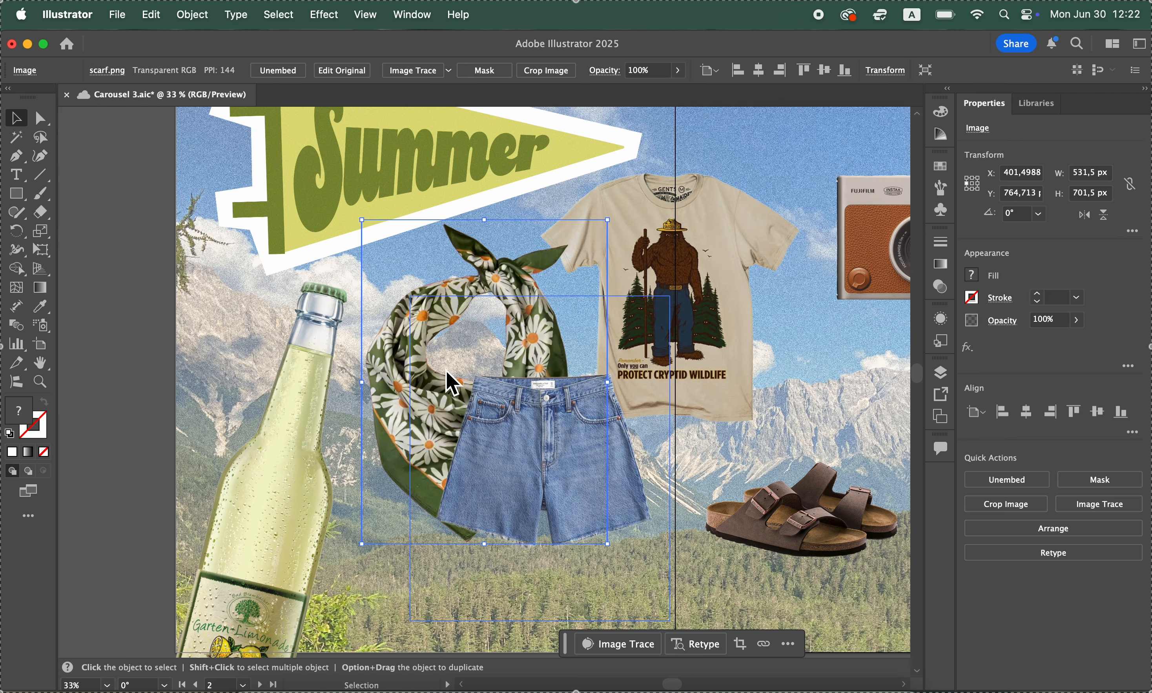
{"action": "left_click_drag", "start_coordinate": [361, 544], "coordinate": [479, 390]}
{"action": "left_click_drag", "start_coordinate": [537, 302], "coordinate": [518, 347]}
{"action": "left_click_drag", "start_coordinate": [576, 265], "coordinate": [503, 333]}
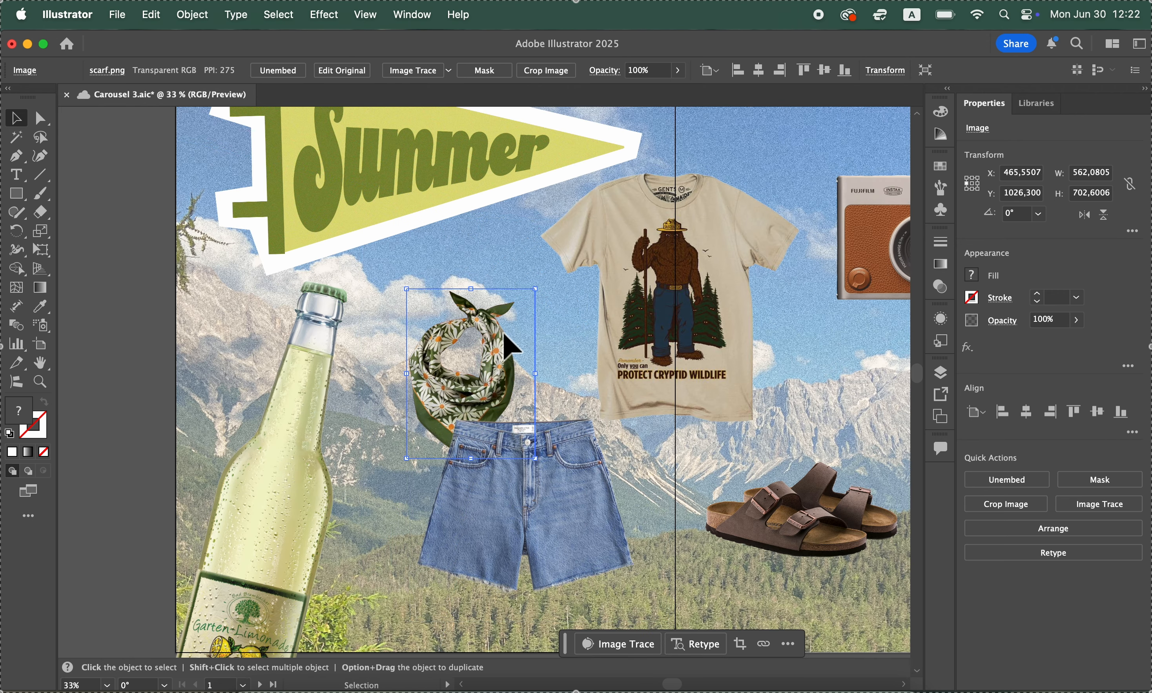
Bring the floral scarf to the front so it overlaps the waistband of the denim shorts
{"action": "left_click", "coordinate": [147, 14]}
{"action": "mouse_move", "coordinate": [193, 15]}
{"action": "mouse_move", "coordinate": [232, 62]}
{"action": "left_click", "coordinate": [376, 60]}
{"action": "left_click", "coordinate": [93, 293]}
Move the T-shirt slightly lower across the first artboard seam so it overlaps the denim shorts and bring it to the front
{"action": "scroll", "coordinate": [286, 306], "scroll_direction": "right", "scroll_amount": 4}
{"action": "scroll", "coordinate": [286, 307], "scroll_direction": "down", "scroll_amount": 1}
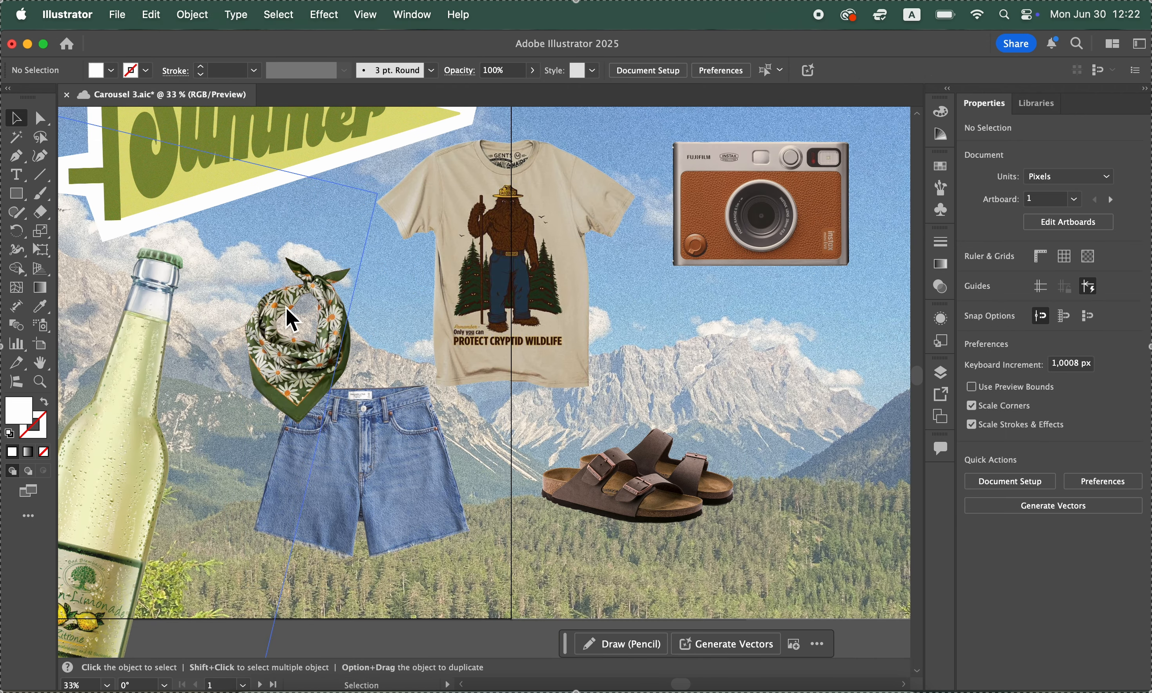
{"action": "left_click_drag", "start_coordinate": [543, 263], "coordinate": [509, 314]}
{"action": "left_click", "coordinate": [195, 15]}
{"action": "left_click", "coordinate": [374, 60]}
Move the sandals slightly lower on the second artboard
{"action": "scroll", "coordinate": [696, 422], "scroll_direction": "left", "scroll_amount": 2}
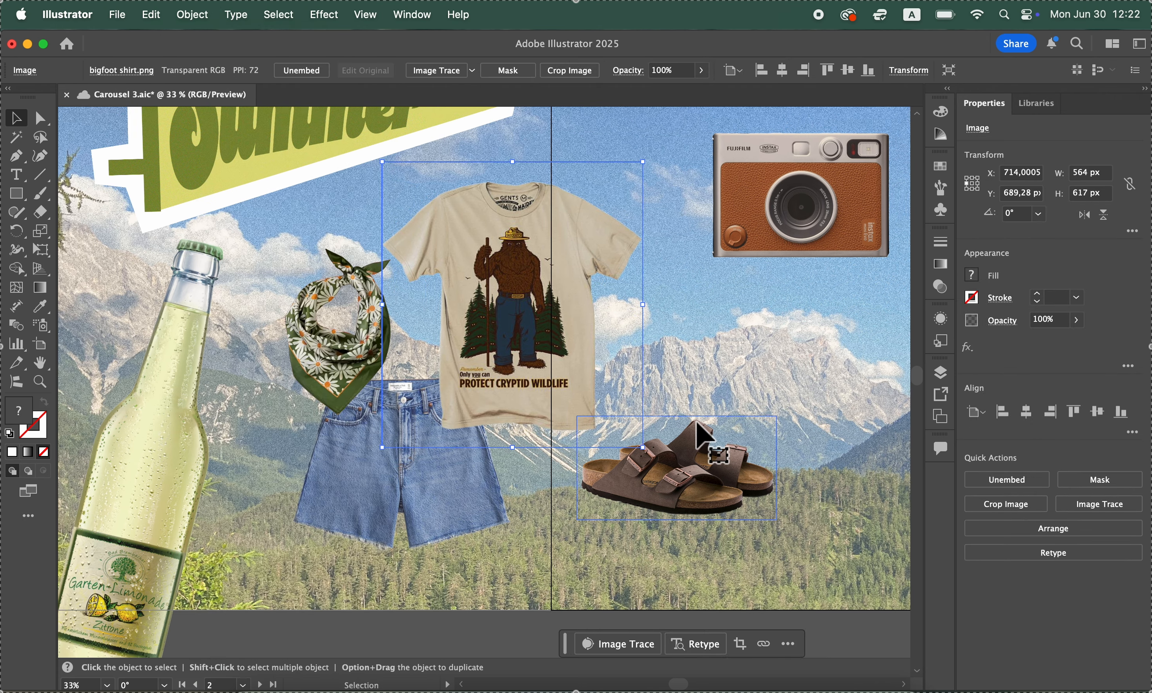
{"action": "scroll", "coordinate": [696, 423], "scroll_direction": "right", "scroll_amount": 3}
{"action": "left_click_drag", "start_coordinate": [552, 478], "coordinate": [551, 508]}
Move the yellow-green water bottle from the pasteboard onto the third artboard, just beside the flamingo float
{"action": "scroll", "coordinate": [552, 508], "scroll_direction": "up", "scroll_amount": 10}
{"action": "scroll", "coordinate": [551, 508], "scroll_direction": "left", "scroll_amount": 10}
{"action": "scroll", "coordinate": [170, 553], "scroll_direction": "down", "scroll_amount": 5}
{"action": "scroll", "coordinate": [170, 553], "scroll_direction": "up", "scroll_amount": 2}
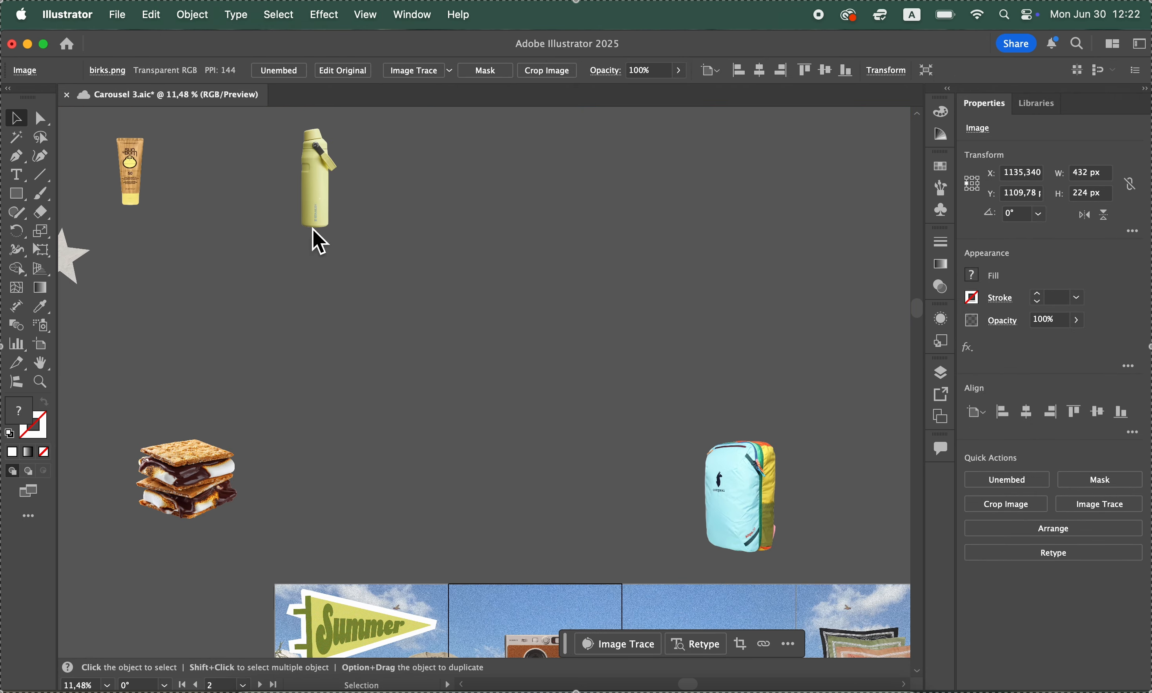
{"action": "left_click_drag", "start_coordinate": [319, 242], "coordinate": [582, 532]}
{"action": "scroll", "coordinate": [583, 514], "scroll_direction": "right", "scroll_amount": 4}
{"action": "scroll", "coordinate": [583, 514], "scroll_direction": "down", "scroll_amount": 2}
{"action": "left_click_drag", "start_coordinate": [395, 412], "coordinate": [515, 634]}
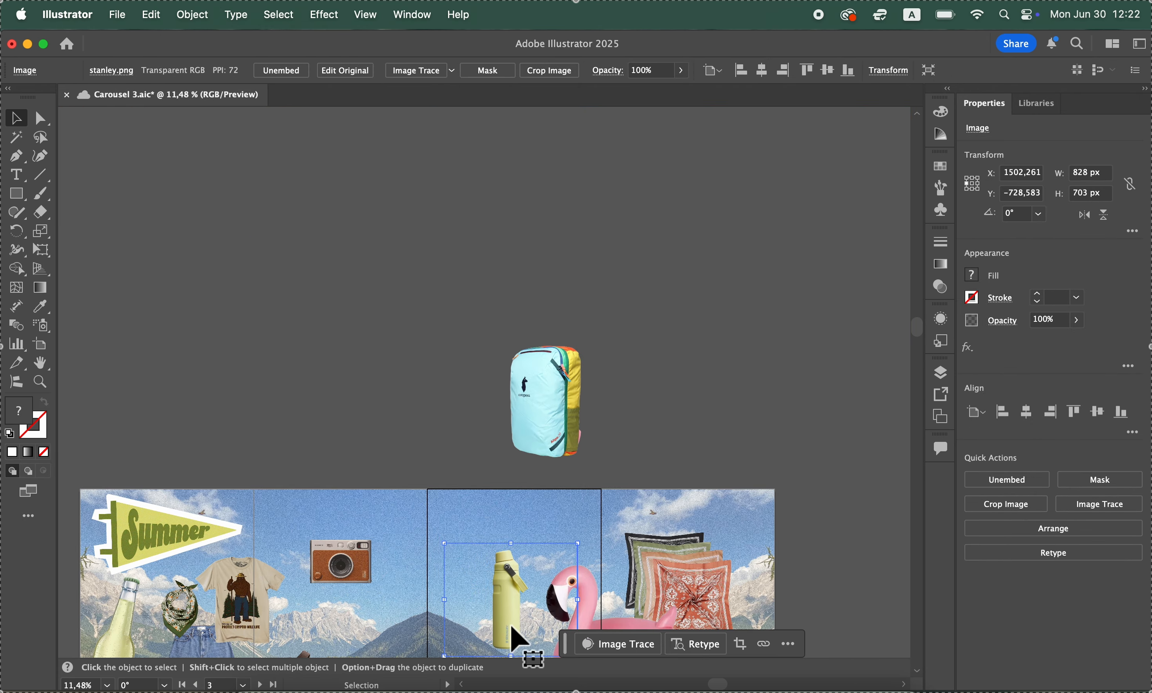
{"action": "scroll", "coordinate": [519, 617], "scroll_direction": "down", "scroll_amount": 3}
{"action": "scroll", "coordinate": [519, 617], "scroll_direction": "right", "scroll_amount": 3}
{"action": "left_click_drag", "start_coordinate": [444, 567], "coordinate": [441, 560]}
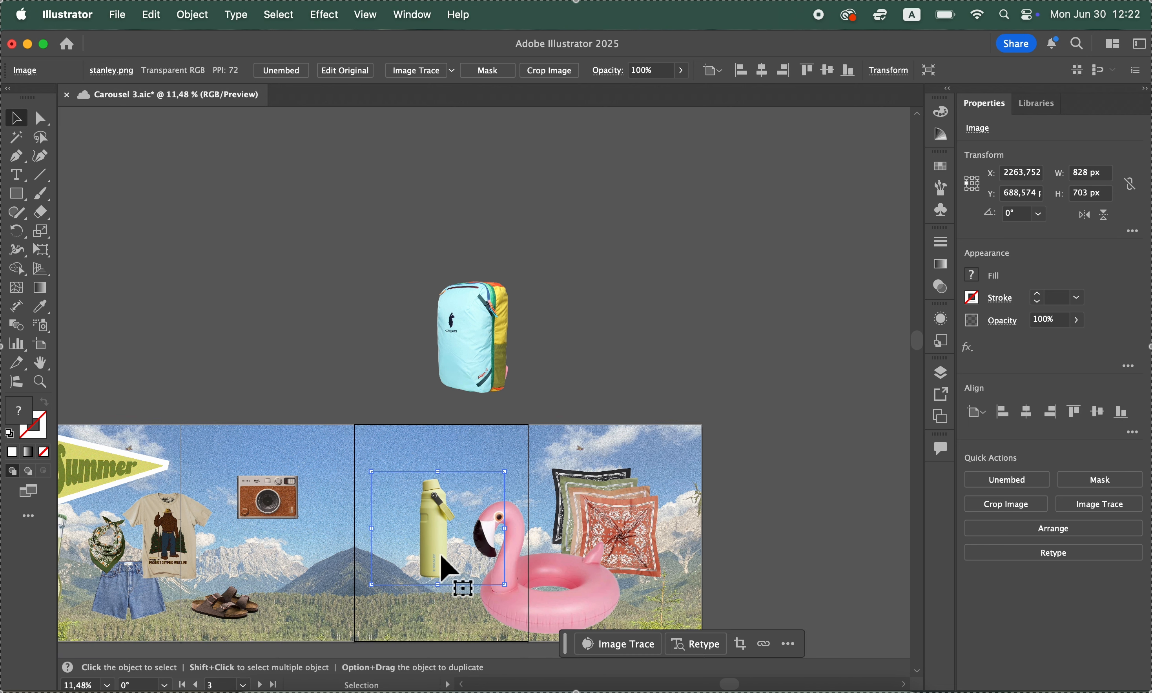
Move the watermelon slice from the pasteboard onto the seam between the second and third artboards and enlarge it
{"action": "scroll", "coordinate": [444, 568], "scroll_direction": "left", "scroll_amount": 10}
{"action": "scroll", "coordinate": [444, 568], "scroll_direction": "up", "scroll_amount": 3}
{"action": "scroll", "coordinate": [444, 568], "scroll_direction": "right", "scroll_amount": 5}
{"action": "scroll", "coordinate": [444, 567], "scroll_direction": "down", "scroll_amount": 1}
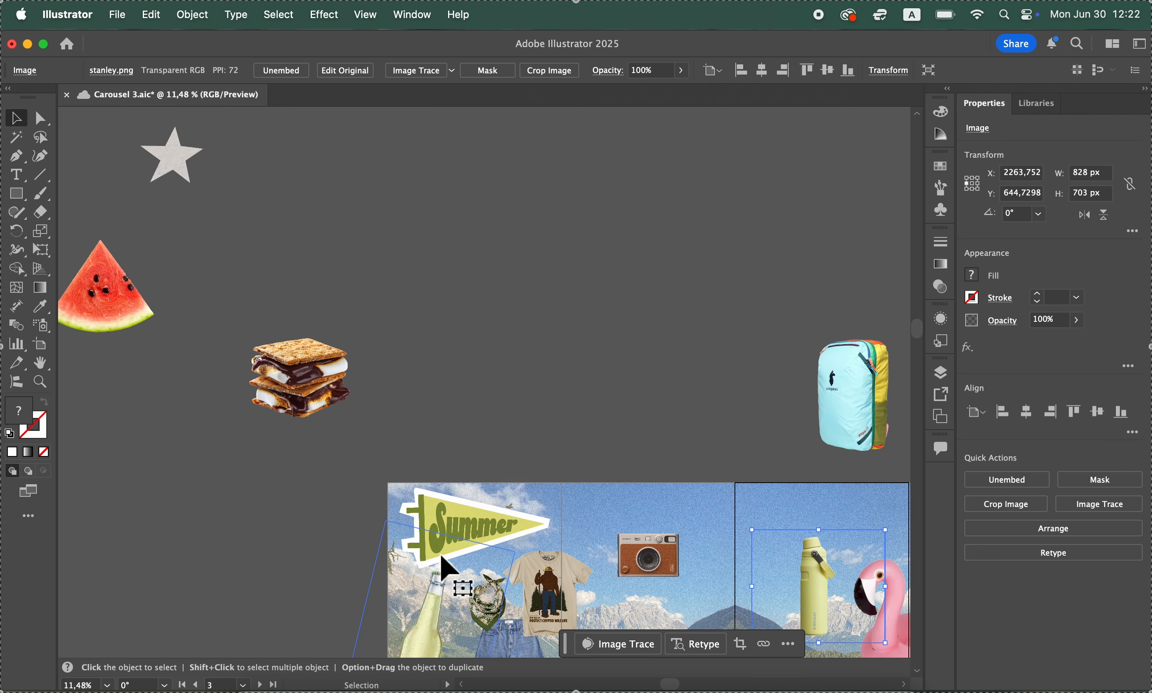
{"action": "scroll", "coordinate": [444, 567], "scroll_direction": "down", "scroll_amount": 3}
{"action": "scroll", "coordinate": [444, 567], "scroll_direction": "right", "scroll_amount": 1}
{"action": "scroll", "coordinate": [264, 301], "scroll_direction": "up", "scroll_amount": 4}
{"action": "scroll", "coordinate": [264, 300], "scroll_direction": "left", "scroll_amount": 3}
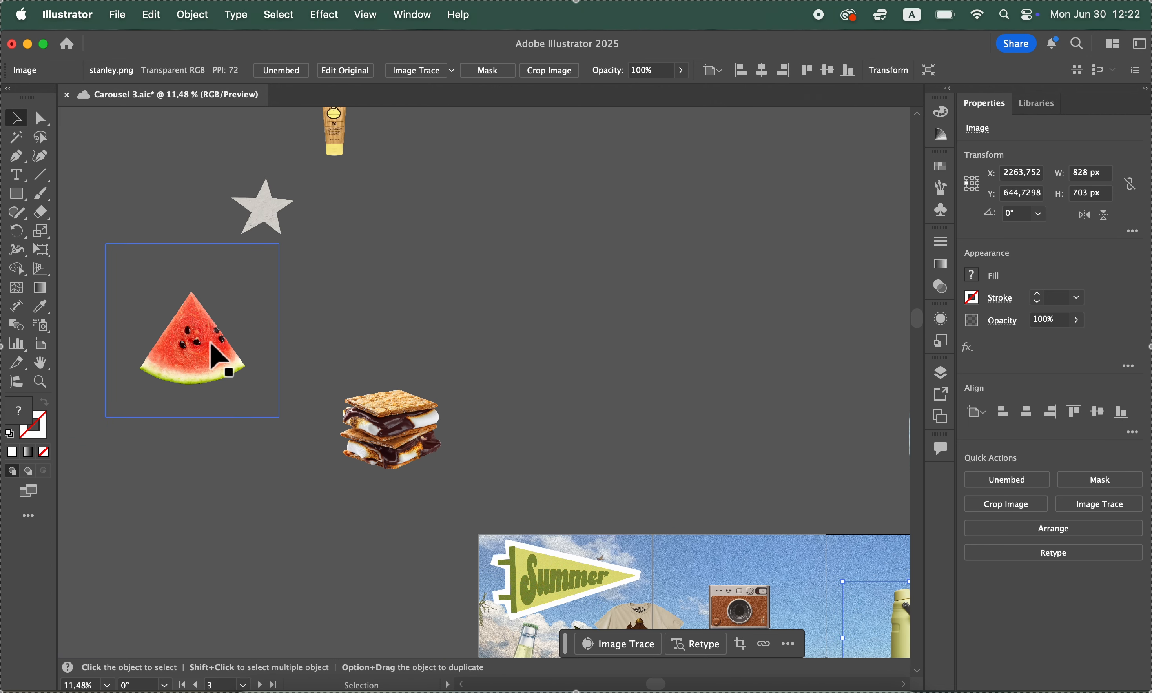
{"action": "left_click_drag", "start_coordinate": [211, 343], "coordinate": [709, 365]}
{"action": "scroll", "coordinate": [709, 365], "scroll_direction": "right", "scroll_amount": 8}
{"action": "scroll", "coordinate": [710, 365], "scroll_direction": "down", "scroll_amount": 3}
{"action": "left_click_drag", "start_coordinate": [328, 229], "coordinate": [470, 571]}
{"action": "left_click", "coordinate": [412, 273]}
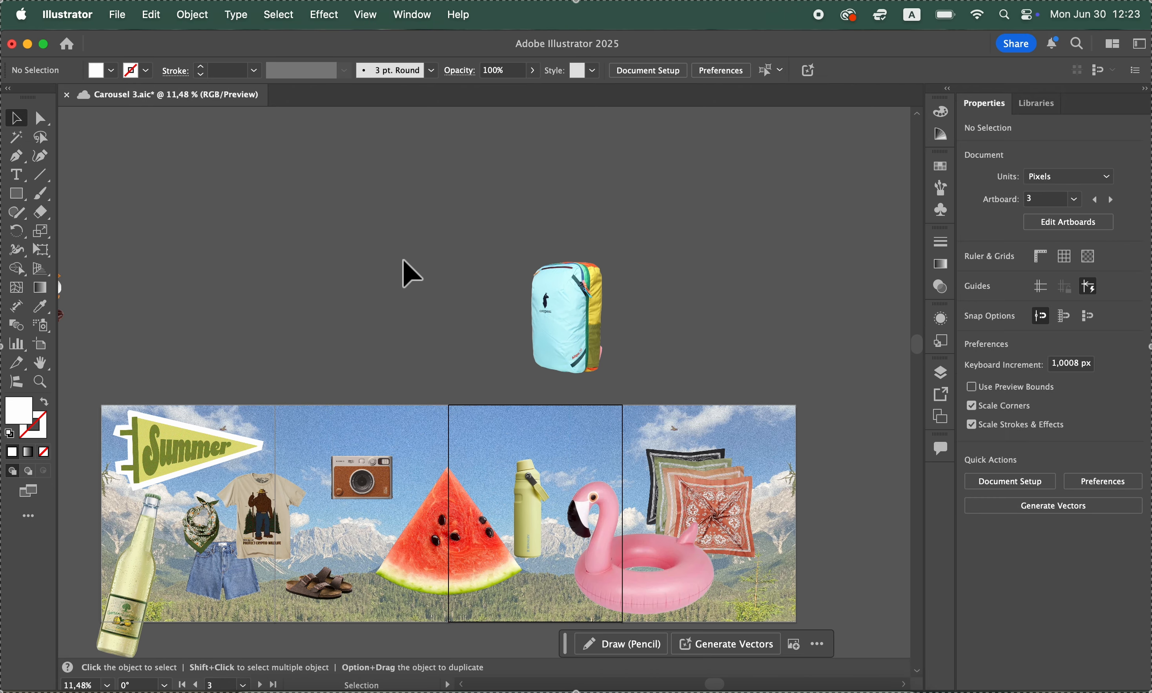
Move the sunscreen tube from the pasteboard onto the seam between the third and fourth artboards, above the flamingo float
{"action": "scroll", "coordinate": [412, 273], "scroll_direction": "up", "scroll_amount": 5}
{"action": "scroll", "coordinate": [412, 274], "scroll_direction": "left", "scroll_amount": 8}
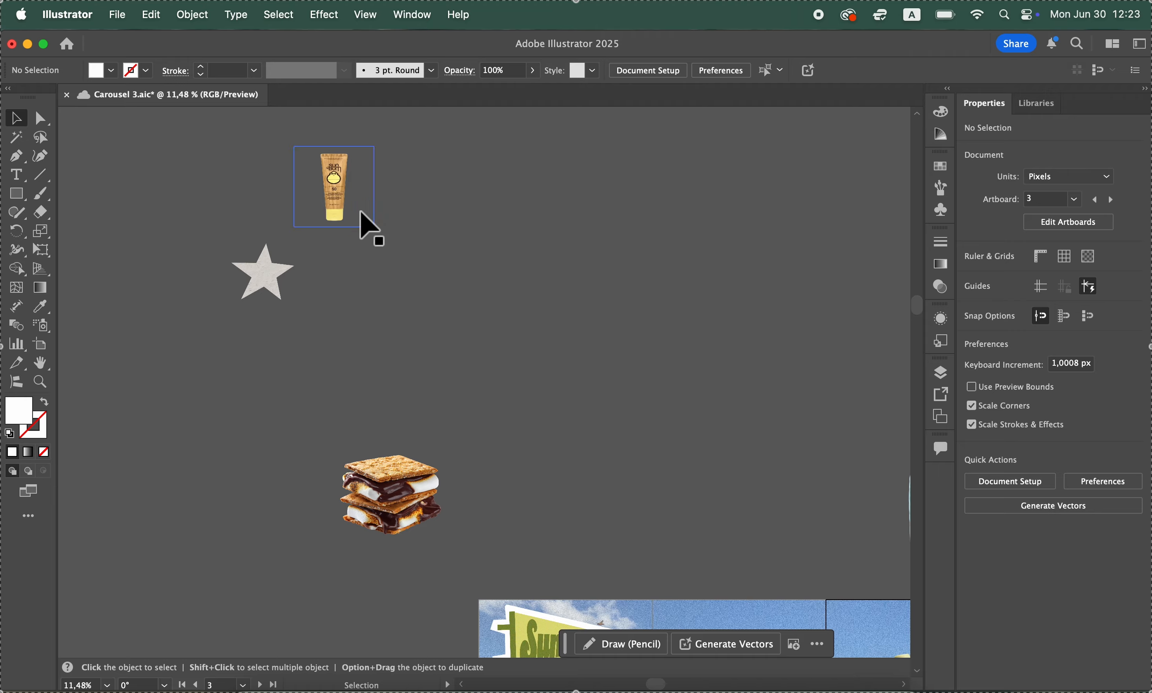
{"action": "left_click_drag", "start_coordinate": [351, 204], "coordinate": [594, 481]}
{"action": "scroll", "coordinate": [593, 481], "scroll_direction": "right", "scroll_amount": 7}
{"action": "left_click_drag", "start_coordinate": [254, 295], "coordinate": [675, 458]}
{"action": "left_click", "coordinate": [622, 560]}
Enlarge the paper star to about 799 × 720 px and place it overhanging the upper edge above the watermelon
{"action": "scroll", "coordinate": [371, 264], "scroll_direction": "left", "scroll_amount": 6}
{"action": "left_click_drag", "start_coordinate": [185, 316], "coordinate": [615, 493]}
{"action": "scroll", "coordinate": [614, 493], "scroll_direction": "right", "scroll_amount": 6}
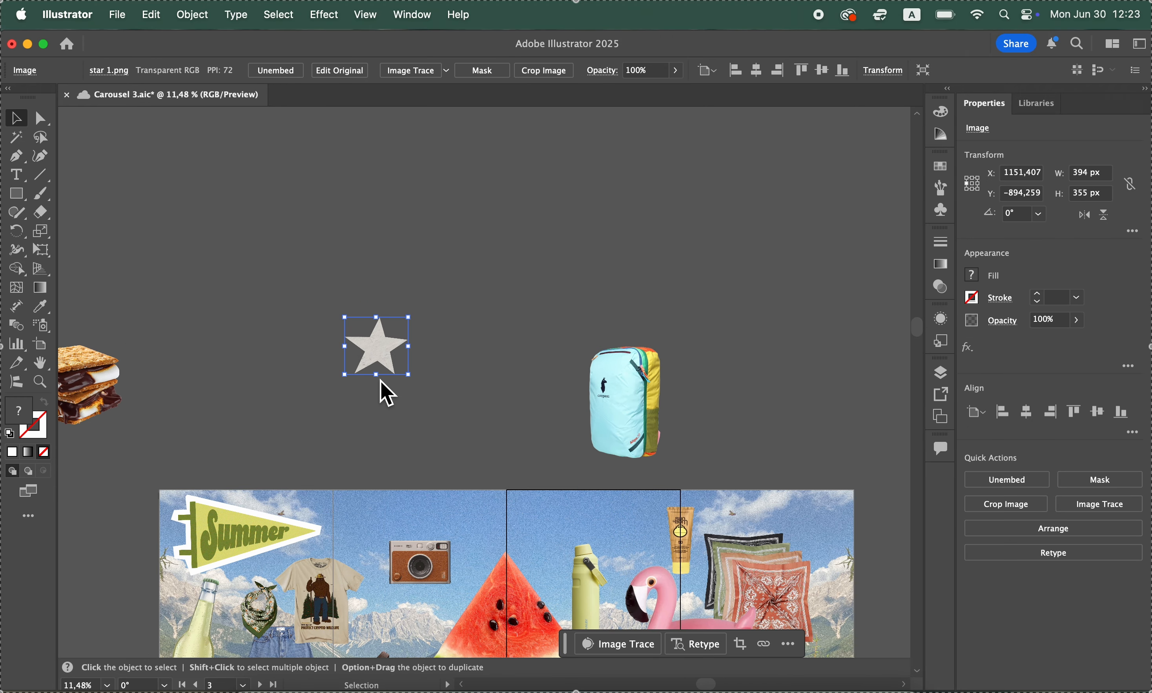
{"action": "left_click_drag", "start_coordinate": [345, 373], "coordinate": [486, 482]}
{"action": "left_click", "coordinate": [449, 373]}
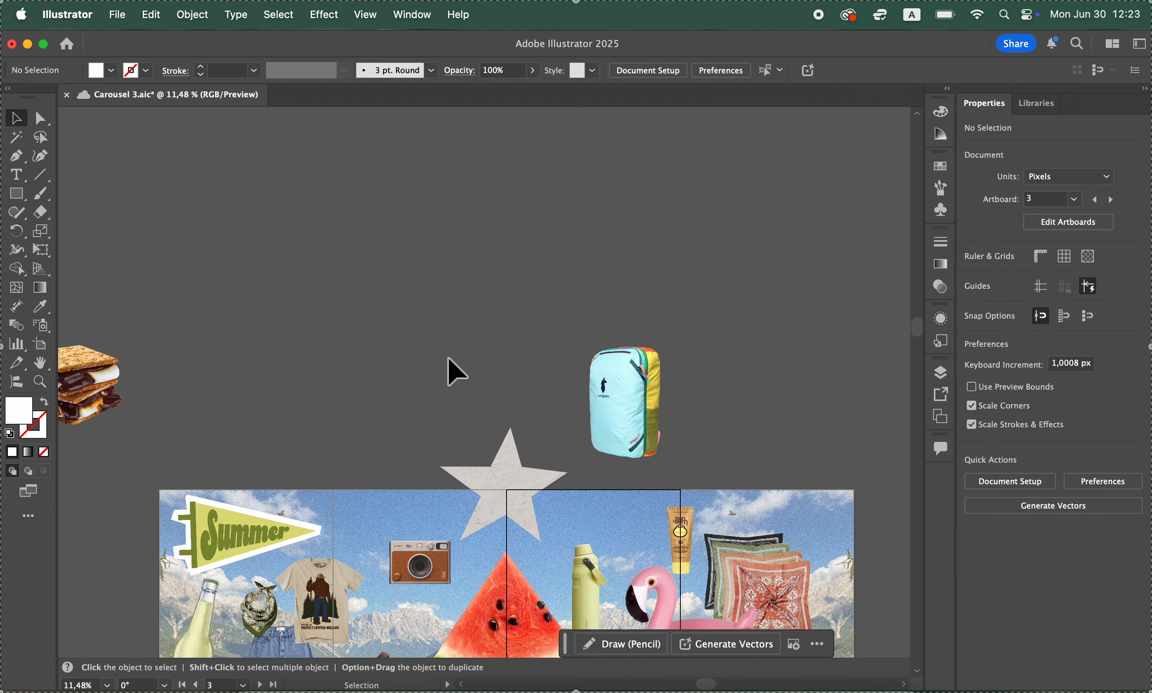
{"action": "scroll", "coordinate": [447, 356], "scroll_direction": "down", "scroll_amount": 5}
{"action": "scroll", "coordinate": [447, 356], "scroll_direction": "right", "scroll_amount": 2}
{"action": "scroll", "coordinate": [427, 548], "scroll_direction": "left", "scroll_amount": 2}
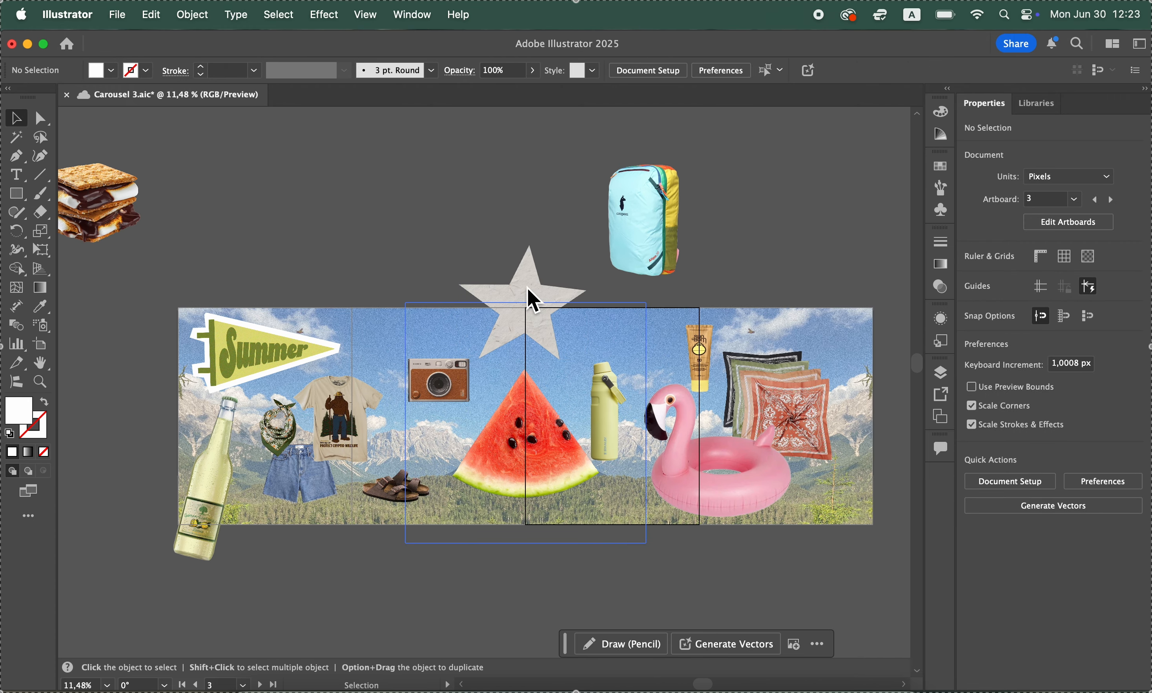
Duplicate the paper star and move the copy to the lower edge of the second artboard
{"action": "left_click", "coordinate": [533, 277]}
{"action": "key", "text": "super+v"}
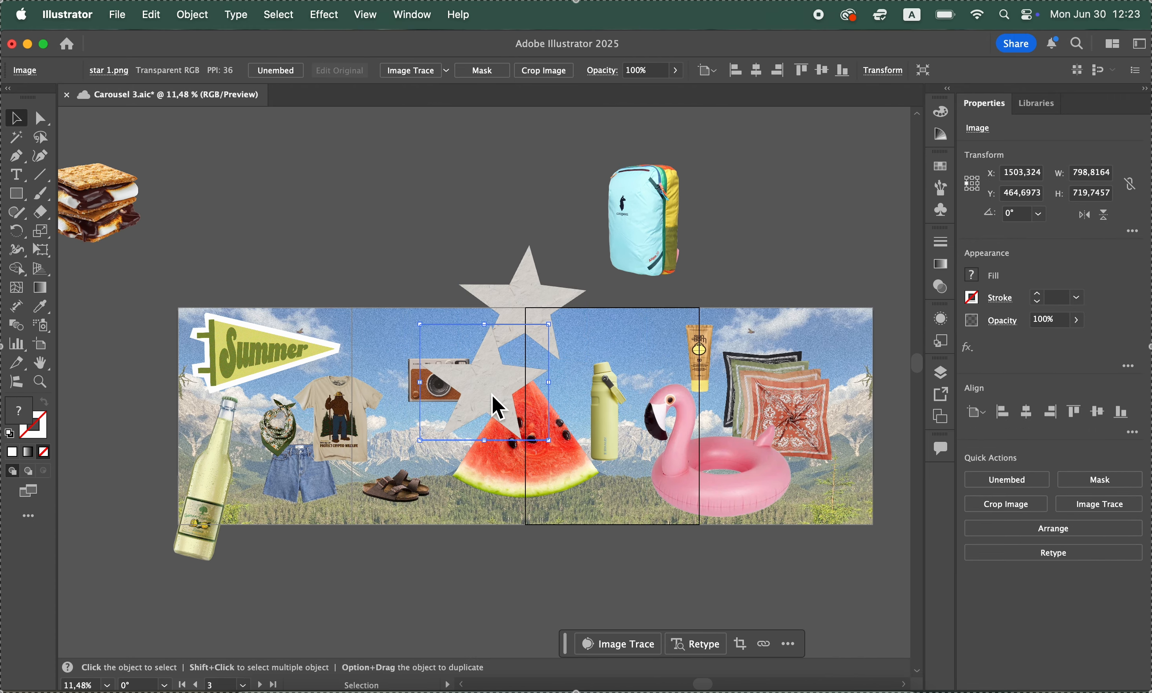
{"action": "left_click_drag", "start_coordinate": [493, 395], "coordinate": [429, 565]}
Scale the star copy down to about 488 × 440 px and place it overhanging the lower edge between the sandals and watermelon
{"action": "scroll", "coordinate": [451, 547], "scroll_direction": "up", "scroll_amount": 5}
{"action": "scroll", "coordinate": [440, 558], "scroll_direction": "down", "scroll_amount": 4}
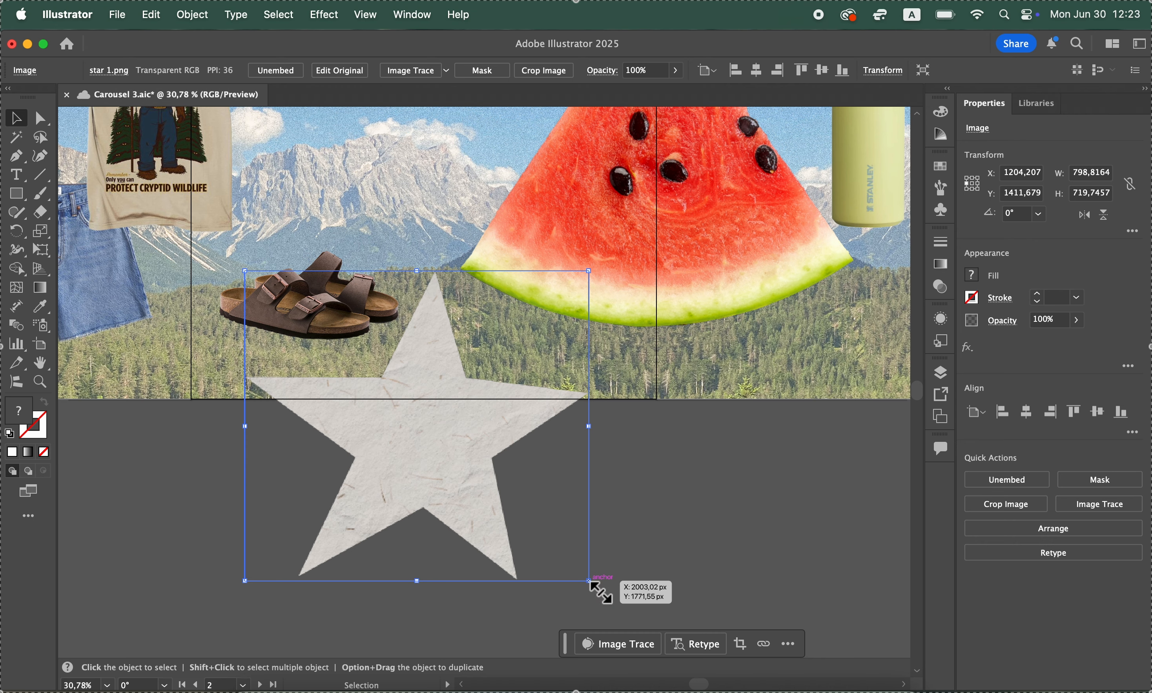
{"action": "left_click_drag", "start_coordinate": [589, 581], "coordinate": [455, 460]}
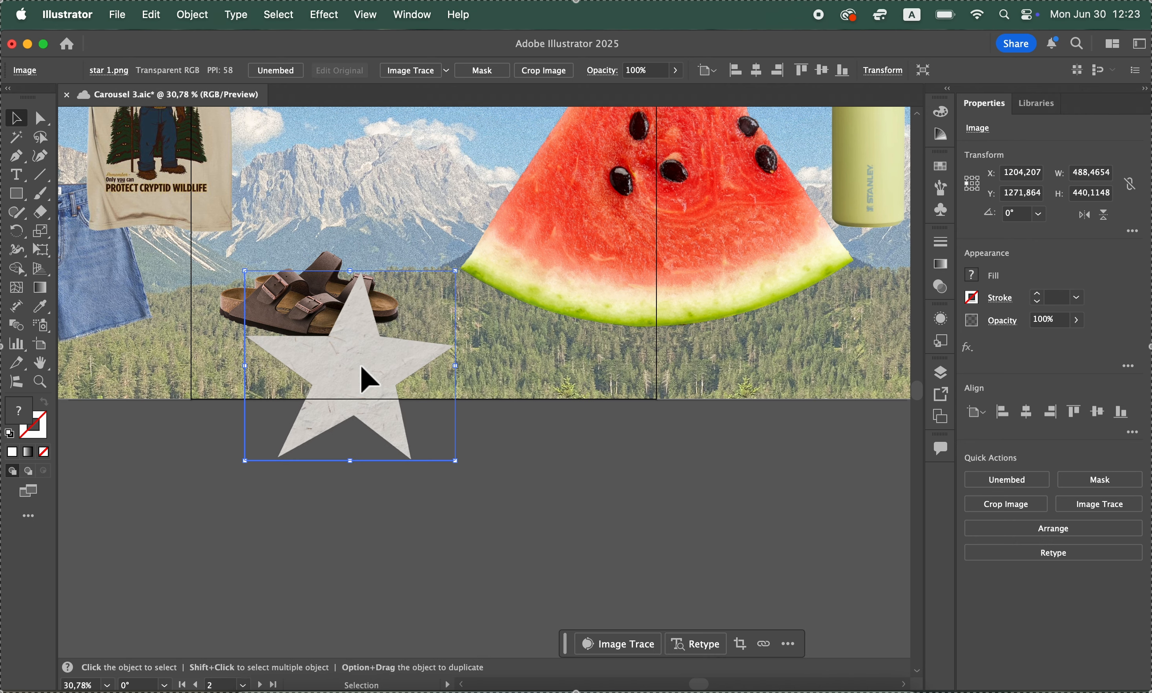
{"action": "left_click_drag", "start_coordinate": [361, 366], "coordinate": [447, 395]}
{"action": "left_click", "coordinate": [273, 456]}
Review the arrangement of cut-outs across the artboards and the backpack above them, using 22% zoom
{"action": "scroll", "coordinate": [272, 453], "scroll_direction": "up", "scroll_amount": 5}
{"action": "scroll", "coordinate": [273, 453], "scroll_direction": "left", "scroll_amount": 5}
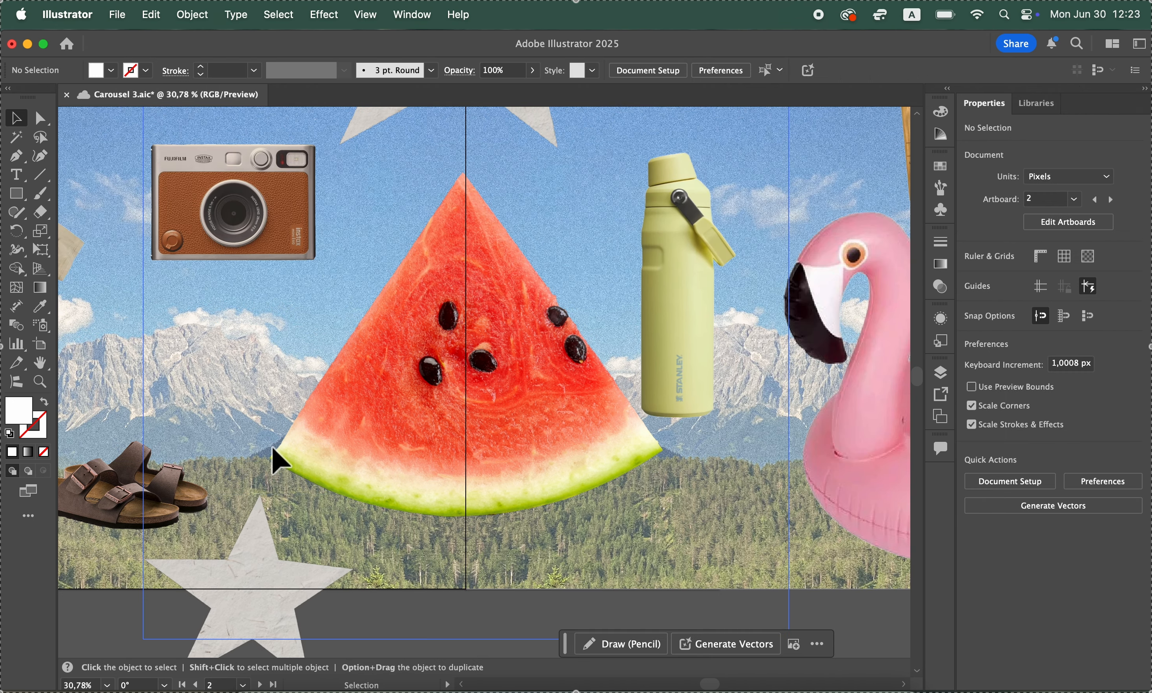
{"action": "scroll", "coordinate": [273, 448], "scroll_direction": "up", "scroll_amount": 7}
{"action": "scroll", "coordinate": [273, 449], "scroll_direction": "right", "scroll_amount": 6}
{"action": "scroll", "coordinate": [278, 460], "scroll_direction": "up", "scroll_amount": 10}
{"action": "scroll", "coordinate": [278, 460], "scroll_direction": "right", "scroll_amount": 14}
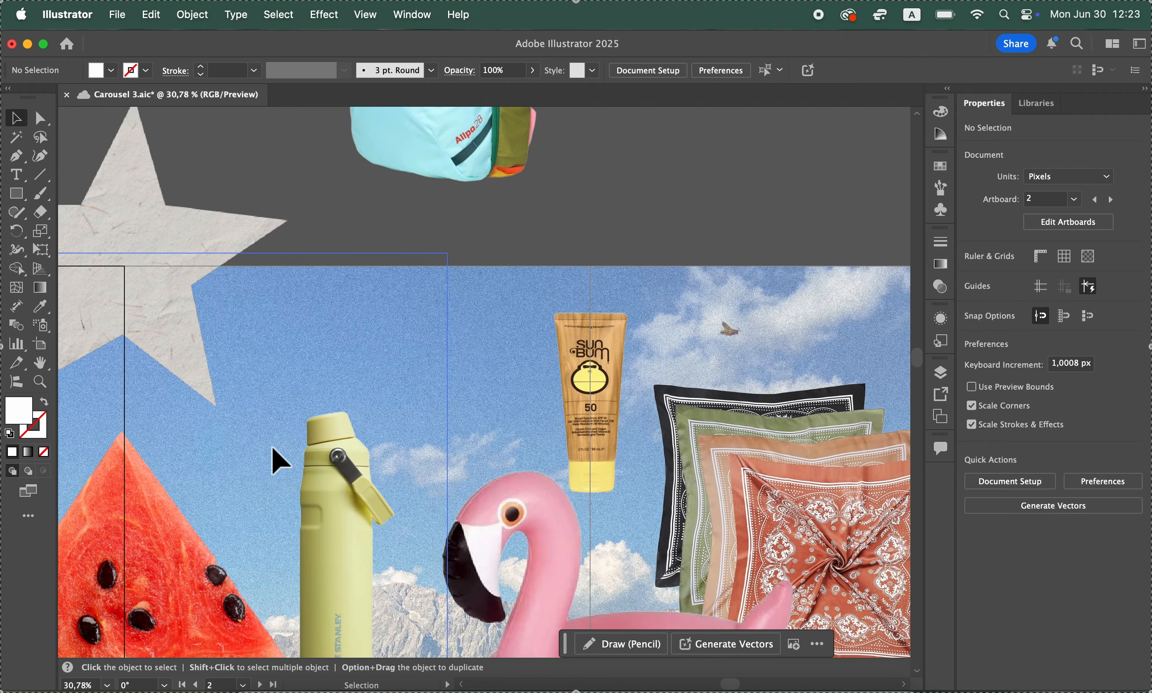
{"action": "scroll", "coordinate": [272, 447], "scroll_direction": "up", "scroll_amount": 3}
{"action": "scroll", "coordinate": [272, 447], "scroll_direction": "right", "scroll_amount": 3}
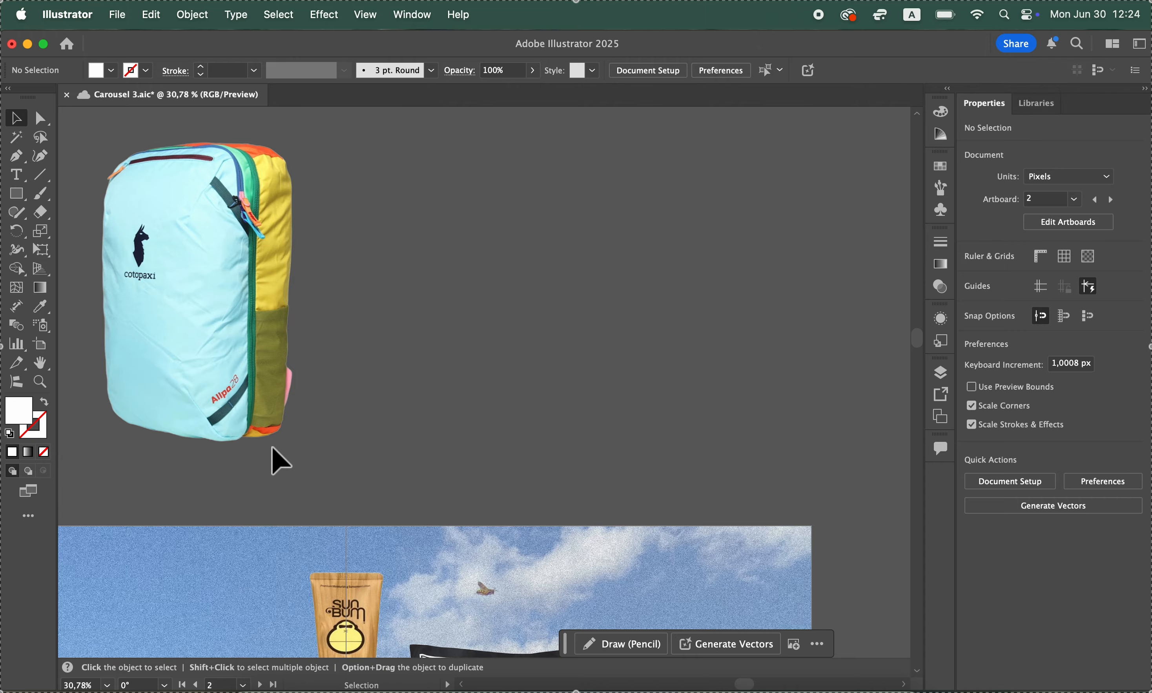
{"action": "scroll", "coordinate": [276, 459], "scroll_direction": "left", "scroll_amount": 5}
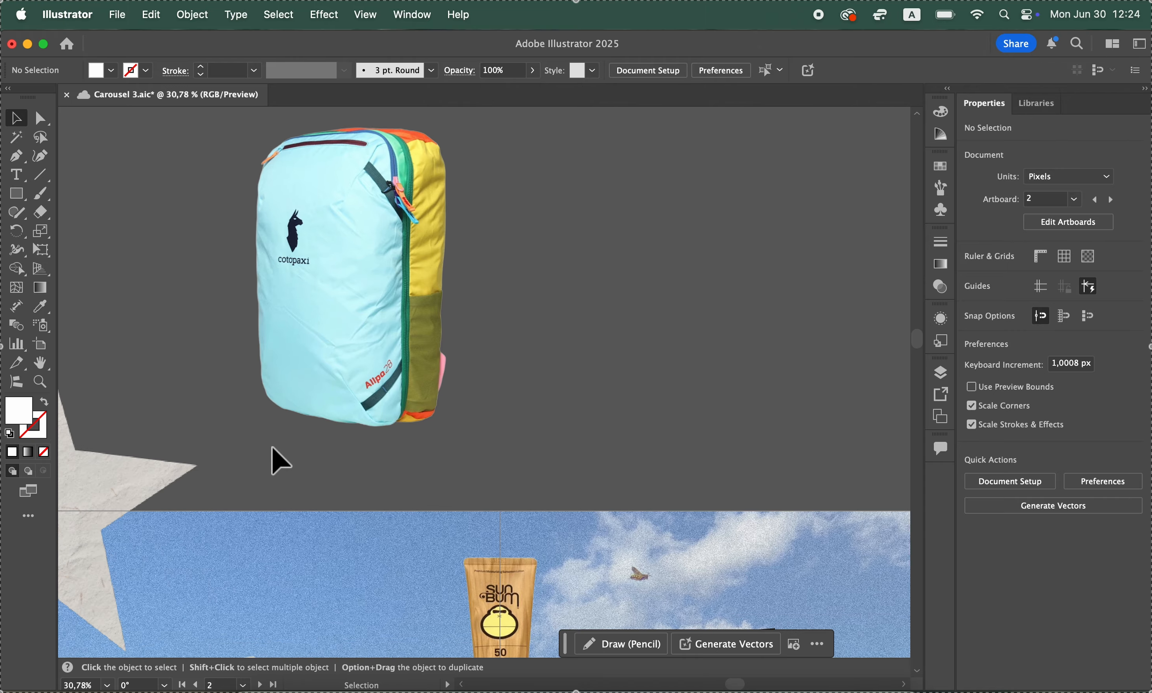
{"action": "scroll", "coordinate": [288, 430], "scroll_direction": "down", "scroll_amount": 11}
{"action": "type", "text": "2"}
{"action": "key", "text": "Return"}
{"action": "scroll", "coordinate": [347, 589], "scroll_direction": "down", "scroll_amount": 4}
{"action": "scroll", "coordinate": [347, 588], "scroll_direction": "left", "scroll_amount": 15}
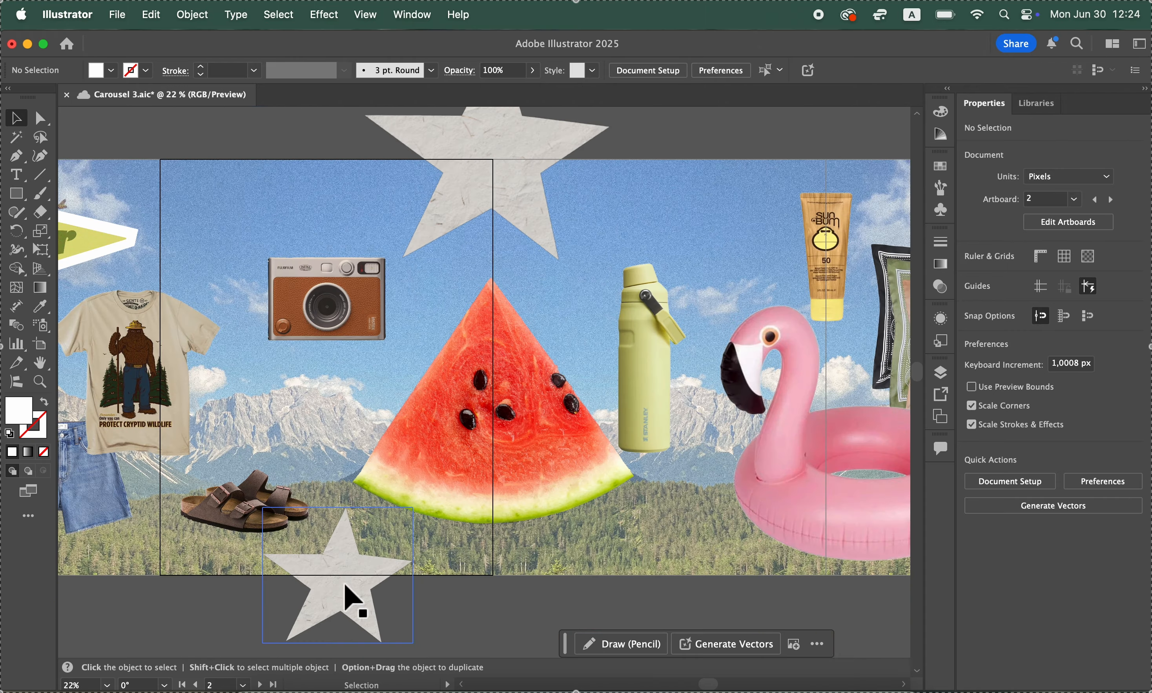
{"action": "scroll", "coordinate": [431, 497], "scroll_direction": "right", "scroll_amount": 20}
{"action": "scroll", "coordinate": [640, 439], "scroll_direction": "left", "scroll_amount": 20}
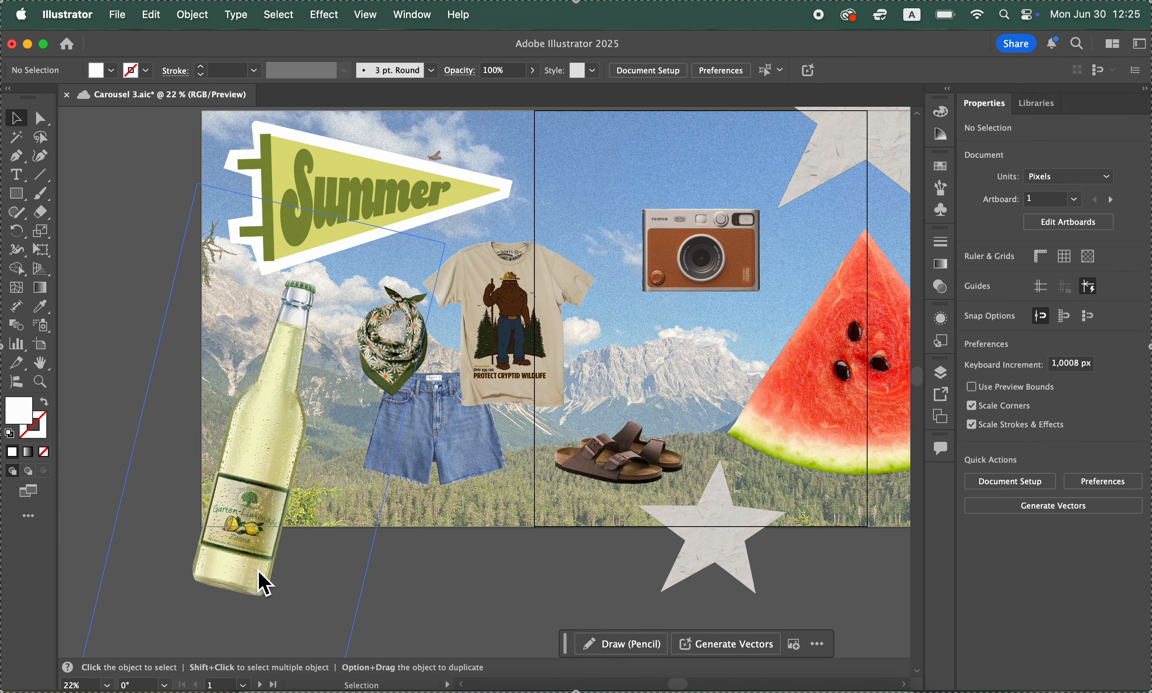
Duplicate the lemonade bottle beside the original and image-trace the copy with the 16 Colors preset
{"action": "left_click_drag", "start_coordinate": [255, 545], "coordinate": [347, 512]}
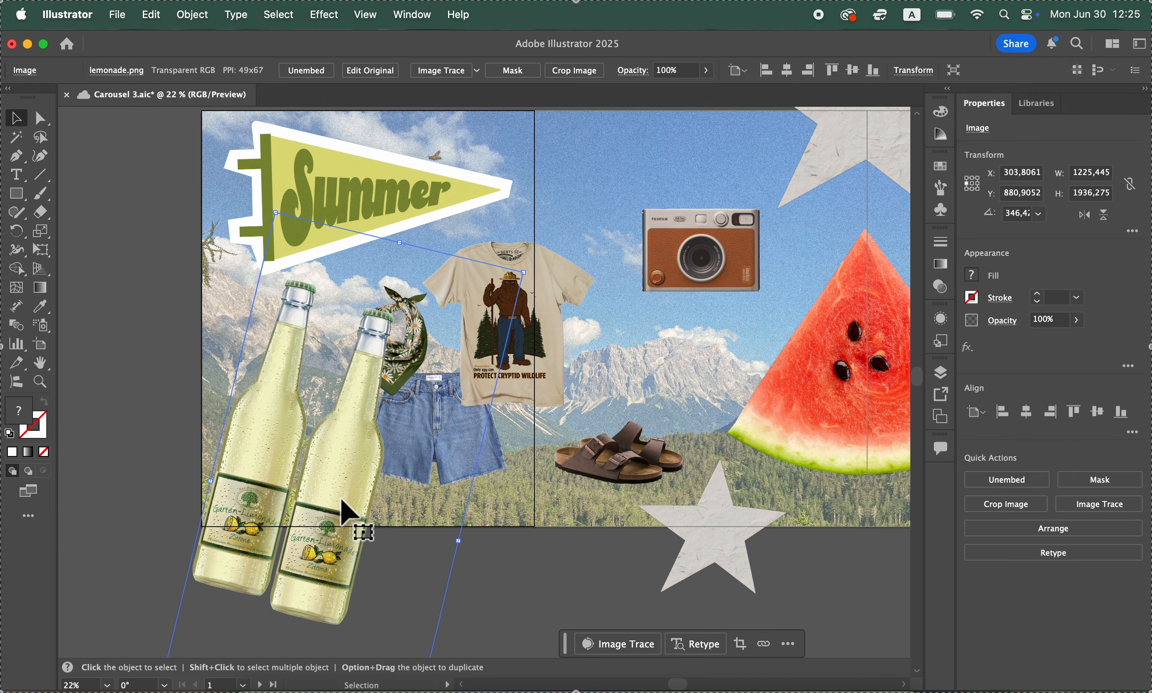
{"action": "left_click", "coordinate": [439, 71]}
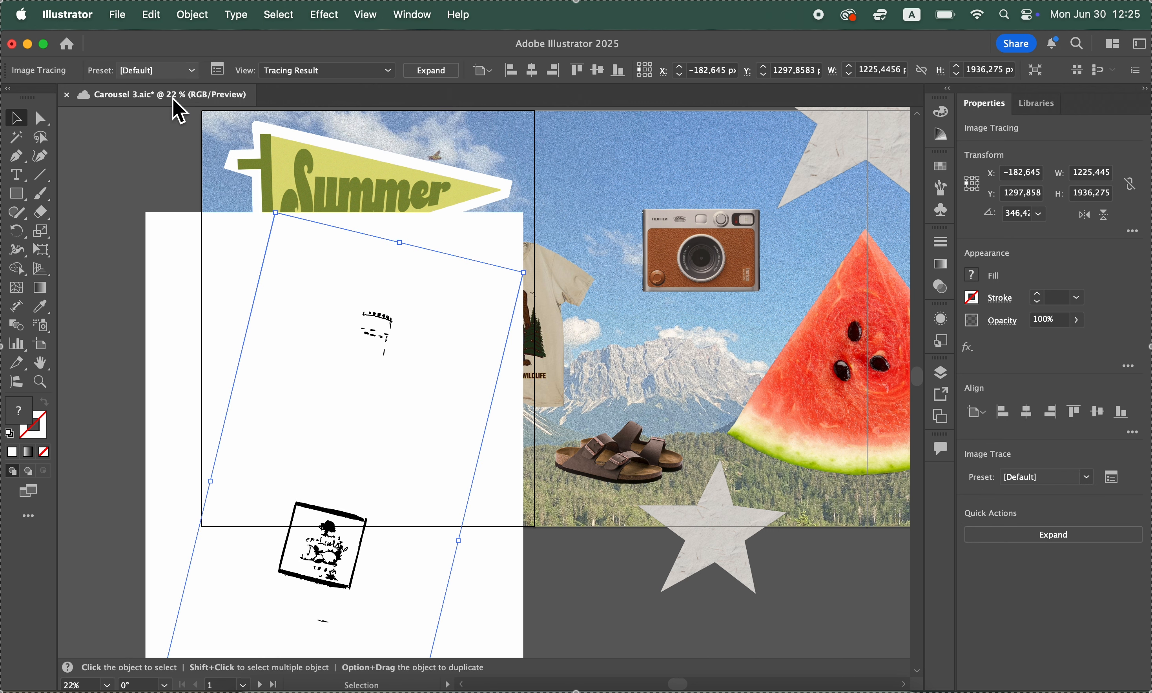
{"action": "left_click", "coordinate": [180, 71]}
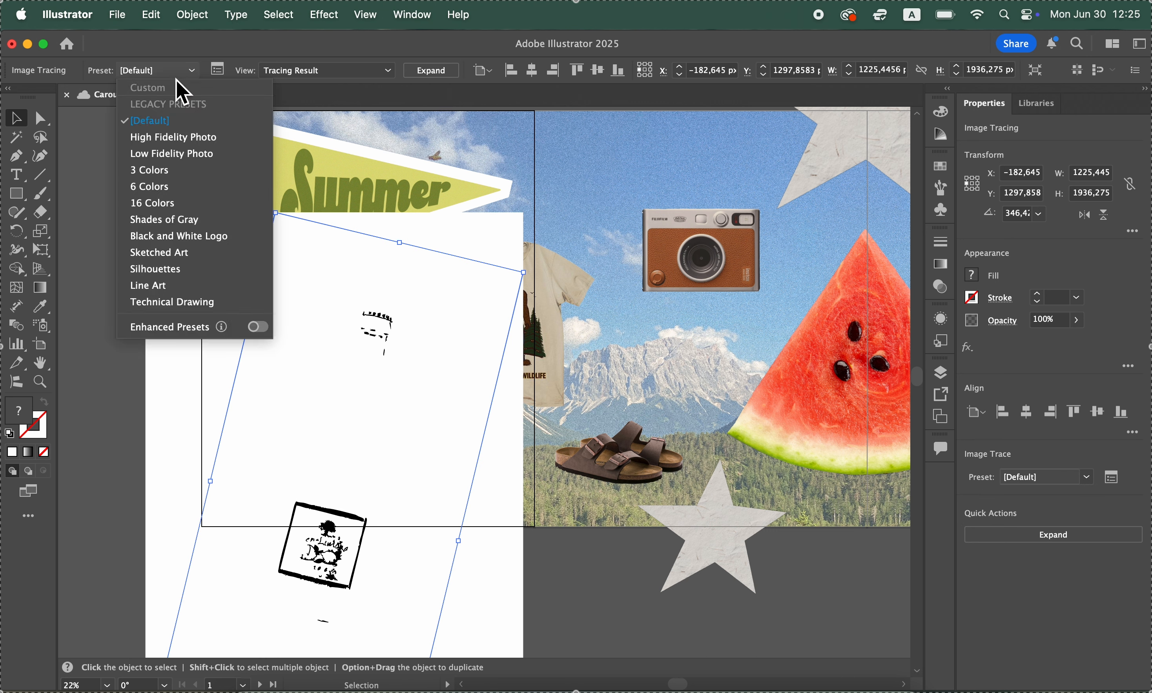
{"action": "left_click", "coordinate": [189, 207]}
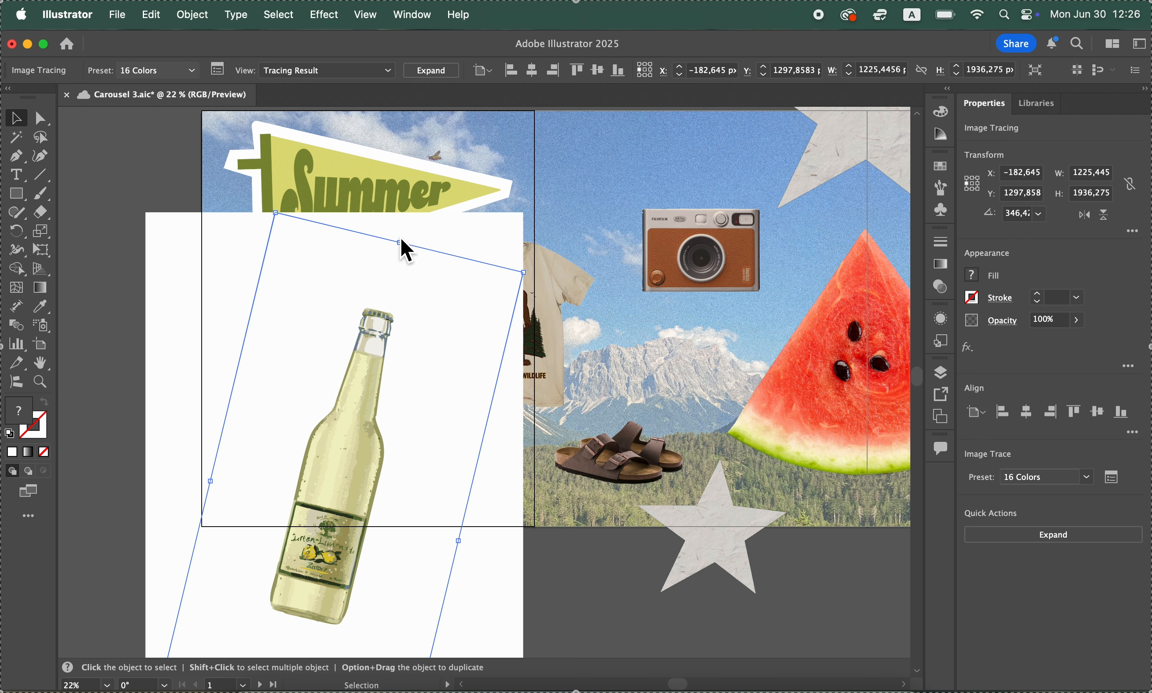
Expand the traced bottle copy into paths and delete its white background shape
{"action": "left_click", "coordinate": [434, 74]}
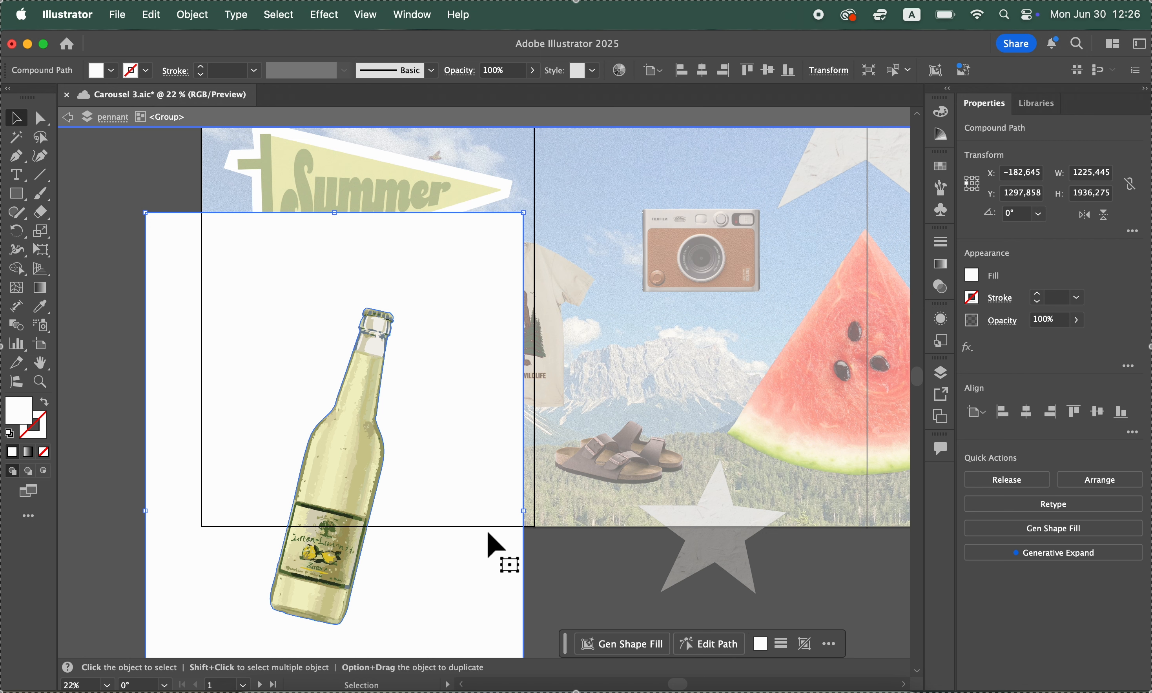
{"action": "key", "text": "Delete"}
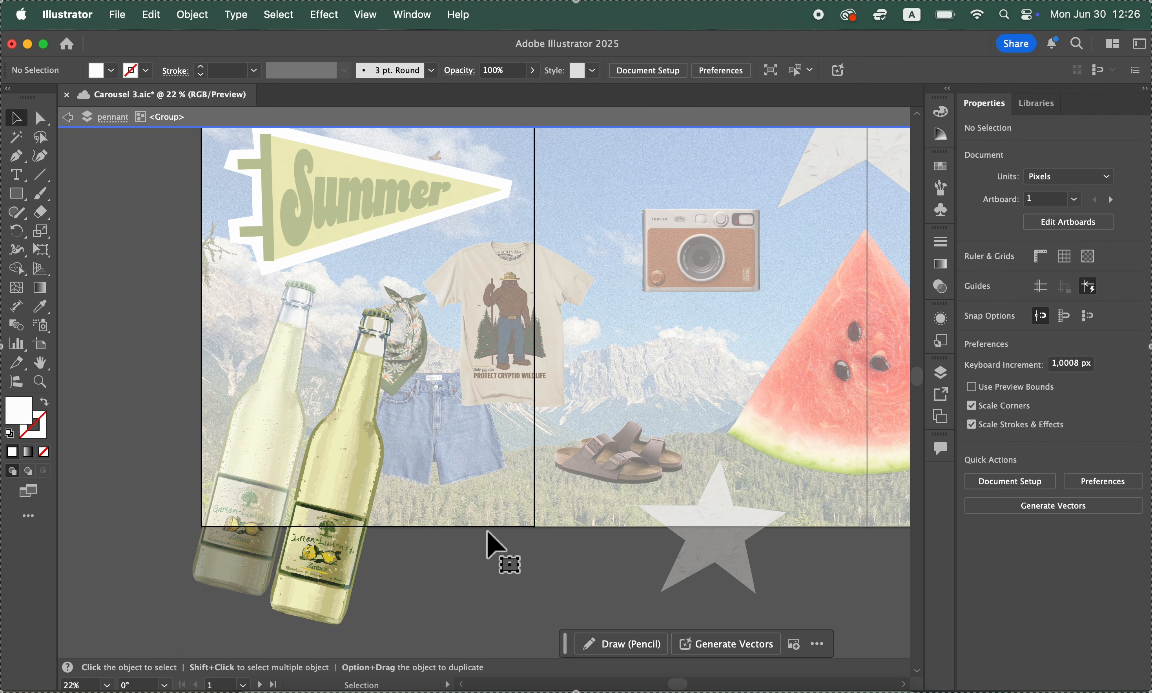
{"action": "double_click", "coordinate": [403, 565]}
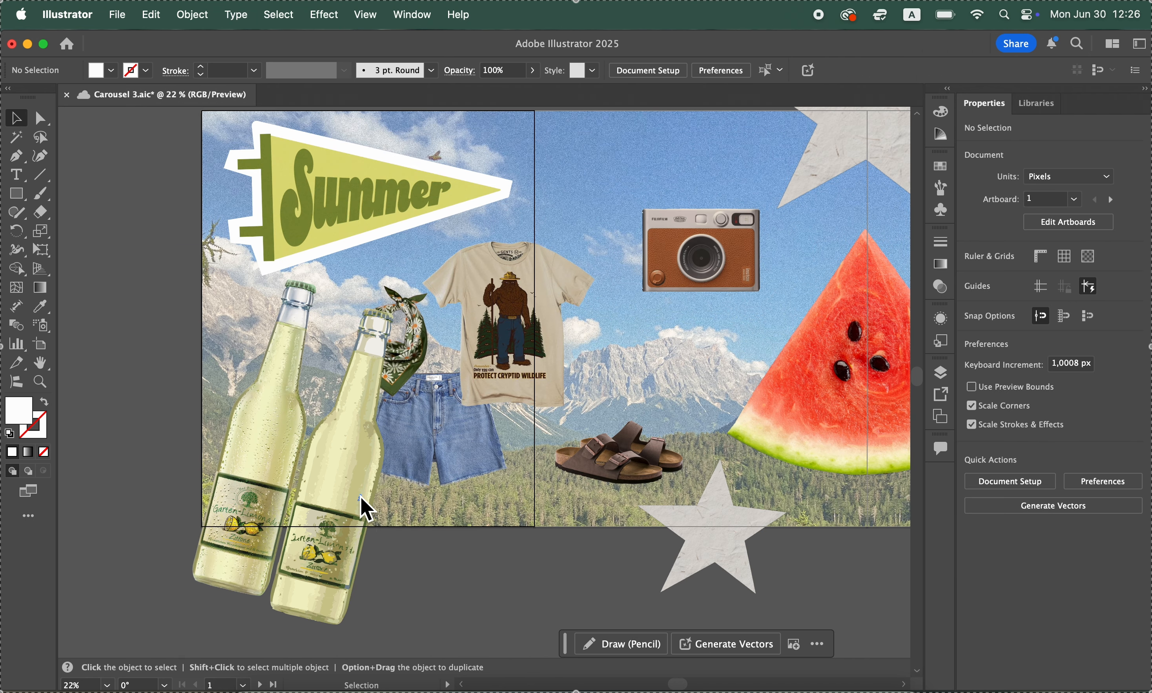
Fill the whole traced bottle group with the White swatch
{"action": "left_click", "coordinate": [364, 508]}
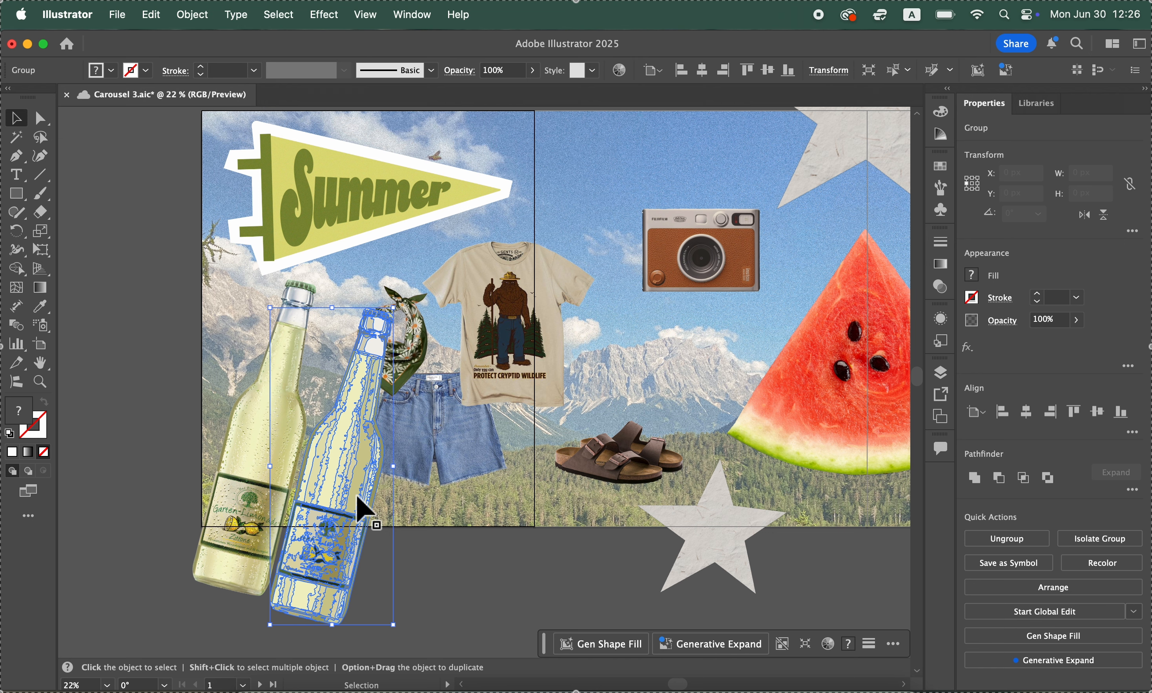
{"action": "left_click", "coordinate": [972, 276]}
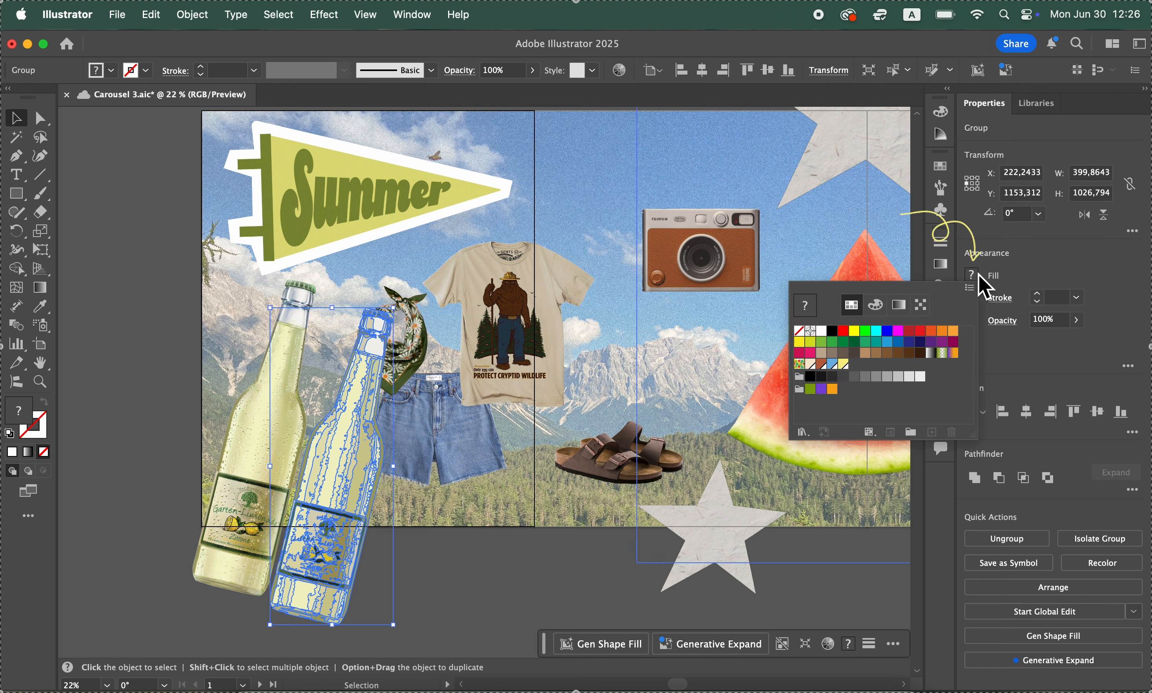
{"action": "left_click", "coordinate": [823, 335]}
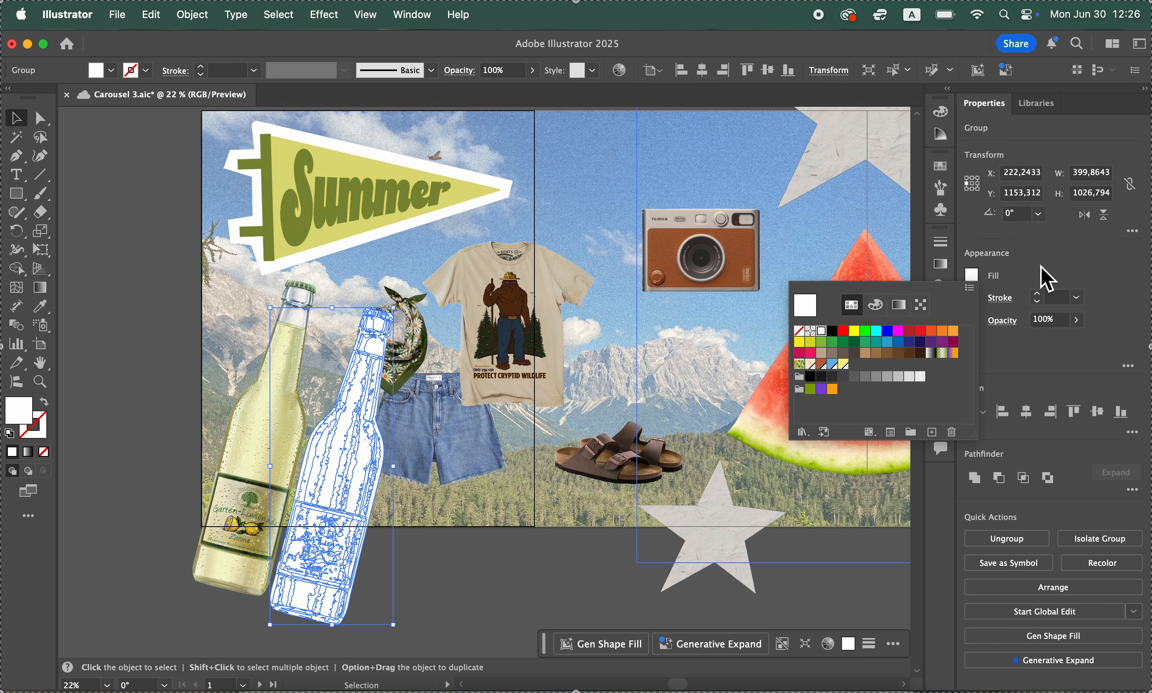
{"action": "left_click", "coordinate": [1041, 266]}
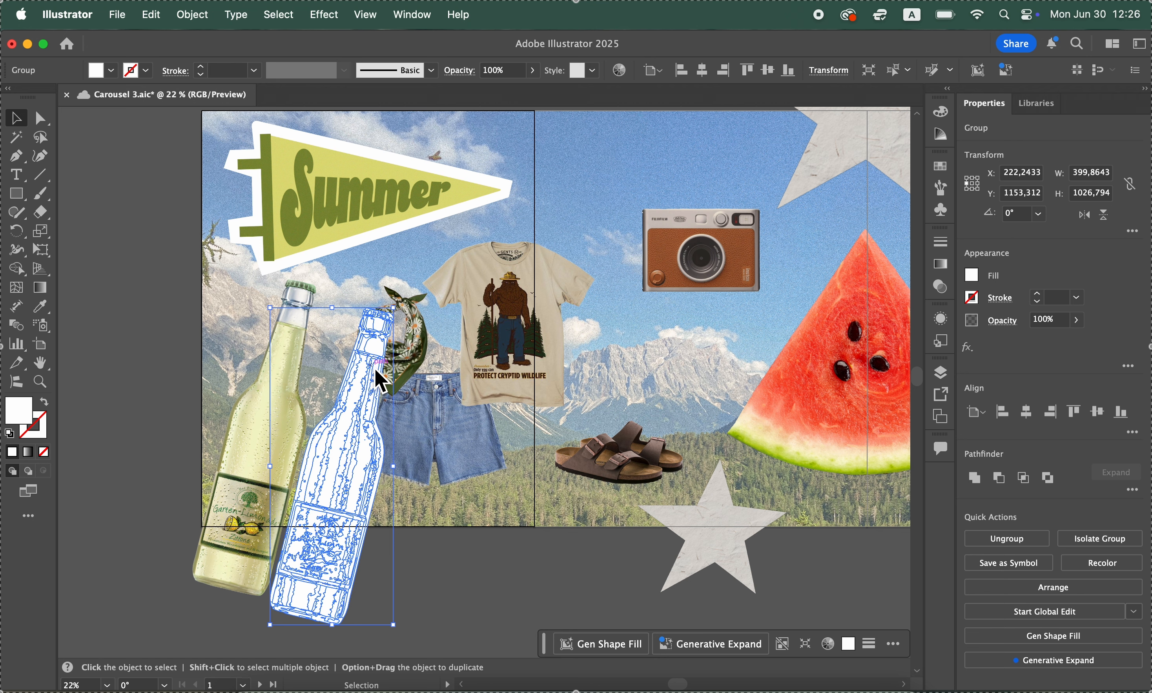
Examine the many separate paths inside the white traced bottle group in the layer list
{"action": "left_click", "coordinate": [944, 374]}
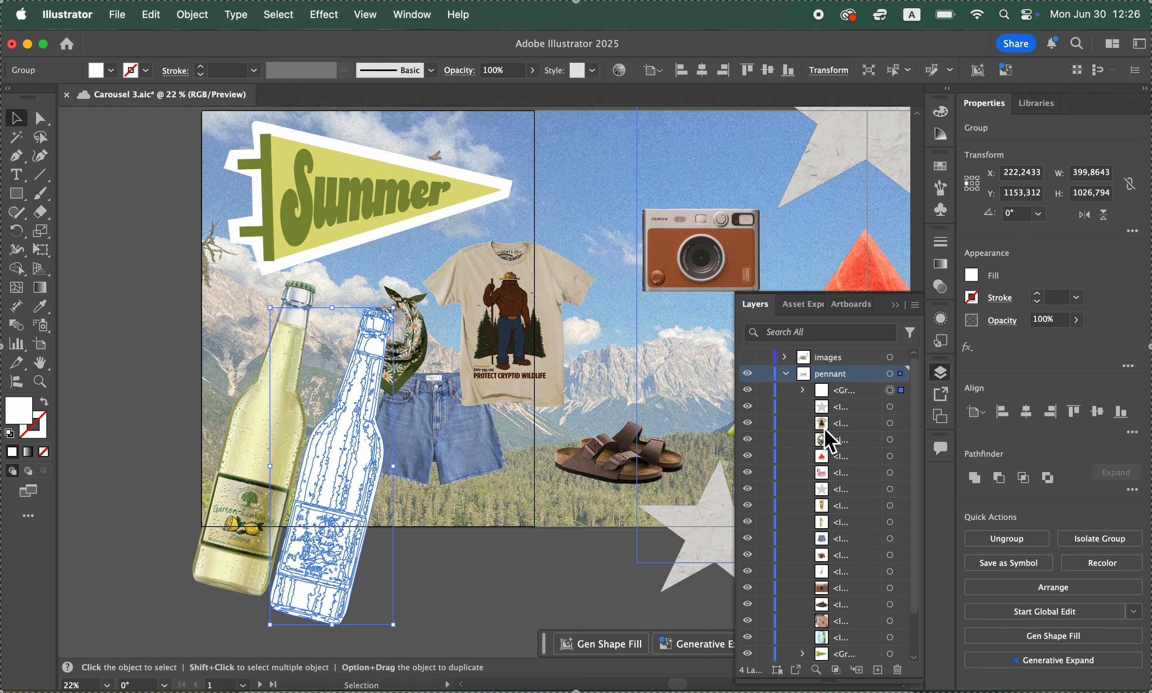
{"action": "left_click", "coordinate": [802, 390]}
{"action": "scroll", "coordinate": [850, 521], "scroll_direction": "down", "scroll_amount": 2}
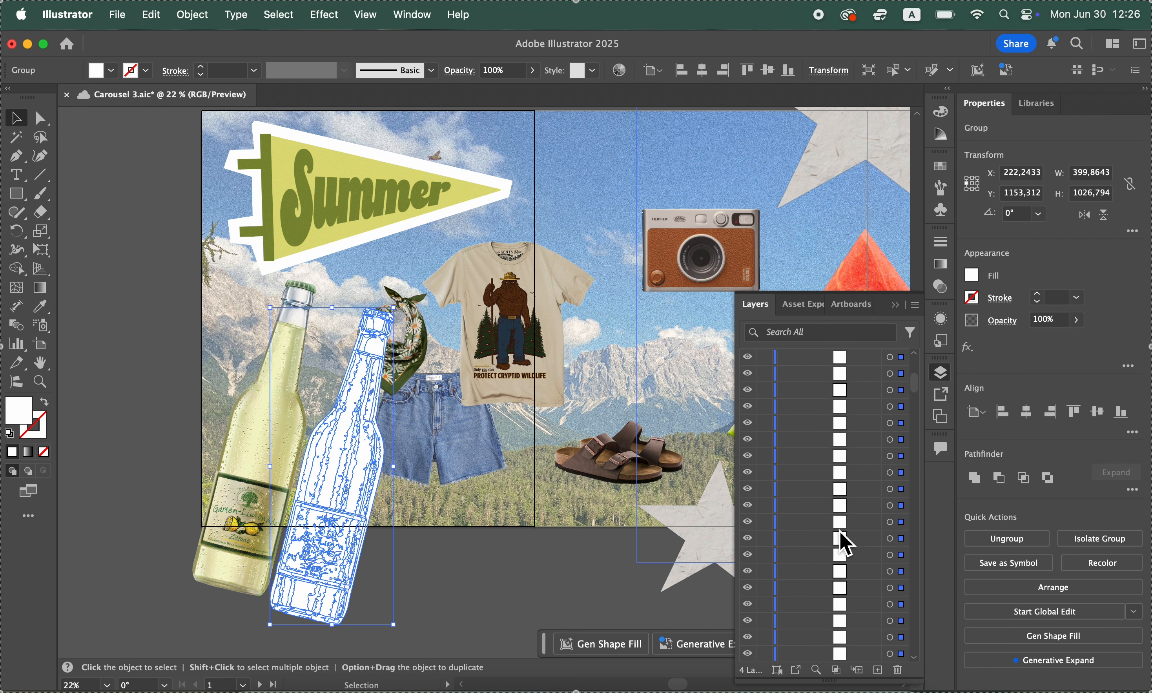
{"action": "scroll", "coordinate": [836, 617], "scroll_direction": "down", "scroll_amount": 5}
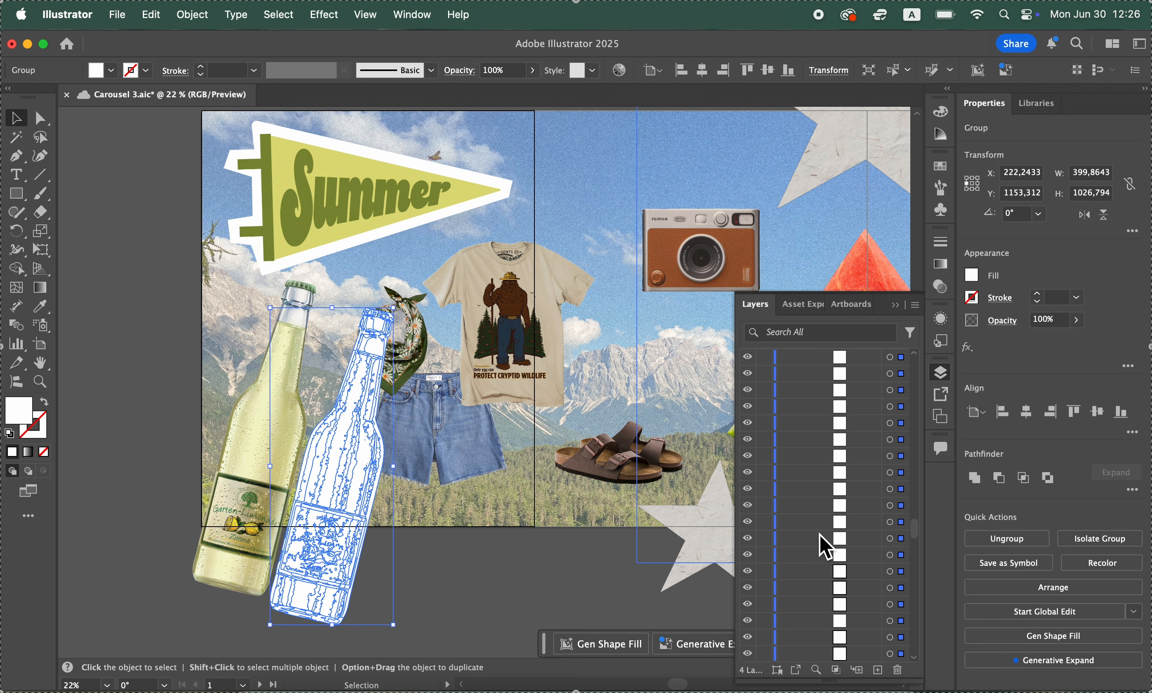
{"action": "scroll", "coordinate": [827, 546], "scroll_direction": "down", "scroll_amount": 5}
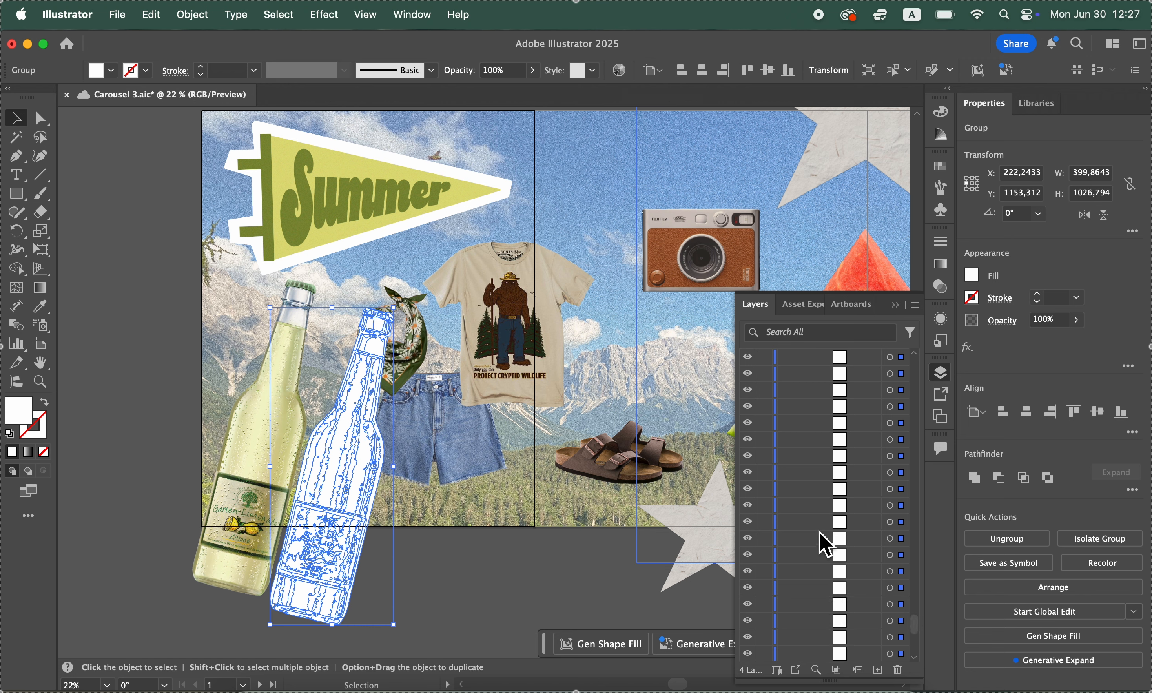
{"action": "scroll", "coordinate": [826, 544], "scroll_direction": "down", "scroll_amount": 5}
{"action": "scroll", "coordinate": [823, 542], "scroll_direction": "up", "scroll_amount": 8}
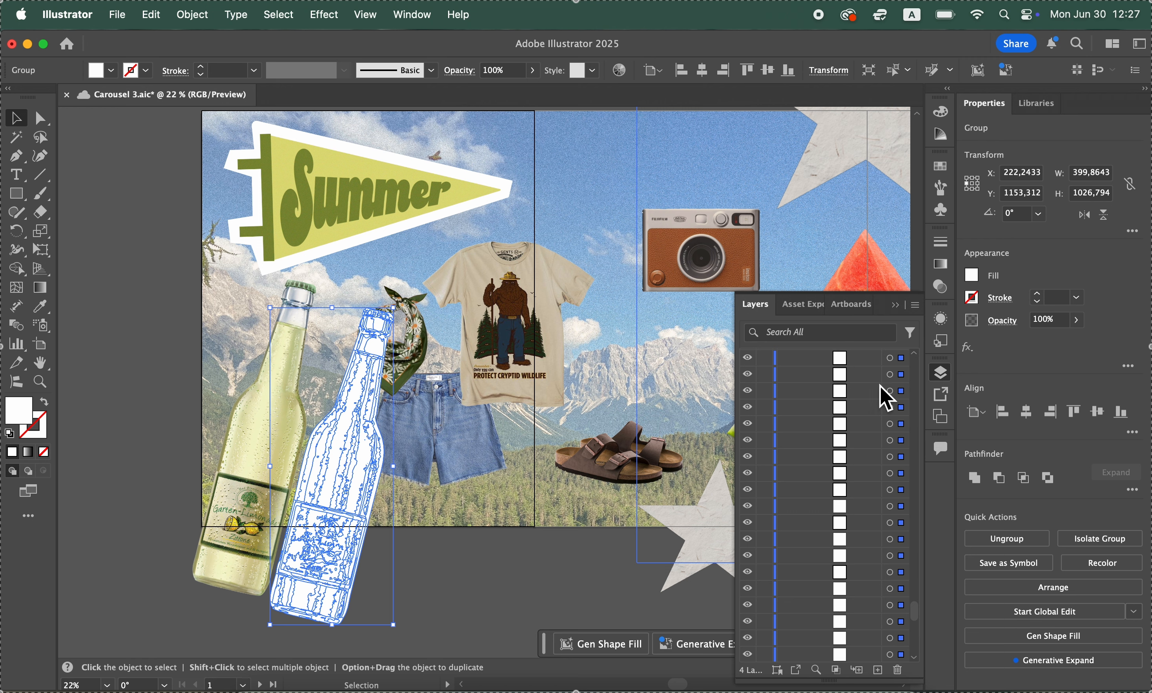
{"action": "scroll", "coordinate": [886, 397], "scroll_direction": "up", "scroll_amount": 10}
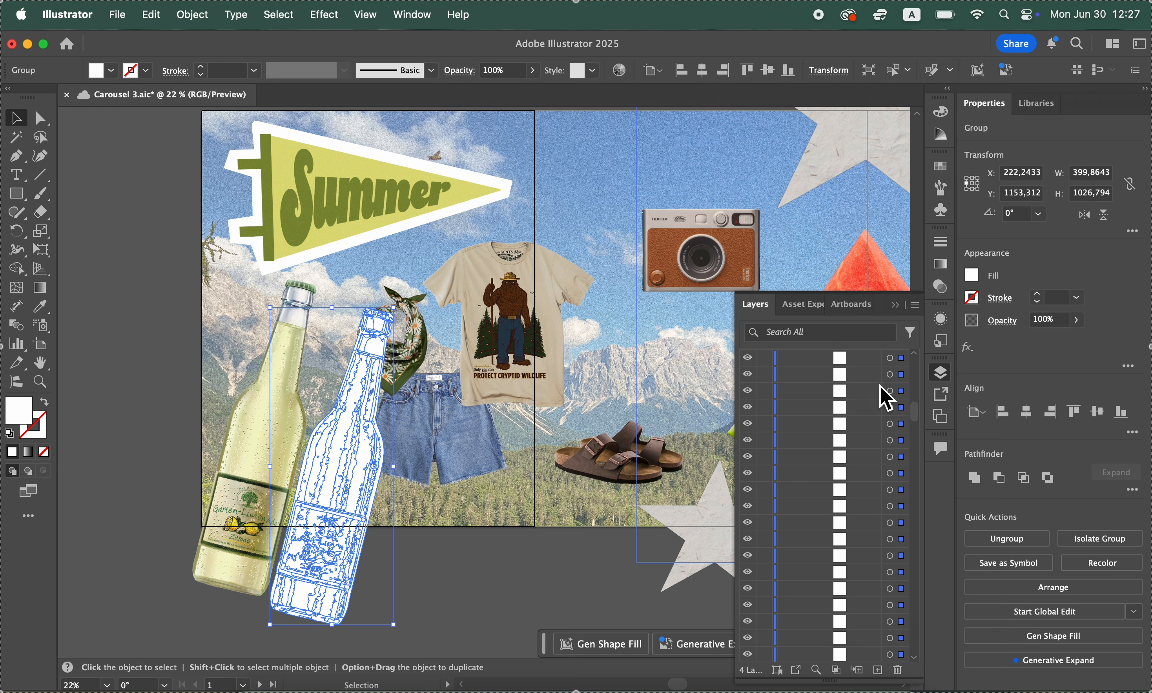
Merge all paths of the white traced bottle group into one solid shape with Pathfinder Unite
{"action": "left_click", "coordinate": [896, 307]}
{"action": "left_click", "coordinate": [974, 477]}
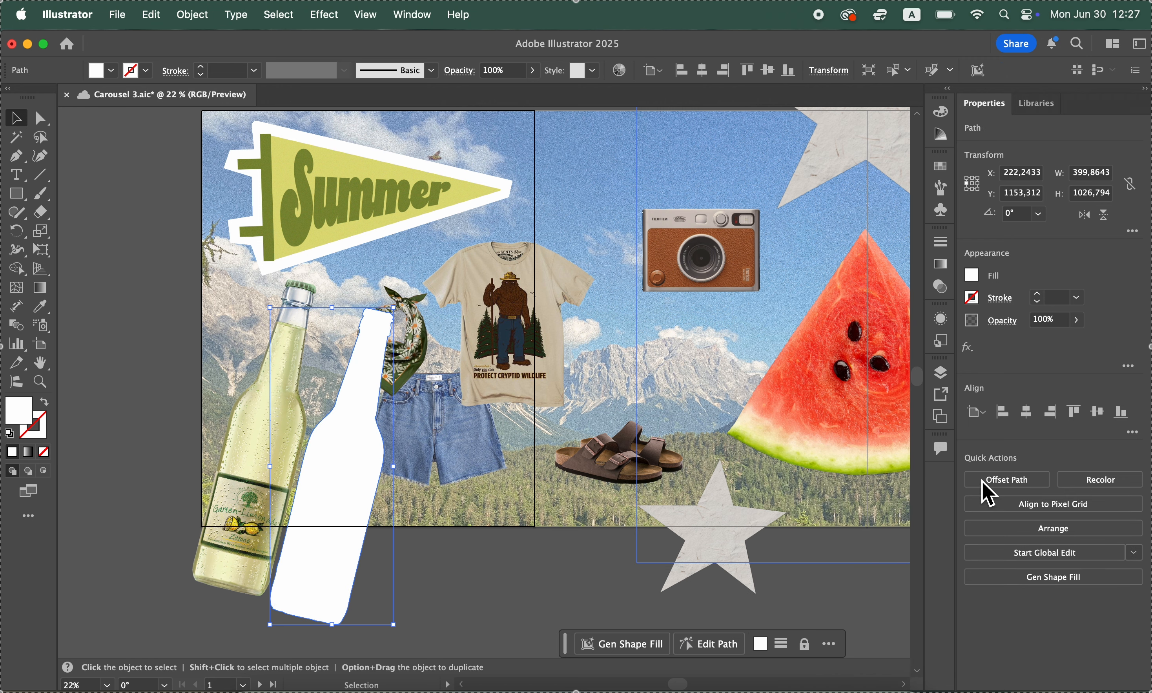
{"action": "left_click", "coordinate": [940, 373]}
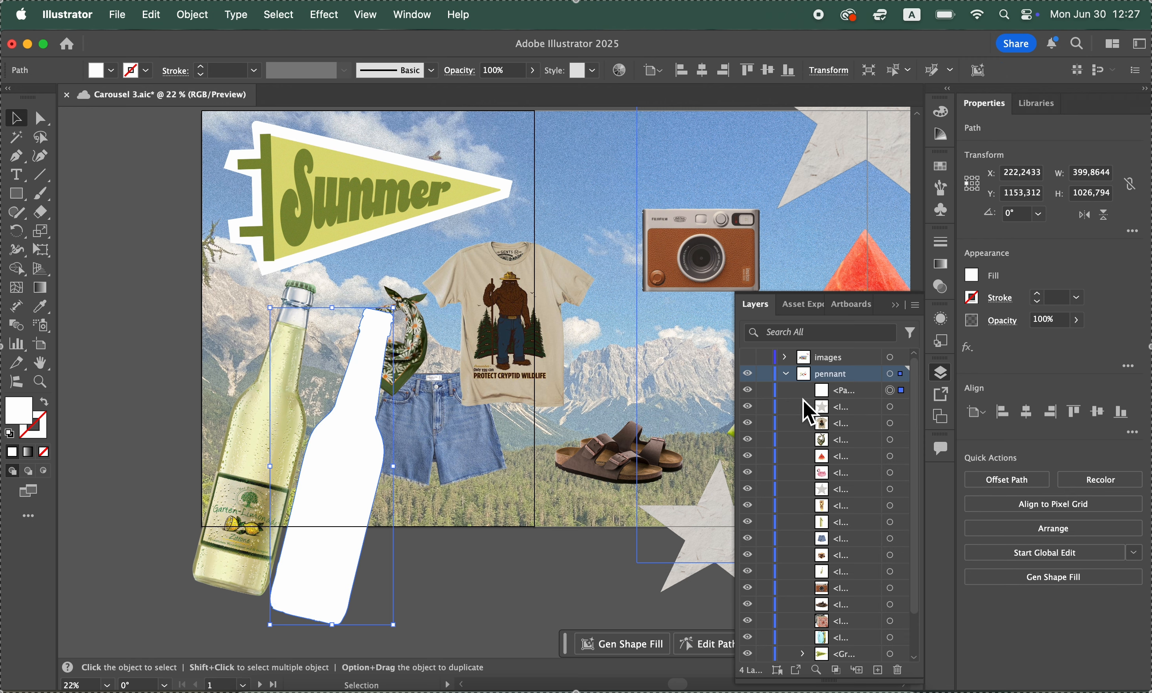
{"action": "left_click", "coordinate": [858, 395]}
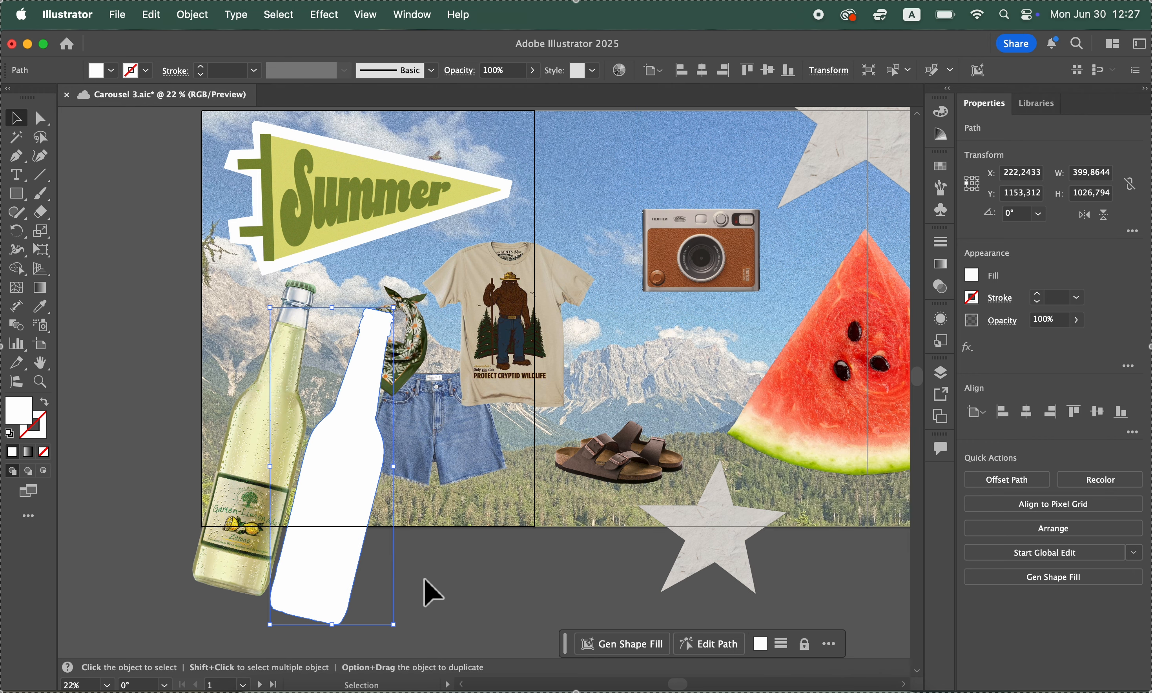
{"action": "left_click", "coordinate": [151, 15]}
{"action": "left_click", "coordinate": [167, 56]}
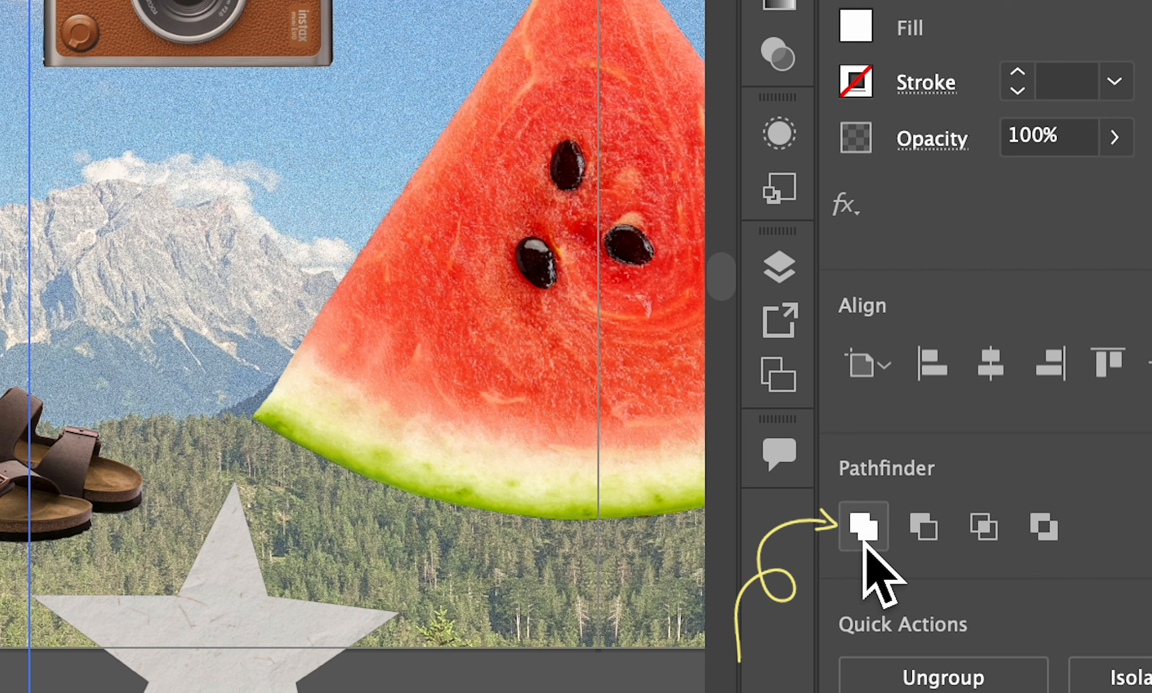
{"action": "left_click", "coordinate": [864, 541]}
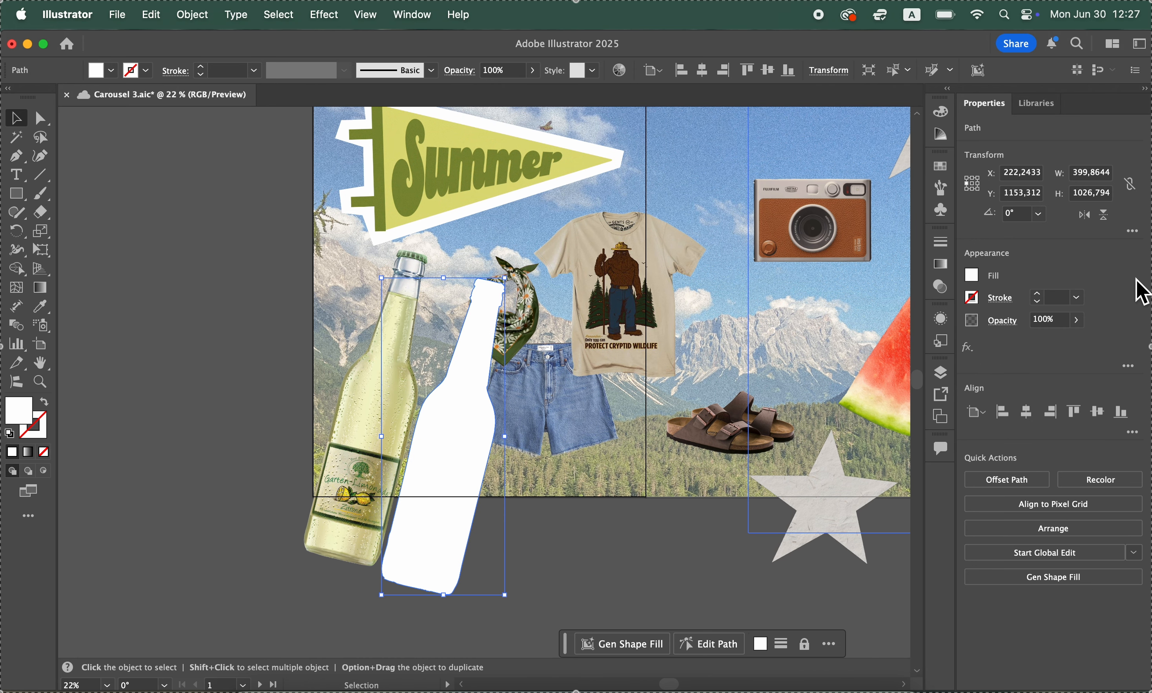
Give the white bottle silhouette a 30 pt white stroke with round caps and round corners
{"action": "left_click", "coordinate": [1057, 302]}
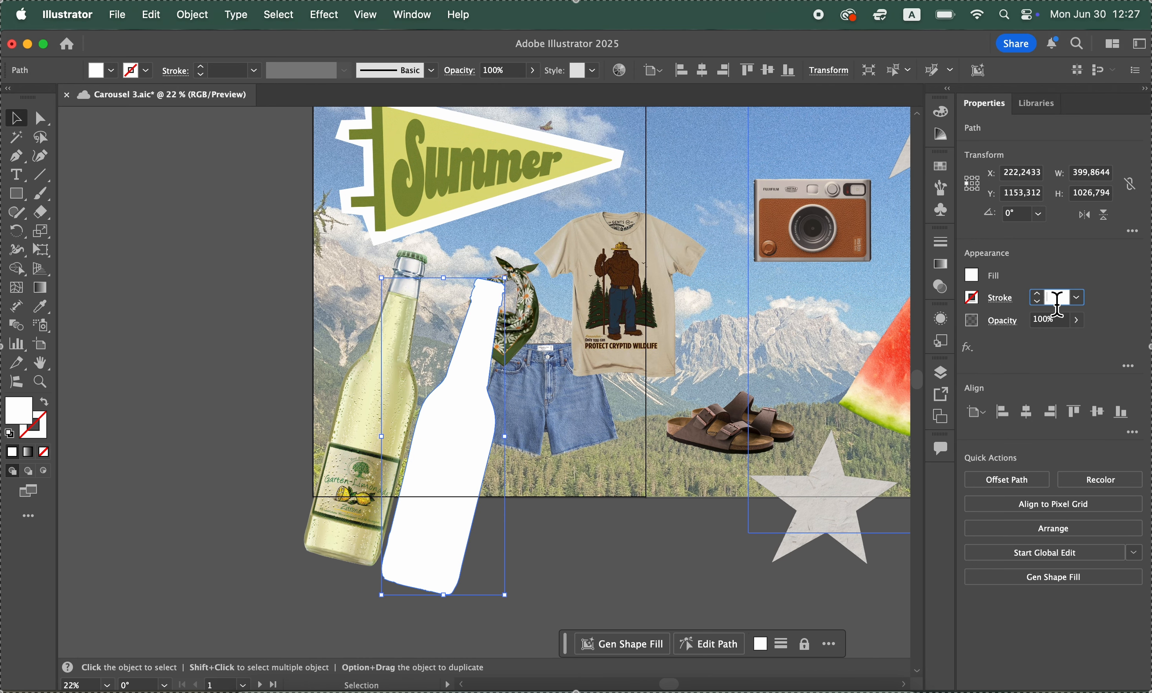
{"action": "key", "text": "Return"}
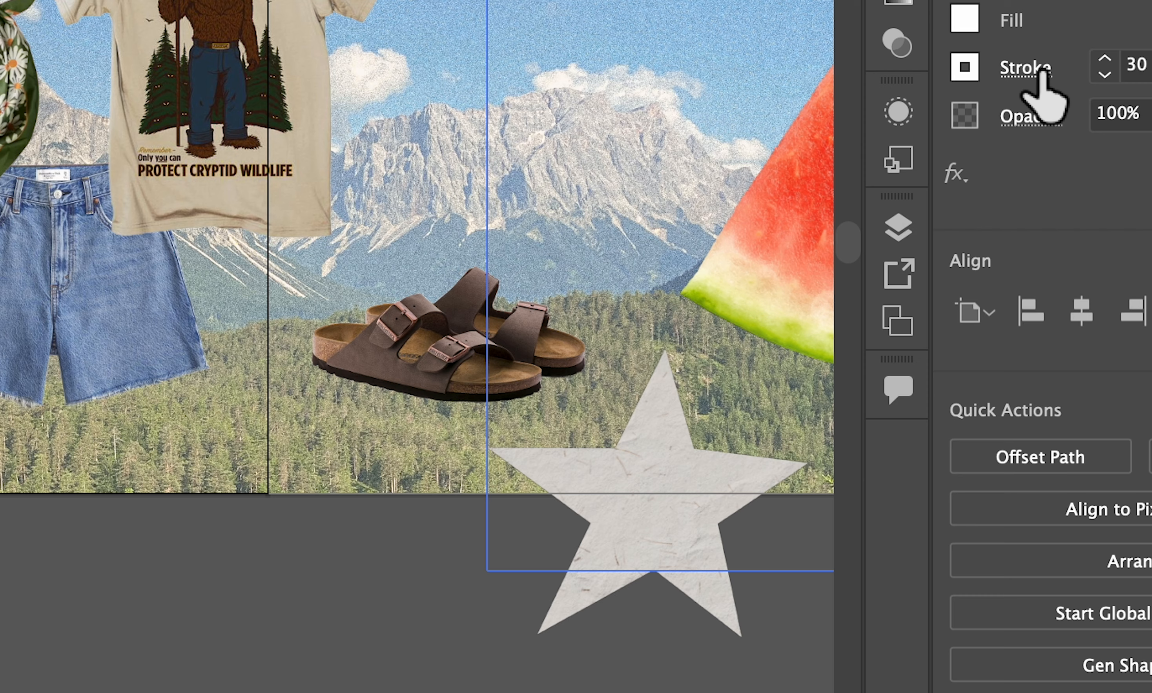
{"action": "left_click", "coordinate": [1000, 297]}
{"action": "left_click", "coordinate": [918, 344]}
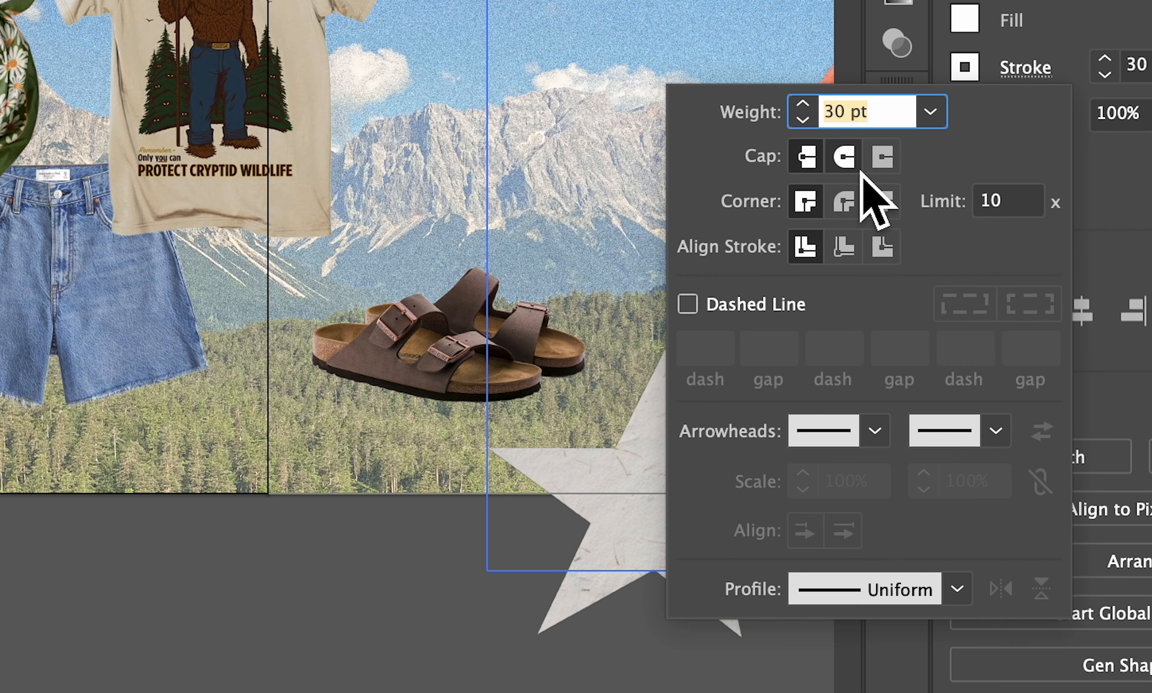
{"action": "left_click", "coordinate": [920, 365]}
{"action": "left_click", "coordinate": [635, 558]}
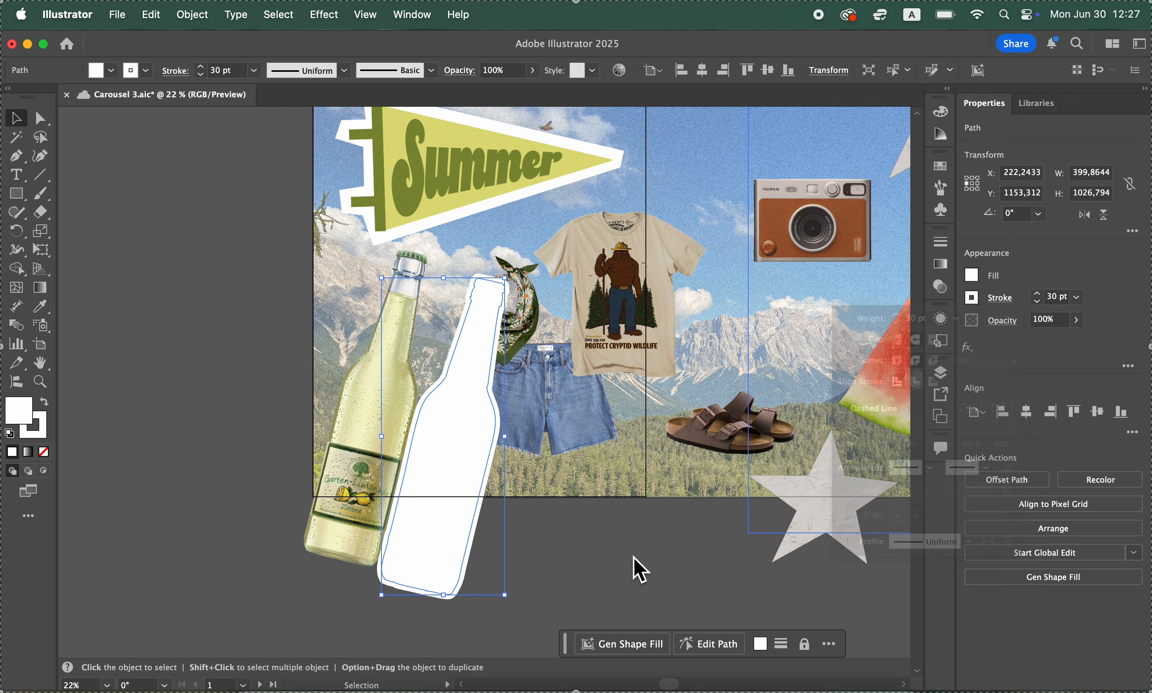
Align the white silhouette over the original lemonade bottle and send it to the back as a sticker outline
{"action": "scroll", "coordinate": [635, 558], "scroll_direction": "left", "scroll_amount": 2}
{"action": "left_click_drag", "start_coordinate": [478, 501], "coordinate": [406, 480]}
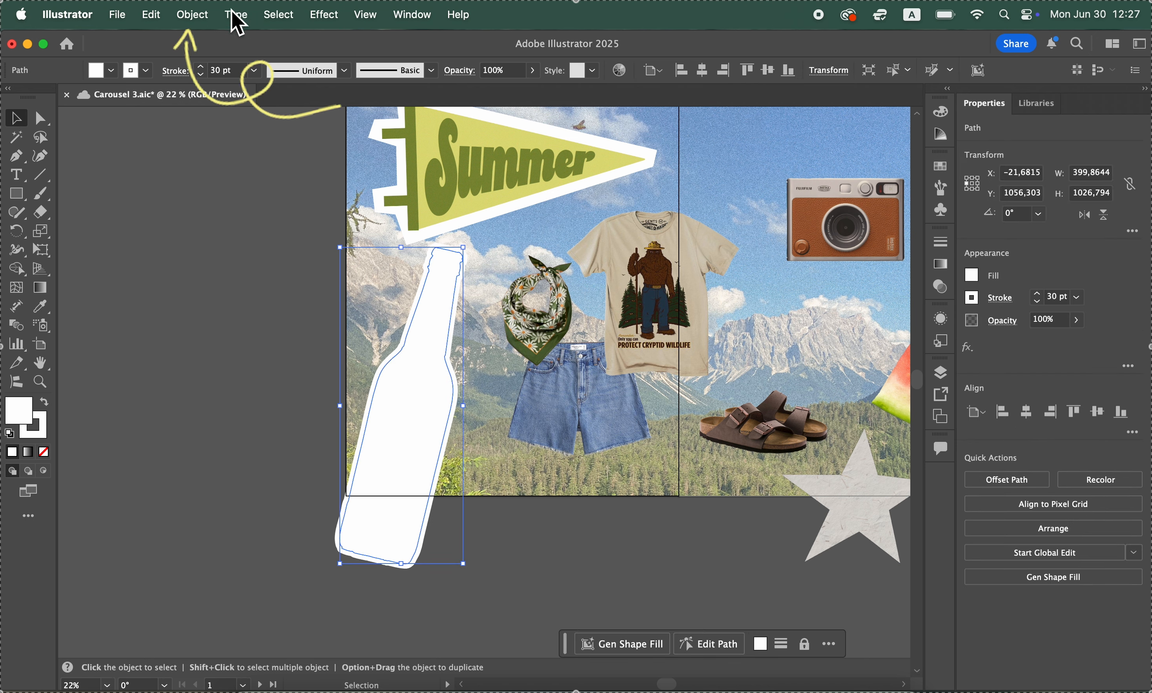
{"action": "left_click", "coordinate": [193, 14]}
{"action": "mouse_move", "coordinate": [214, 71]}
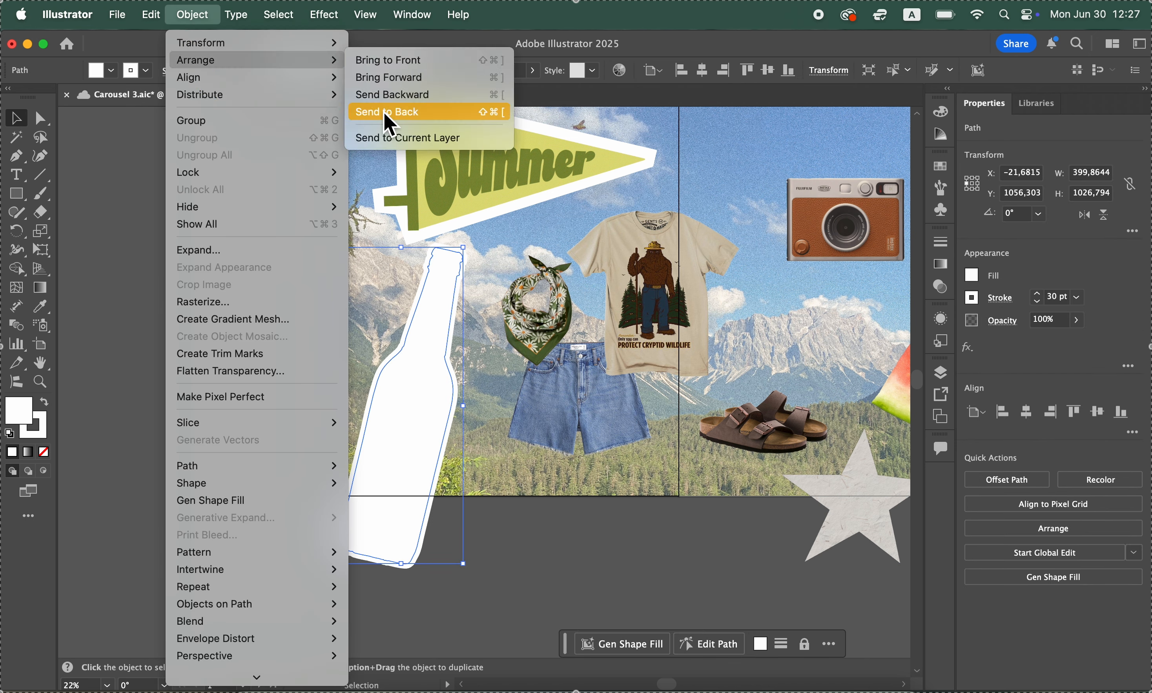
{"action": "left_click", "coordinate": [388, 111]}
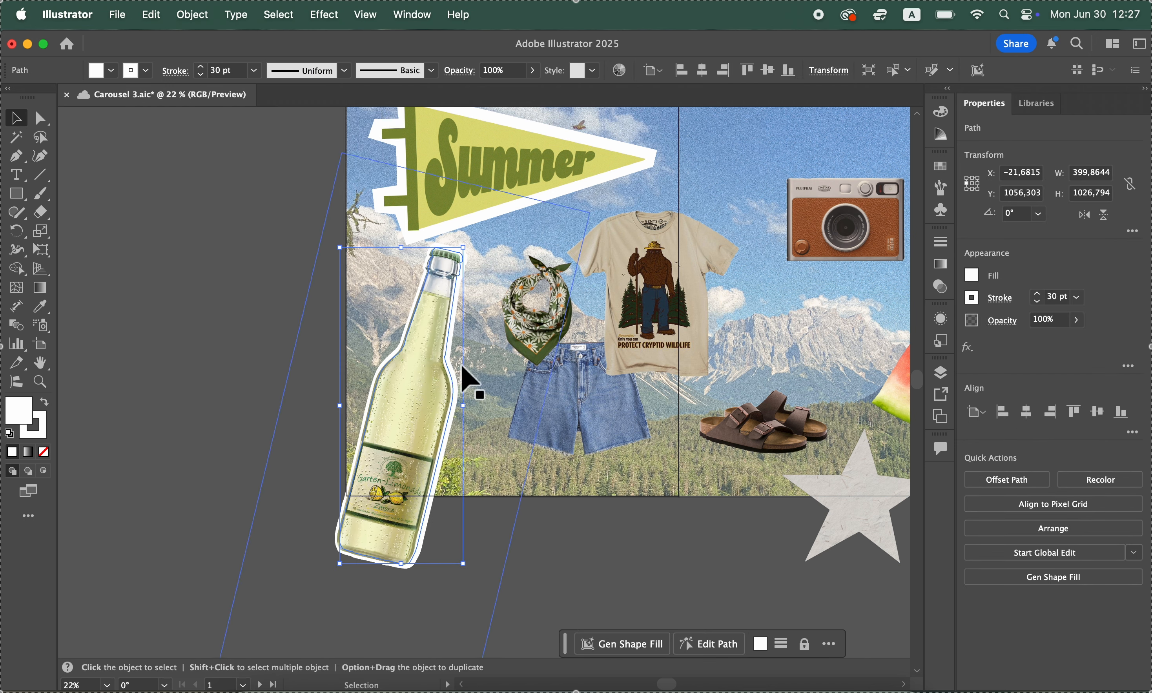
{"action": "left_click", "coordinate": [600, 601]}
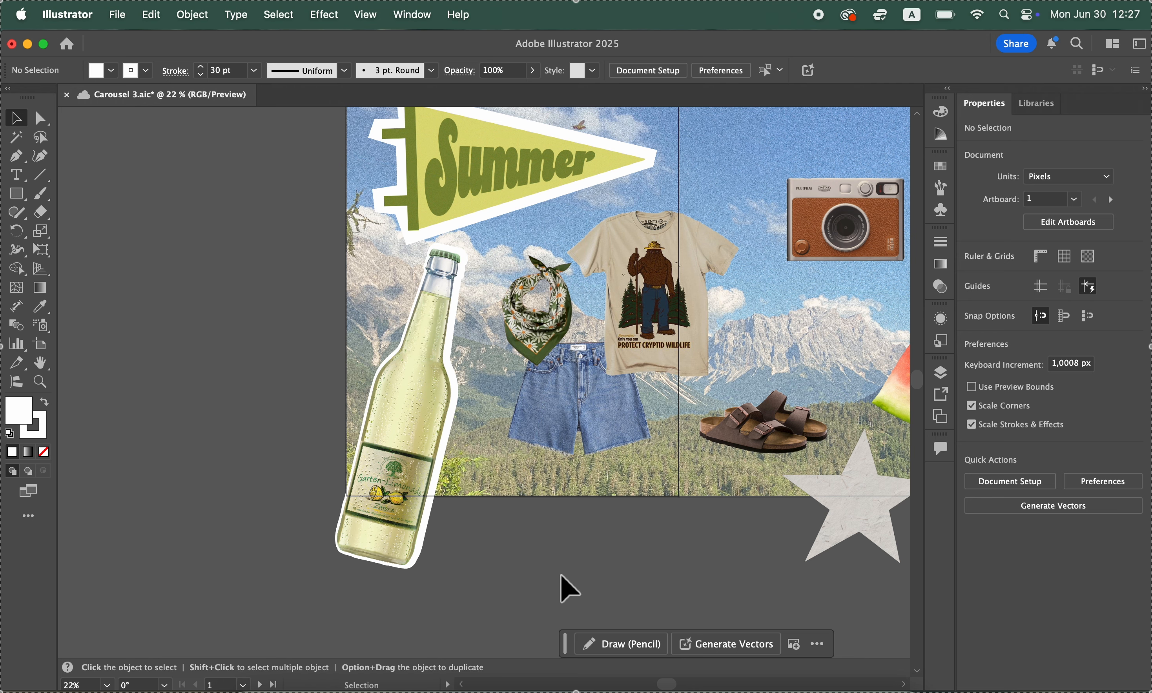
Save the Carousel 3 document with the outlined lemonade bottle
{"action": "scroll", "coordinate": [559, 566], "scroll_direction": "right", "scroll_amount": 4}
{"action": "scroll", "coordinate": [559, 566], "scroll_direction": "up", "scroll_amount": 1}
{"action": "scroll", "coordinate": [559, 566], "scroll_direction": "down", "scroll_amount": 2}
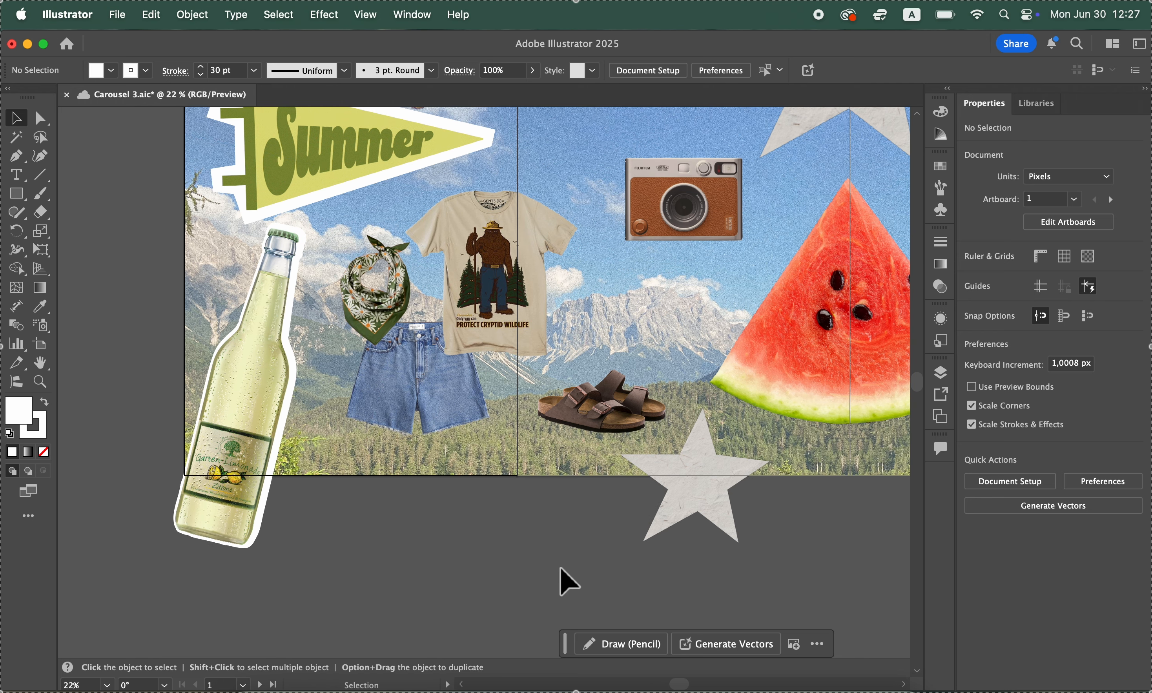
{"action": "scroll", "coordinate": [317, 495], "scroll_direction": "up", "scroll_amount": 1}
{"action": "scroll", "coordinate": [318, 495], "scroll_direction": "up", "scroll_amount": 2}
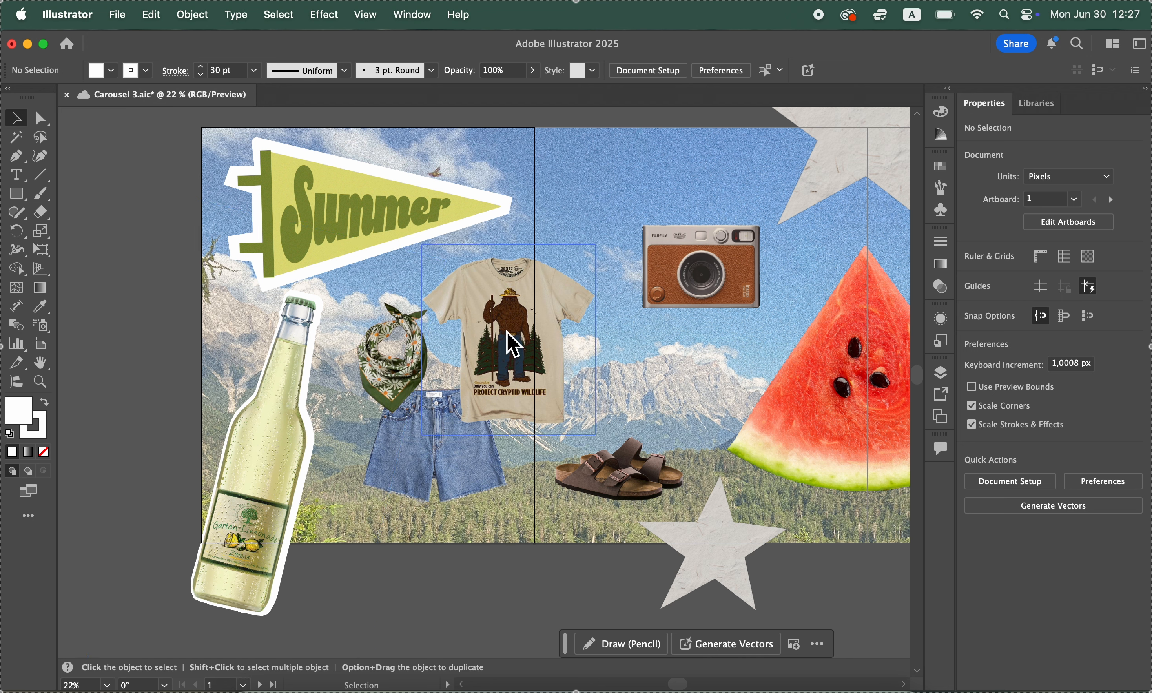
{"action": "key", "text": "super+s"}
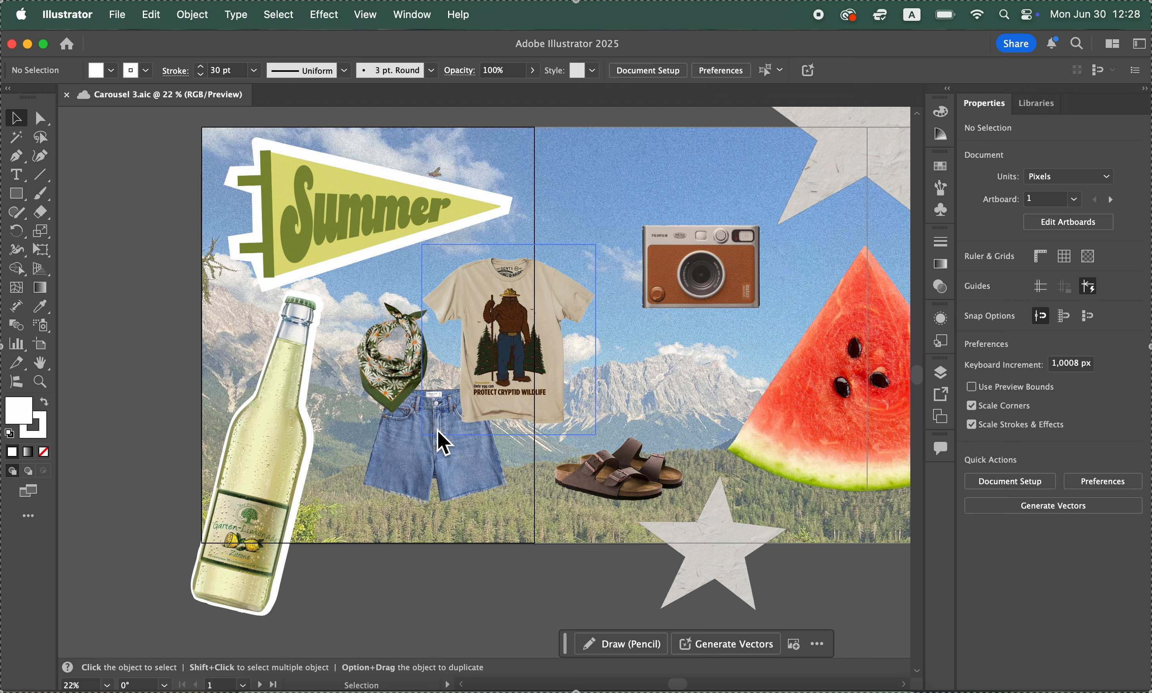
Look over the cut-outs that still lack a white outline, from the T-shirt to the water bottle
{"action": "scroll", "coordinate": [439, 432], "scroll_direction": "right", "scroll_amount": 6}
{"action": "scroll", "coordinate": [439, 432], "scroll_direction": "up", "scroll_amount": 2}
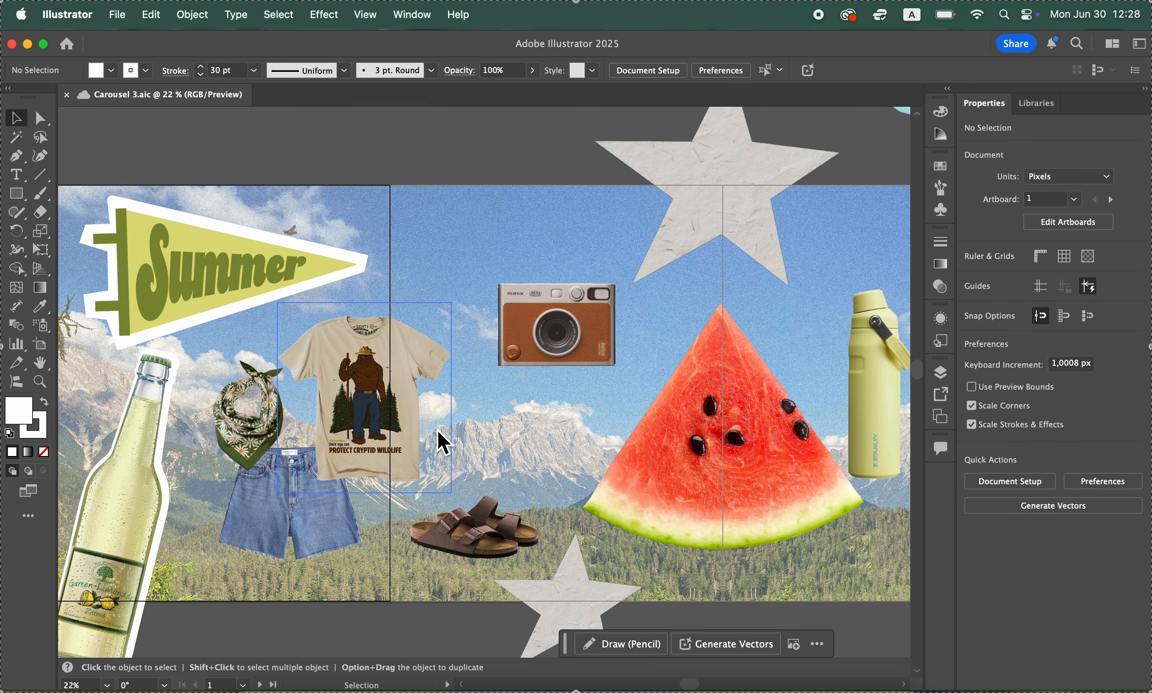
{"action": "scroll", "coordinate": [438, 432], "scroll_direction": "right", "scroll_amount": 3}
{"action": "scroll", "coordinate": [438, 431], "scroll_direction": "down", "scroll_amount": 1}
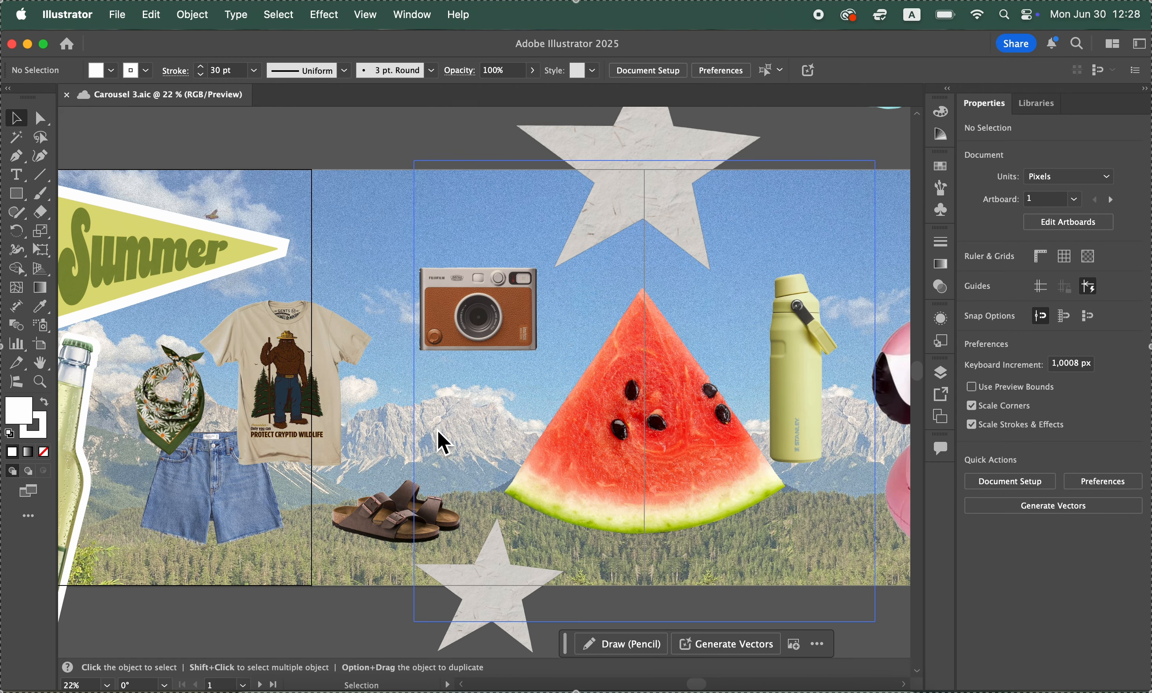
{"action": "scroll", "coordinate": [437, 430], "scroll_direction": "right", "scroll_amount": 1}
{"action": "scroll", "coordinate": [437, 430], "scroll_direction": "up", "scroll_amount": 1}
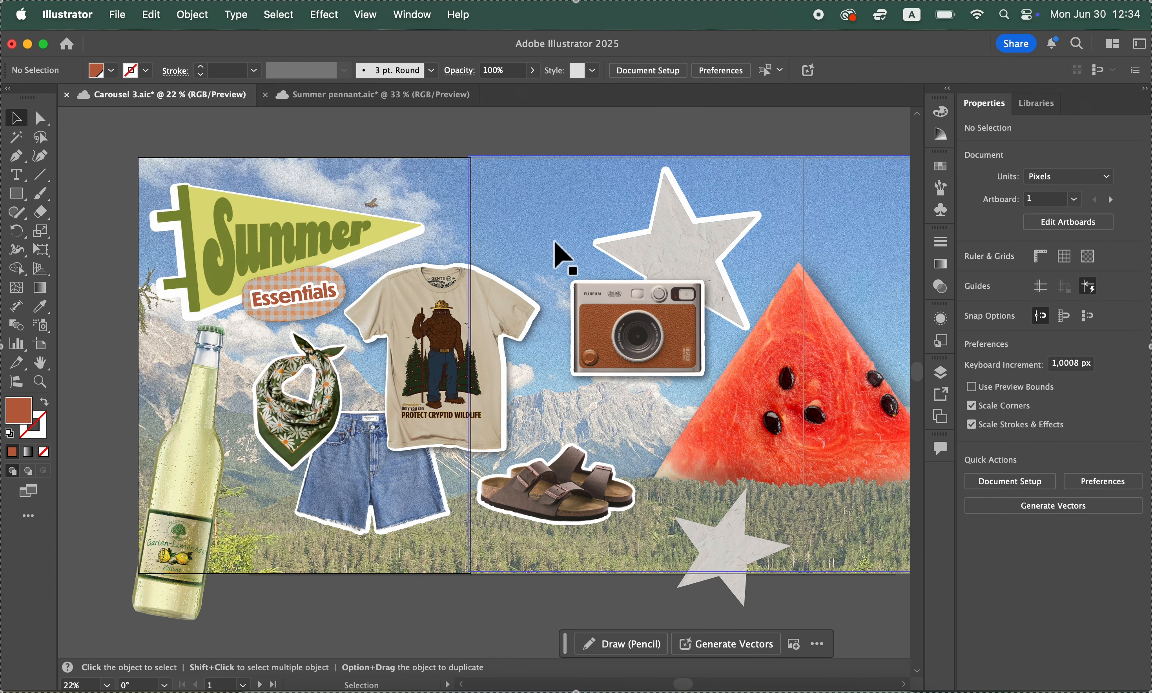
Review the outlined and shadowed cut-outs across all artboards, including the watermelon, water bottle, sunscreen and backpack
{"action": "scroll", "coordinate": [554, 241], "scroll_direction": "right", "scroll_amount": 3}
{"action": "scroll", "coordinate": [554, 241], "scroll_direction": "up", "scroll_amount": 1}
{"action": "scroll", "coordinate": [554, 242], "scroll_direction": "left", "scroll_amount": 3}
{"action": "scroll", "coordinate": [554, 242], "scroll_direction": "up", "scroll_amount": 1}
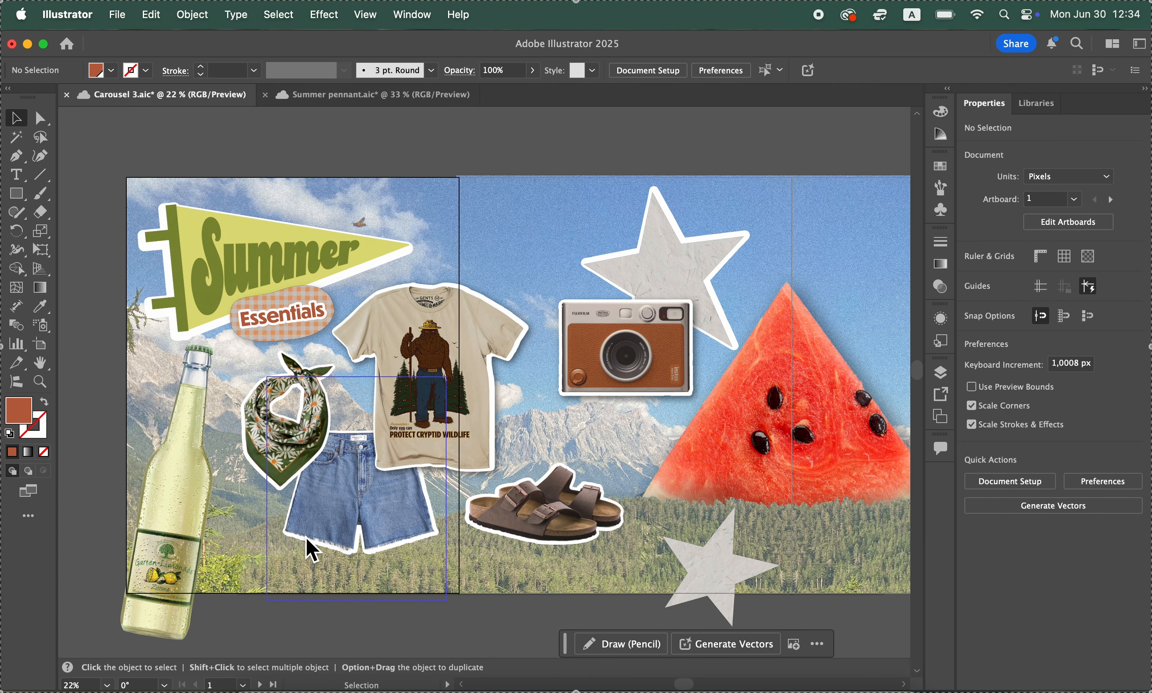
{"action": "scroll", "coordinate": [825, 433], "scroll_direction": "right", "scroll_amount": 10}
{"action": "scroll", "coordinate": [740, 462], "scroll_direction": "up", "scroll_amount": 1}
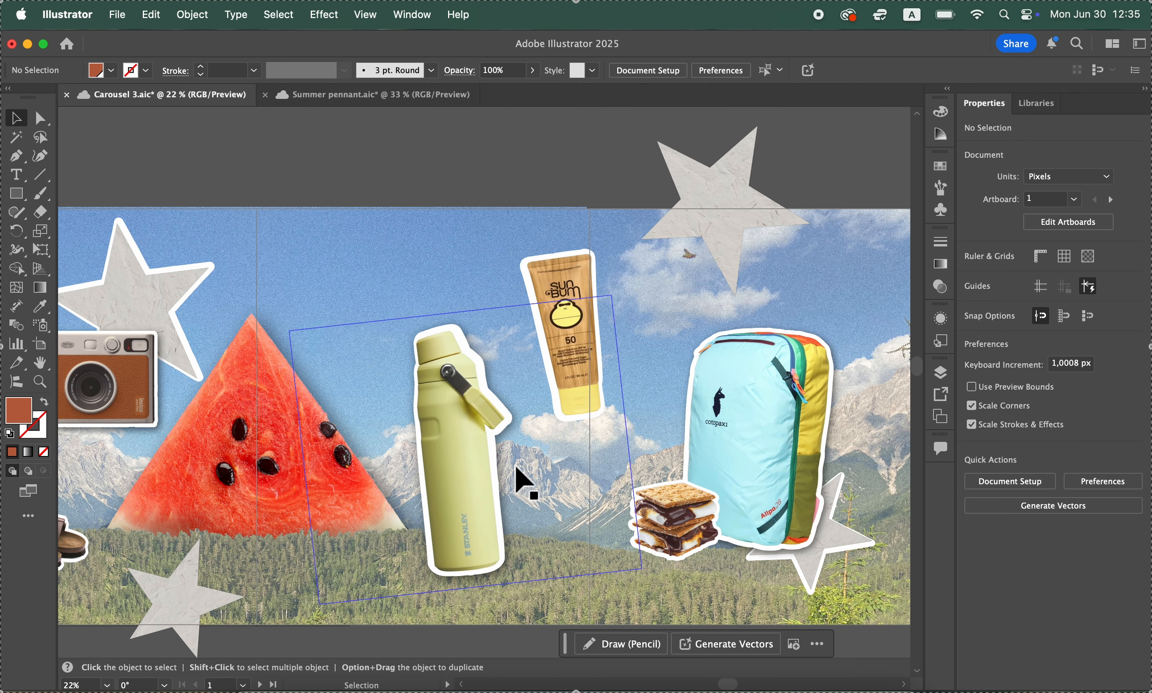
{"action": "scroll", "coordinate": [412, 486], "scroll_direction": "left", "scroll_amount": 10}
{"action": "scroll", "coordinate": [412, 486], "scroll_direction": "down", "scroll_amount": 1}
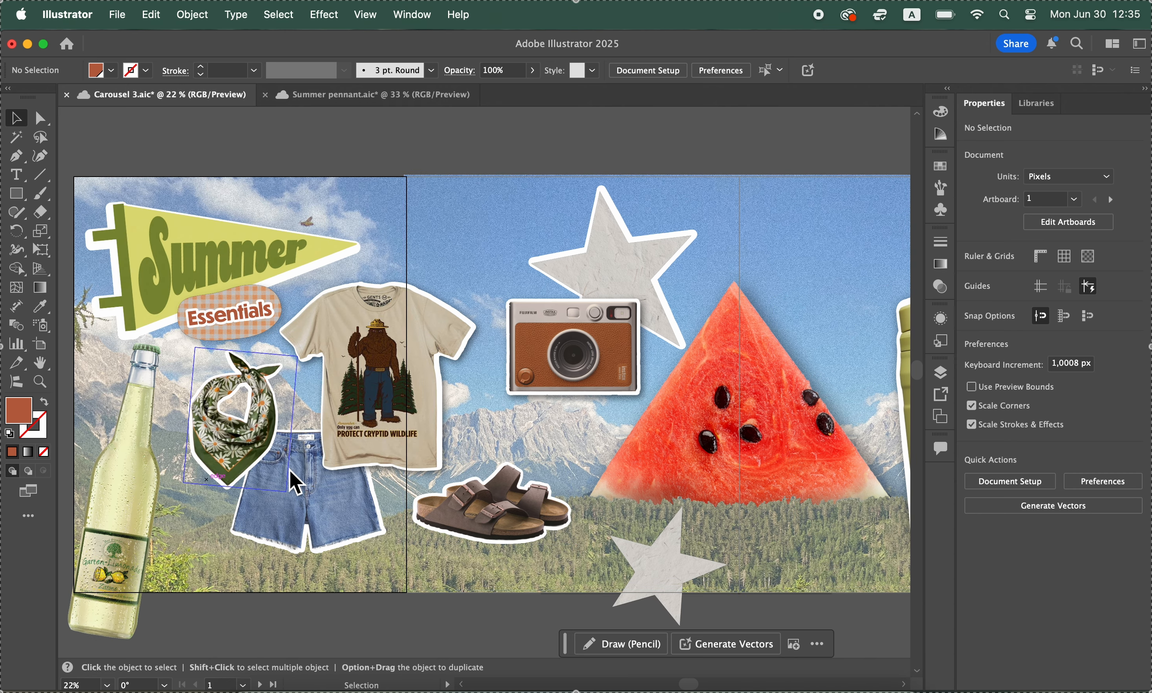
{"action": "scroll", "coordinate": [509, 407], "scroll_direction": "right", "scroll_amount": 10}
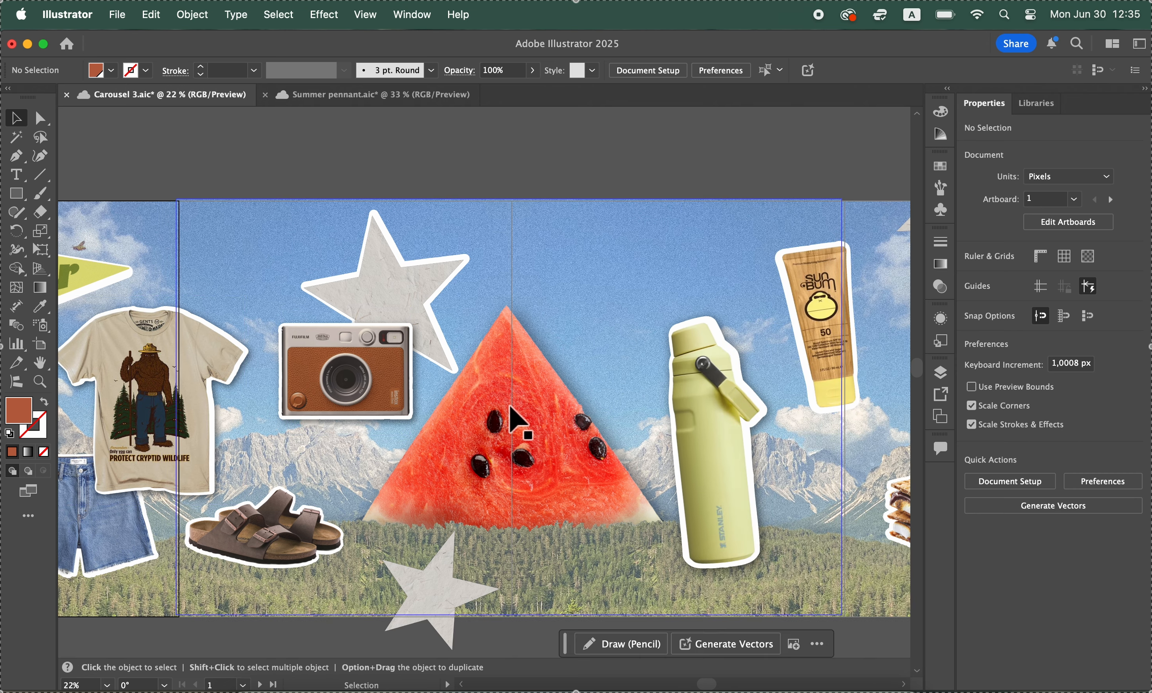
{"action": "scroll", "coordinate": [510, 407], "scroll_direction": "left", "scroll_amount": 11}
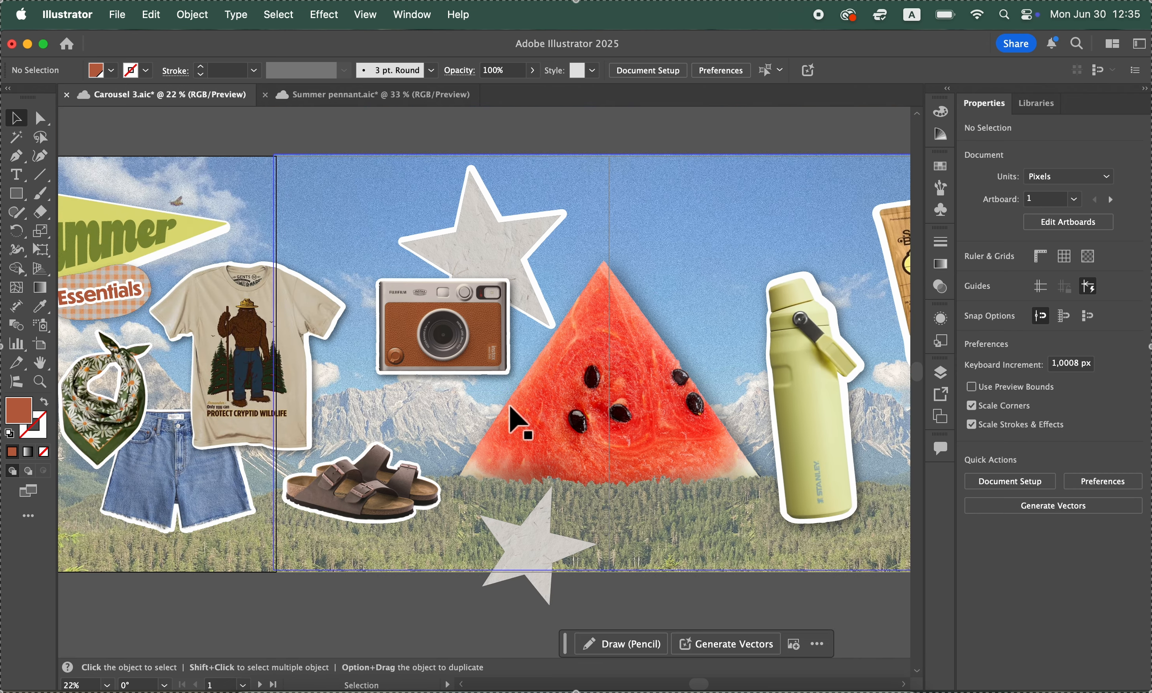
{"action": "scroll", "coordinate": [517, 420], "scroll_direction": "right", "scroll_amount": 8}
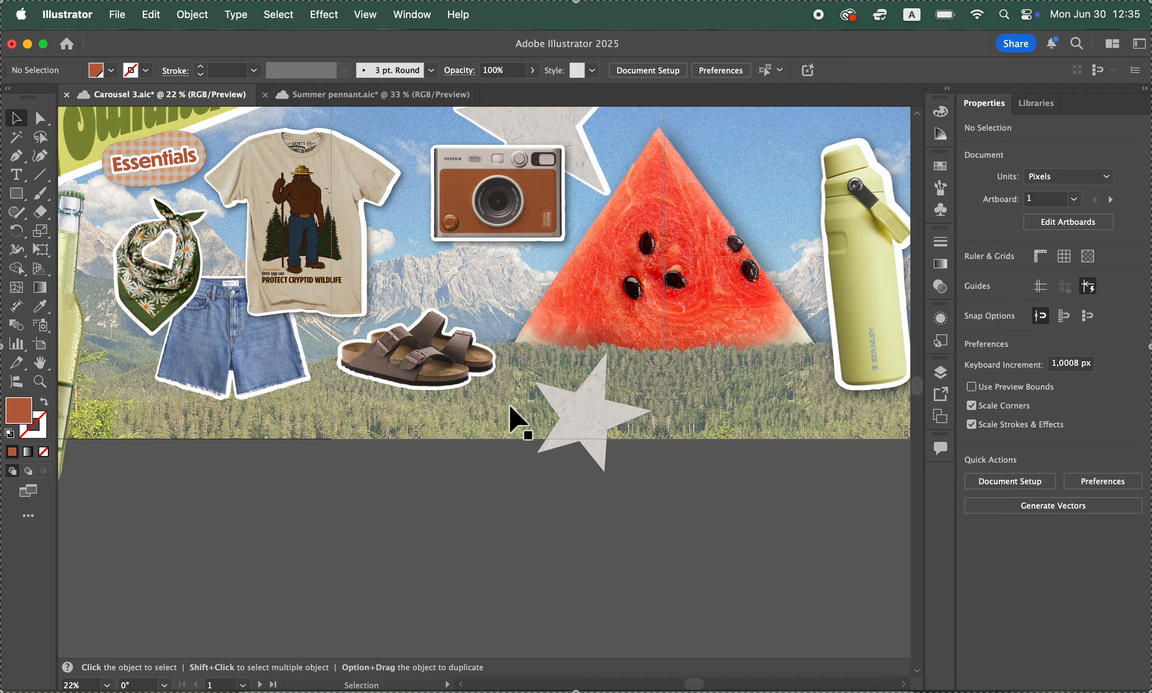
{"action": "scroll", "coordinate": [517, 420], "scroll_direction": "left", "scroll_amount": 9}
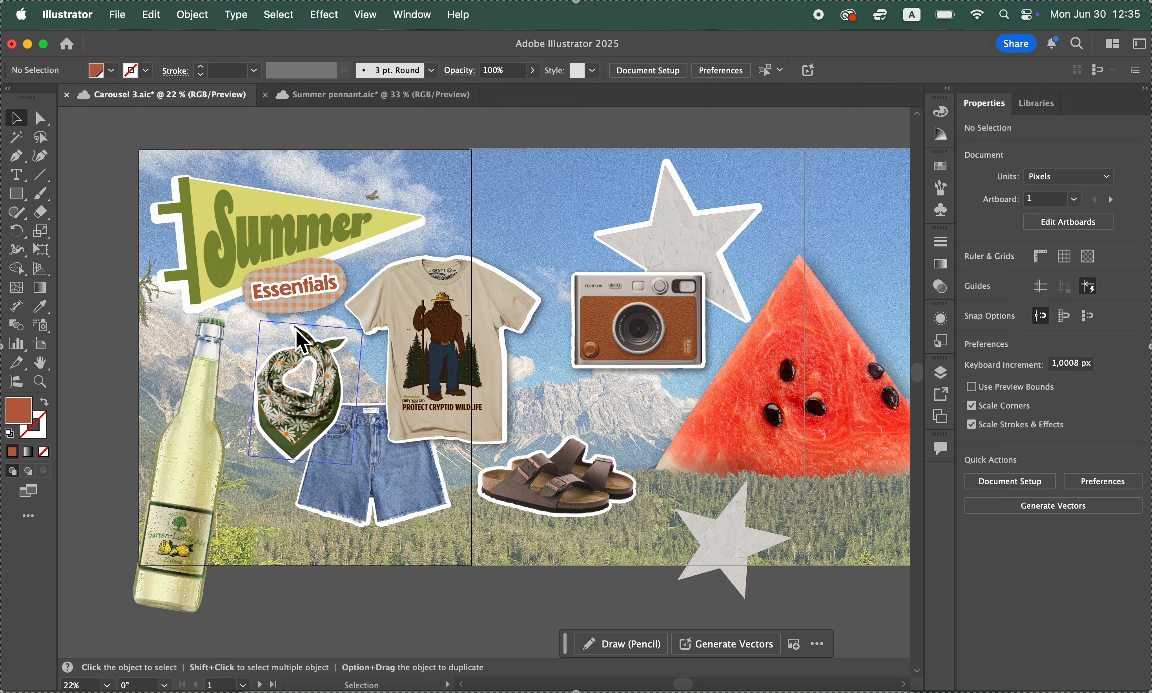
Draw an orange-brown ellipse about 577 by 308 px in the empty area above the first artboard
{"action": "scroll", "coordinate": [280, 285], "scroll_direction": "up", "scroll_amount": 5}
{"action": "scroll", "coordinate": [280, 285], "scroll_direction": "left", "scroll_amount": 3}
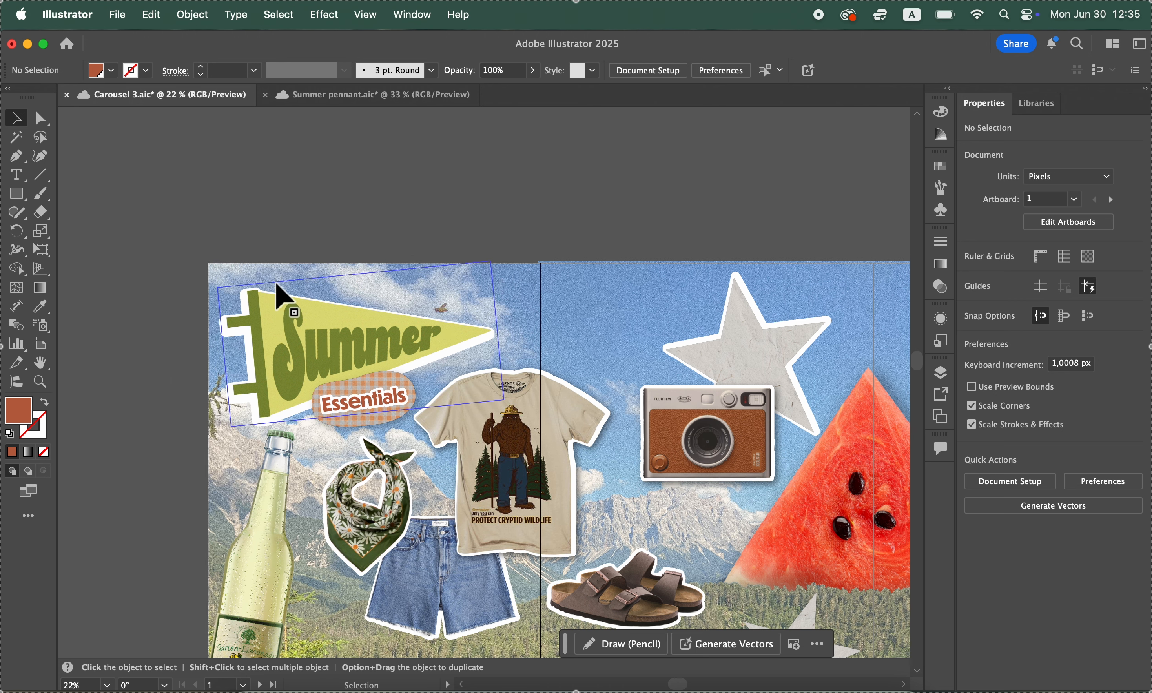
{"action": "scroll", "coordinate": [276, 283], "scroll_direction": "up", "scroll_amount": 2}
{"action": "scroll", "coordinate": [277, 283], "scroll_direction": "left", "scroll_amount": 2}
{"action": "left_click", "coordinate": [27, 201]}
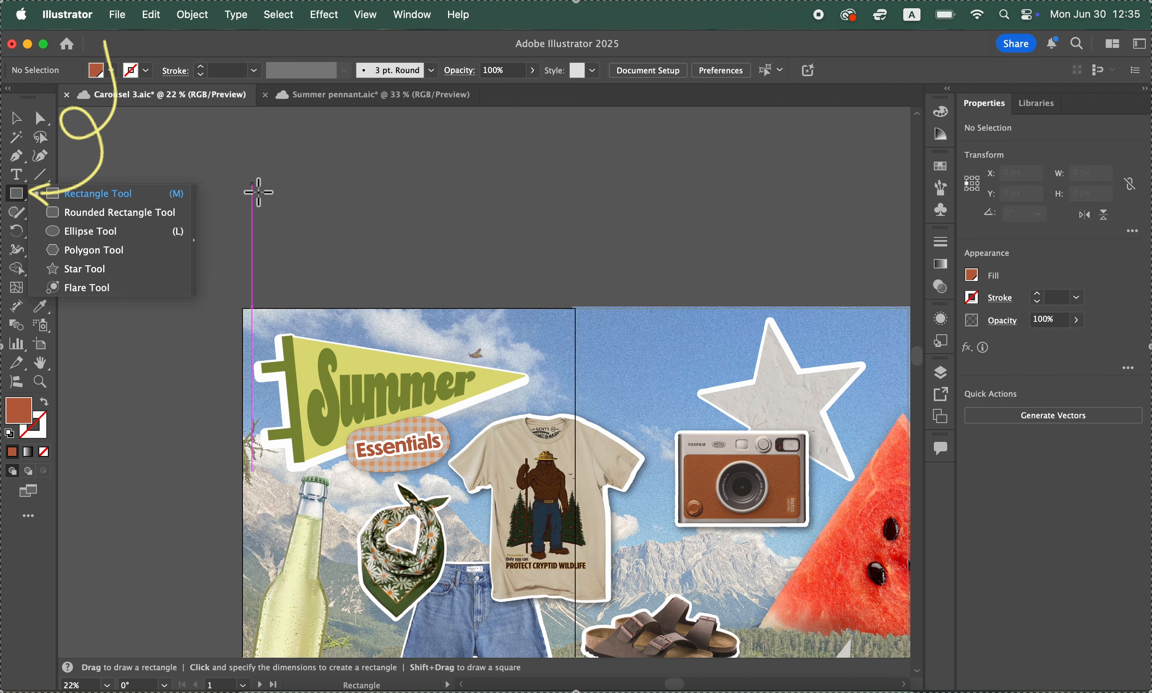
{"action": "left_click", "coordinate": [134, 242]}
{"action": "left_click_drag", "start_coordinate": [299, 170], "coordinate": [478, 265]}
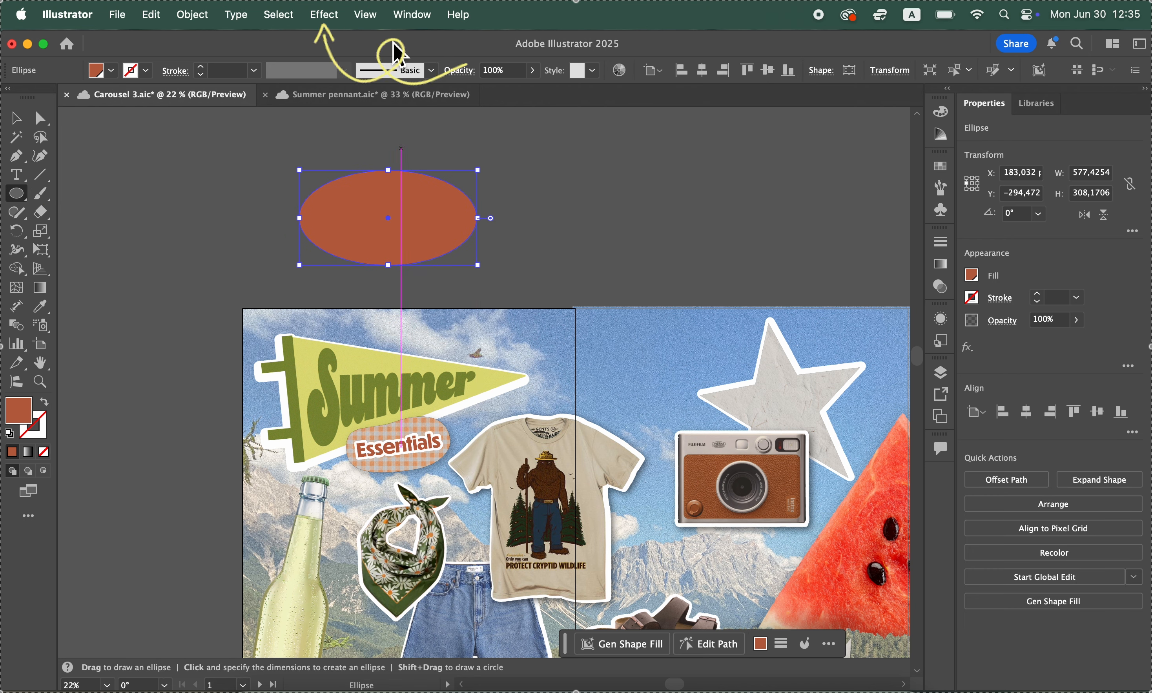
Open the 3D Materials effect for the orange-brown ellipse and try the Ripstop Fabric material on it
{"action": "left_click", "coordinate": [329, 22]}
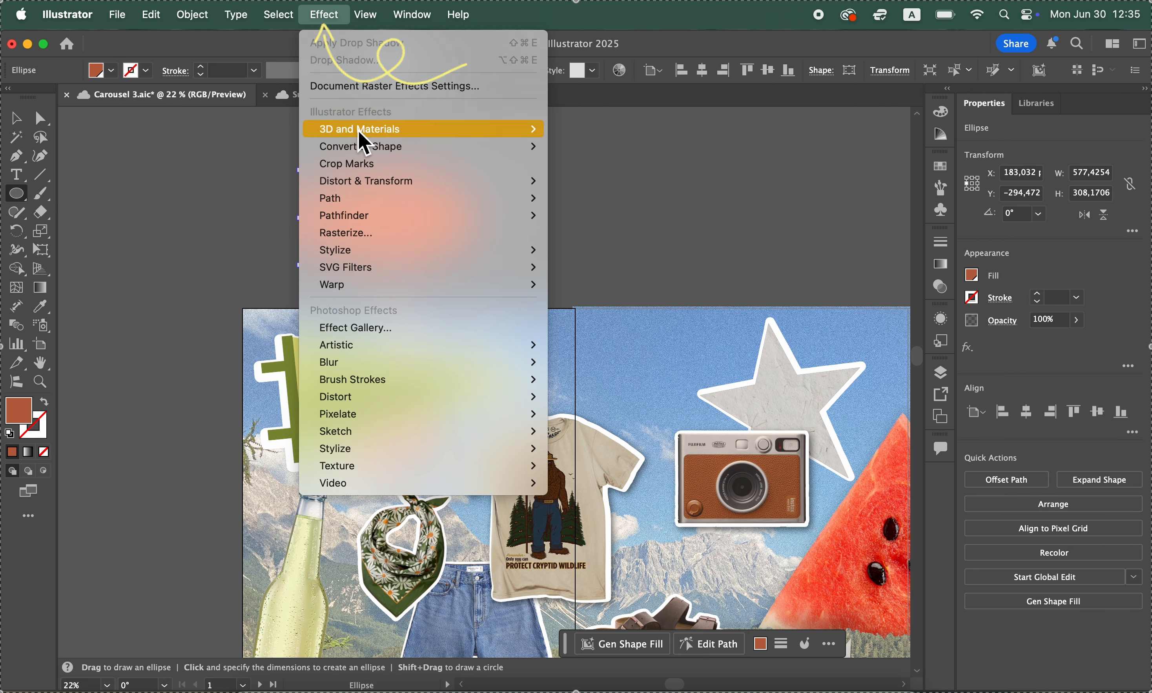
{"action": "mouse_move", "coordinate": [361, 134]}
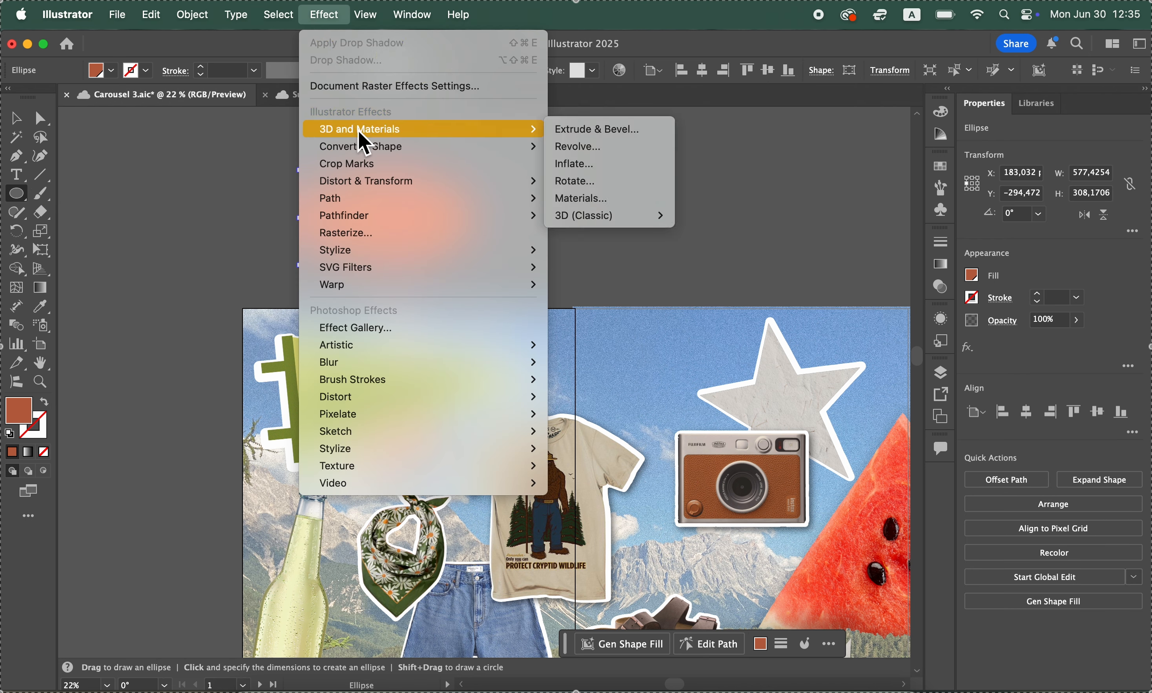
{"action": "left_click", "coordinate": [589, 198]}
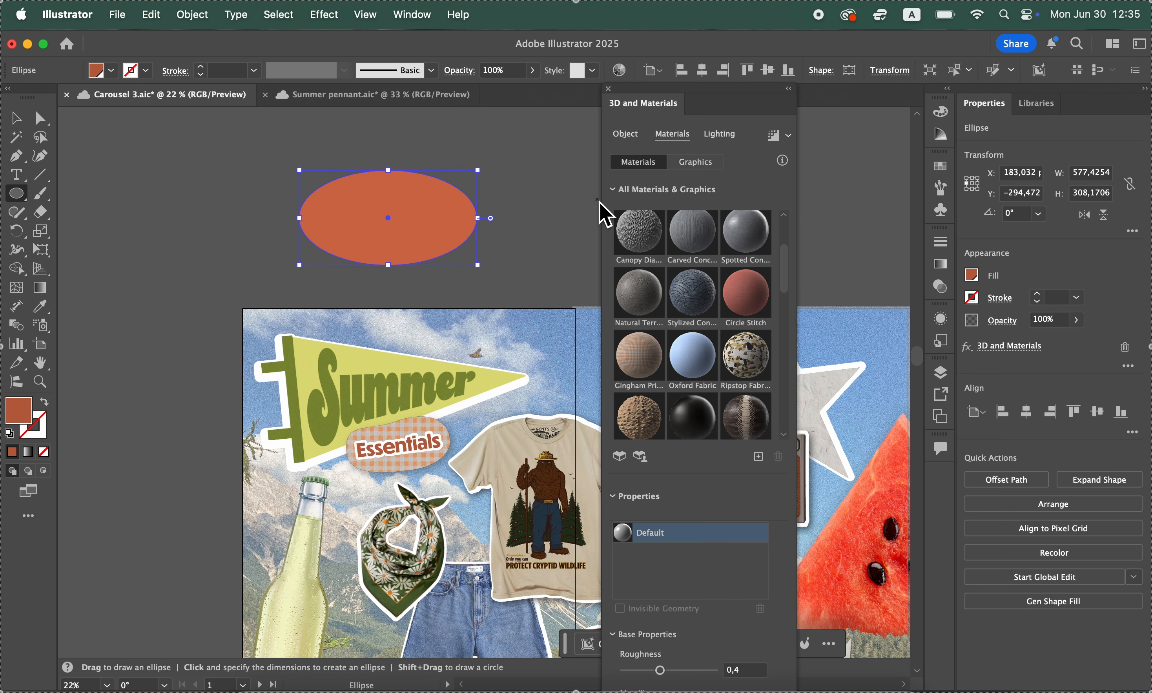
{"action": "scroll", "coordinate": [689, 381], "scroll_direction": "down", "scroll_amount": 10}
{"action": "scroll", "coordinate": [690, 380], "scroll_direction": "up", "scroll_amount": 8}
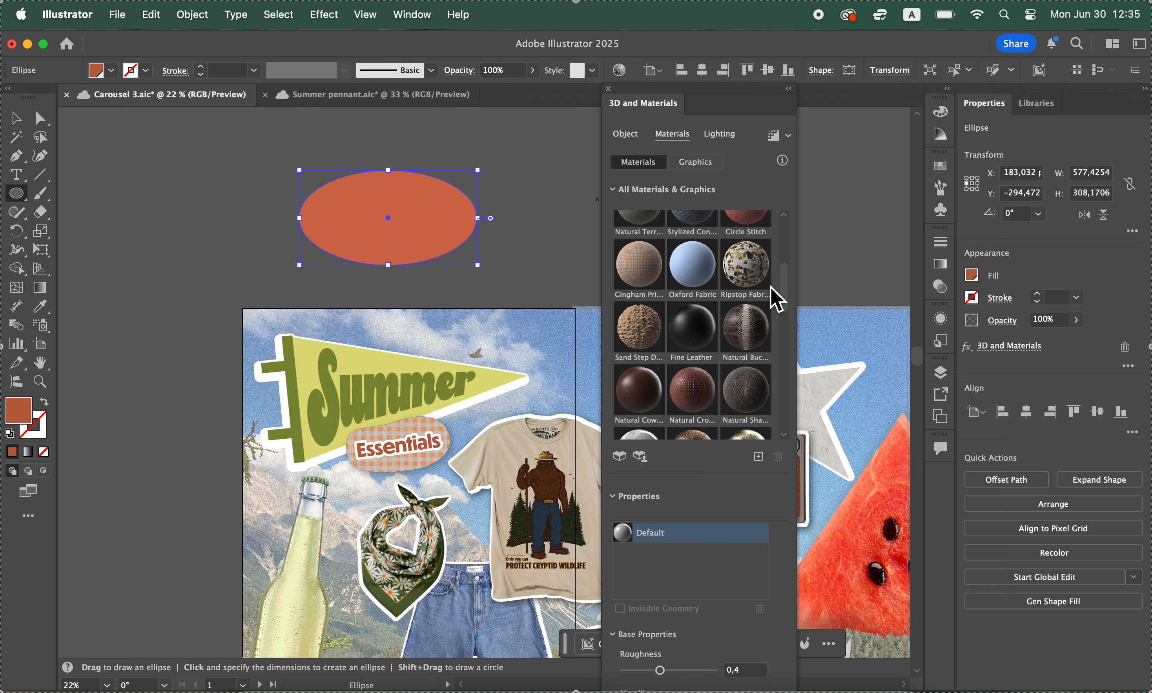
{"action": "left_click", "coordinate": [766, 280]}
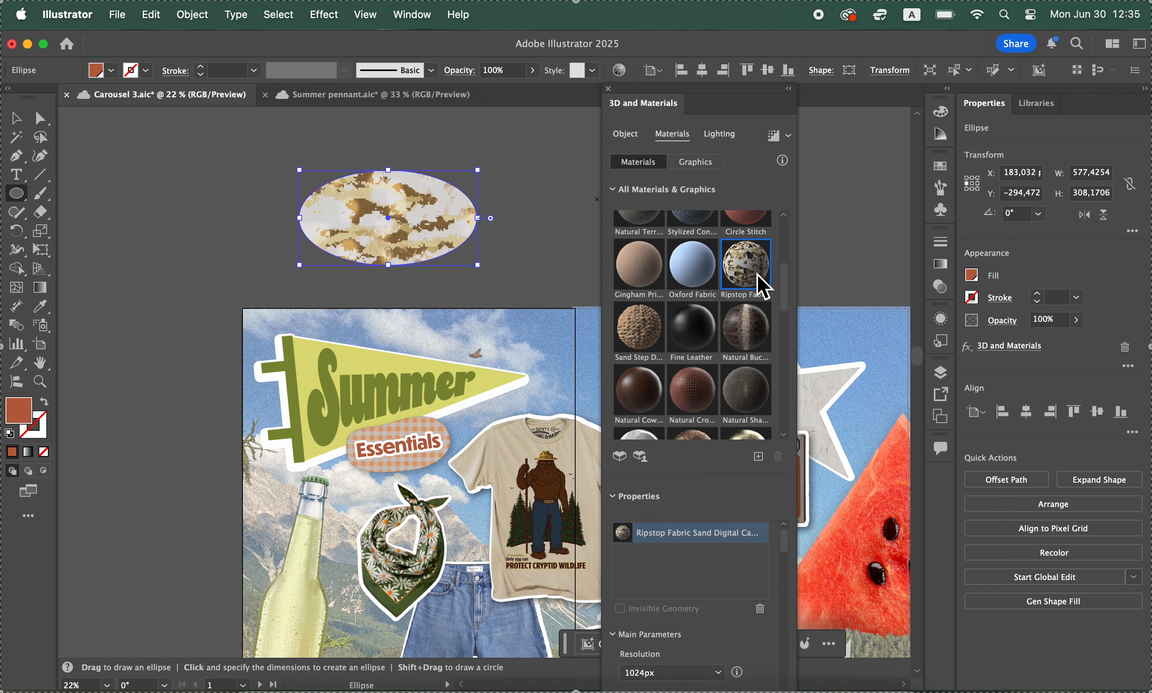
Try the Cardboard Paper and Larch Wood Varnished materials on the ellipse
{"action": "scroll", "coordinate": [744, 380], "scroll_direction": "down", "scroll_amount": 2}
{"action": "scroll", "coordinate": [744, 381], "scroll_direction": "down", "scroll_amount": 2}
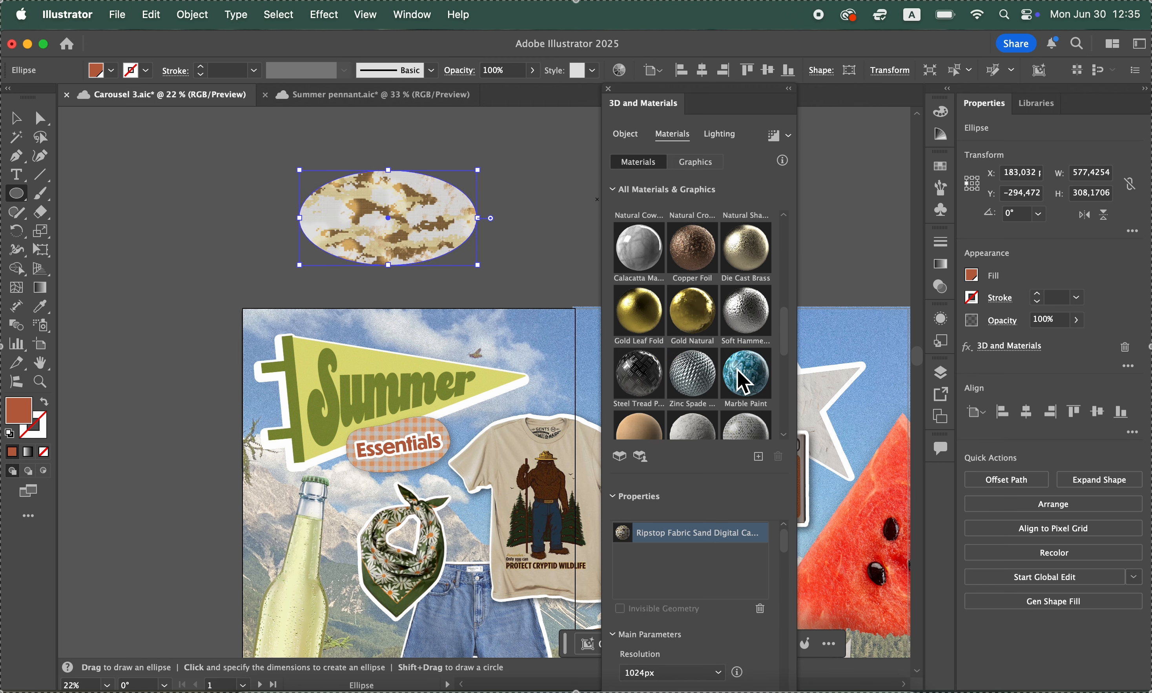
{"action": "left_click", "coordinate": [690, 328]}
{"action": "scroll", "coordinate": [691, 360], "scroll_direction": "down", "scroll_amount": 3}
{"action": "left_click", "coordinate": [636, 306]}
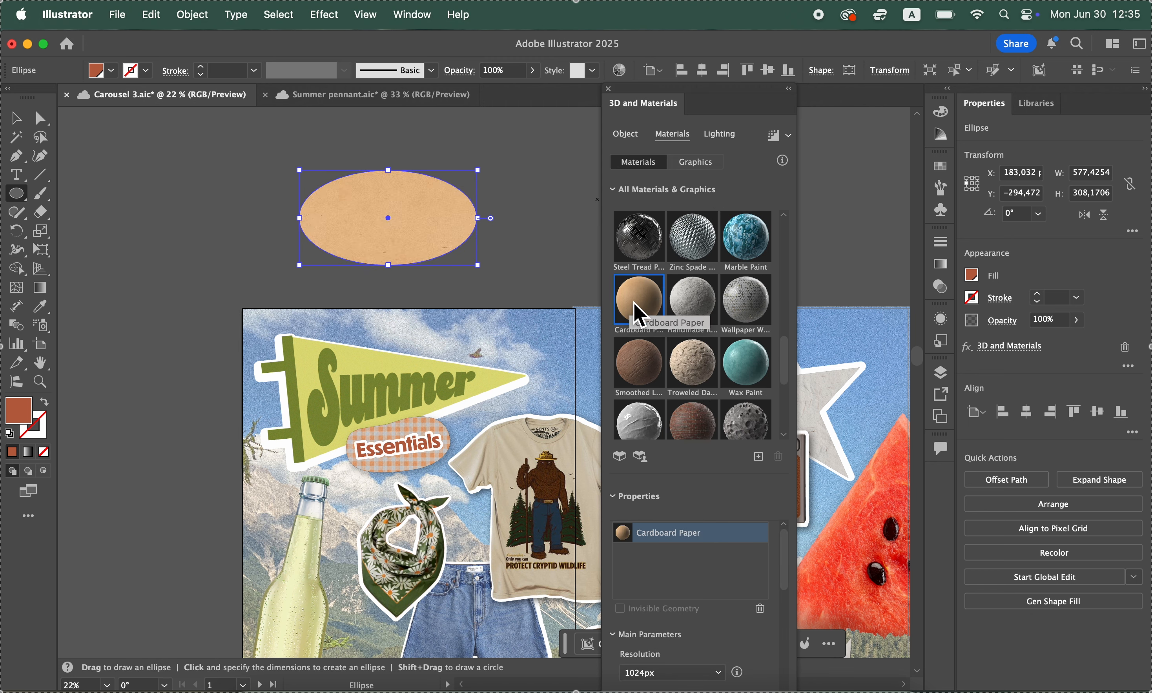
{"action": "scroll", "coordinate": [663, 322], "scroll_direction": "down", "scroll_amount": 4}
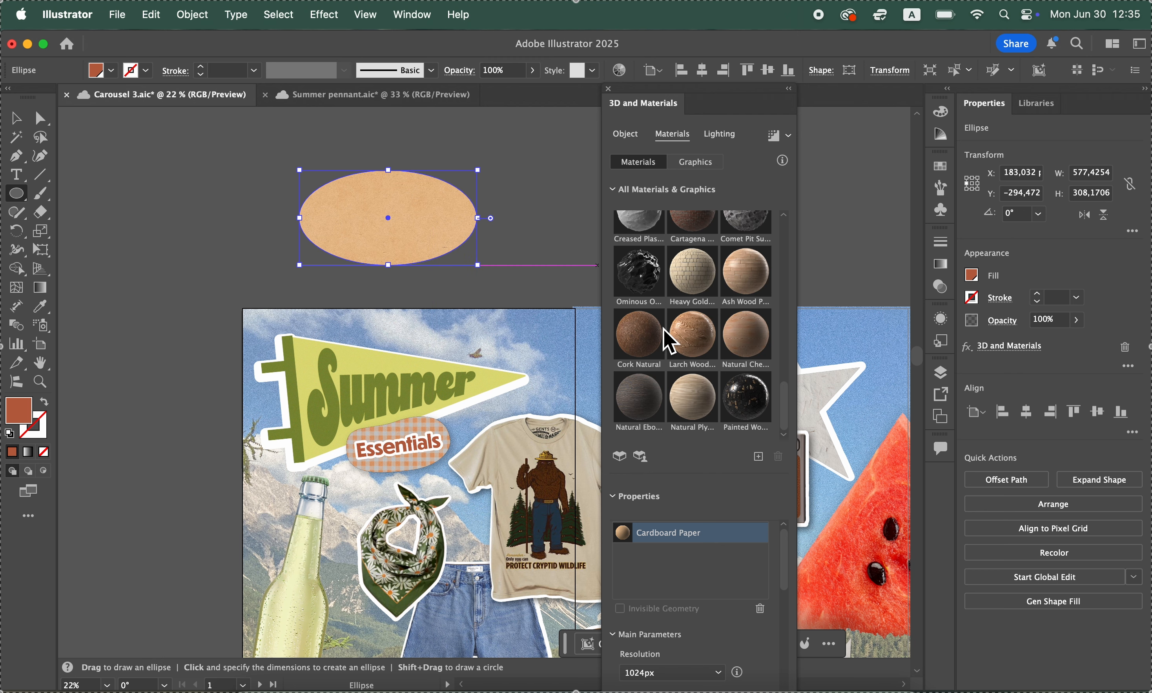
{"action": "left_click", "coordinate": [699, 348]}
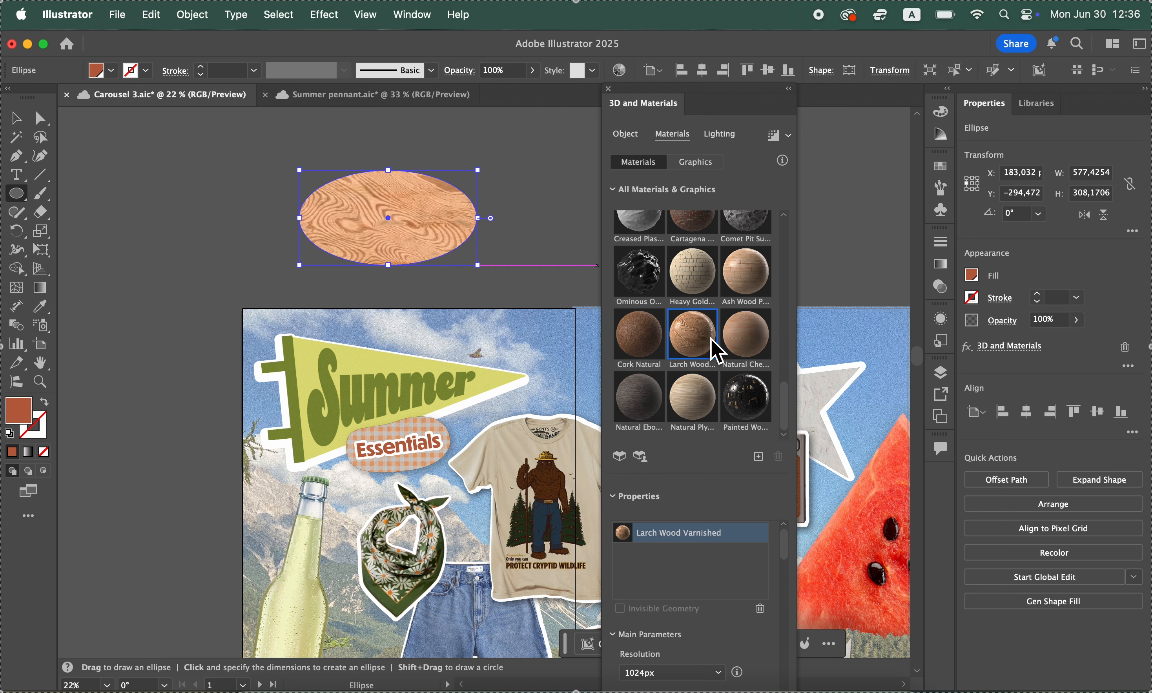
Apply the Gingham Print Fabric material from Adobe Substance Materials to the ellipse
{"action": "scroll", "coordinate": [710, 344], "scroll_direction": "up", "scroll_amount": 6}
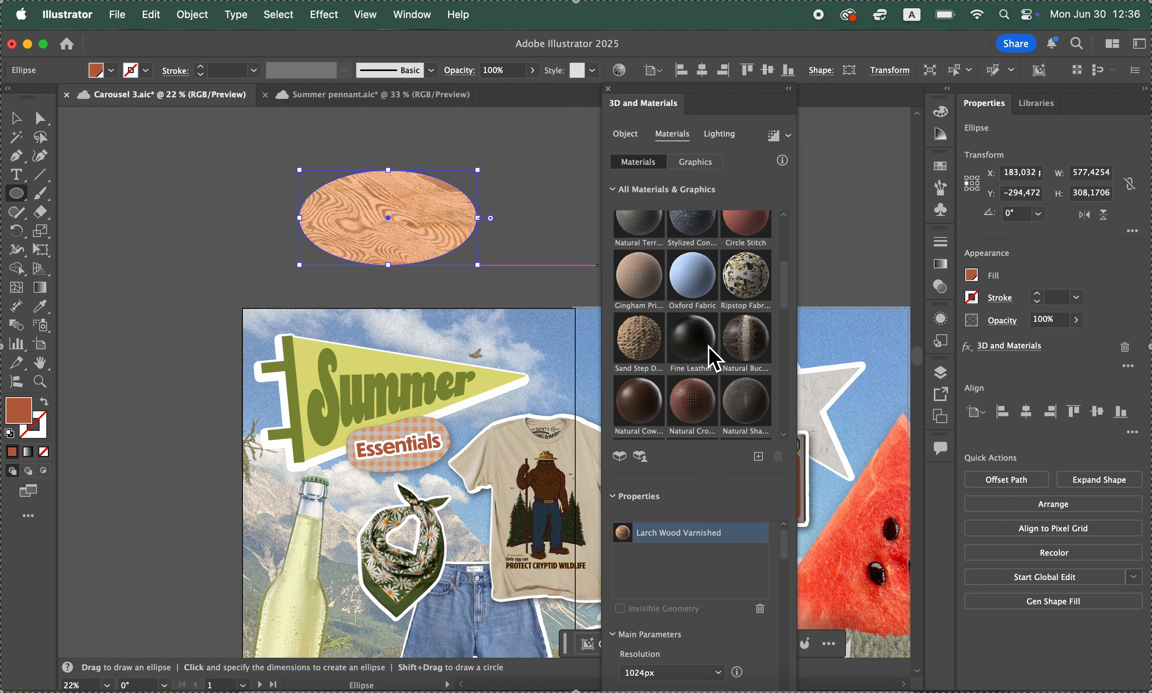
{"action": "scroll", "coordinate": [708, 347], "scroll_direction": "up", "scroll_amount": 3}
{"action": "scroll", "coordinate": [708, 346], "scroll_direction": "down", "scroll_amount": 1}
{"action": "left_click", "coordinate": [649, 395]}
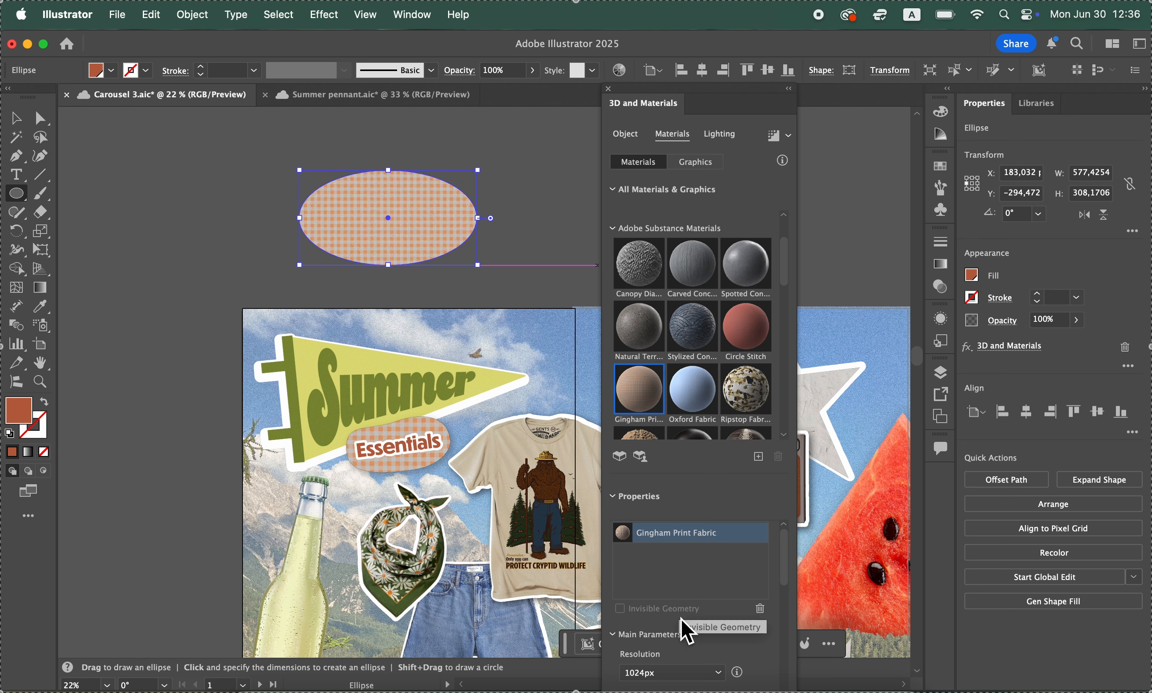
Set the gingham material's resolution to 2048px and its repeat to 49, closing the 3D material settings
{"action": "scroll", "coordinate": [681, 621], "scroll_direction": "down", "scroll_amount": 3}
{"action": "left_click", "coordinate": [681, 584]}
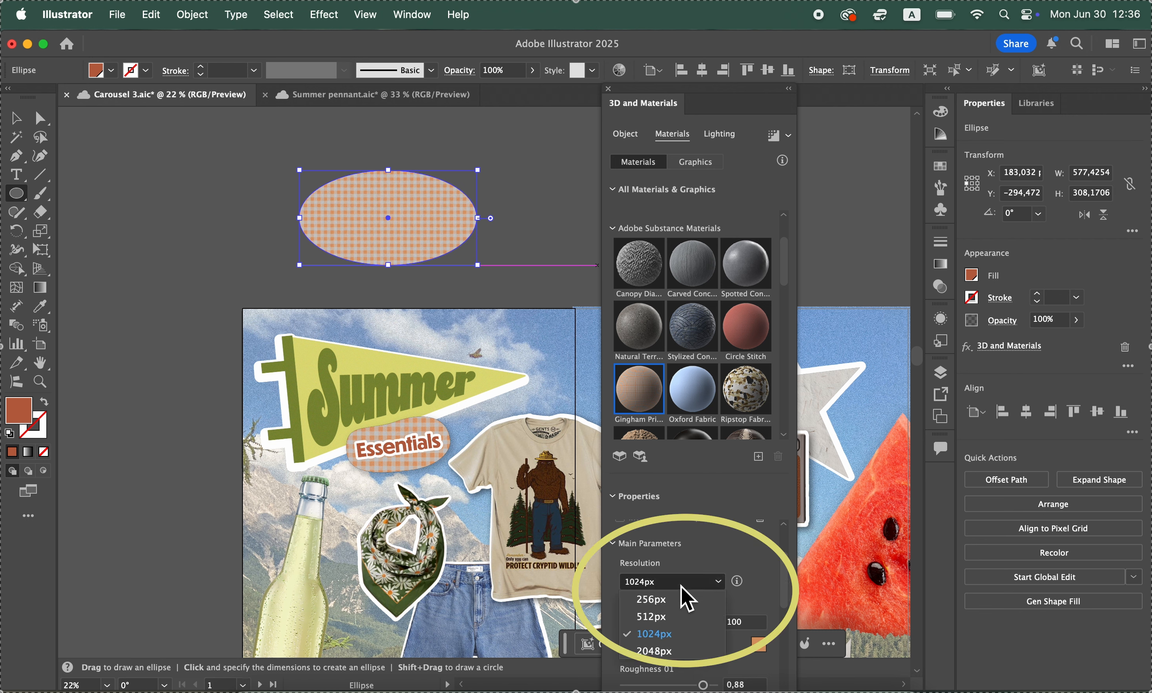
{"action": "left_click", "coordinate": [681, 655]}
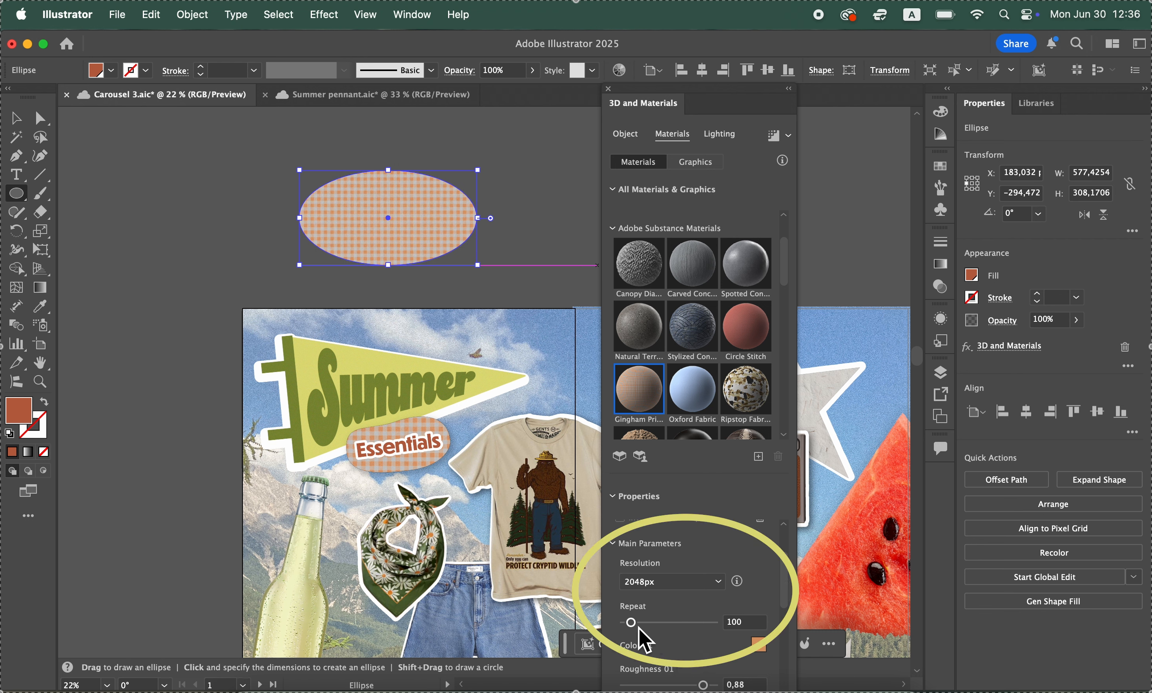
{"action": "left_click_drag", "start_coordinate": [639, 628], "coordinate": [631, 626]}
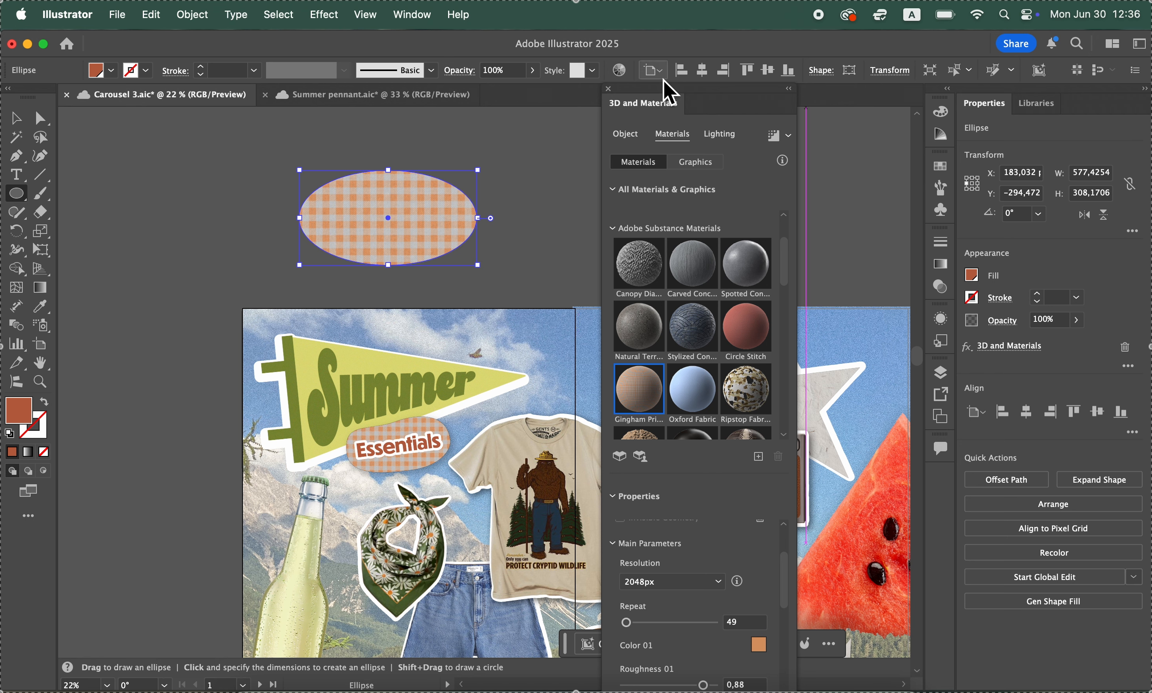
{"action": "left_click", "coordinate": [608, 89]}
Rotate the gingham ellipse about 9° and reshape its upper and lower curves with Direct Selection into an uneven pebble shape
{"action": "left_click", "coordinate": [22, 120]}
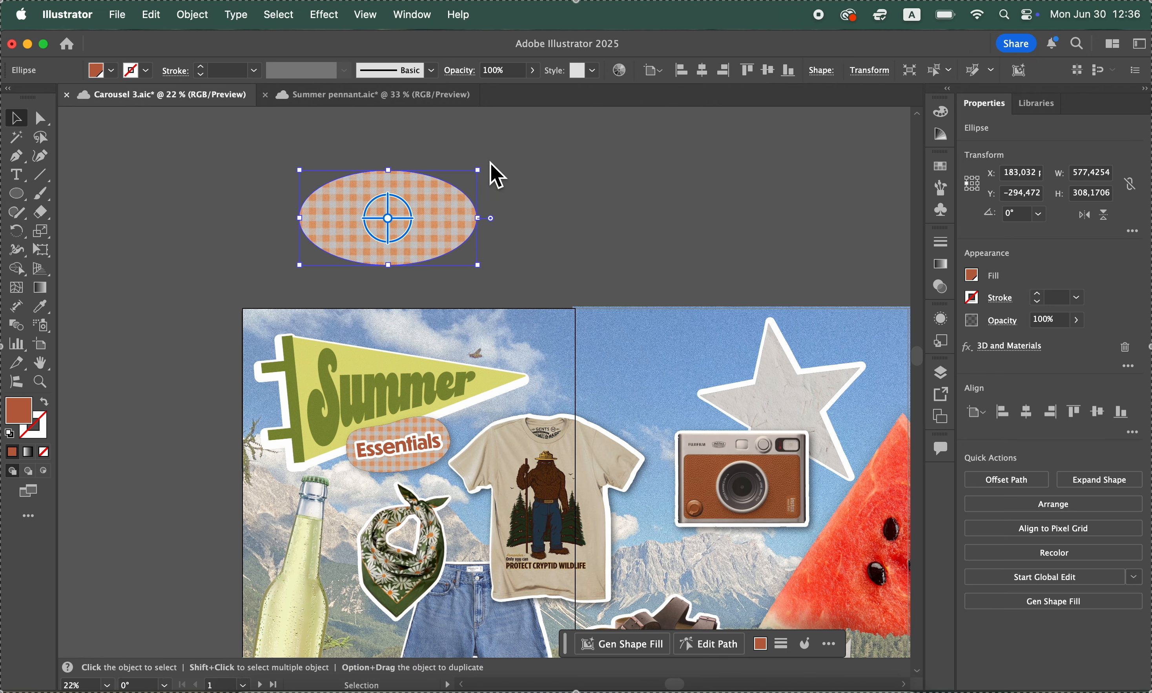
{"action": "left_click_drag", "start_coordinate": [488, 172], "coordinate": [507, 191]}
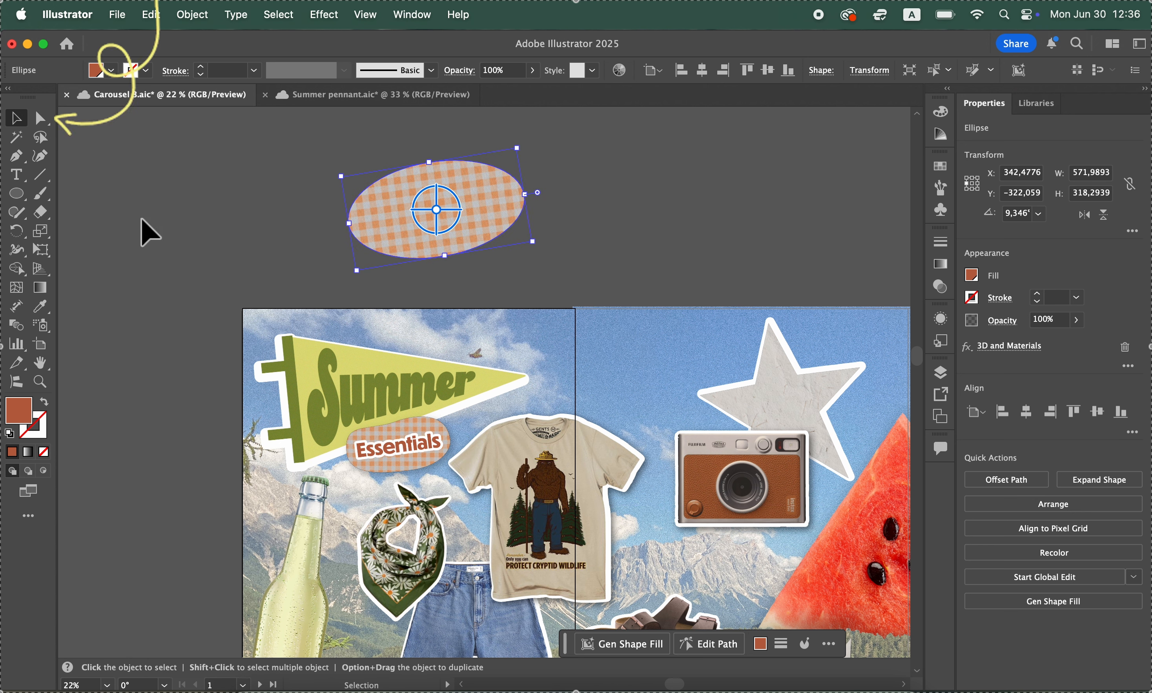
{"action": "left_click", "coordinate": [40, 119]}
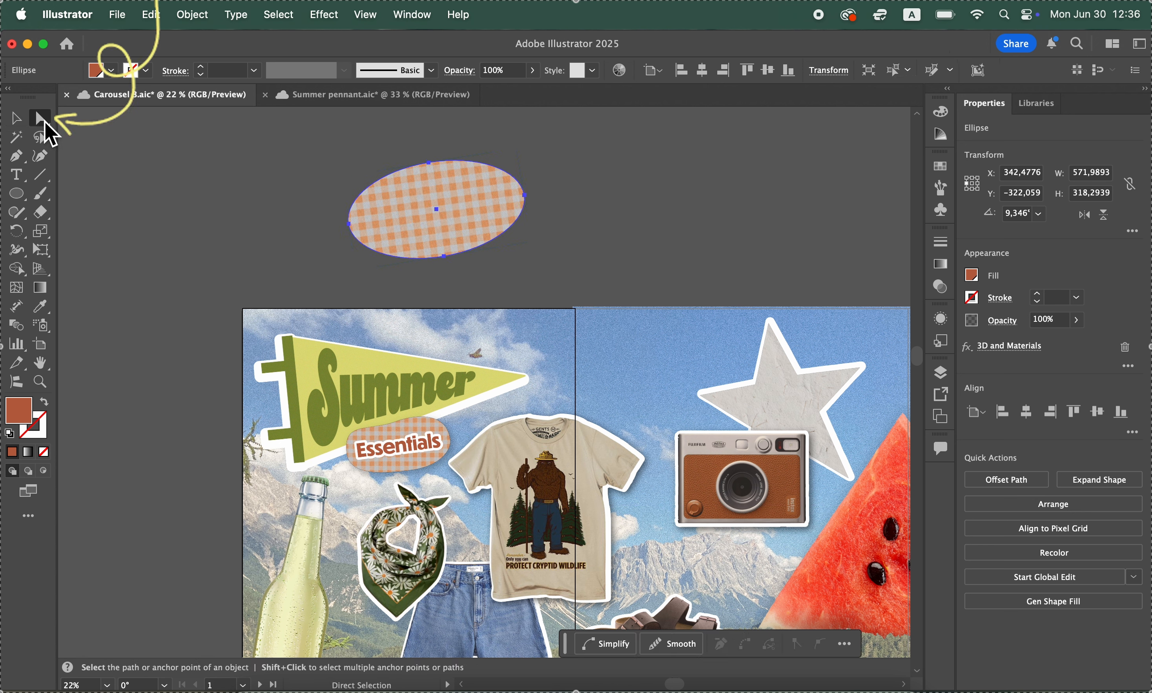
{"action": "left_click", "coordinate": [429, 163]}
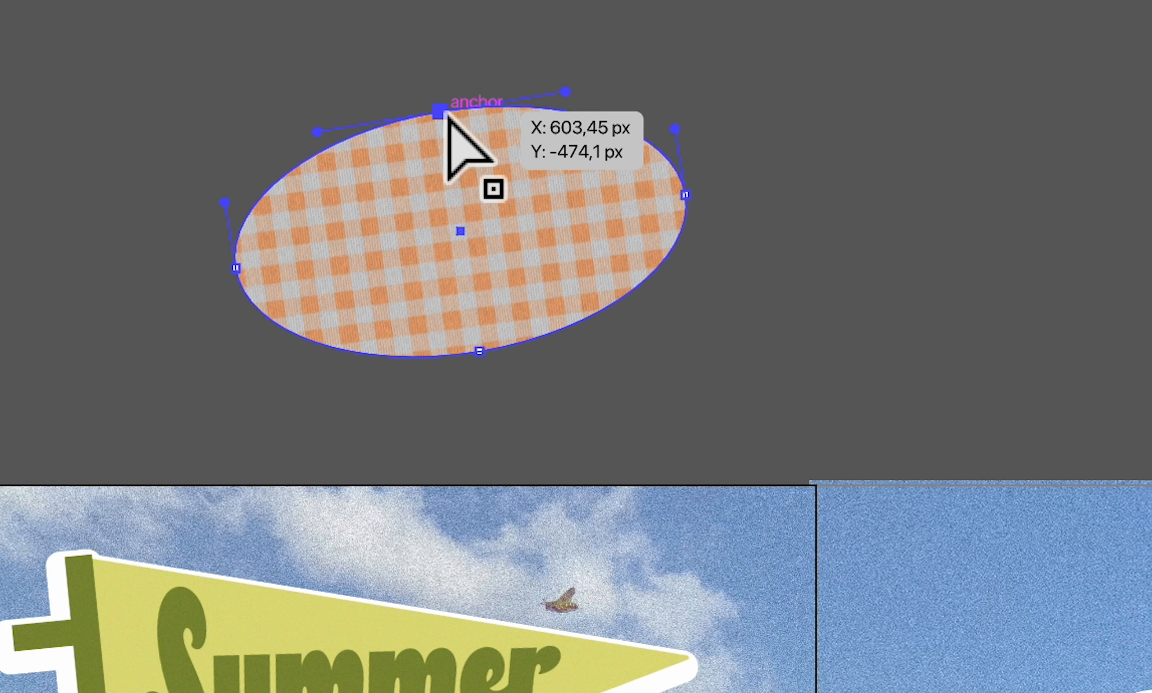
{"action": "left_click_drag", "start_coordinate": [566, 93], "coordinate": [693, 46]}
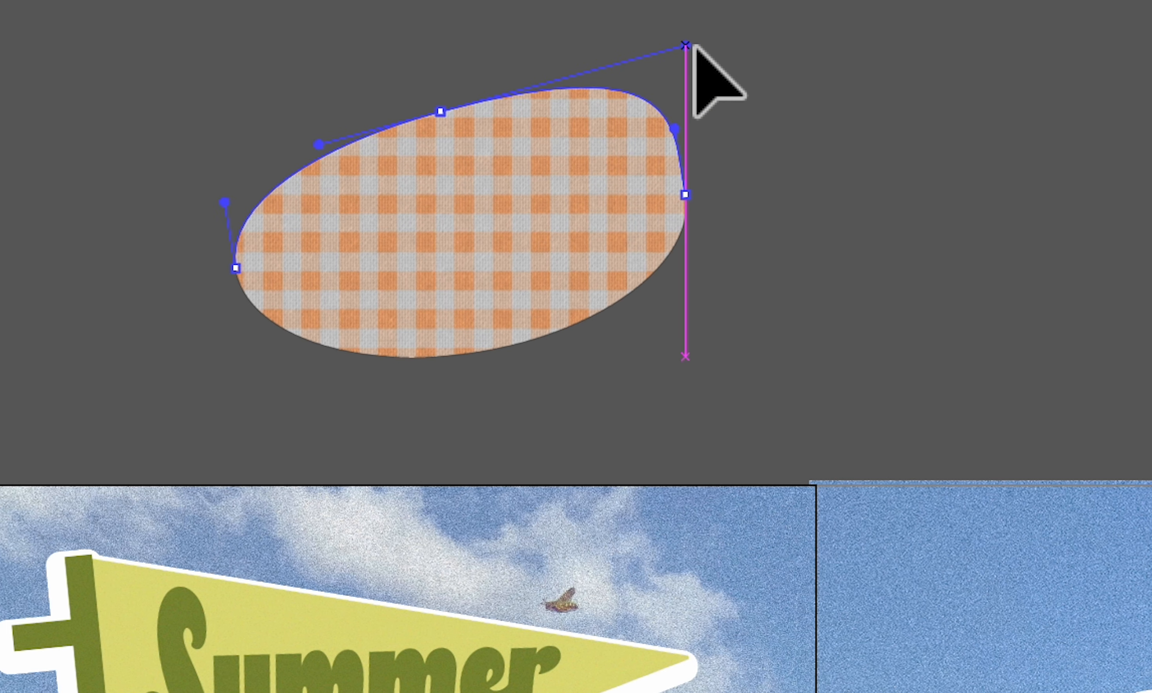
{"action": "left_click", "coordinate": [481, 351]}
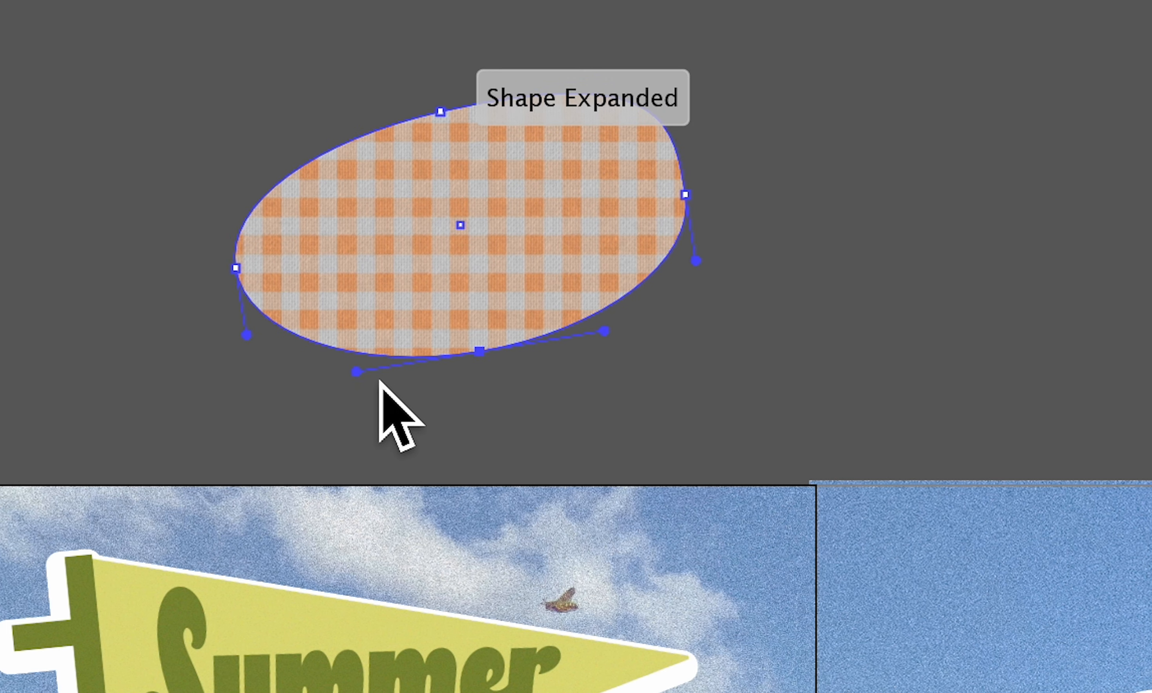
{"action": "left_click_drag", "start_coordinate": [357, 372], "coordinate": [302, 356]}
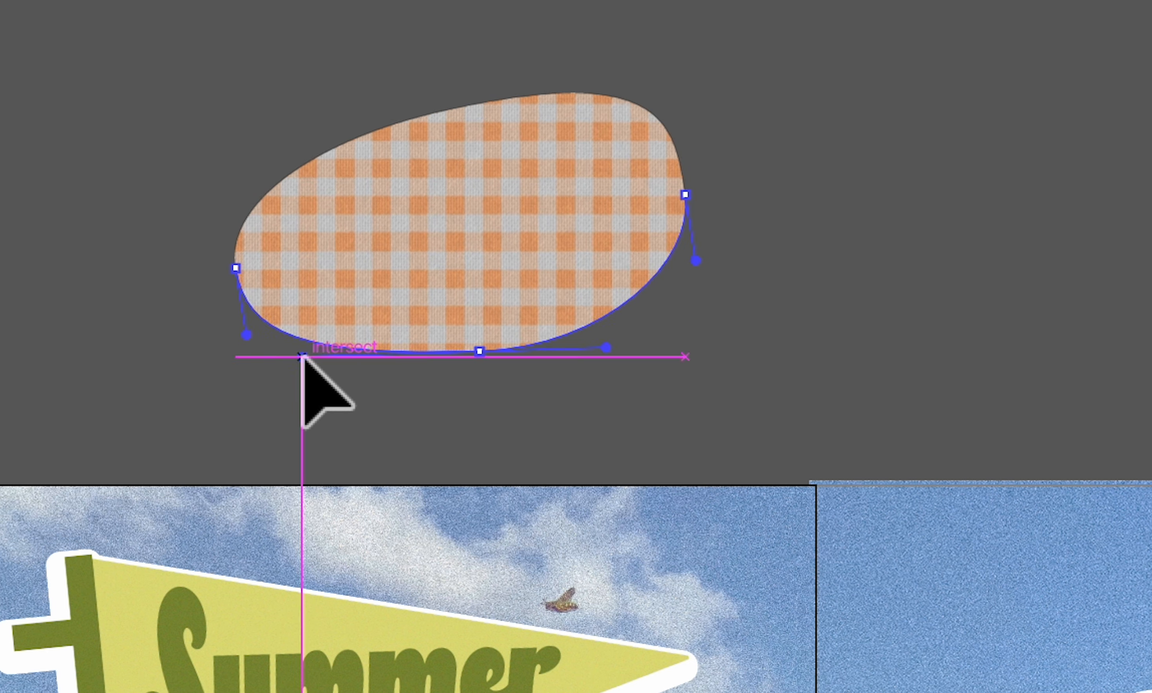
{"action": "left_click", "coordinate": [20, 117]}
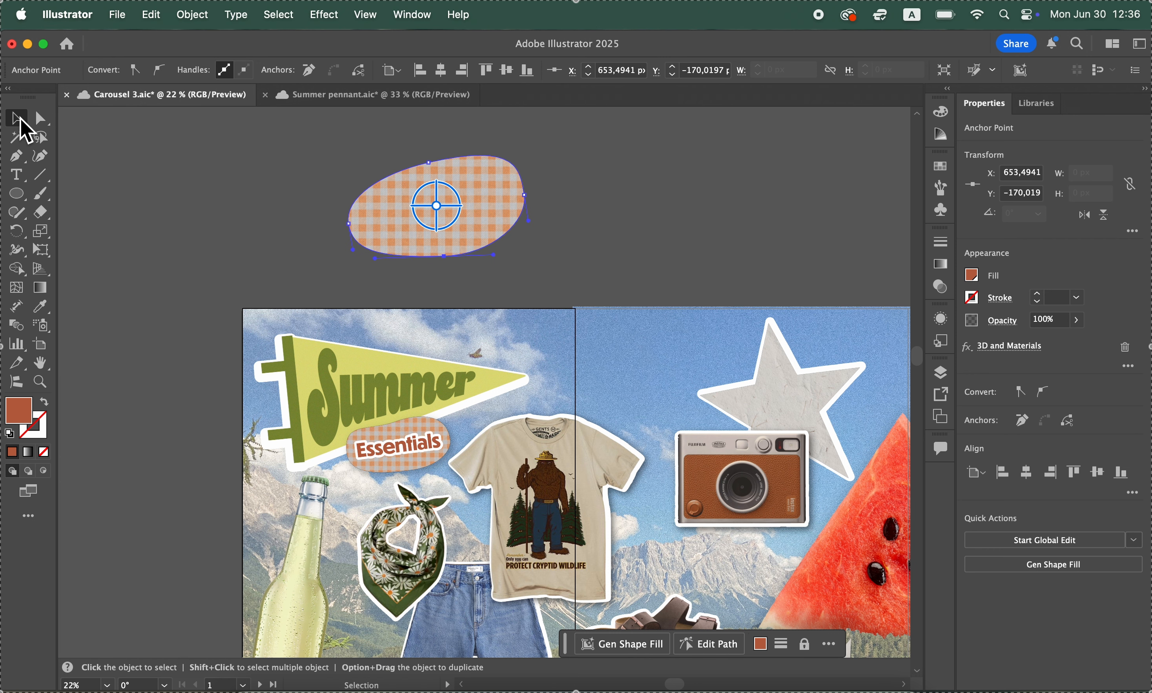
{"action": "left_click", "coordinate": [243, 211]}
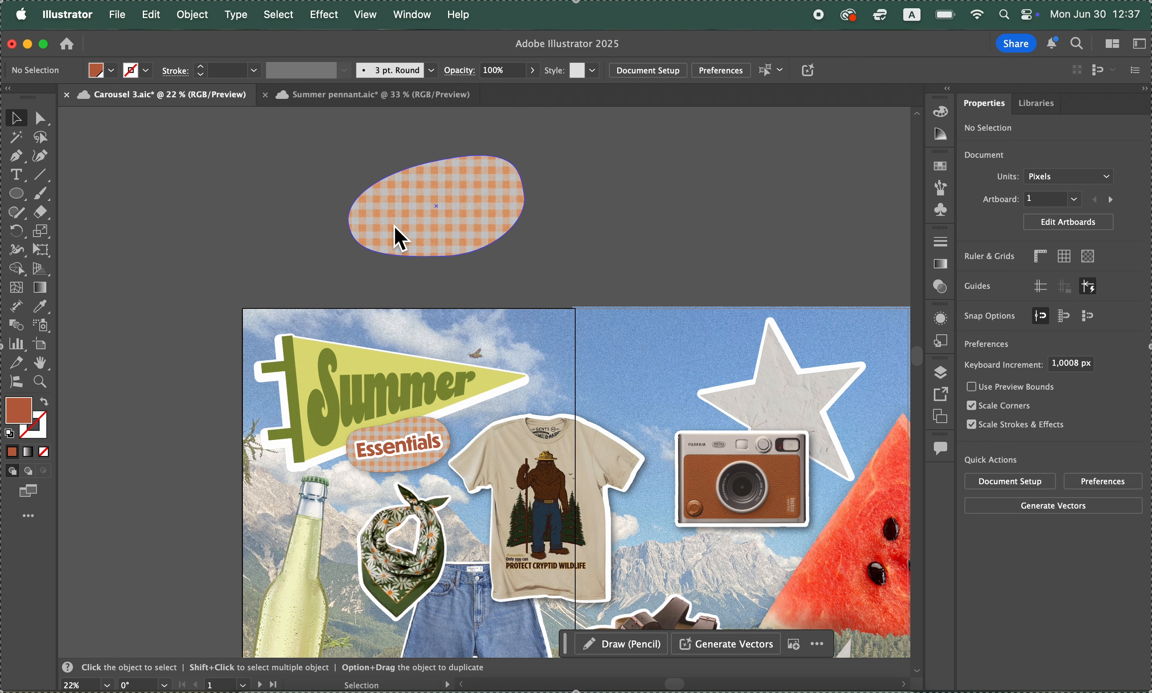
Look over the cut-outs across the artboards, from the gingham shape to the backpack, for places that need labels
{"action": "left_click", "coordinate": [390, 240]}
{"action": "scroll", "coordinate": [384, 200], "scroll_direction": "right", "scroll_amount": 5}
{"action": "scroll", "coordinate": [384, 199], "scroll_direction": "up", "scroll_amount": 2}
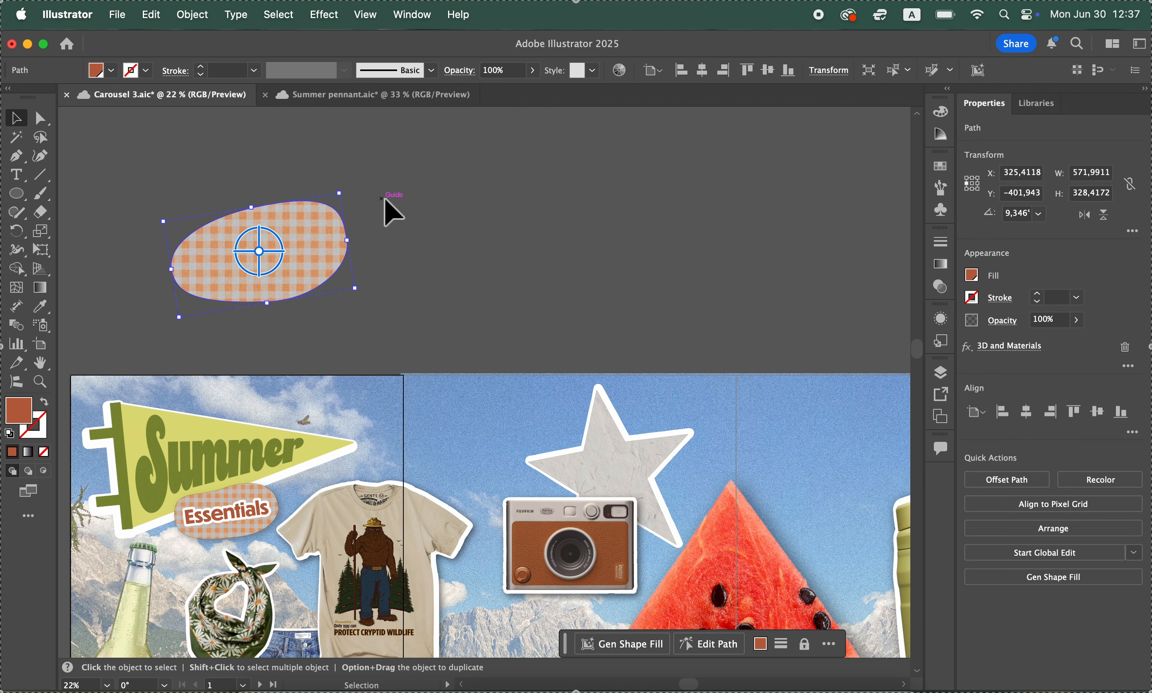
{"action": "left_click", "coordinate": [391, 213]}
{"action": "scroll", "coordinate": [304, 326], "scroll_direction": "down", "scroll_amount": 5}
{"action": "scroll", "coordinate": [326, 313], "scroll_direction": "right", "scroll_amount": 10}
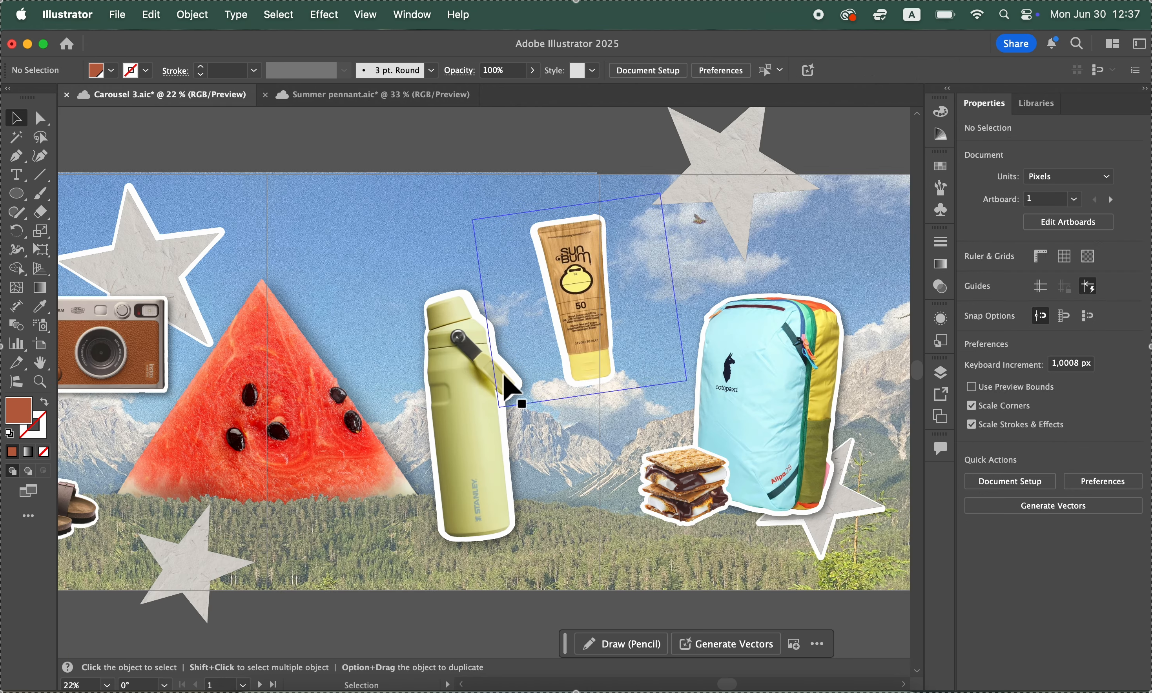
{"action": "scroll", "coordinate": [503, 375], "scroll_direction": "right", "scroll_amount": 3}
{"action": "scroll", "coordinate": [503, 375], "scroll_direction": "left", "scroll_amount": 8}
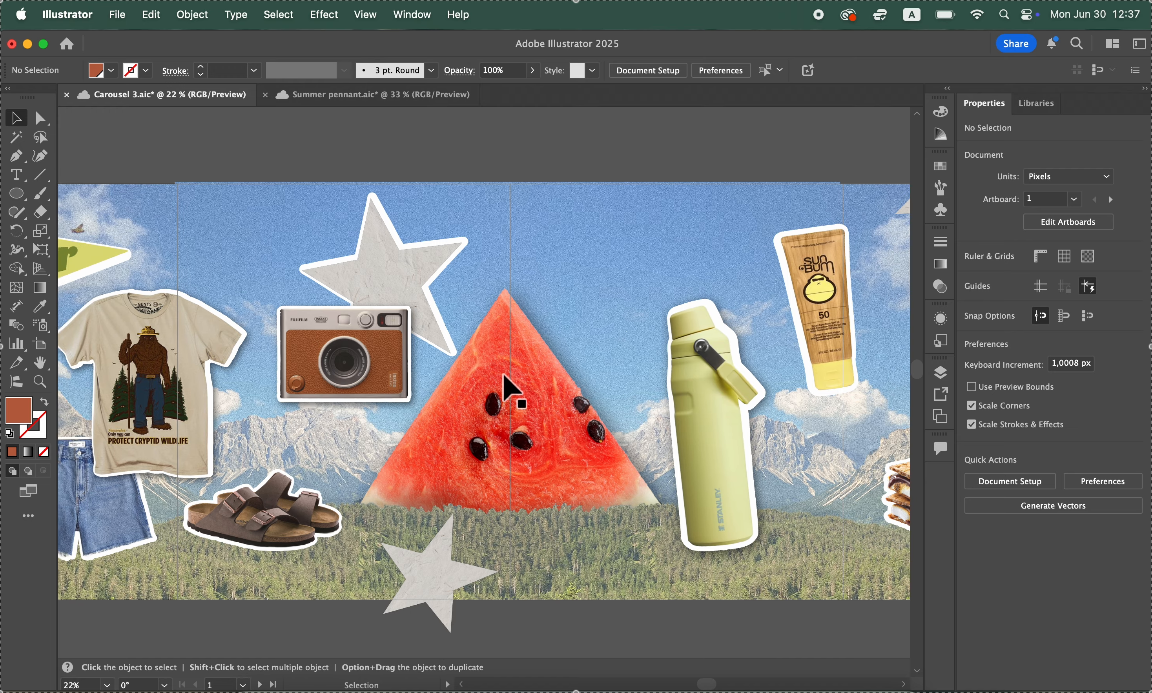
{"action": "scroll", "coordinate": [503, 375], "scroll_direction": "left", "scroll_amount": 2}
{"action": "scroll", "coordinate": [504, 375], "scroll_direction": "up", "scroll_amount": 1}
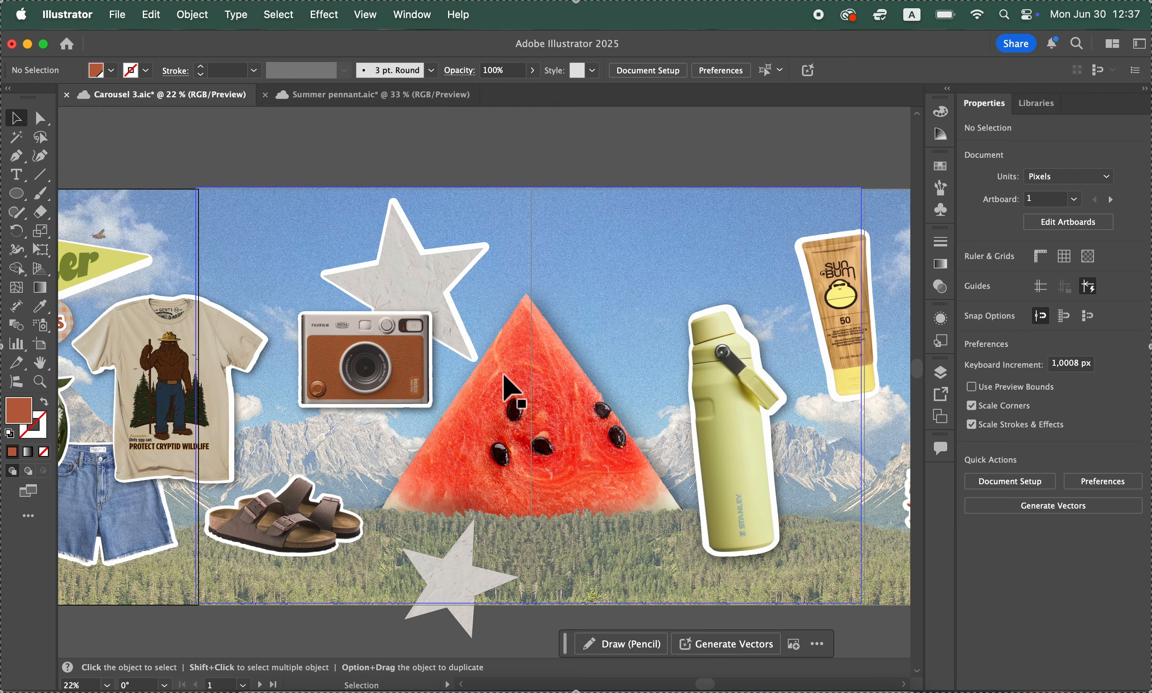
Add a text box about 402 by 227 px in the third artboard's sky above the water bottle, containing "Fujifilm"
{"action": "left_click", "coordinate": [16, 176]}
{"action": "left_click_drag", "start_coordinate": [554, 250], "coordinate": [678, 320]}
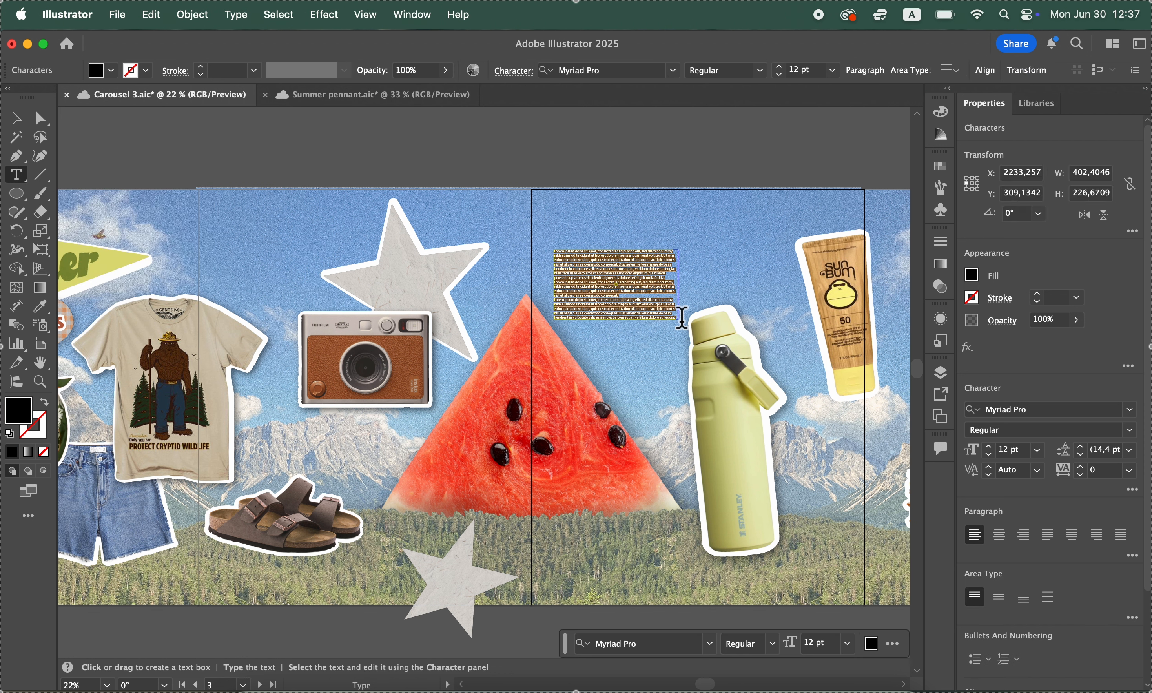
{"action": "type", "text": "Fujifilm"}
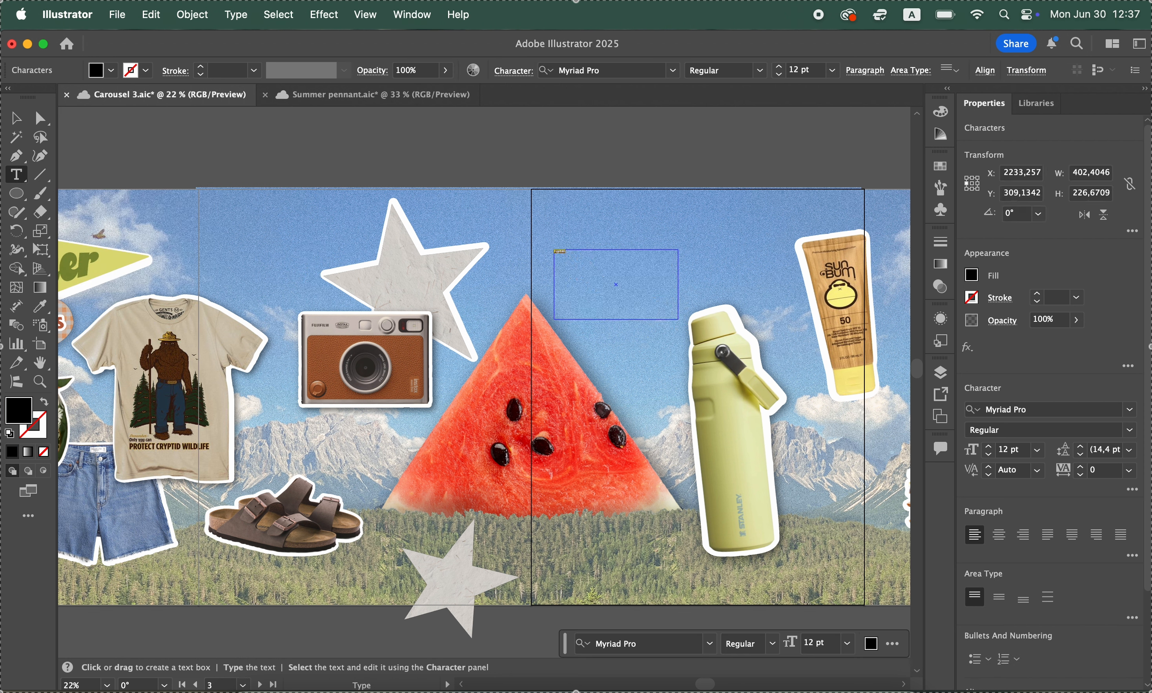
Set the Fujifilm text to 48 pt in the DunbarTall Bold font
{"action": "left_click", "coordinate": [1036, 449]}
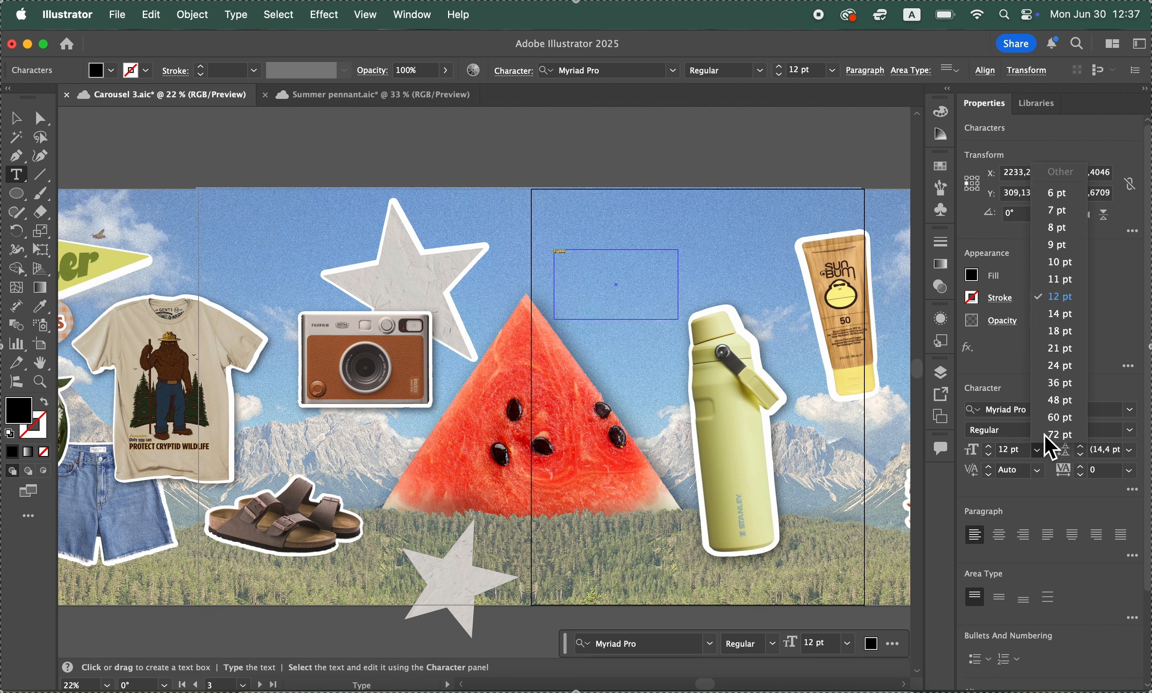
{"action": "left_click", "coordinate": [1069, 403]}
{"action": "left_click", "coordinate": [1069, 411]}
{"action": "type", "text": "dunba"}
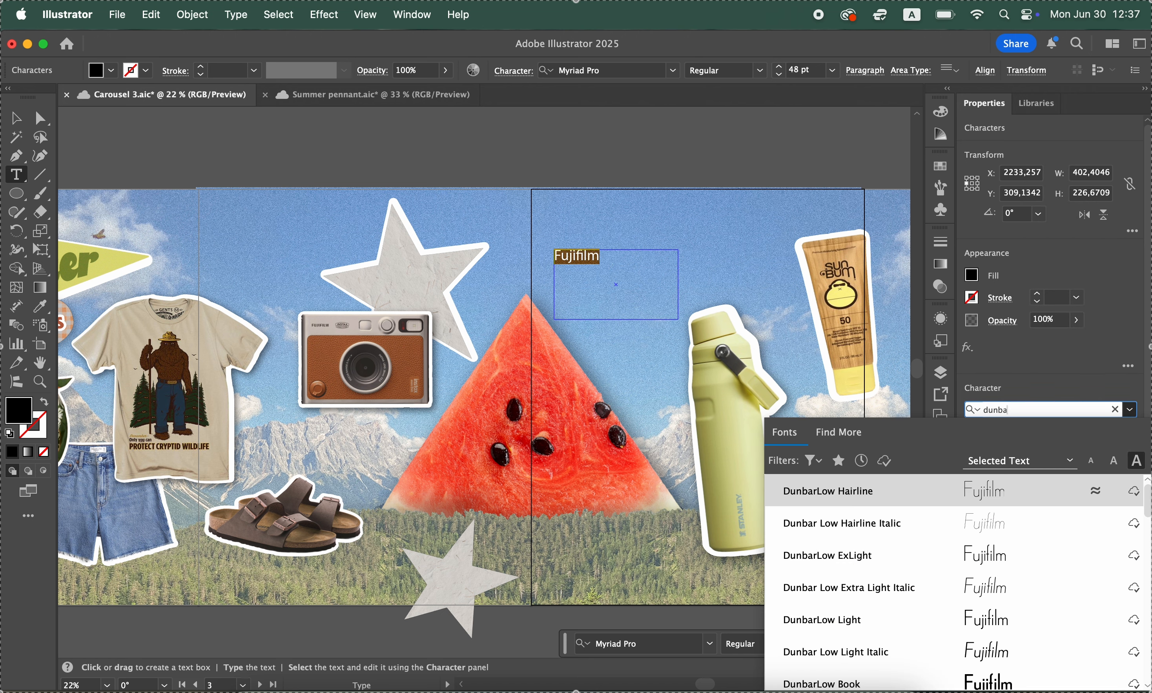
{"action": "type", "text": "r"}
{"action": "scroll", "coordinate": [1049, 570], "scroll_direction": "down", "scroll_amount": 5}
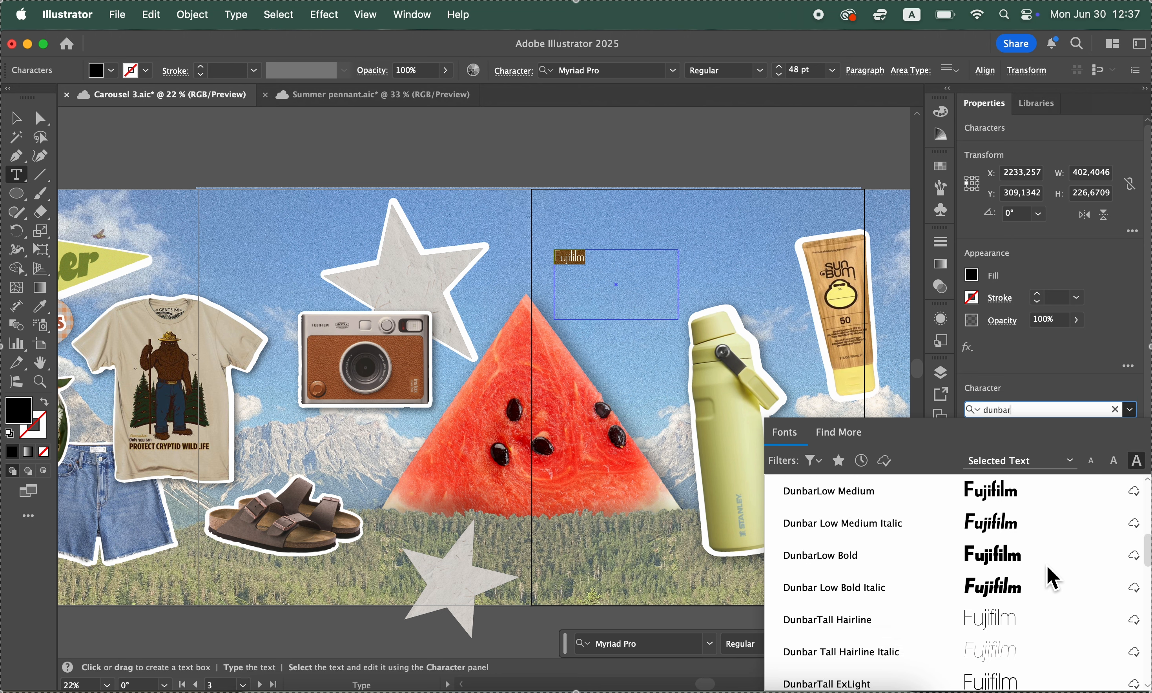
{"action": "scroll", "coordinate": [1052, 578], "scroll_direction": "down", "scroll_amount": 5}
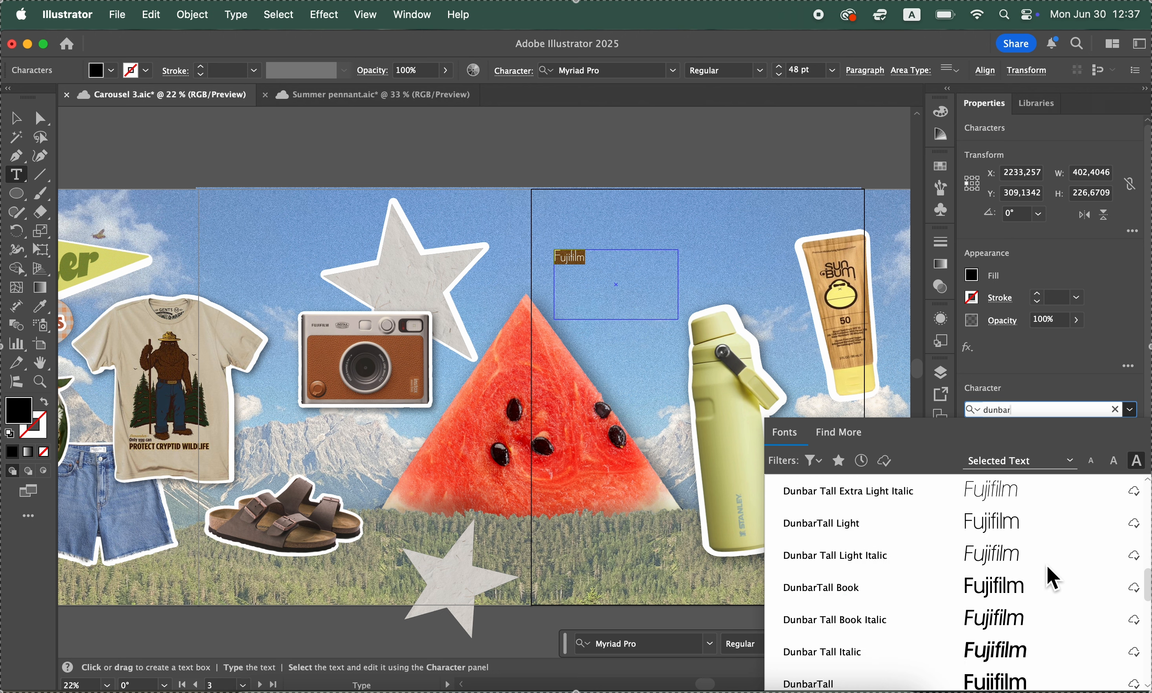
{"action": "scroll", "coordinate": [1052, 575], "scroll_direction": "down", "scroll_amount": 5}
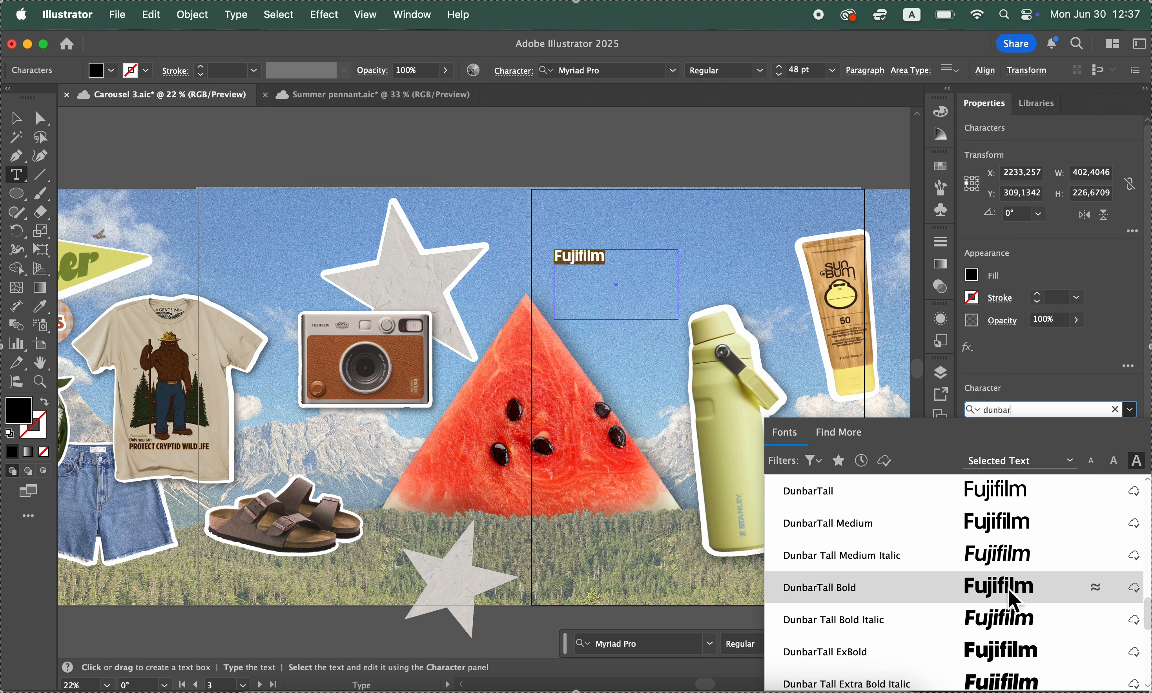
{"action": "left_click", "coordinate": [1052, 579]}
Change the Fujifilm text's fill to white and deselect it
{"action": "left_click", "coordinate": [973, 279]}
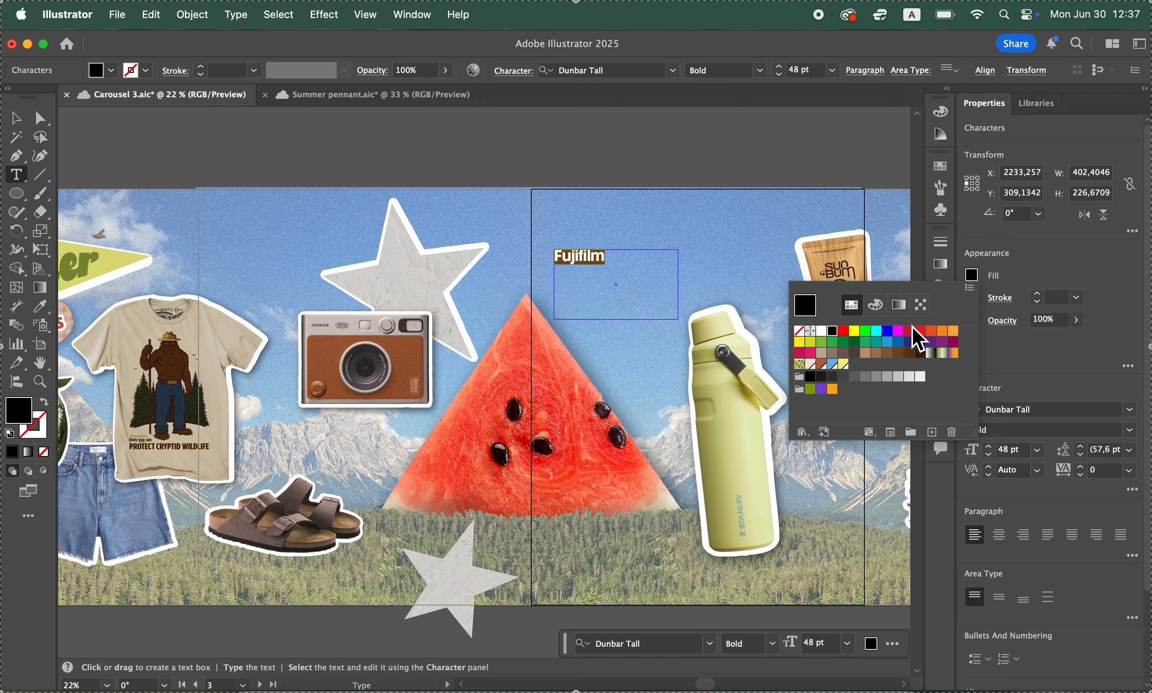
{"action": "left_click", "coordinate": [821, 331]}
{"action": "left_click", "coordinate": [709, 164], "text": "super"}
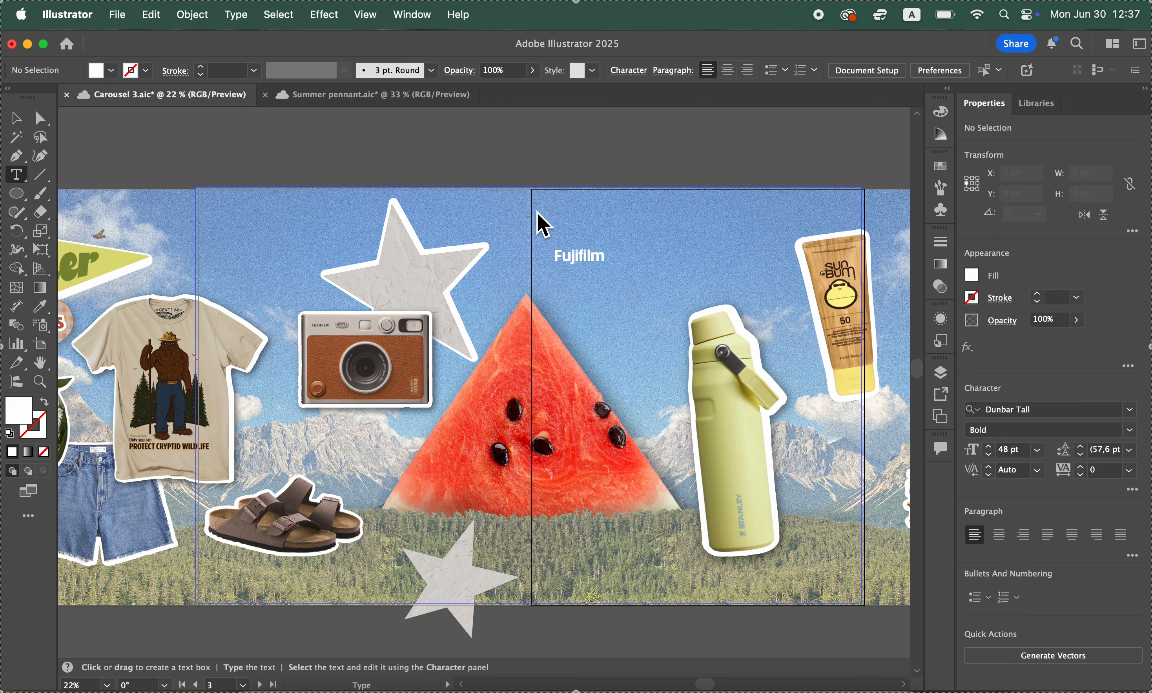
Add a second line reading "Instax Camera" below Fujifilm in the white text box
{"action": "left_click", "coordinate": [616, 265]}
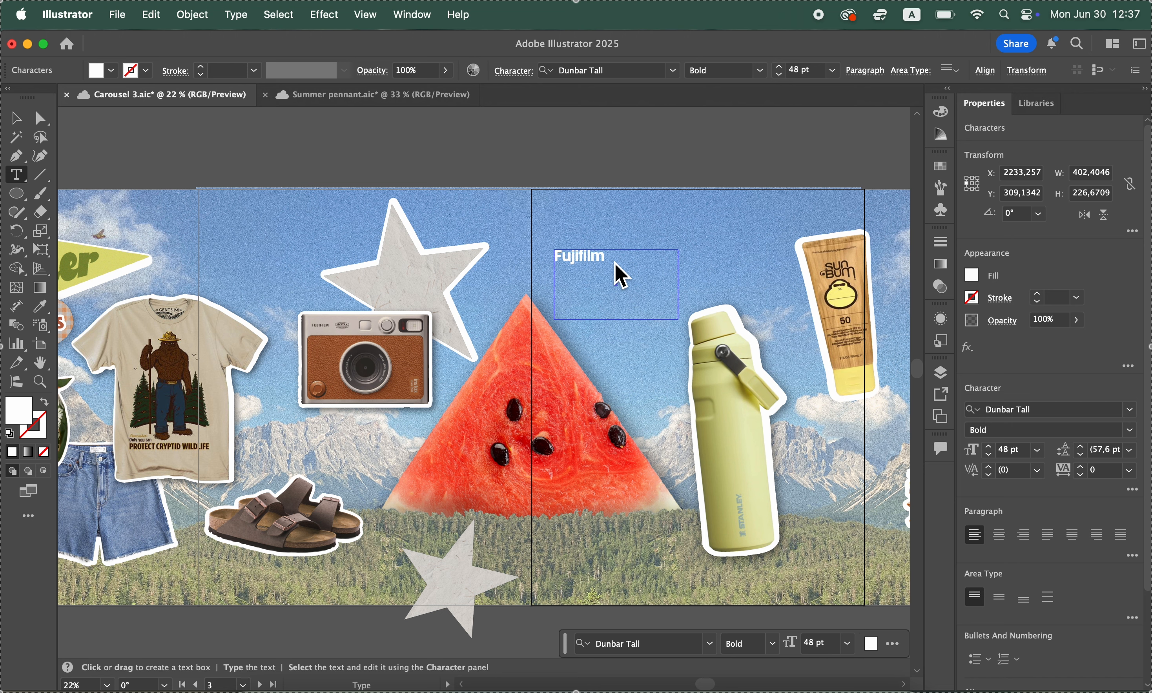
{"action": "key", "text": "Return"}
{"action": "type", "text": "Insa"}
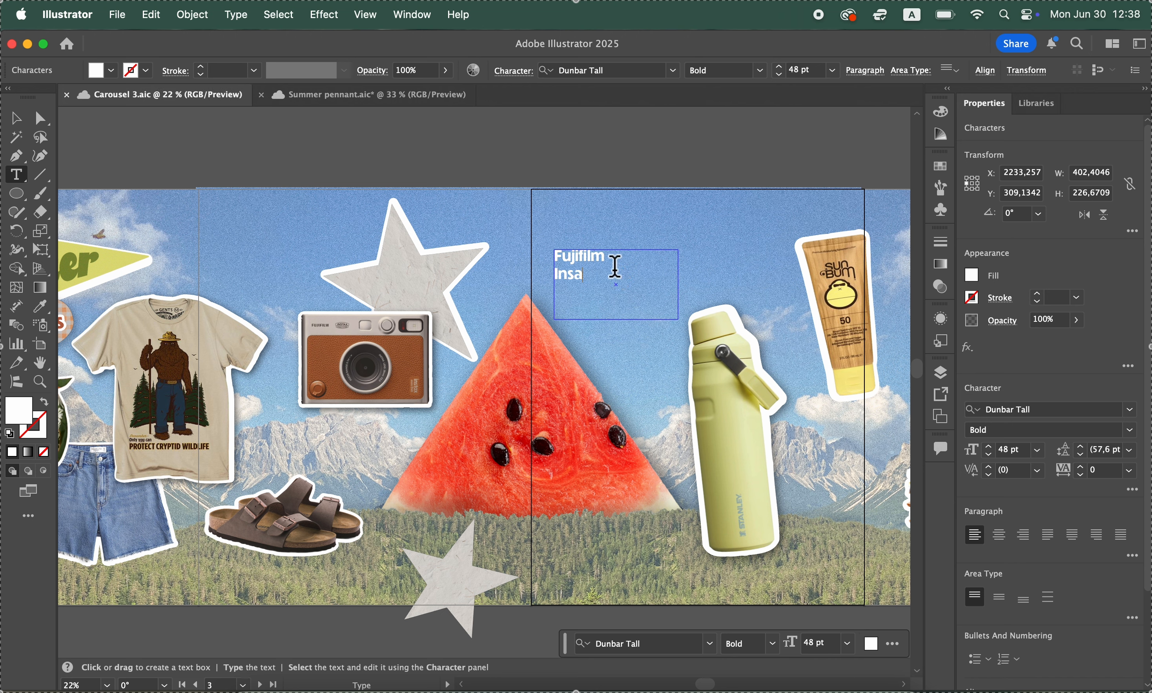
{"action": "key", "text": "BackSpace"}
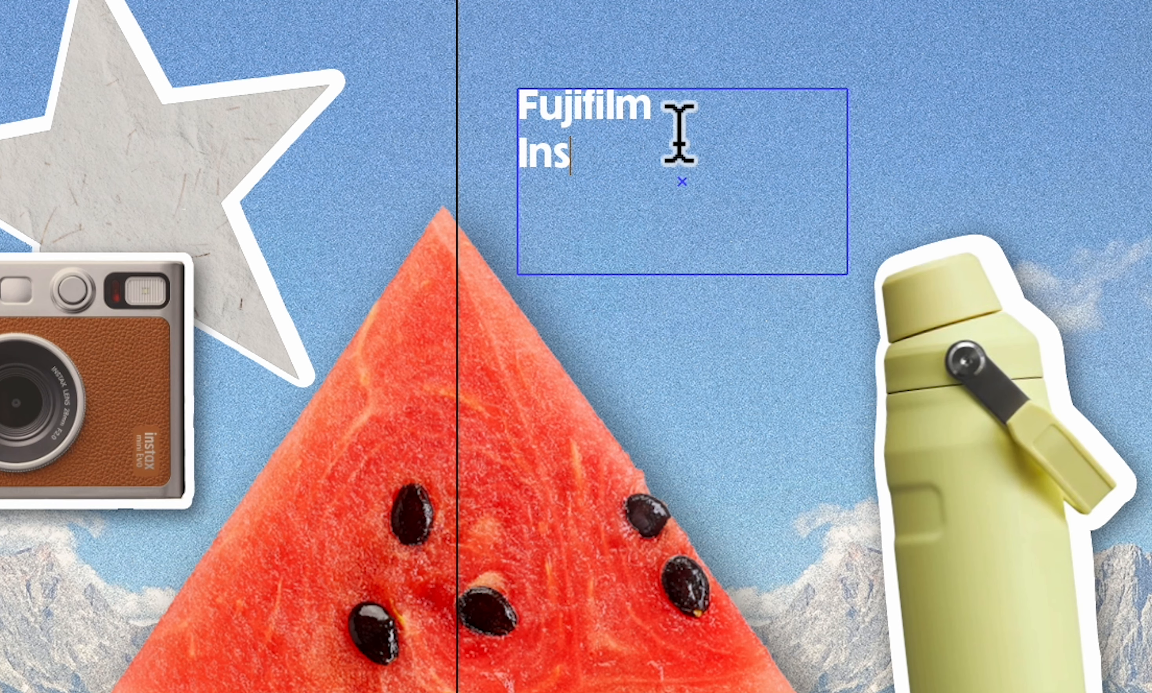
{"action": "type", "text": "tax Camera"}
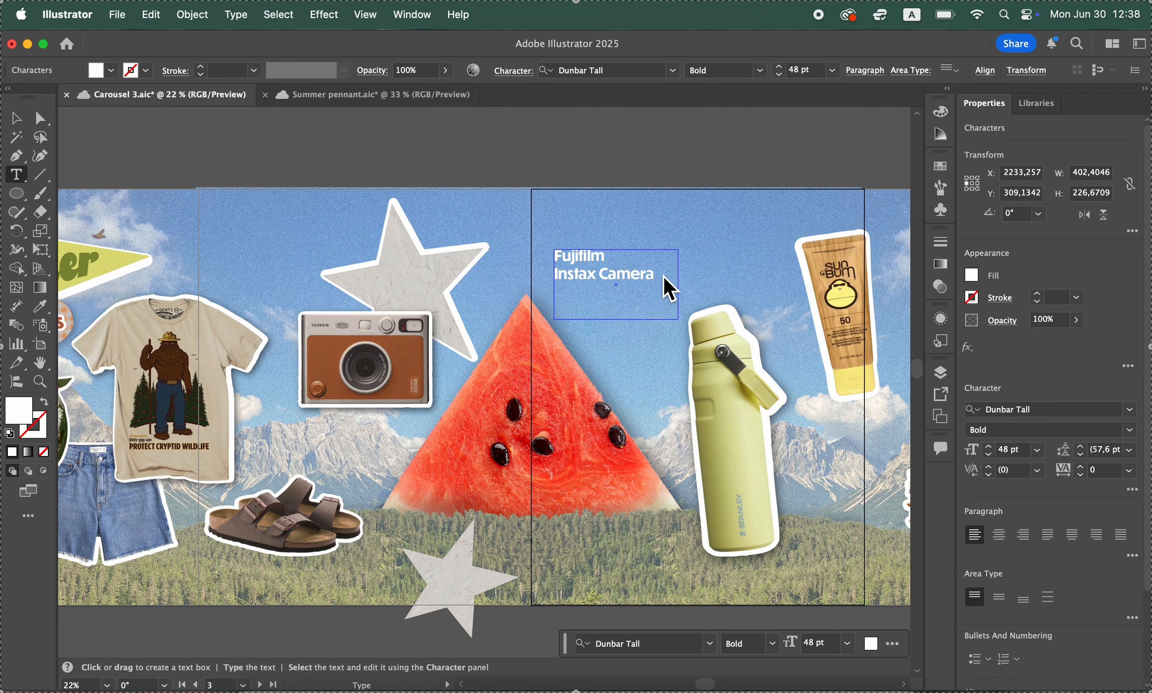
Set the "Instax Camera" line to the Courier Regular font at 24 pt
{"action": "left_click_drag", "start_coordinate": [798, 158], "coordinate": [442, 189]}
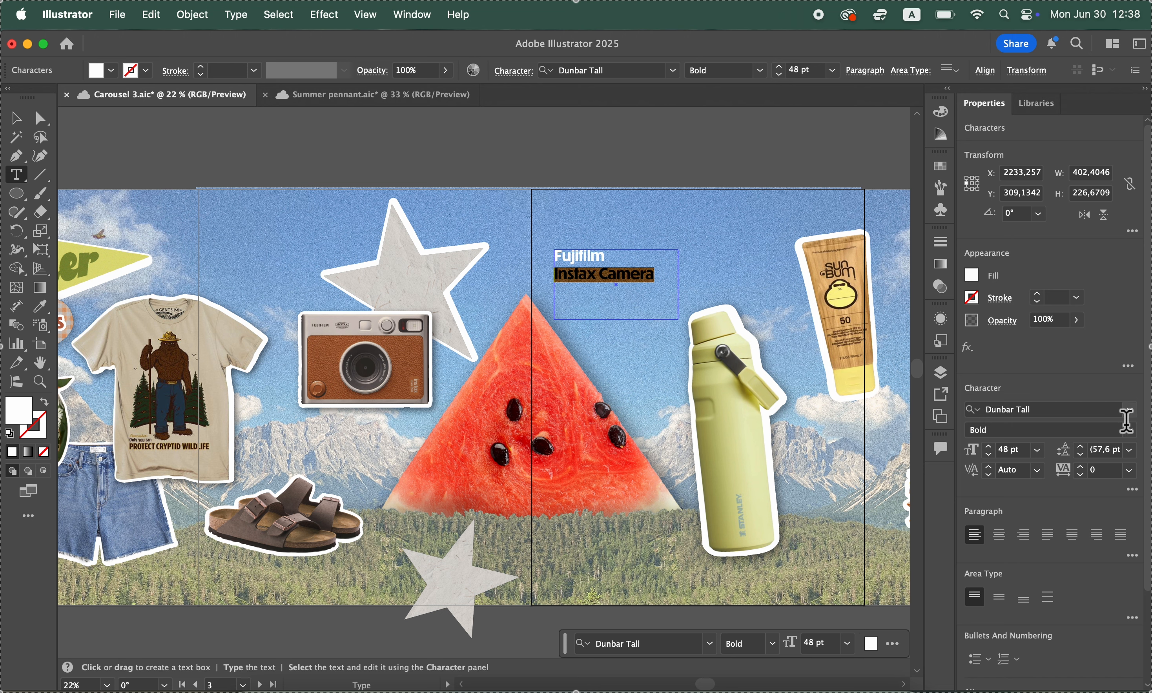
{"action": "left_click", "coordinate": [1101, 411]}
{"action": "type", "text": "cou"}
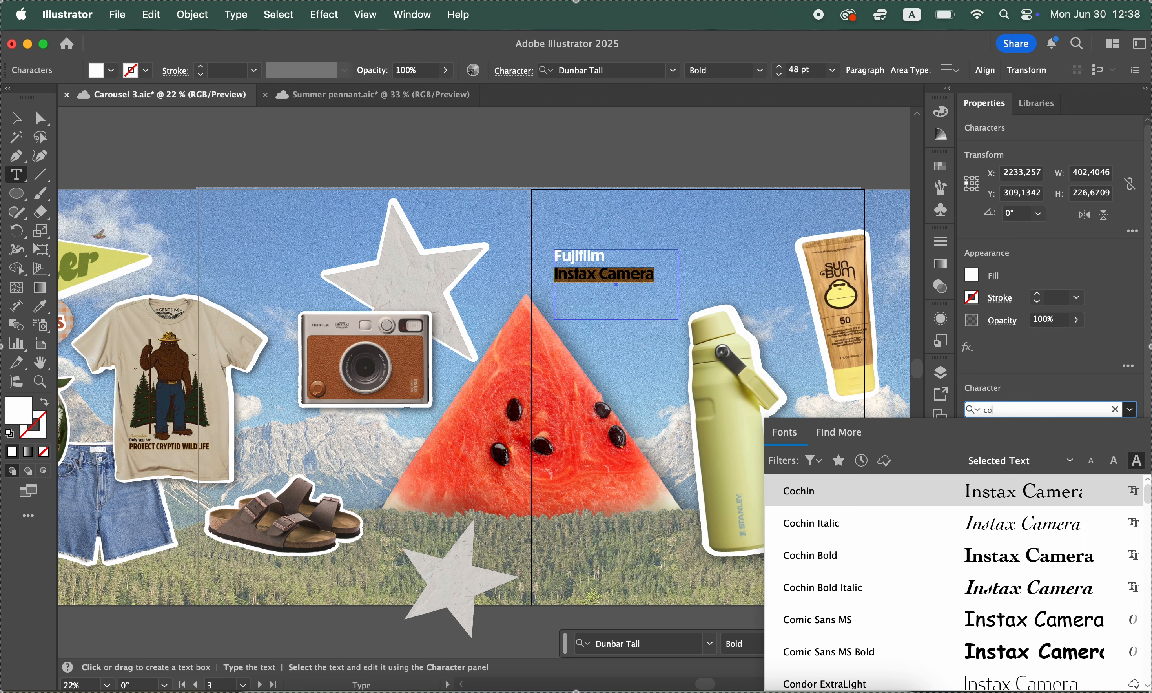
{"action": "left_click", "coordinate": [1056, 499]}
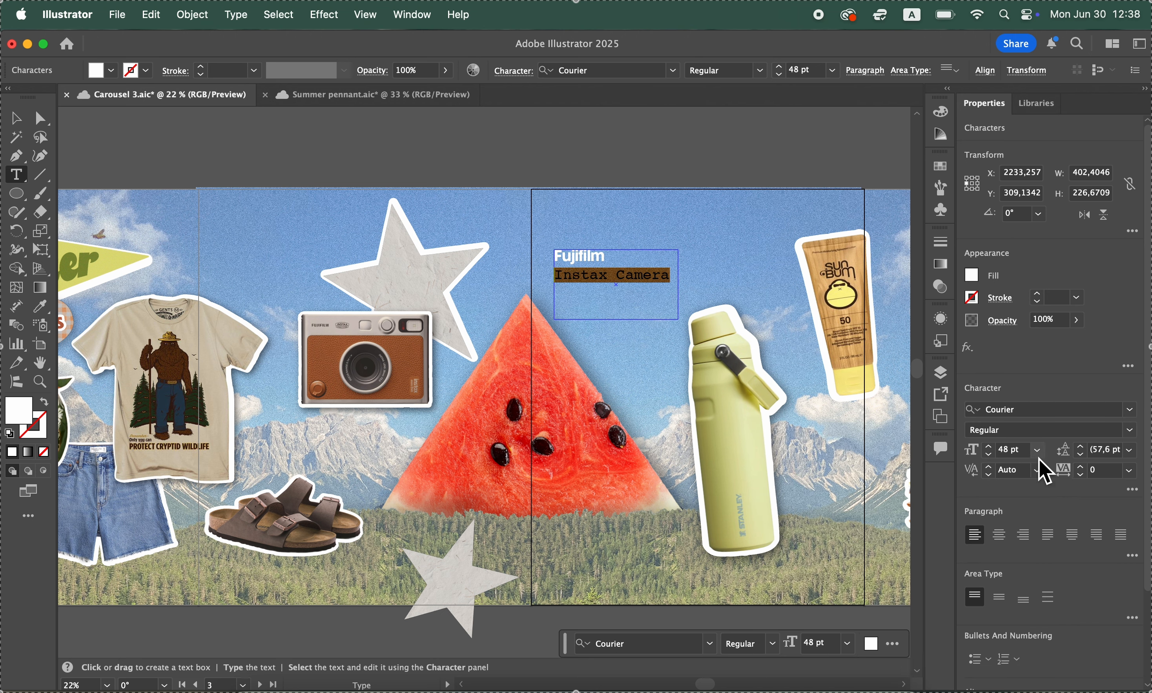
{"action": "left_click", "coordinate": [1037, 451]}
{"action": "left_click", "coordinate": [1060, 366]}
Move the Fujifilm label onto the second artboard, just above the camera's upper-left corner, and deselect it
{"action": "left_click", "coordinate": [38, 120]}
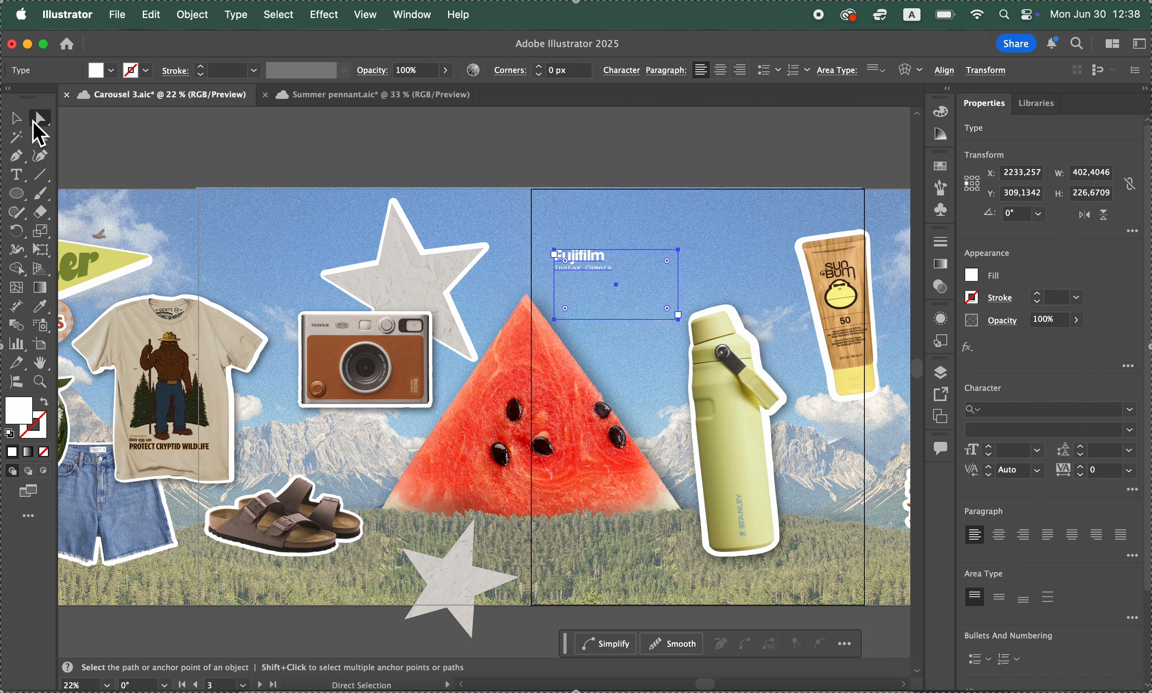
{"action": "left_click", "coordinate": [582, 171]}
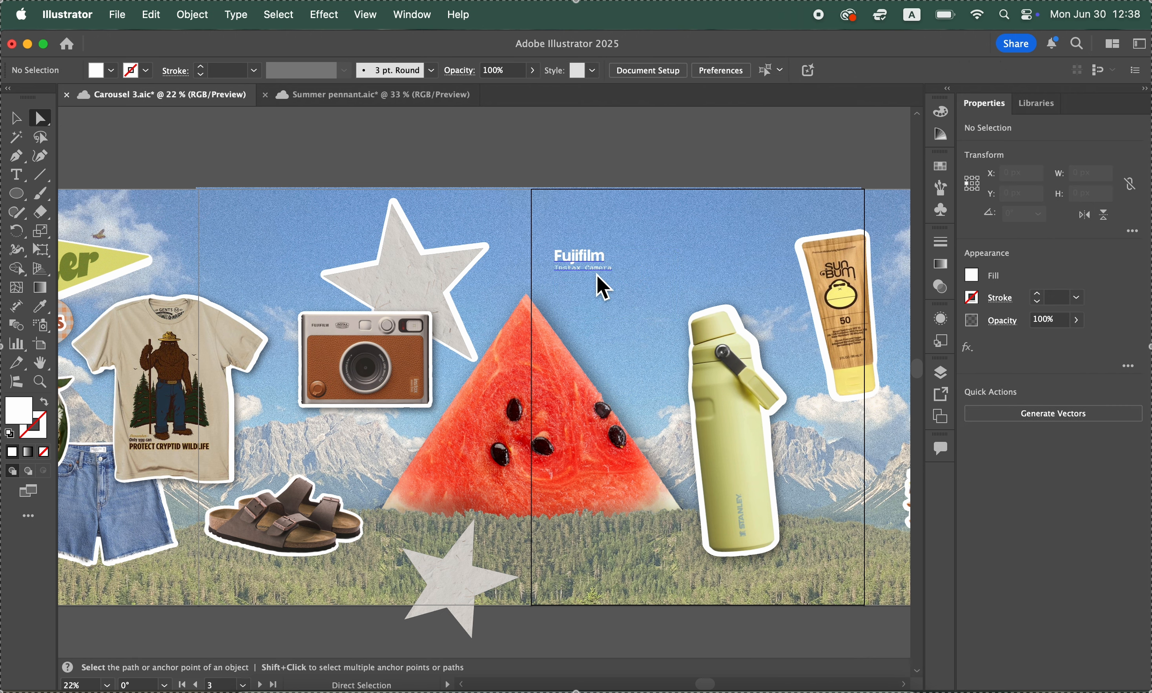
{"action": "left_click_drag", "start_coordinate": [596, 274], "coordinate": [325, 308]}
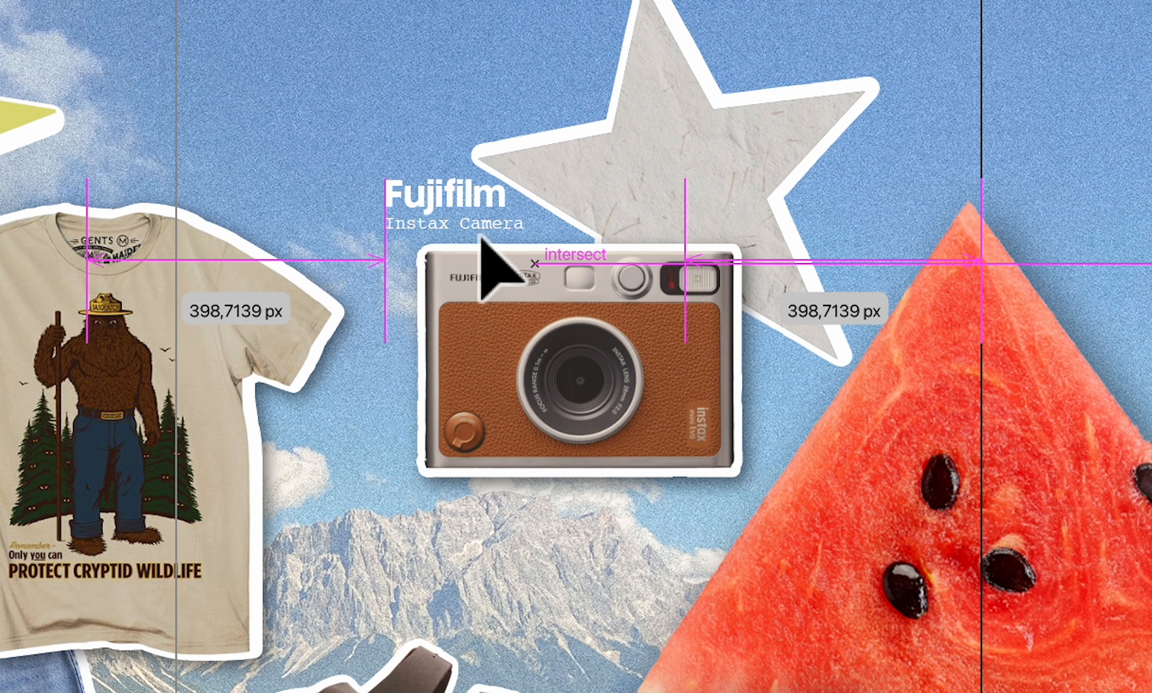
{"action": "left_click_drag", "start_coordinate": [479, 236], "coordinate": [469, 236]}
{"action": "left_click", "coordinate": [380, 164]}
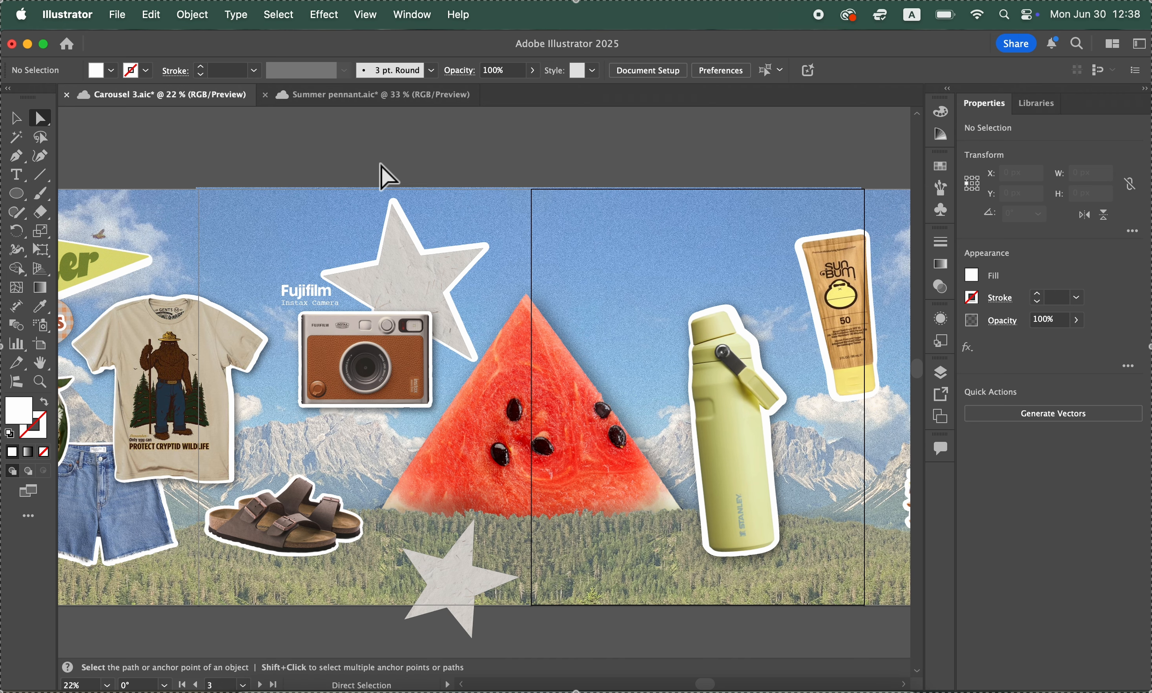
Duplicate the Fujifilm label into the third artboard's sky, between the watermelon's tip and the water bottle
{"action": "scroll", "coordinate": [386, 177], "scroll_direction": "down", "scroll_amount": 3}
{"action": "scroll", "coordinate": [386, 176], "scroll_direction": "left", "scroll_amount": 3}
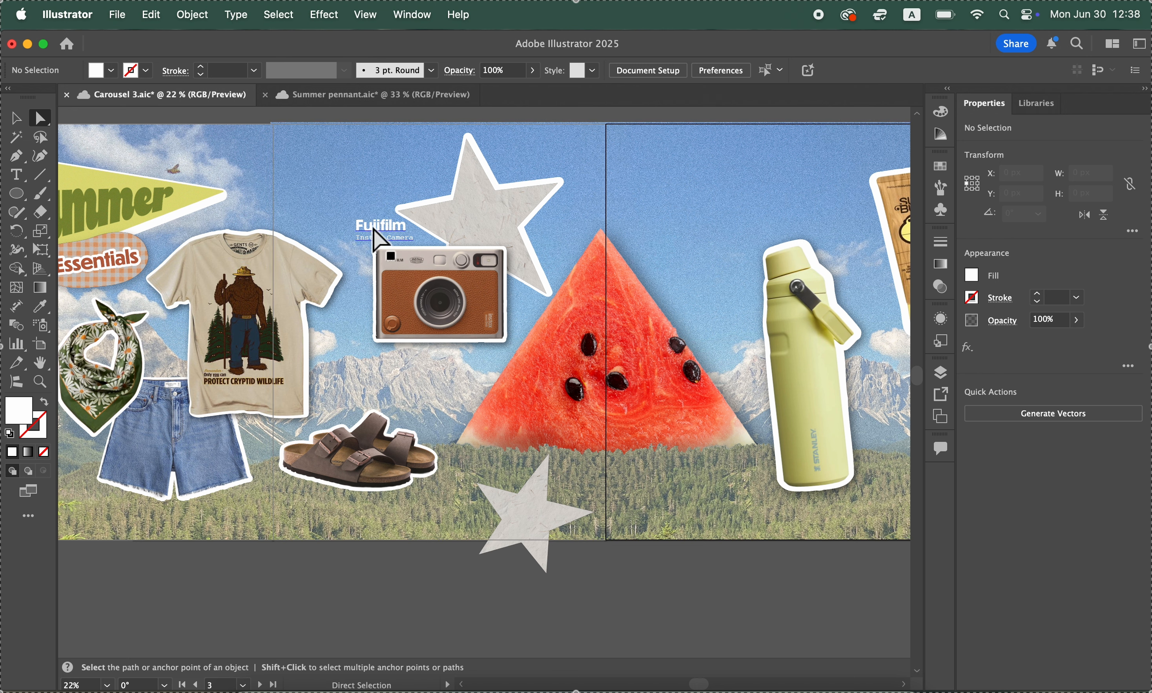
{"action": "left_click", "coordinate": [375, 234]}
{"action": "left_click_drag", "start_coordinate": [375, 232], "coordinate": [652, 179]}
{"action": "scroll", "coordinate": [649, 185], "scroll_direction": "up", "scroll_amount": 2}
{"action": "scroll", "coordinate": [649, 185], "scroll_direction": "right", "scroll_amount": 2}
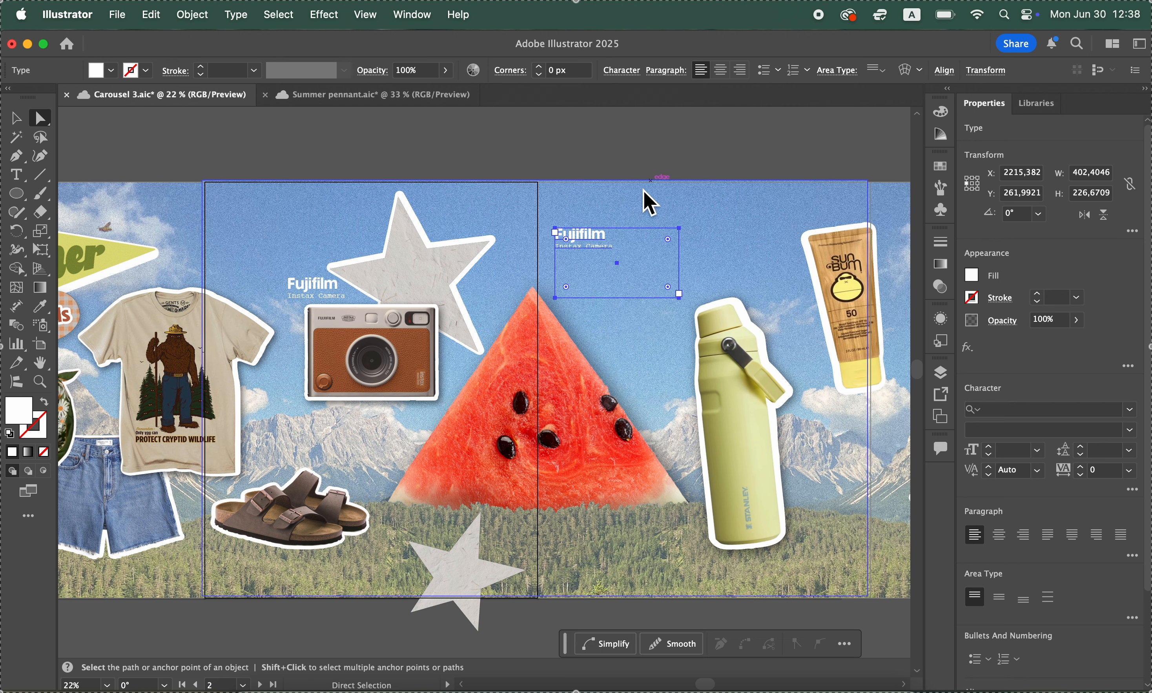
Replace the duplicated label's two lines with "Watermelon" and "Quintessential Summer Fruit"
{"action": "triple_click", "coordinate": [594, 237]}
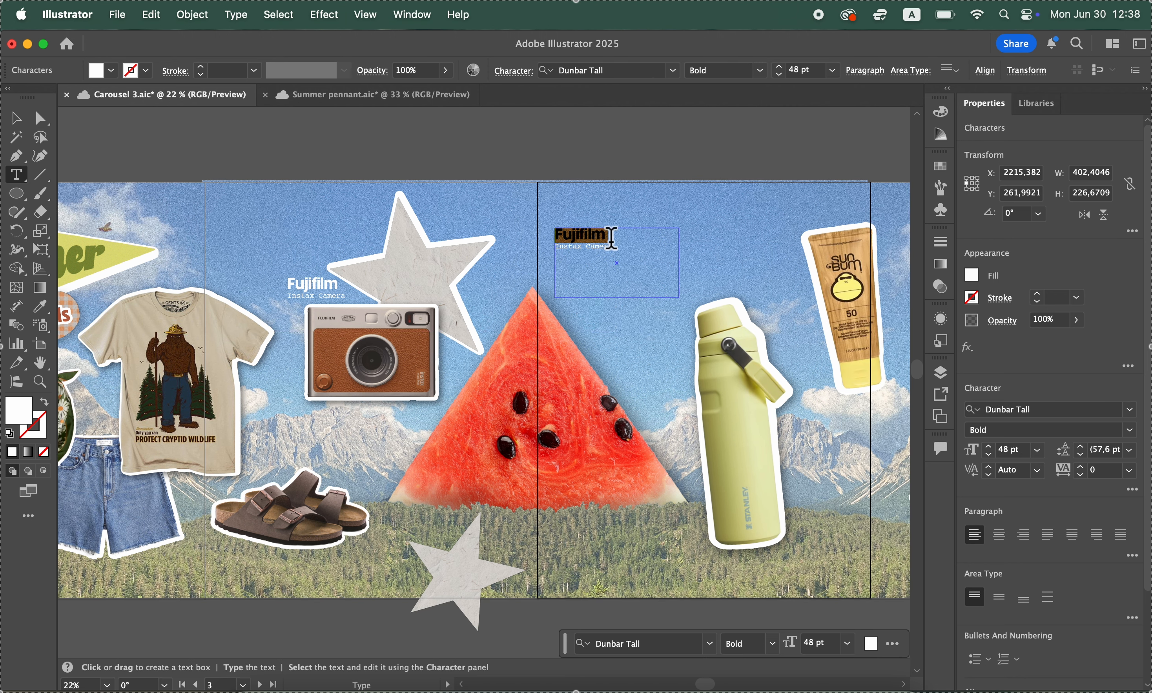
{"action": "type", "text": "Watermel"}
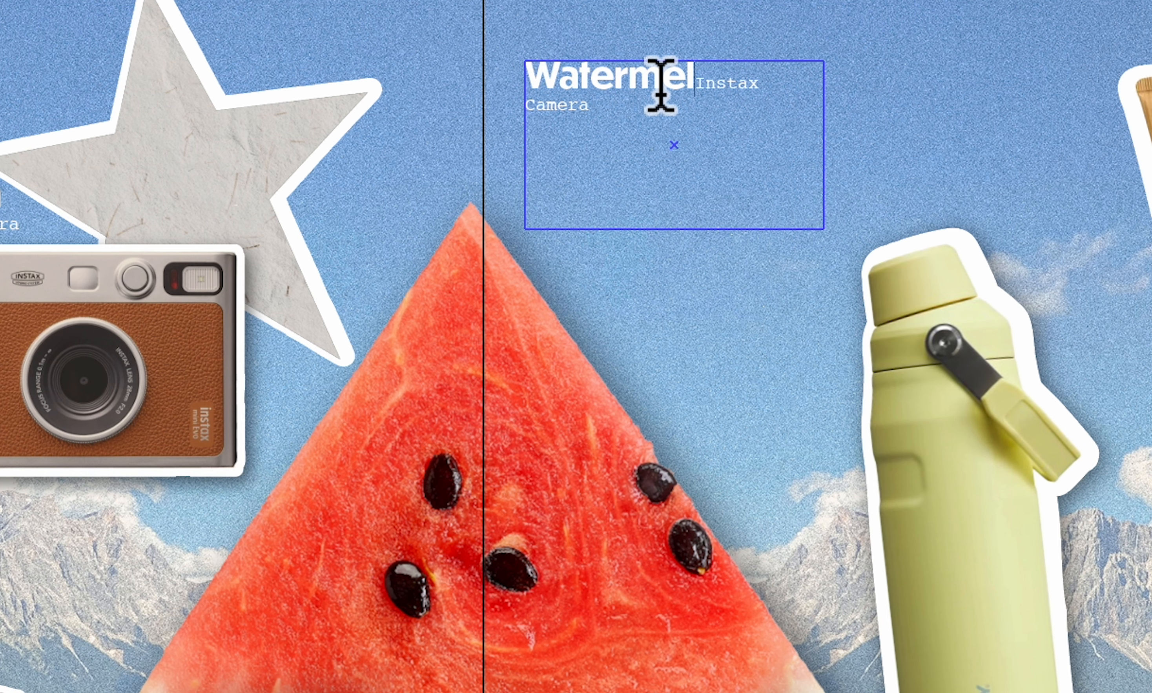
{"action": "type", "text": "on"}
{"action": "key", "text": "Return"}
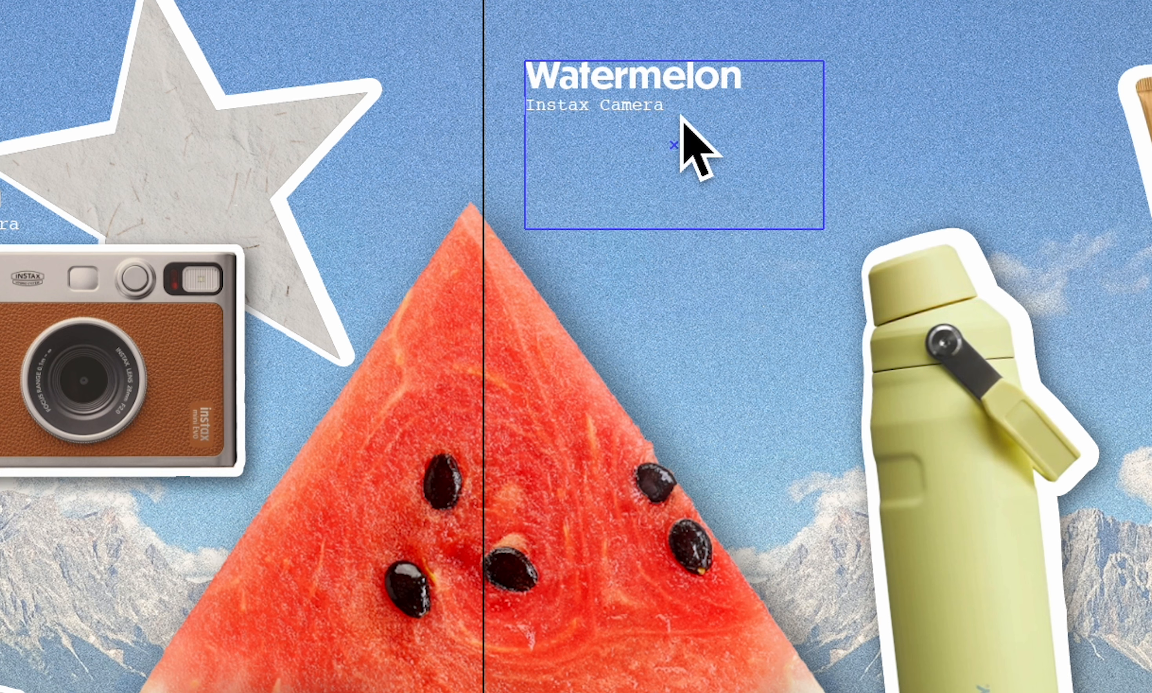
{"action": "triple_click", "coordinate": [681, 127]}
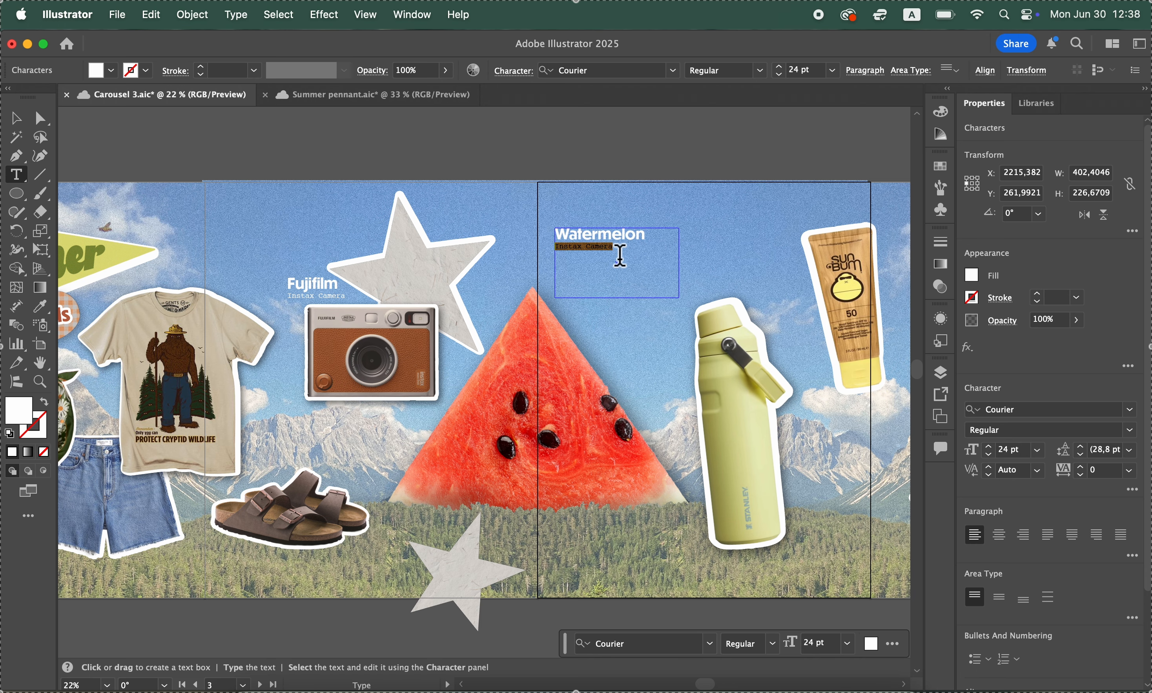
{"action": "type", "text": "Quintessential"}
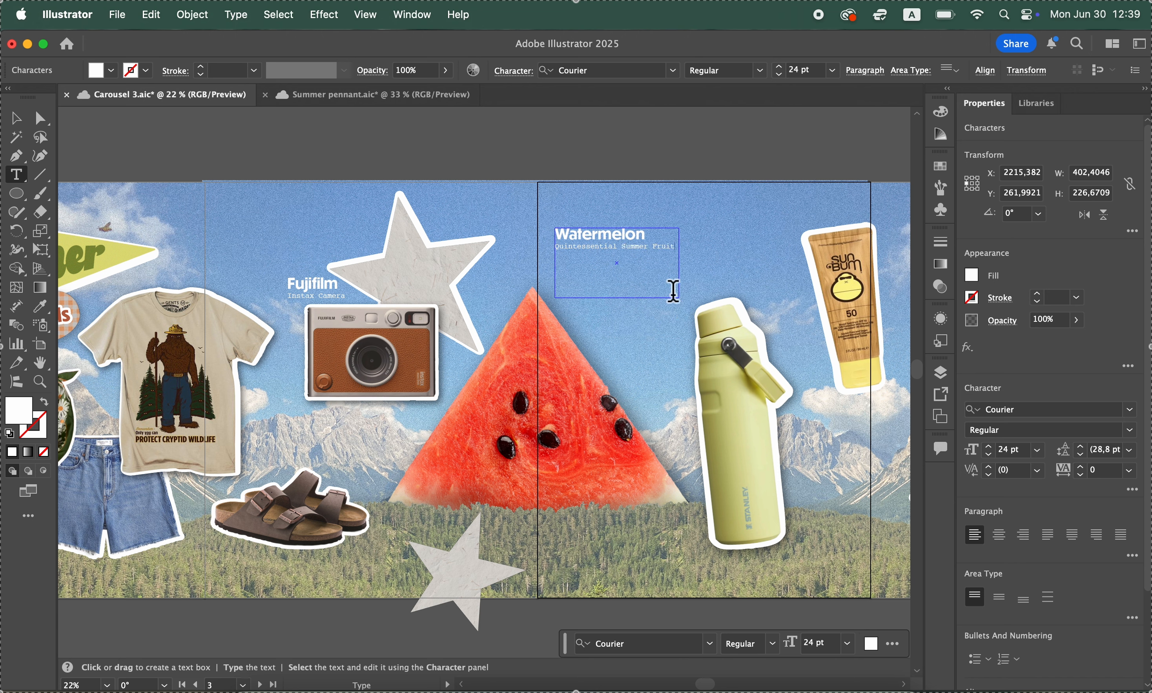
{"action": "left_click", "coordinate": [249, 171]}
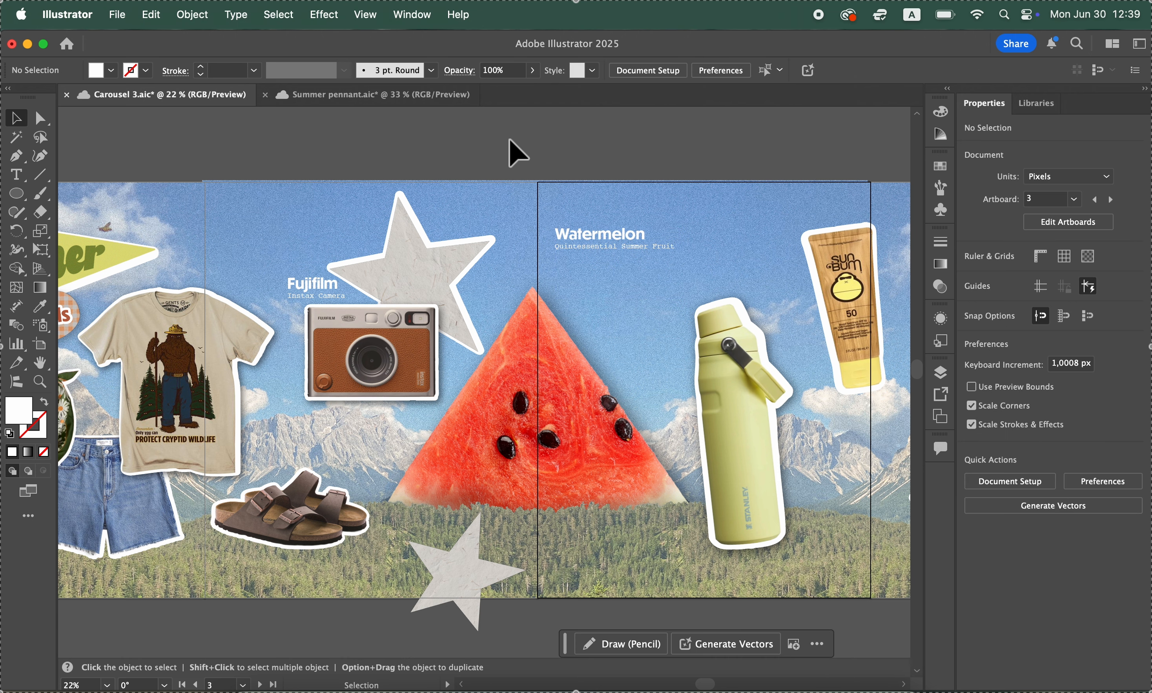
Try to rotate the Watermelon text box by its bounding box, and undo the rotation
{"action": "left_click", "coordinate": [608, 240]}
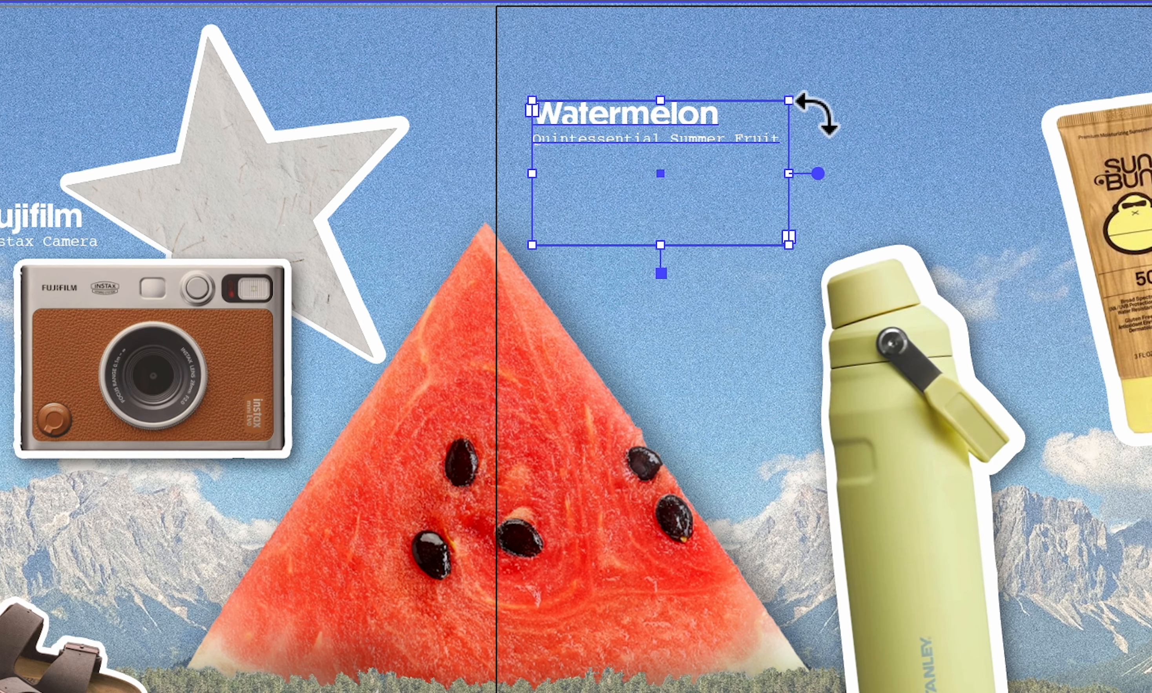
{"action": "left_click_drag", "start_coordinate": [816, 114], "coordinate": [778, 245]}
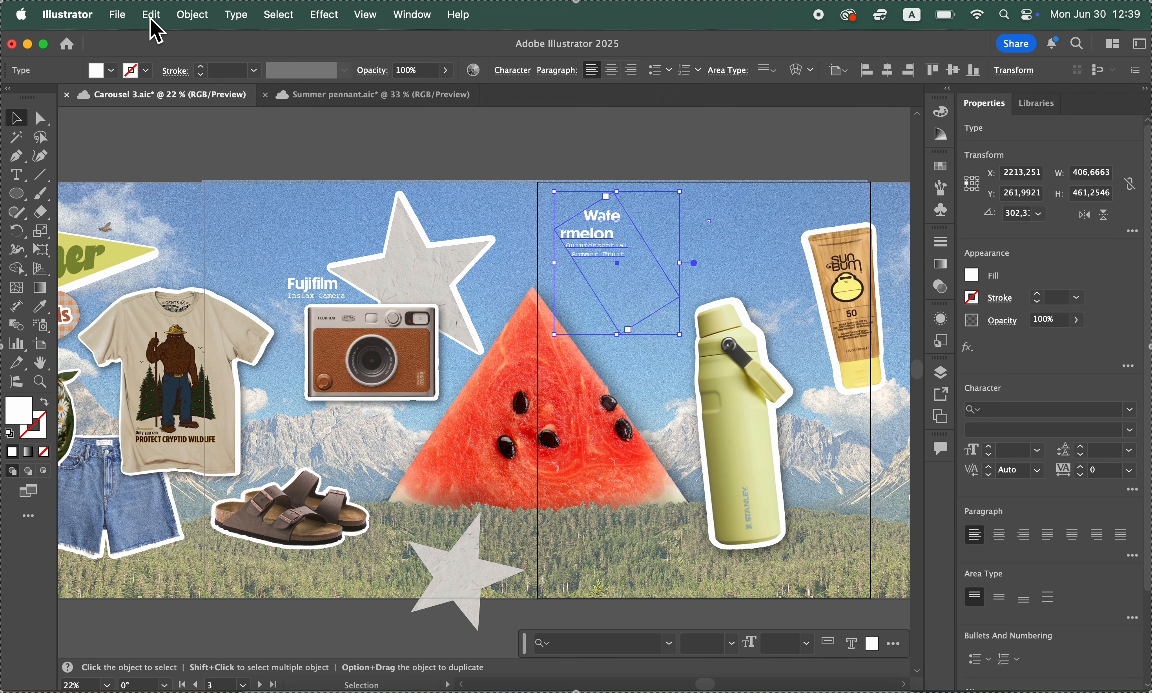
{"action": "left_click", "coordinate": [150, 15]}
{"action": "left_click", "coordinate": [156, 44]}
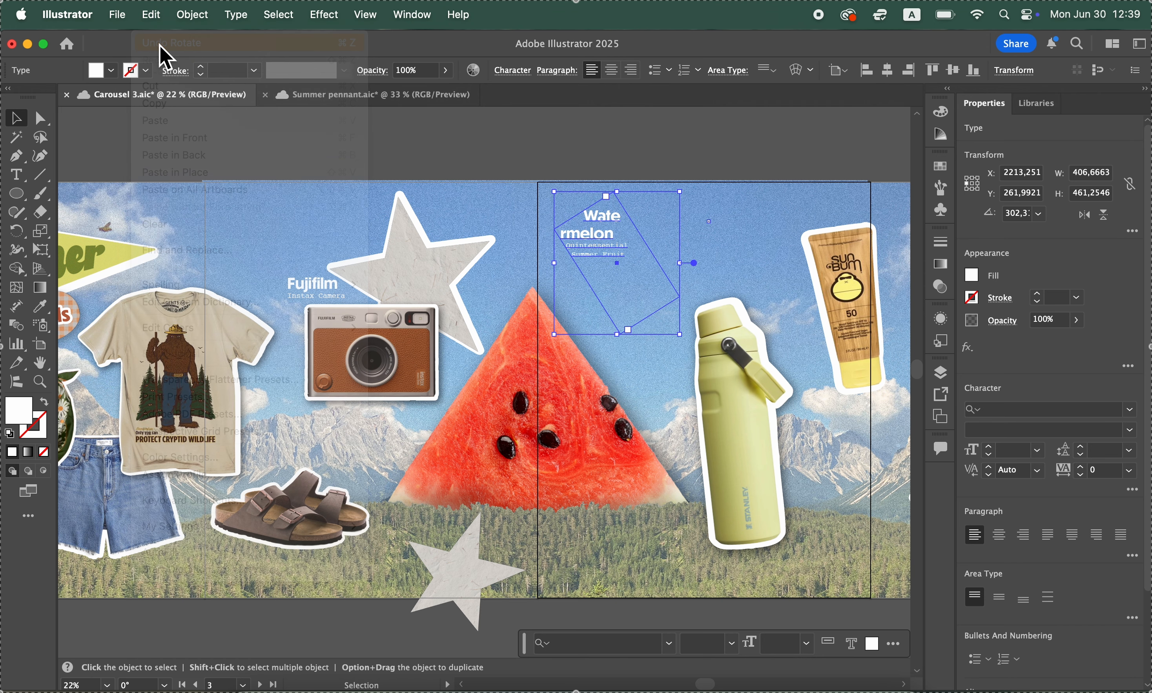
Convert the Watermelon label's text to outlines and deselect it
{"action": "left_click", "coordinate": [612, 156]}
{"action": "left_click", "coordinate": [617, 264]}
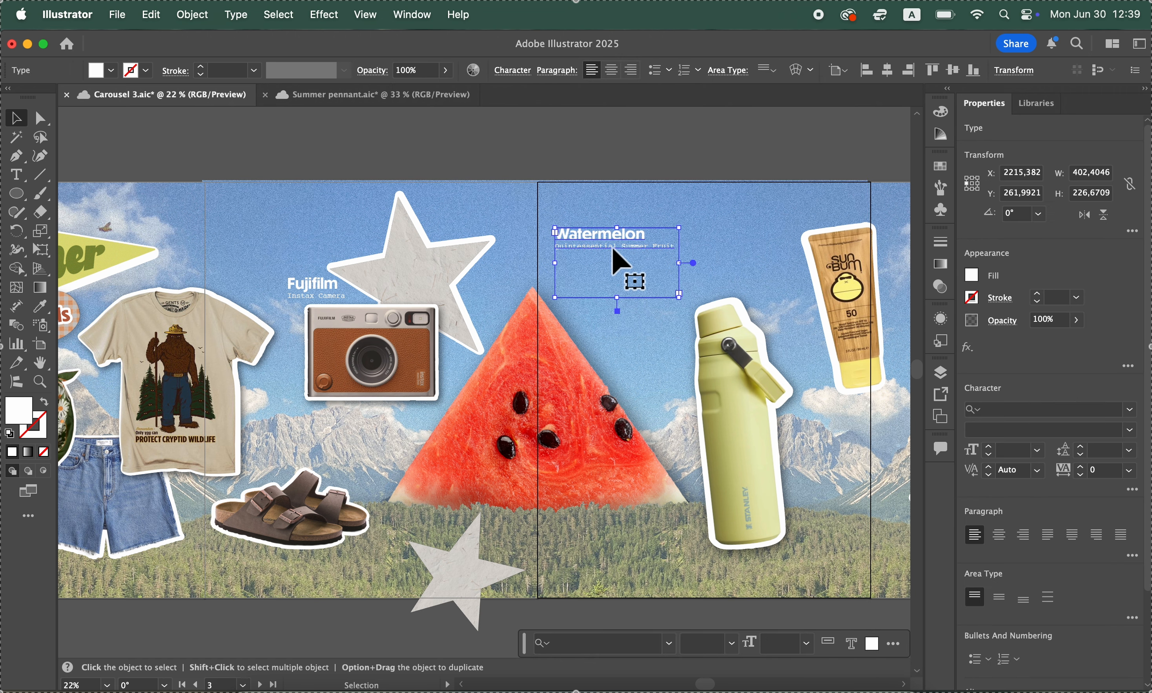
{"action": "left_click", "coordinate": [23, 179]}
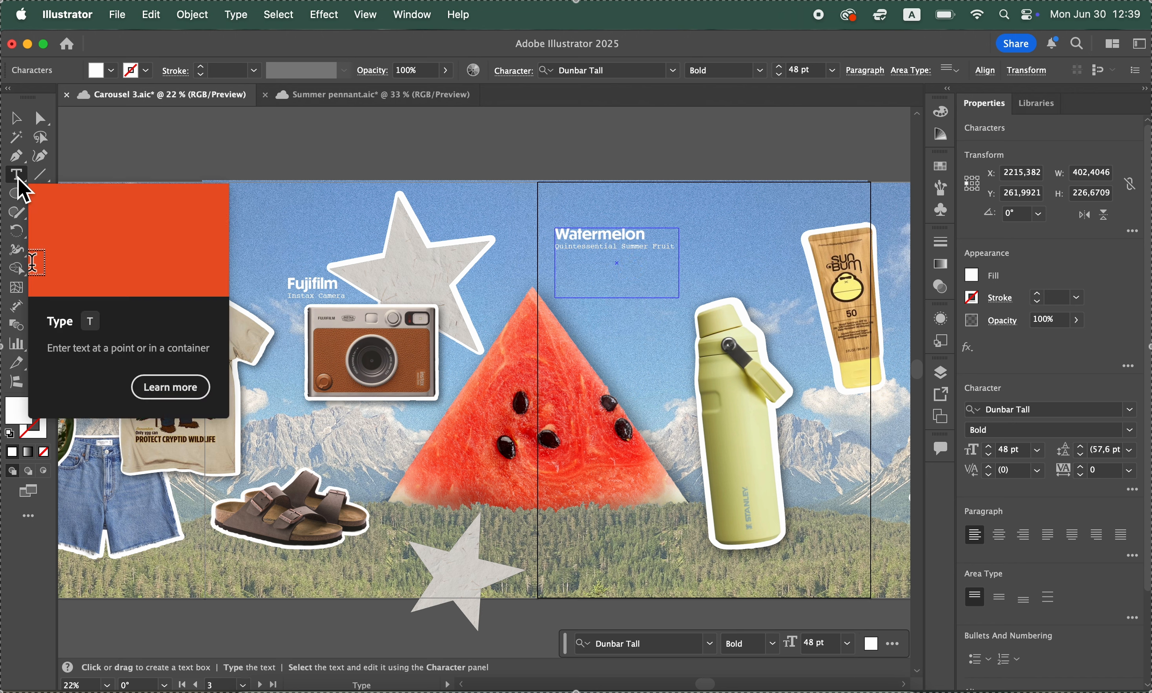
{"action": "left_click", "coordinate": [19, 121]}
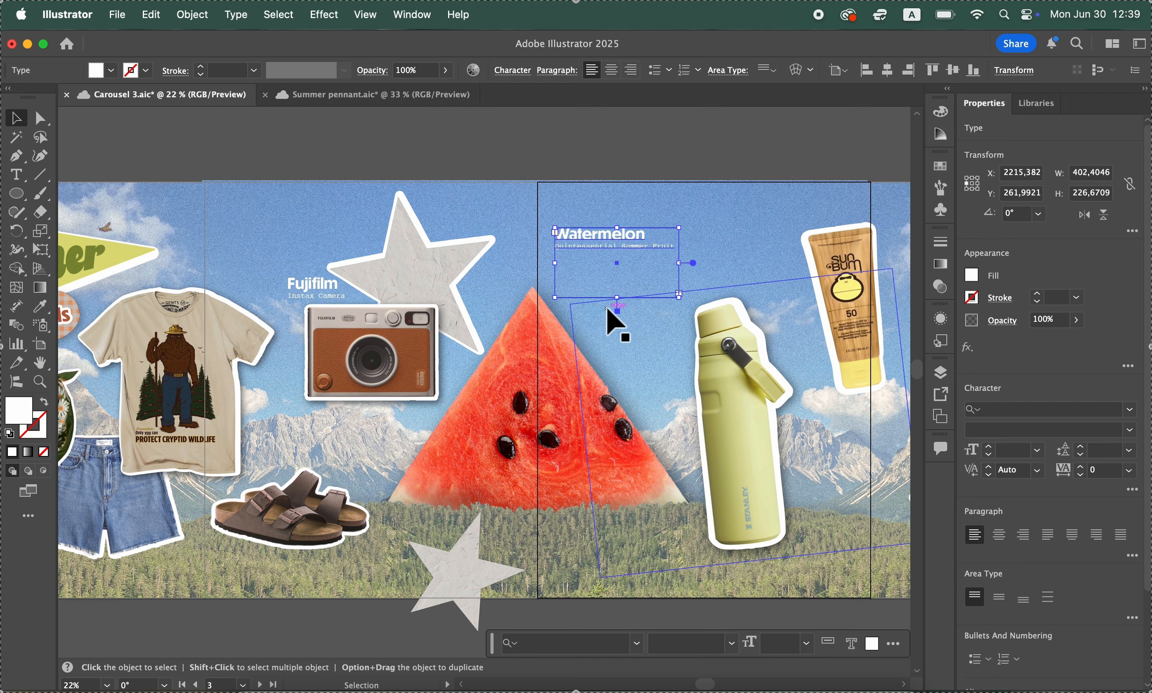
{"action": "left_click", "coordinate": [236, 14]}
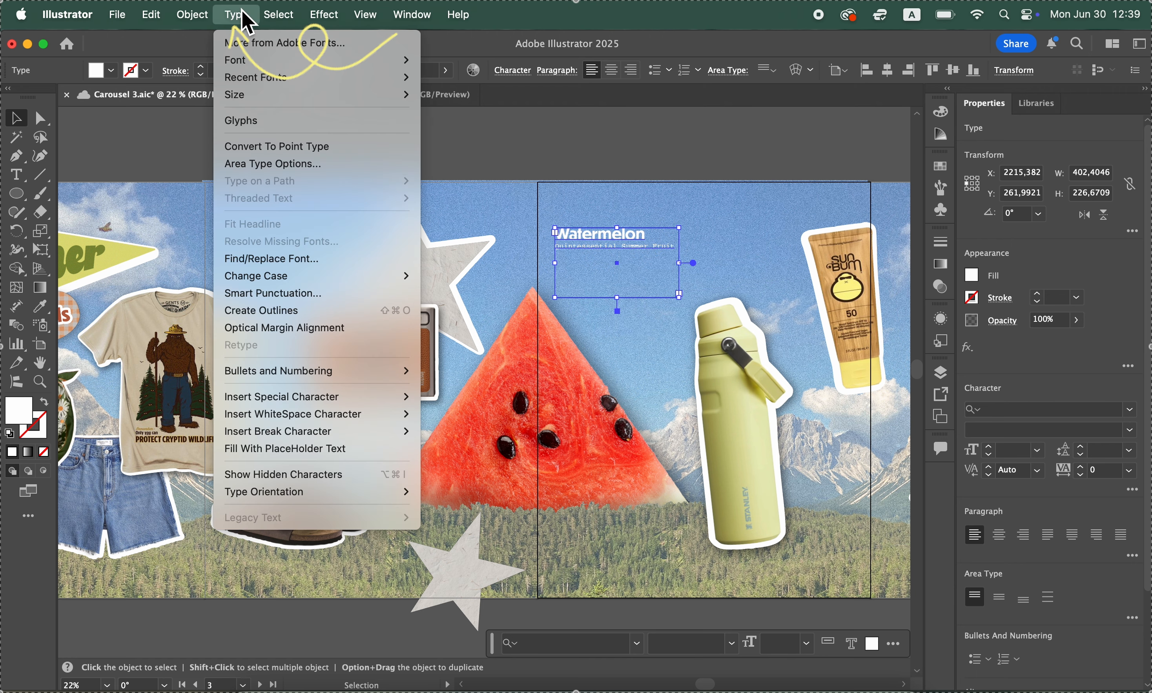
{"action": "left_click", "coordinate": [285, 310]}
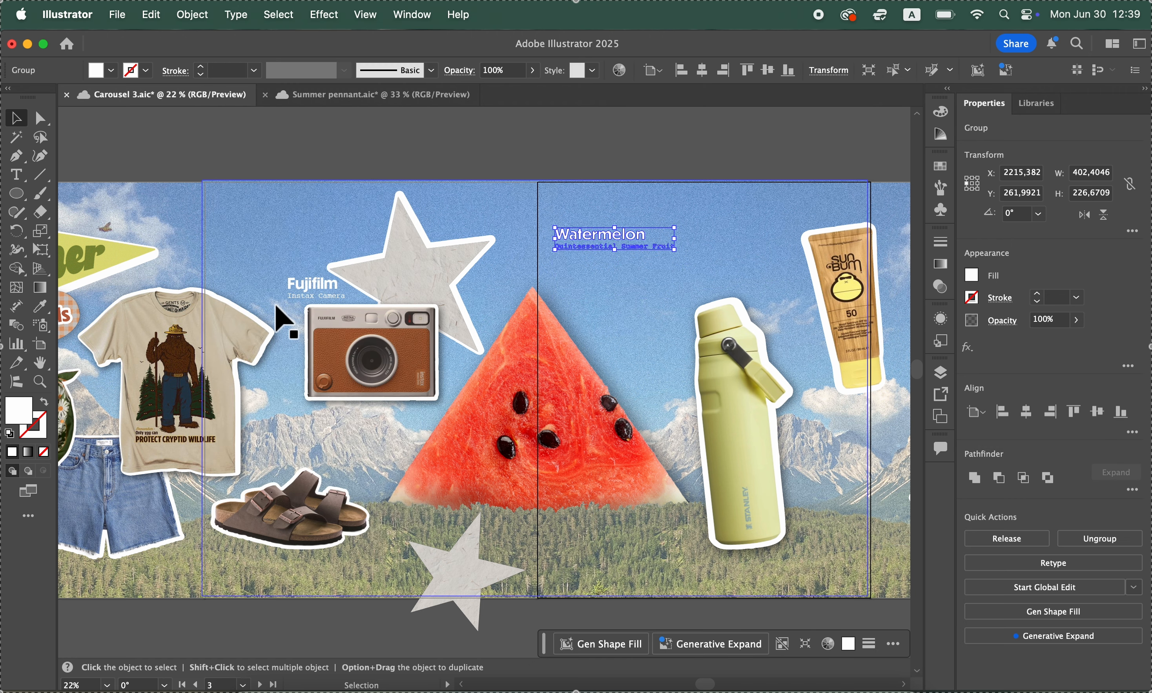
{"action": "left_click", "coordinate": [680, 168]}
Try moving the letter n inside the isolated Watermelon group, undo the move and leave isolation
{"action": "double_click", "coordinate": [643, 242]}
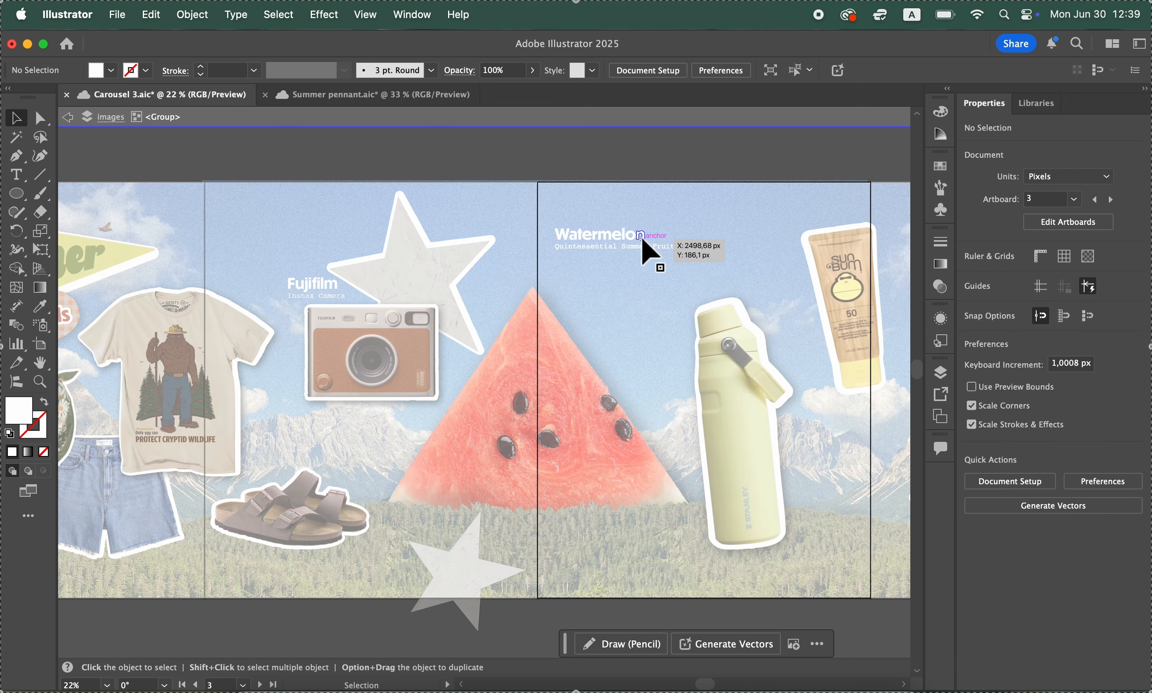
{"action": "left_click_drag", "start_coordinate": [749, 173], "coordinate": [830, 180]}
{"action": "left_click", "coordinate": [802, 0]}
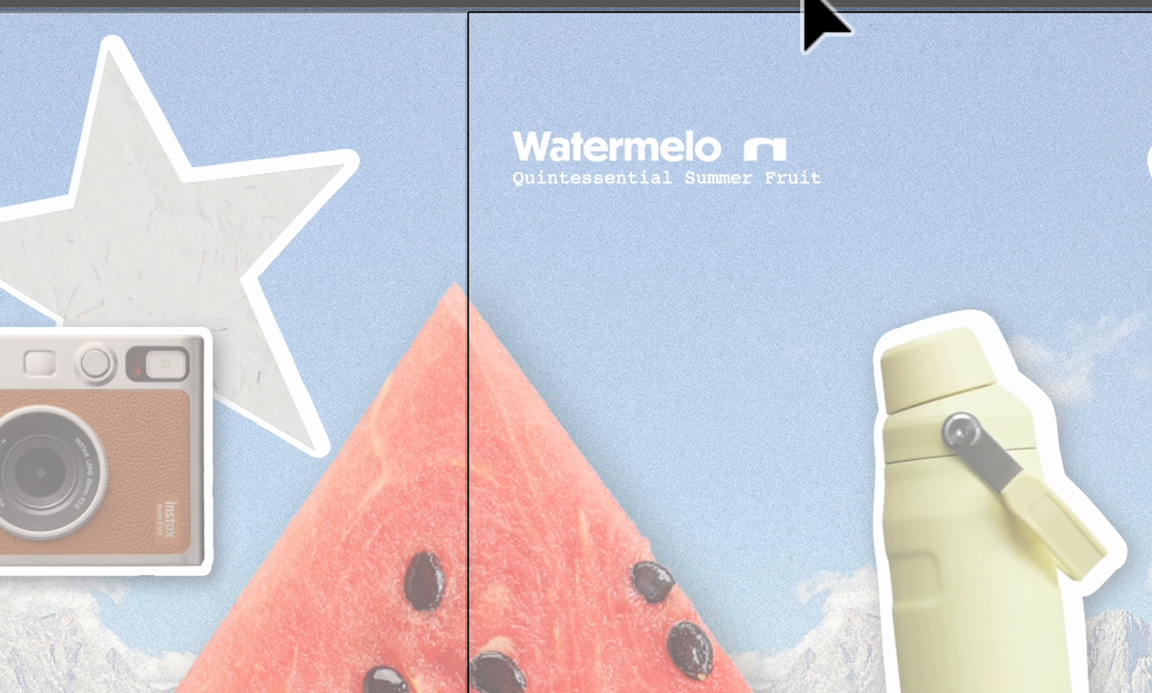
{"action": "double_click", "coordinate": [803, 0]}
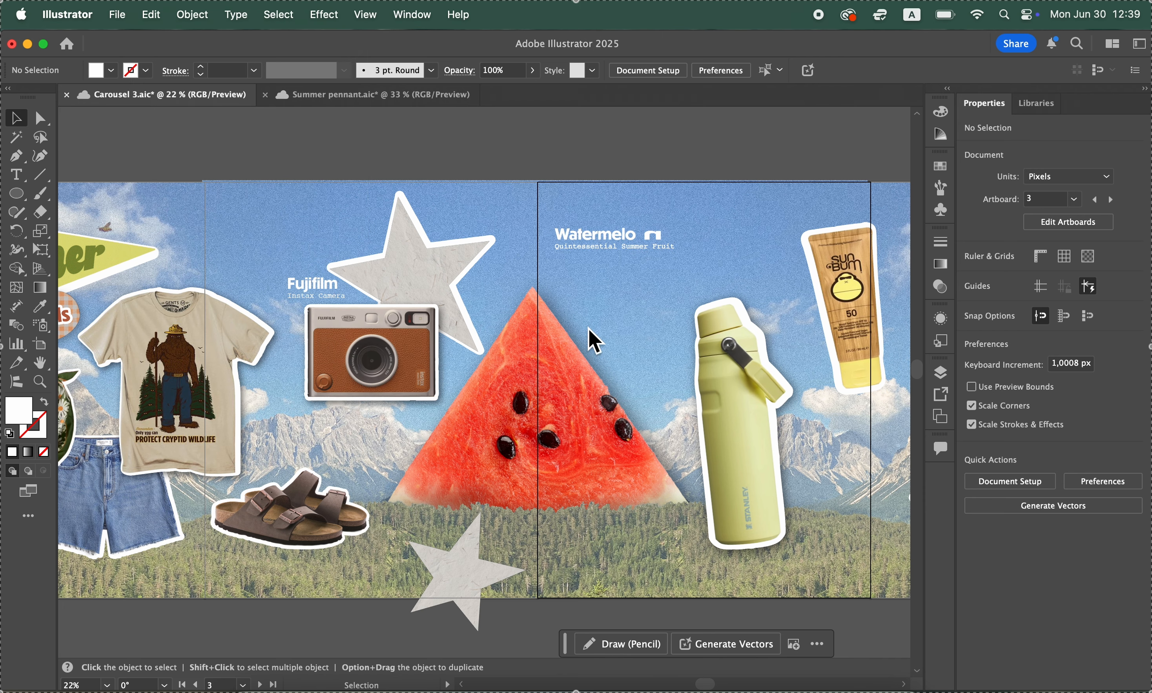
{"action": "key", "text": "super+z"}
{"action": "key", "text": "super+z"}
{"action": "left_click", "coordinate": [715, 168]}
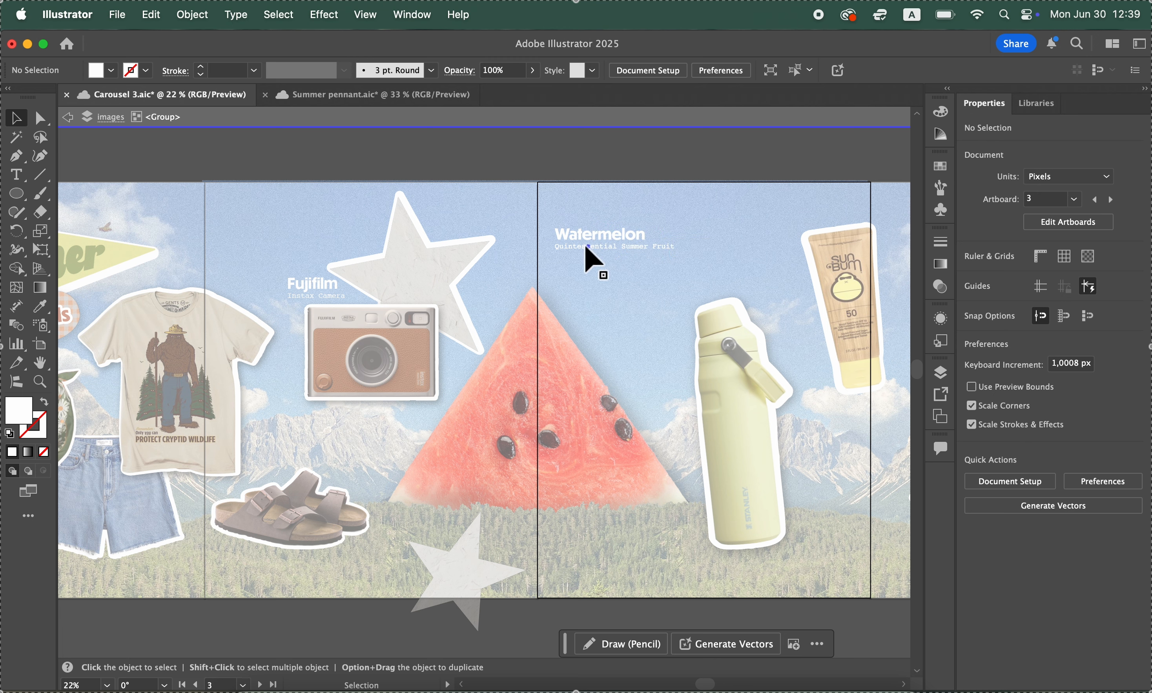
{"action": "double_click", "coordinate": [643, 170]}
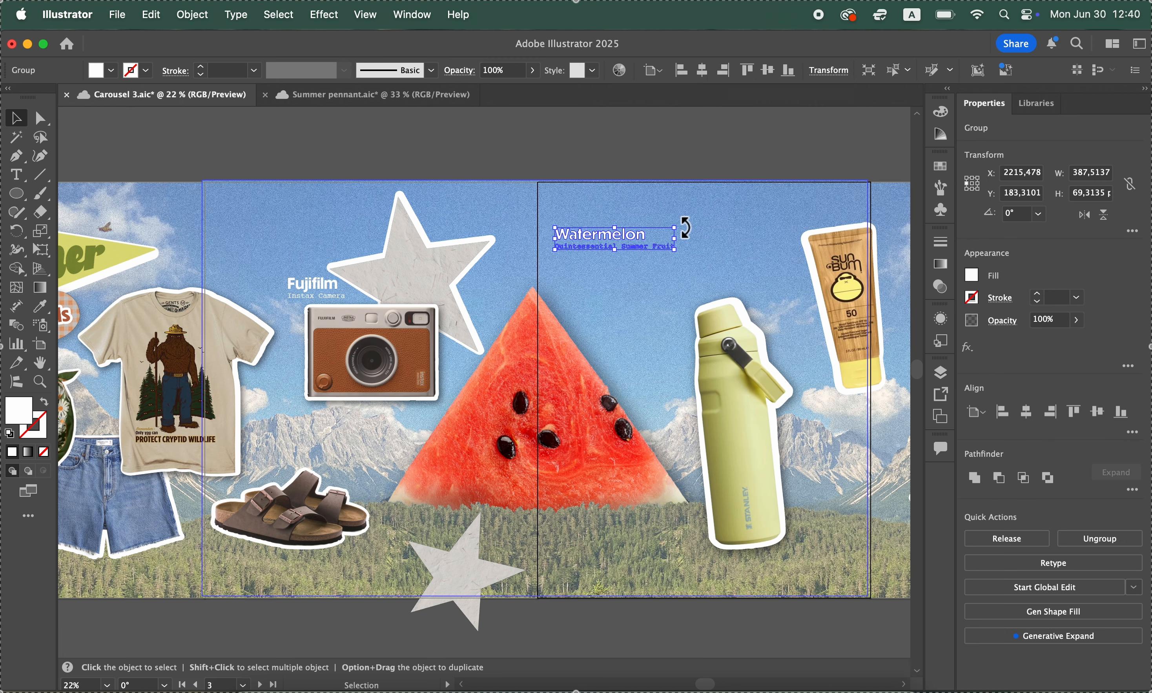
Rotate the outlined Watermelon label to about 306° and place it along the watermelon's right slope, undoing the accidental scaling
{"action": "left_click_drag", "start_coordinate": [681, 226], "coordinate": [664, 406]}
{"action": "left_click", "coordinate": [149, 15]}
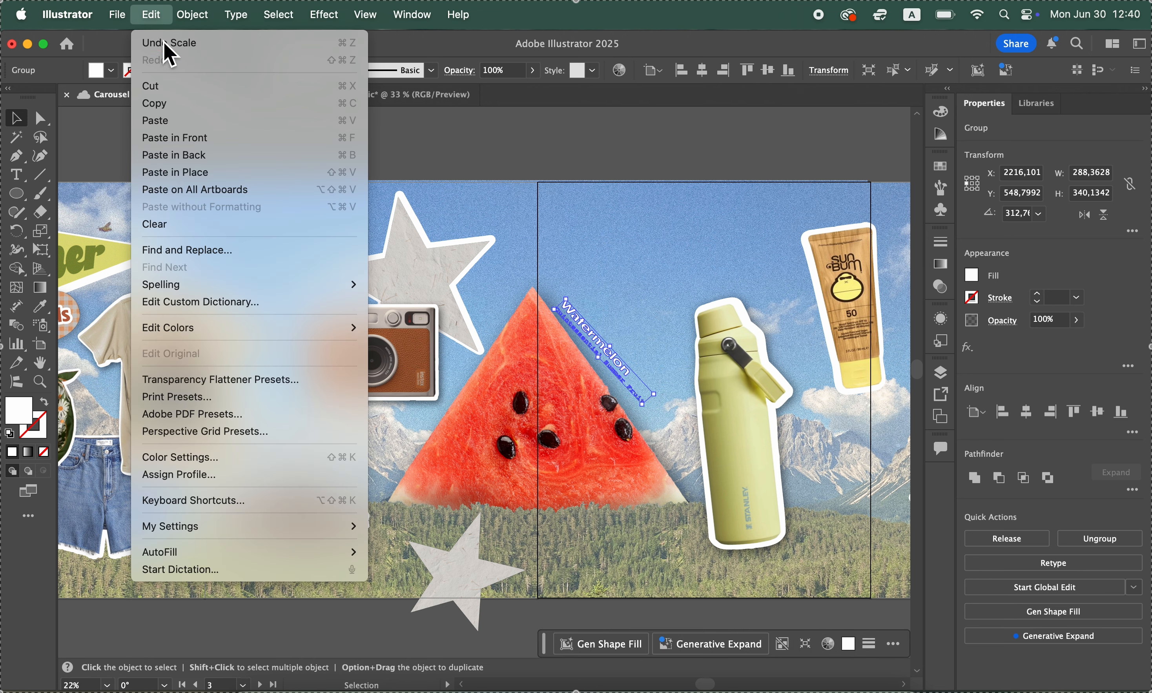
{"action": "left_click", "coordinate": [162, 44]}
{"action": "left_click_drag", "start_coordinate": [576, 290], "coordinate": [584, 292]}
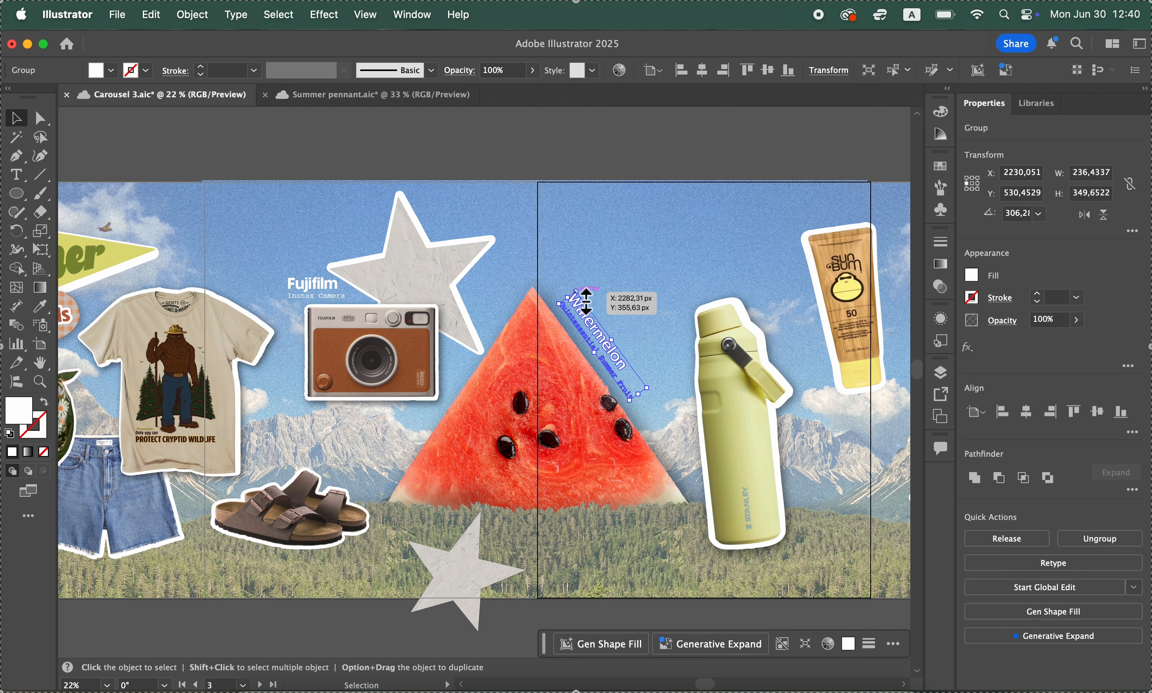
{"action": "left_click_drag", "start_coordinate": [585, 301], "coordinate": [597, 329]}
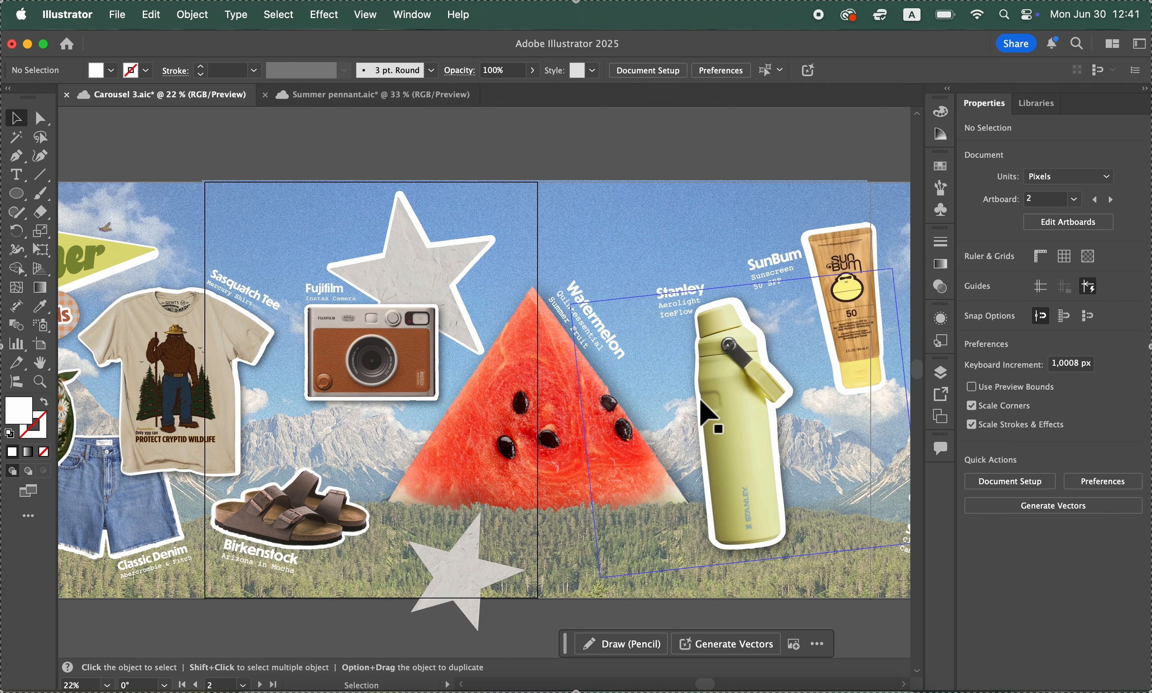
Unlock the locked product label groups in the images layer so that they can be edited
{"action": "scroll", "coordinate": [708, 414], "scroll_direction": "left", "scroll_amount": 10}
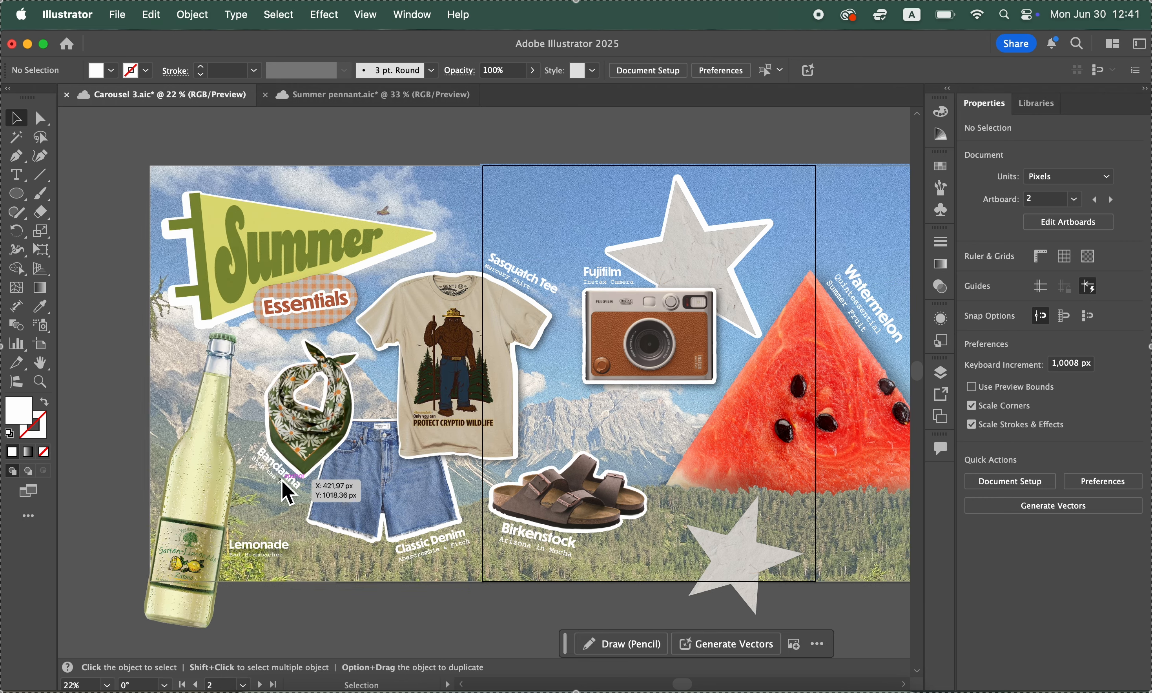
{"action": "scroll", "coordinate": [271, 512], "scroll_direction": "up", "scroll_amount": 6}
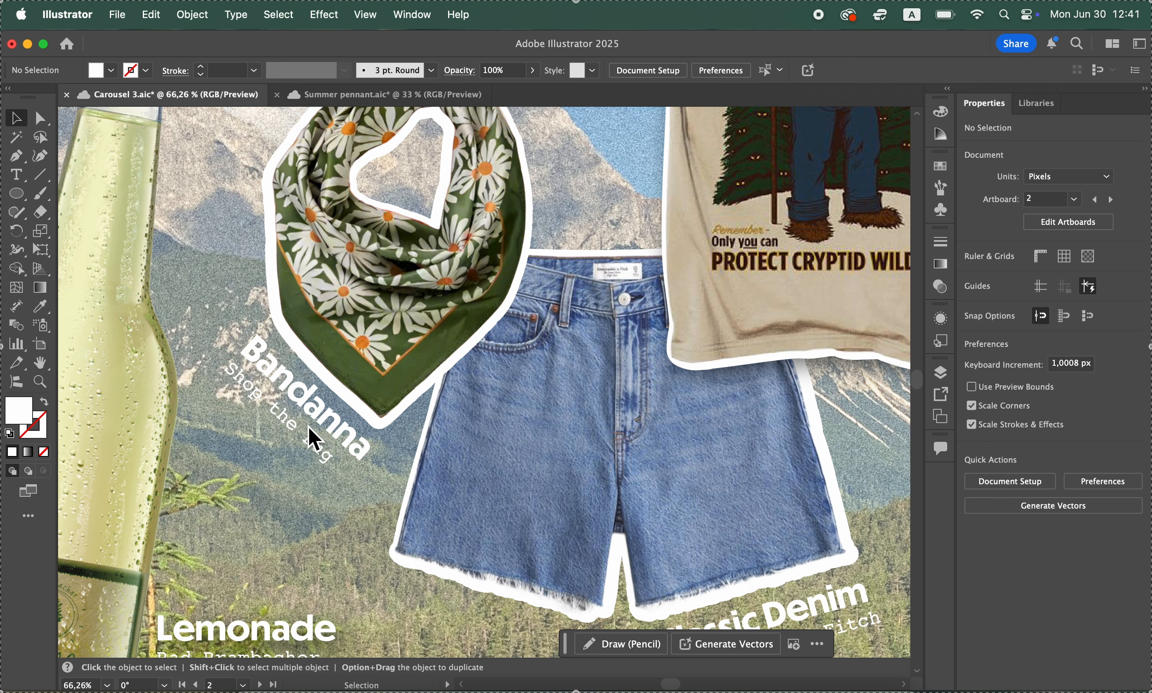
{"action": "scroll", "coordinate": [316, 450], "scroll_direction": "up", "scroll_amount": 3}
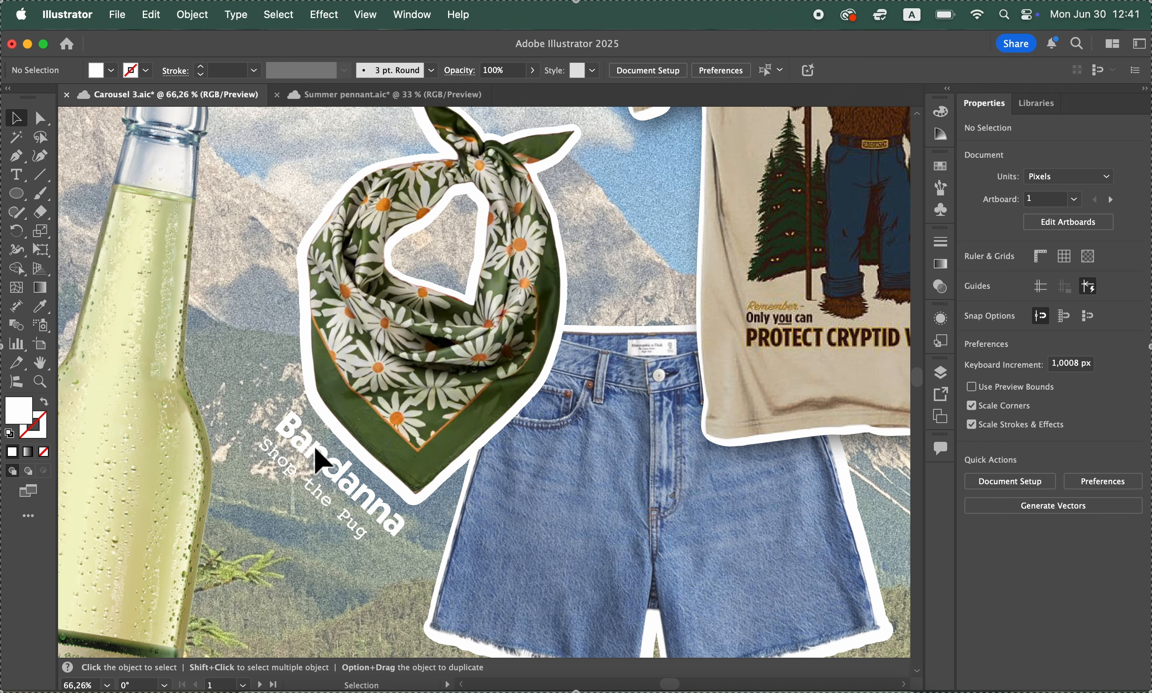
{"action": "left_click", "coordinate": [940, 372]}
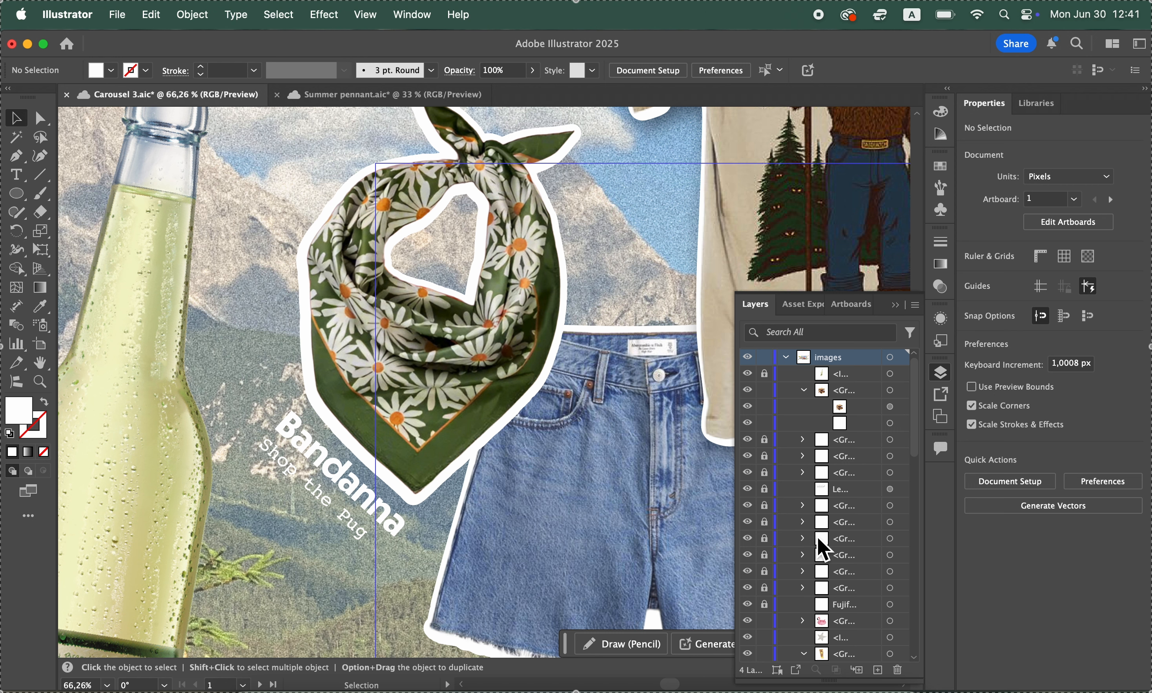
{"action": "left_click", "coordinate": [765, 456]}
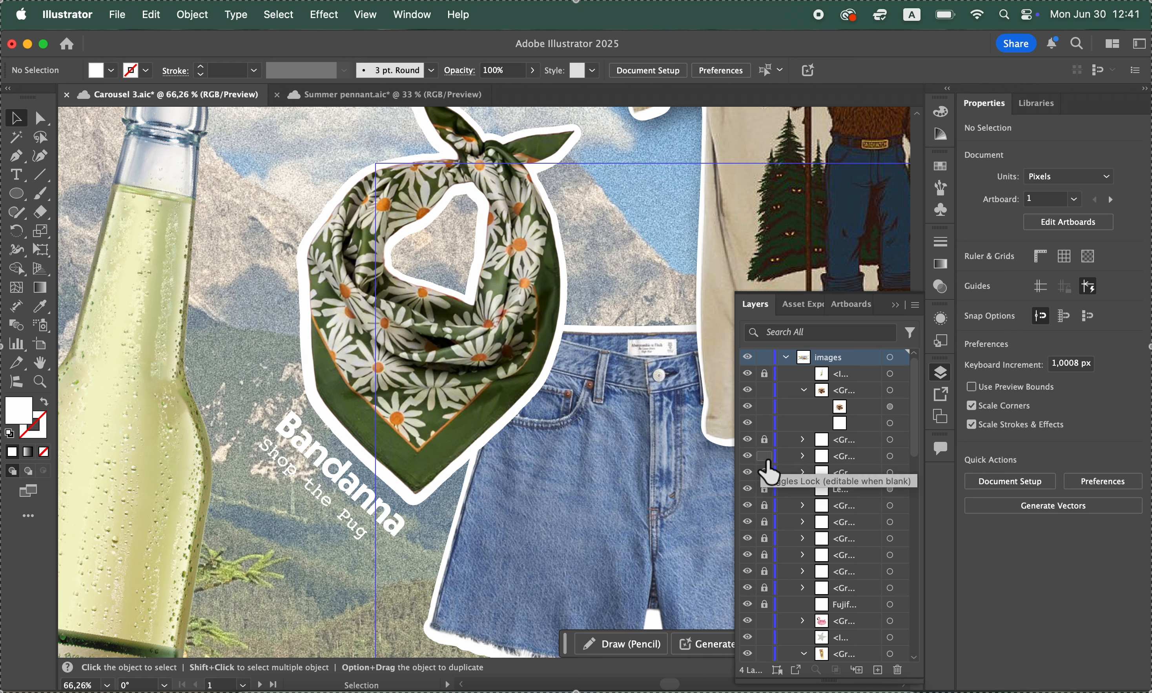
{"action": "left_click", "coordinate": [765, 441]}
{"action": "left_click", "coordinate": [764, 475]}
{"action": "left_click", "coordinate": [767, 490]}
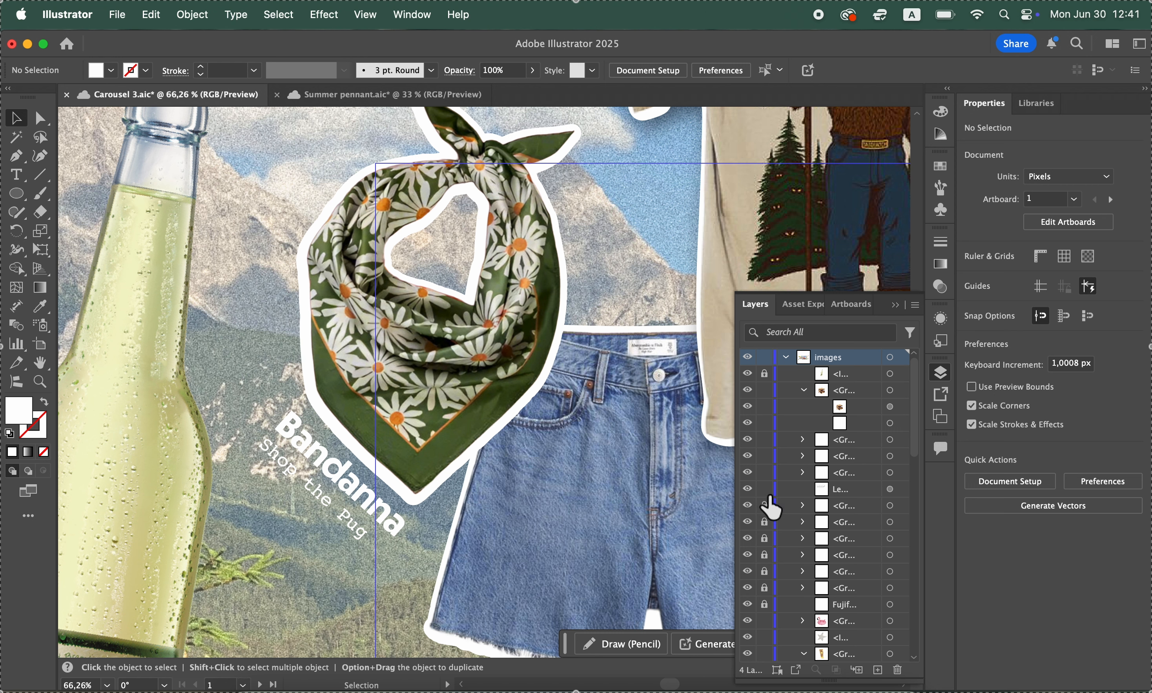
{"action": "left_click", "coordinate": [766, 505]}
{"action": "left_click", "coordinate": [766, 522]}
{"action": "left_click", "coordinate": [765, 538]}
{"action": "left_click", "coordinate": [765, 554]}
{"action": "left_click", "coordinate": [765, 571]}
{"action": "left_click", "coordinate": [765, 604]}
Apply a Multiply drop shadow to the Bandanna label with 55% opacity, 1 px X offset and 6 px Y offset
{"action": "left_click", "coordinate": [314, 500]}
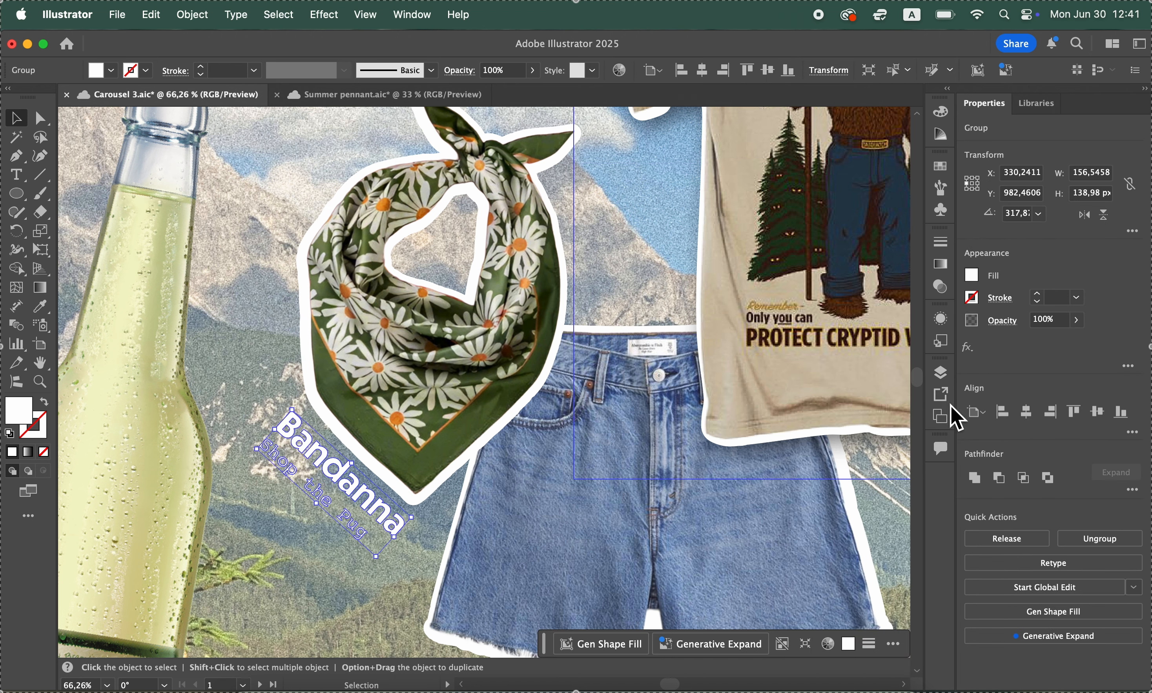
{"action": "left_click", "coordinate": [967, 347]}
{"action": "mouse_move", "coordinate": [981, 341]}
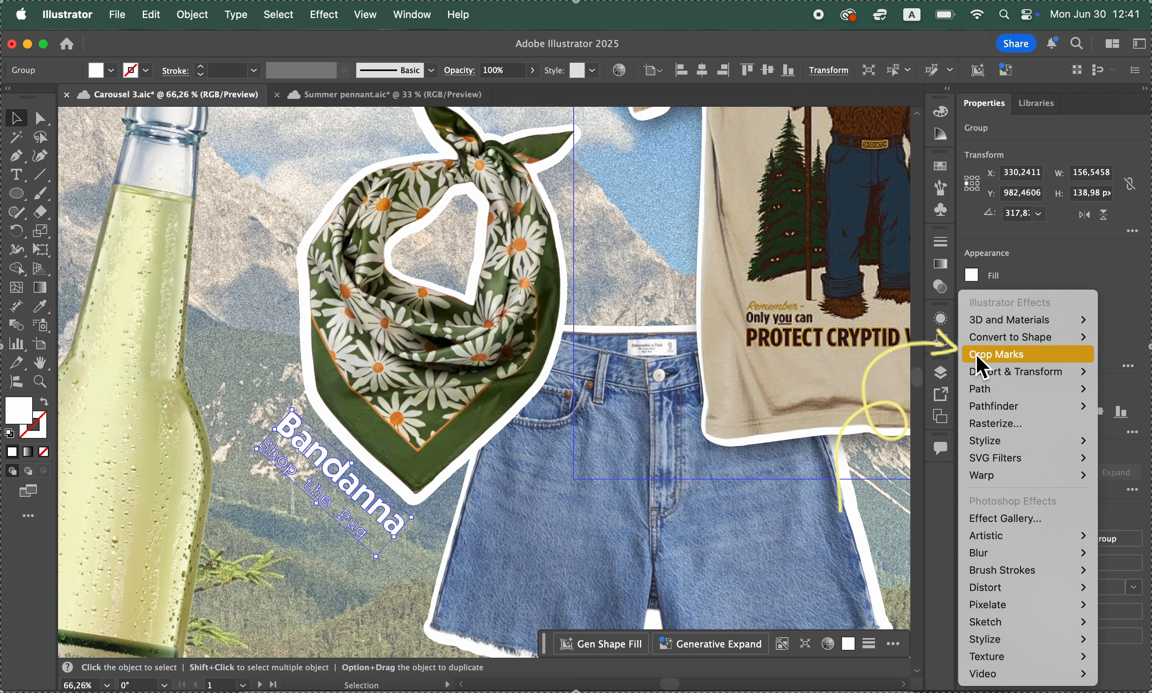
{"action": "mouse_move", "coordinate": [977, 376]}
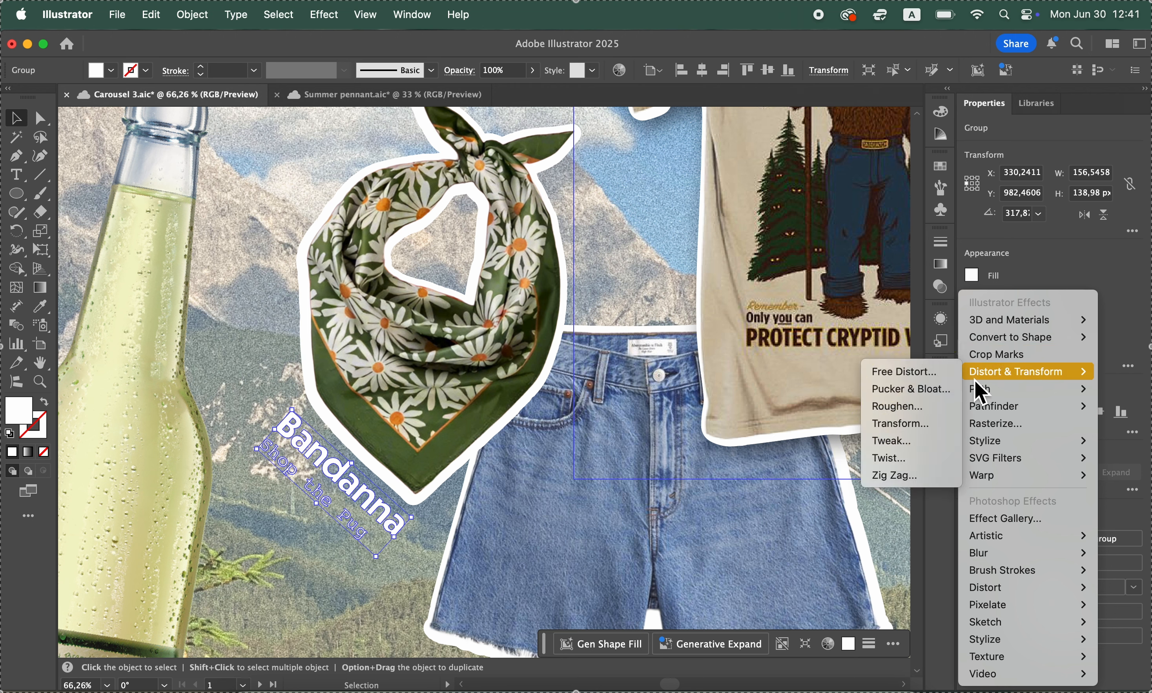
{"action": "mouse_move", "coordinate": [983, 443]}
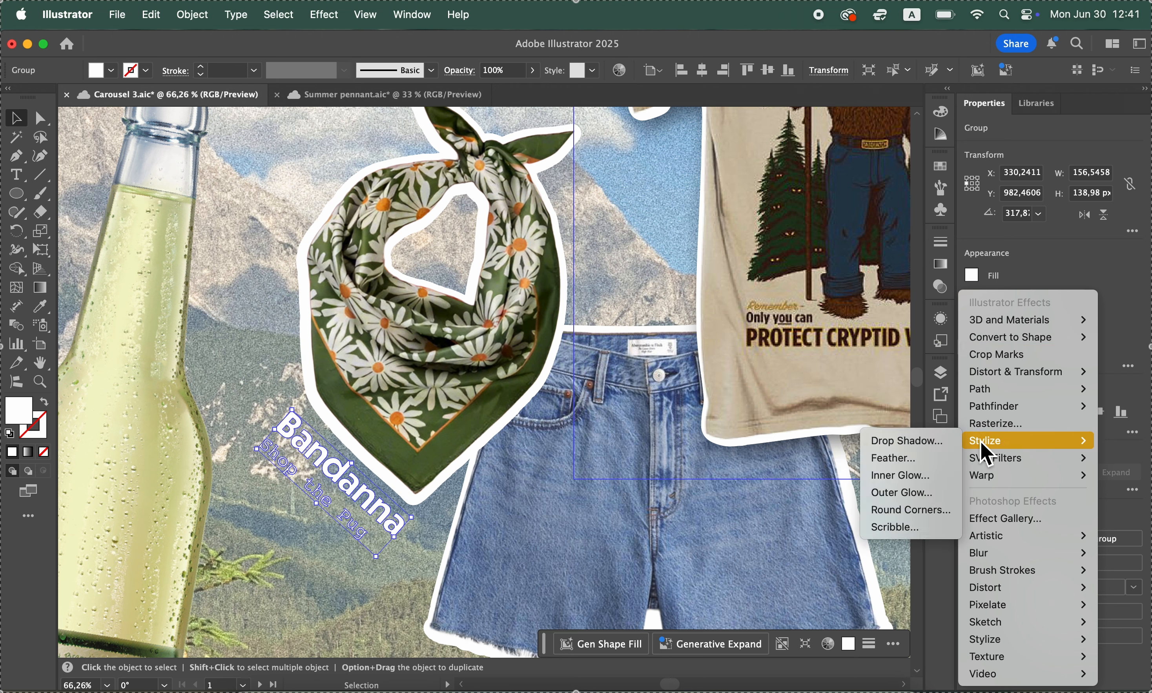
{"action": "left_click", "coordinate": [930, 450]}
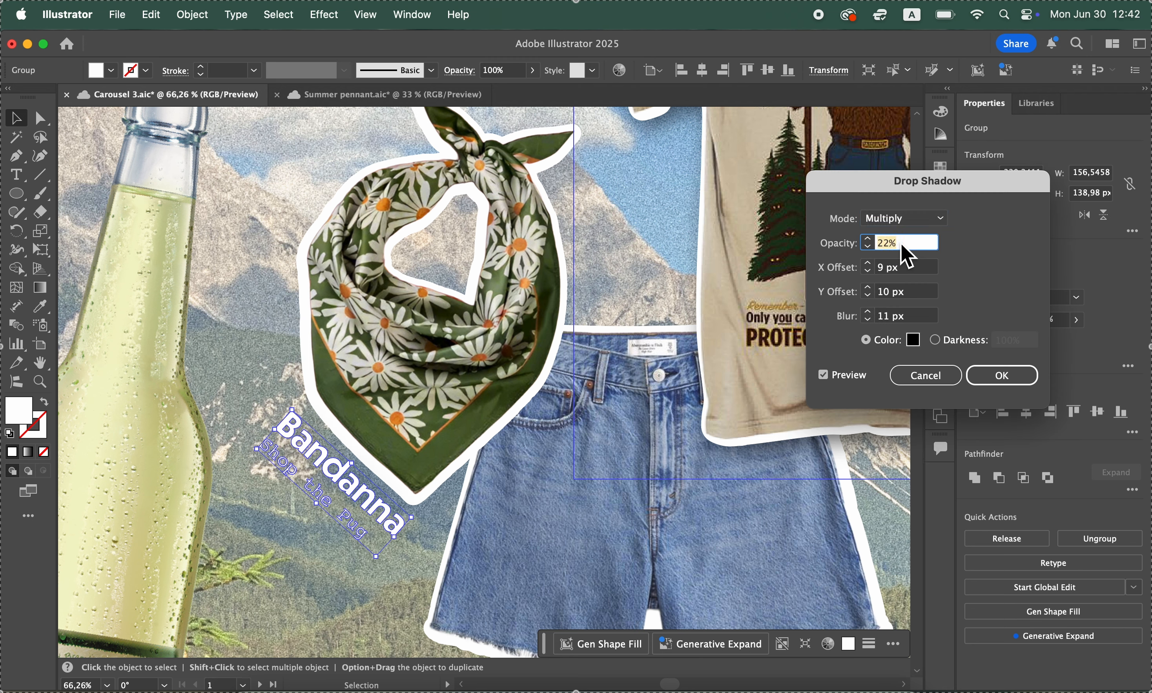
{"action": "type", "text": "55"}
{"action": "left_click", "coordinate": [903, 293]}
{"action": "left_click", "coordinate": [869, 295]}
{"action": "left_click", "coordinate": [868, 295]}
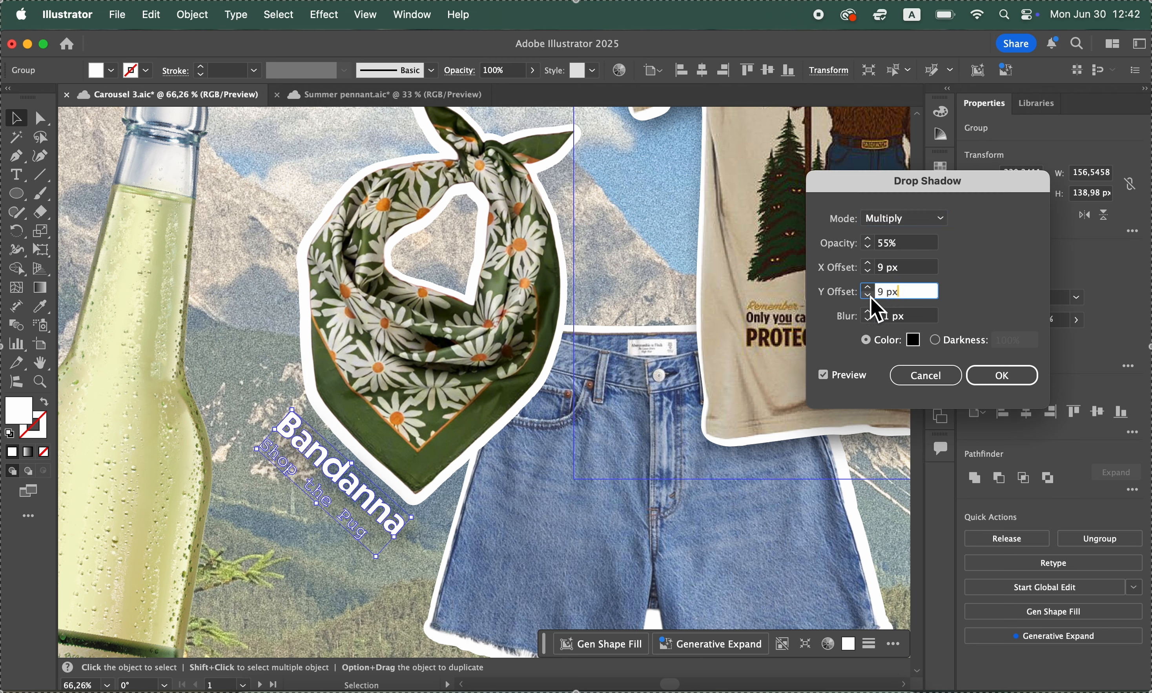
{"action": "left_click", "coordinate": [869, 270]}
{"action": "double_click", "coordinate": [918, 267]}
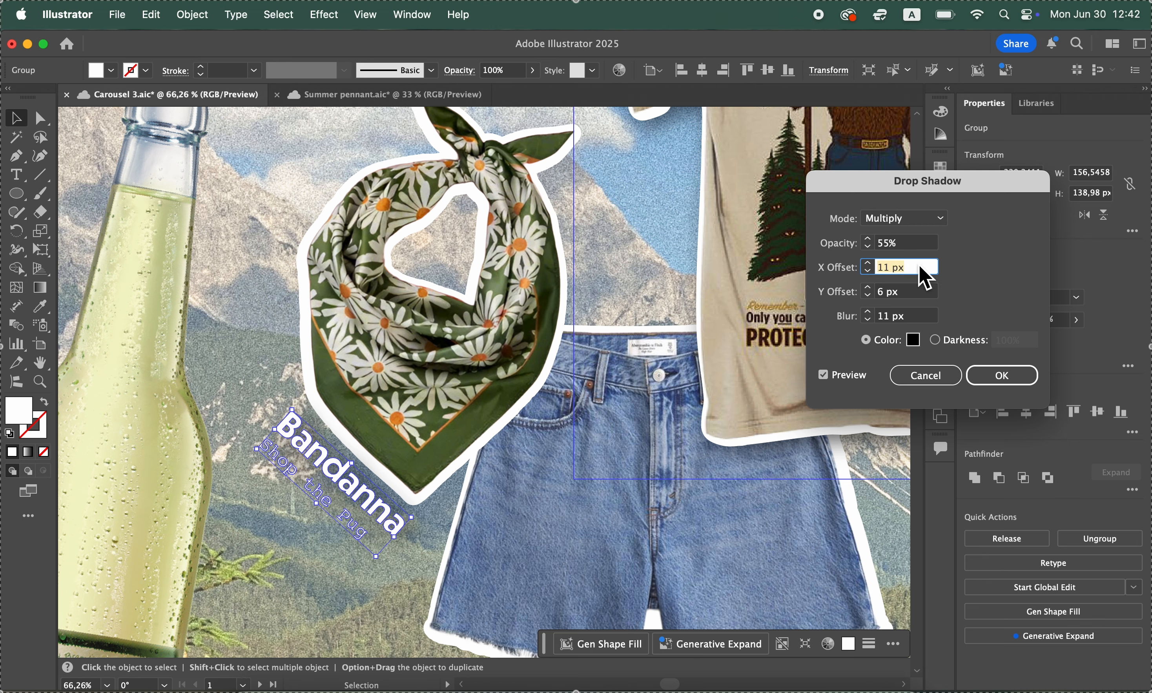
{"action": "type", "text": "1"}
{"action": "key", "text": "Return"}
Reduce the blur and increase the Y offset of the Bandanna label's drop shadow, and deselect the label
{"action": "left_click", "coordinate": [993, 347]}
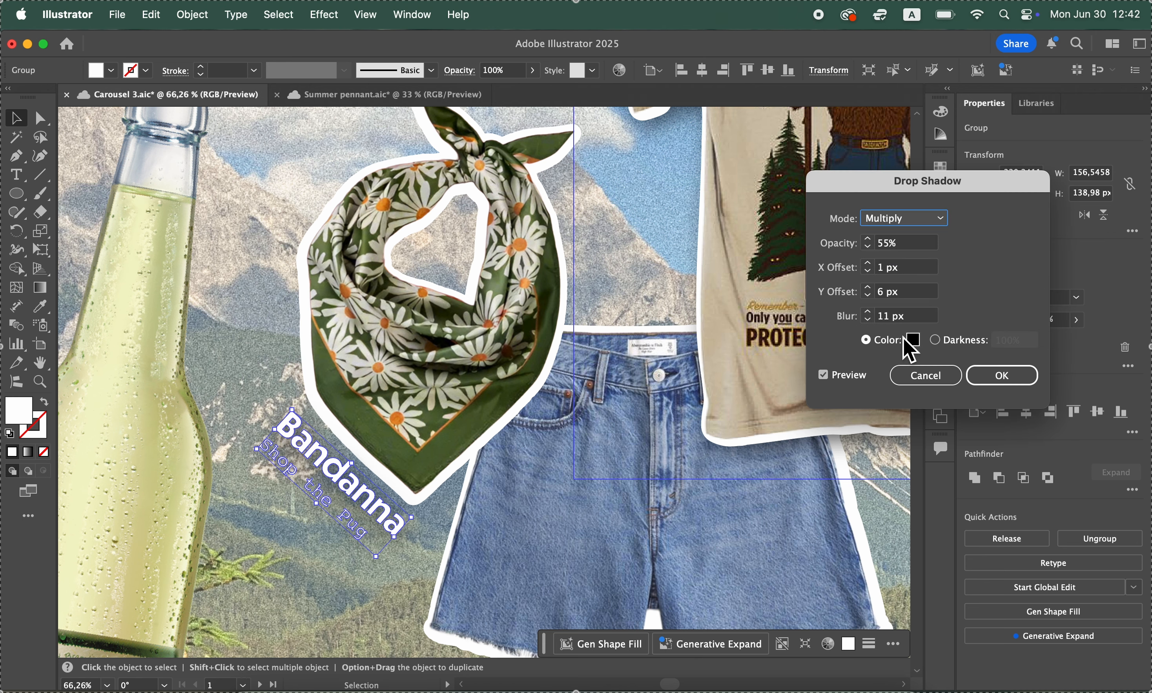
{"action": "left_click", "coordinate": [868, 320]}
{"action": "left_click", "coordinate": [867, 320]}
{"action": "left_click", "coordinate": [868, 288]}
{"action": "left_click", "coordinate": [868, 287]}
{"action": "key", "text": "Return"}
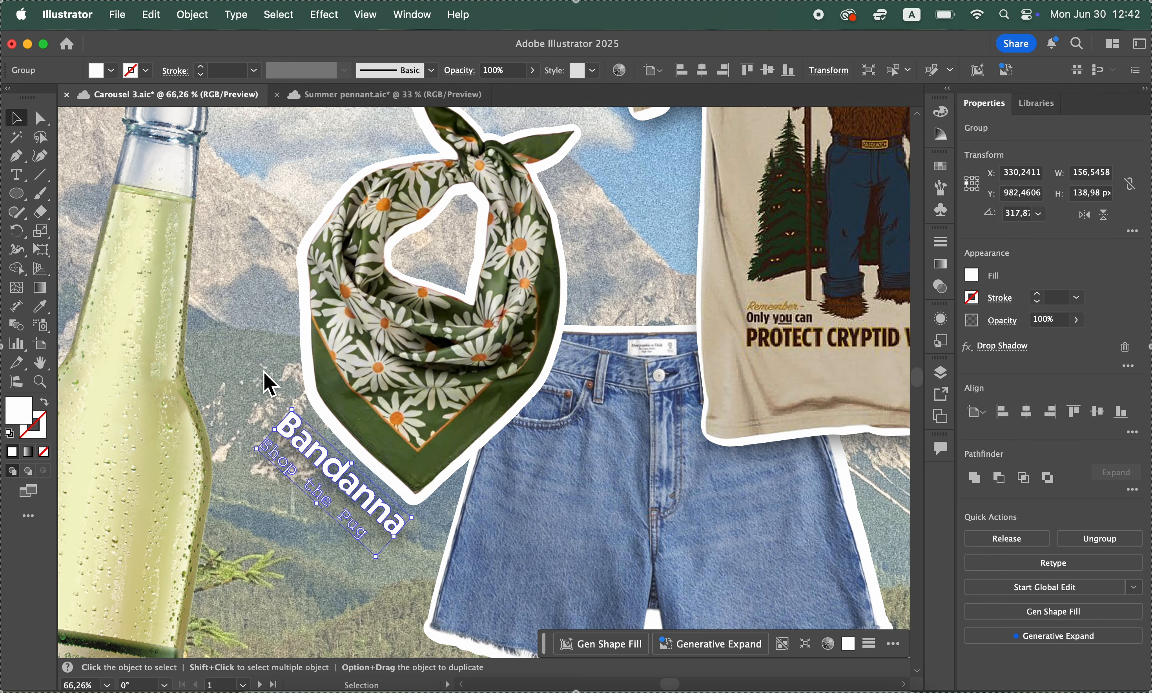
{"action": "left_click", "coordinate": [264, 380]}
Apply the same drop shadow to the Summer pennant group, with 9 px Y offset and 9 px blur, and save the document
{"action": "scroll", "coordinate": [322, 424], "scroll_direction": "down", "scroll_amount": 5}
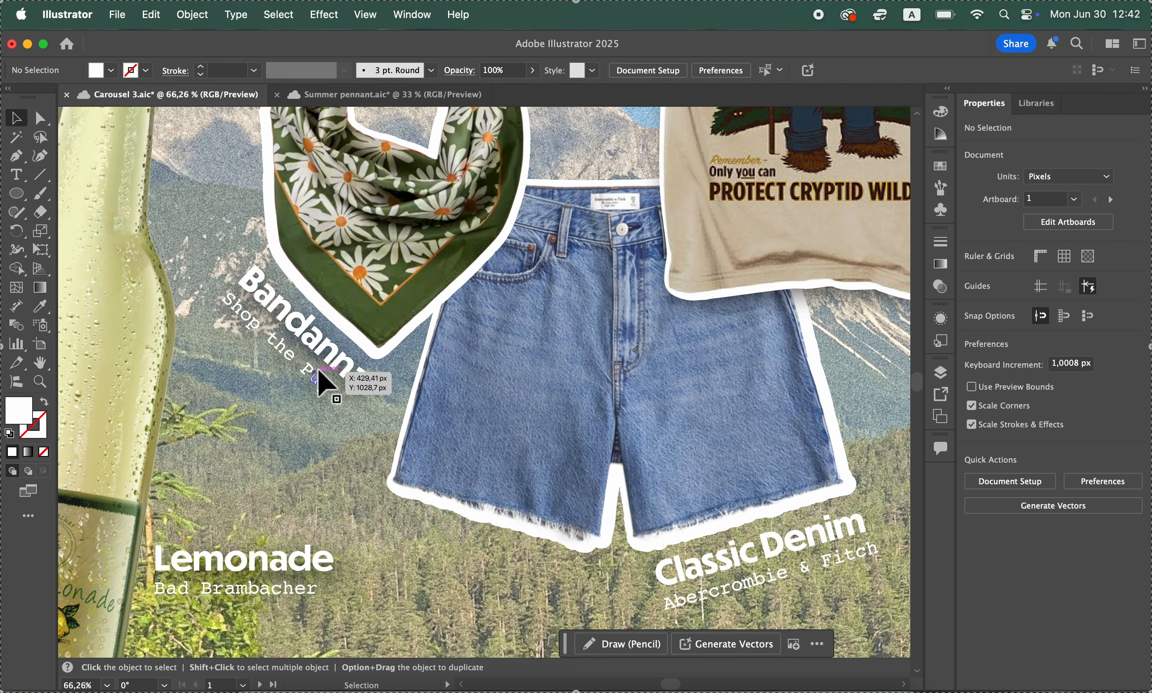
{"action": "scroll", "coordinate": [319, 372], "scroll_direction": "down", "scroll_amount": 6}
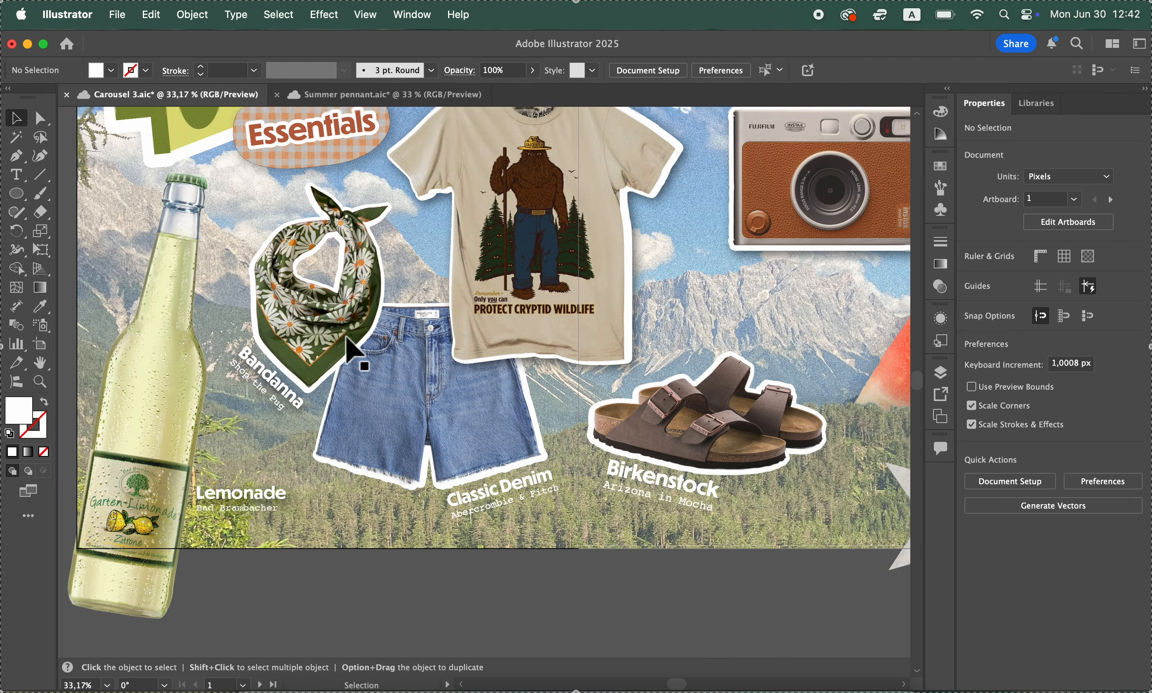
{"action": "scroll", "coordinate": [346, 337], "scroll_direction": "down", "scroll_amount": 3}
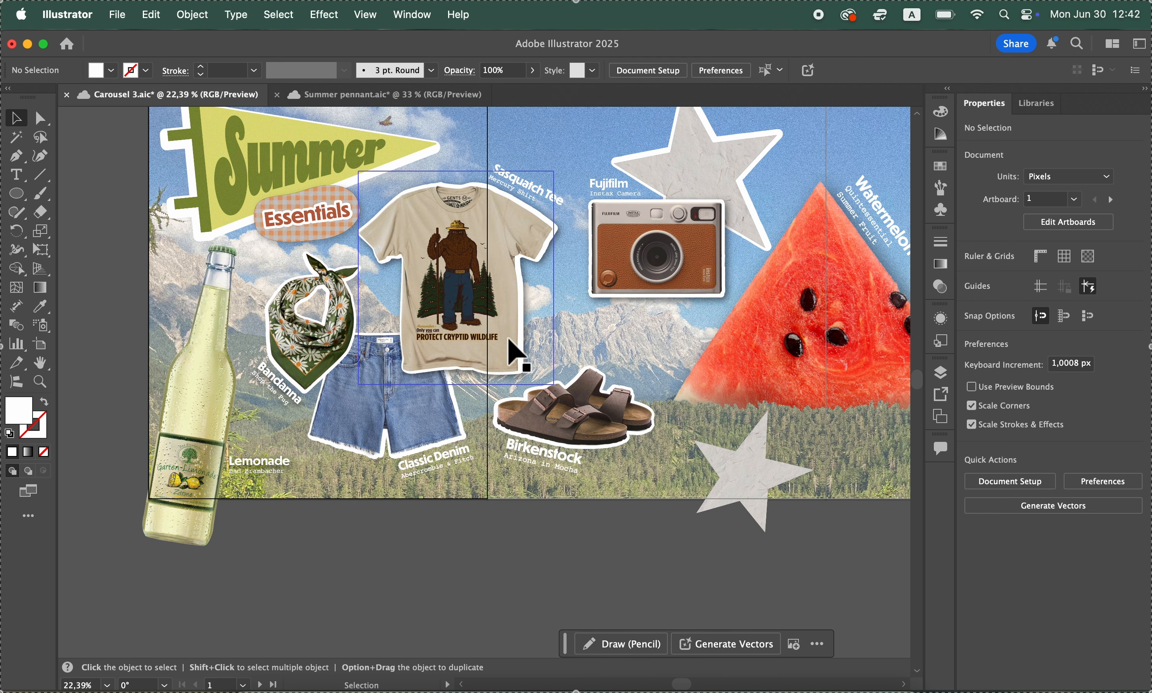
{"action": "scroll", "coordinate": [316, 229], "scroll_direction": "left", "scroll_amount": 3}
{"action": "scroll", "coordinate": [316, 229], "scroll_direction": "up", "scroll_amount": 2}
{"action": "left_click", "coordinate": [314, 219]}
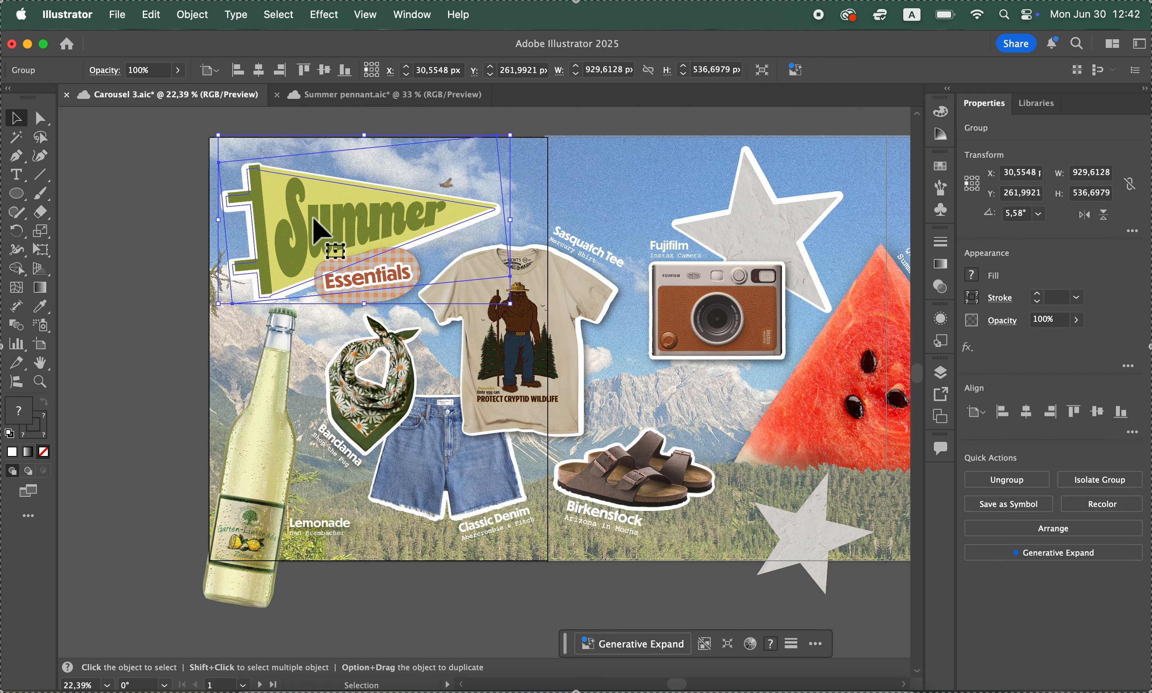
{"action": "left_click", "coordinate": [149, 263]}
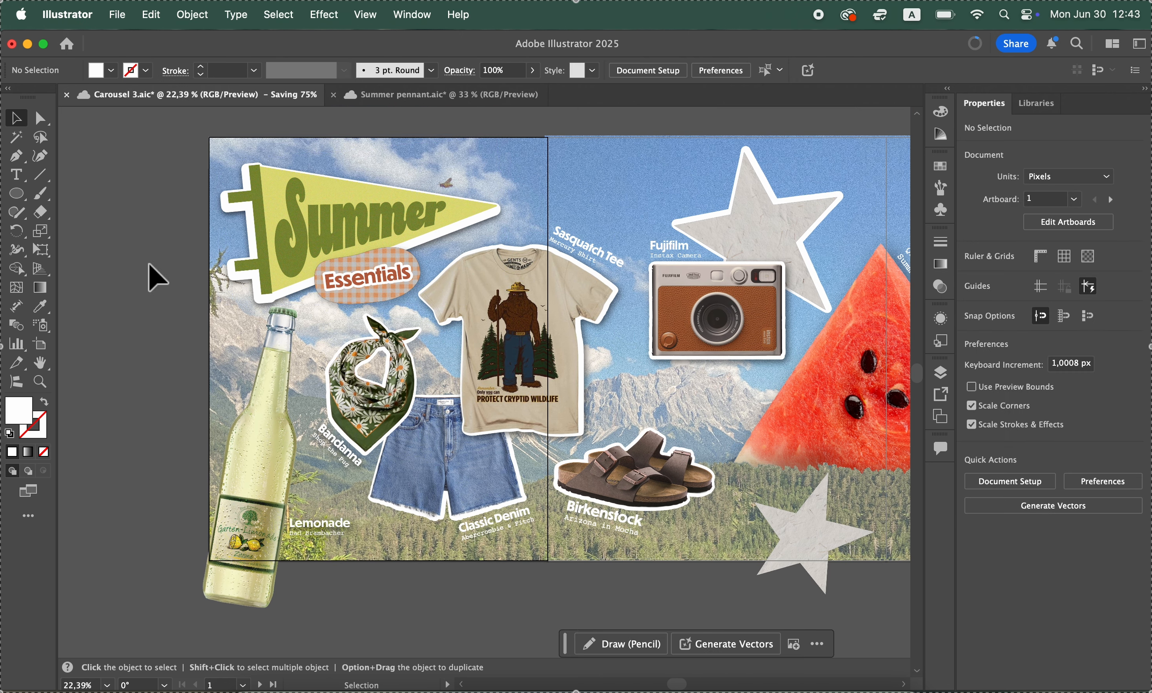
Check the drop shadow settings of the Summer pennant group, accept them and deselect the group
{"action": "scroll", "coordinate": [131, 286], "scroll_direction": "down", "scroll_amount": 2}
{"action": "scroll", "coordinate": [131, 286], "scroll_direction": "right", "scroll_amount": 1}
{"action": "scroll", "coordinate": [131, 285], "scroll_direction": "up", "scroll_amount": 3}
{"action": "scroll", "coordinate": [131, 286], "scroll_direction": "left", "scroll_amount": 2}
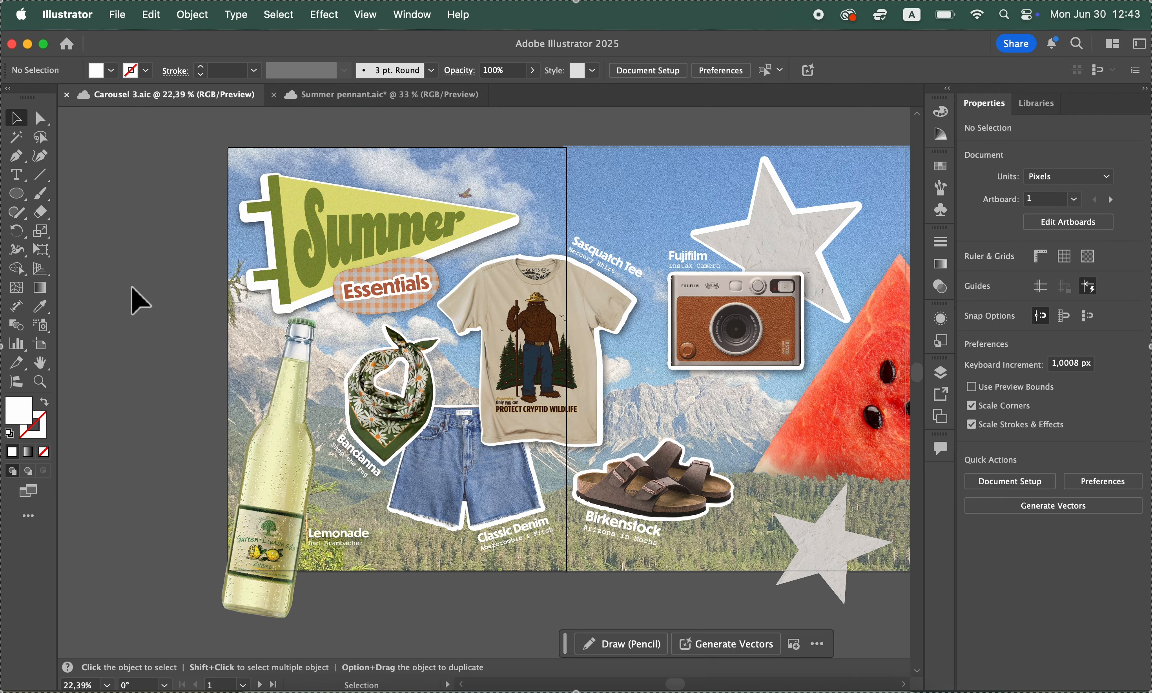
{"action": "left_click", "coordinate": [299, 233]}
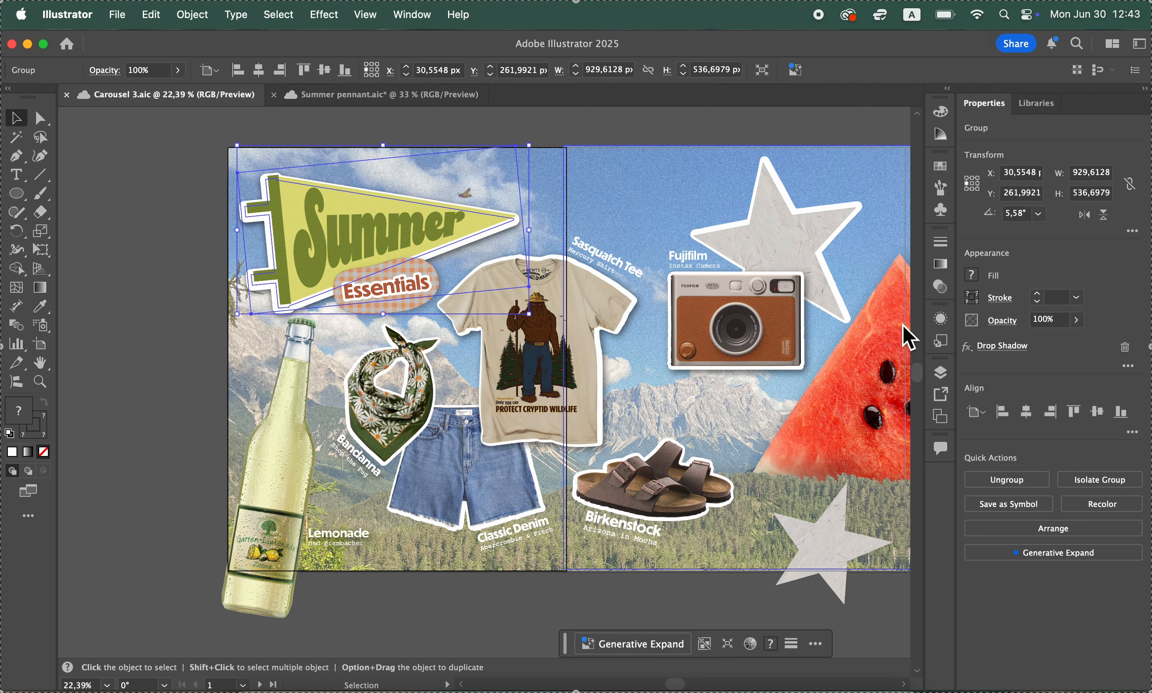
{"action": "left_click", "coordinate": [1008, 347]}
{"action": "double_click", "coordinate": [886, 242]}
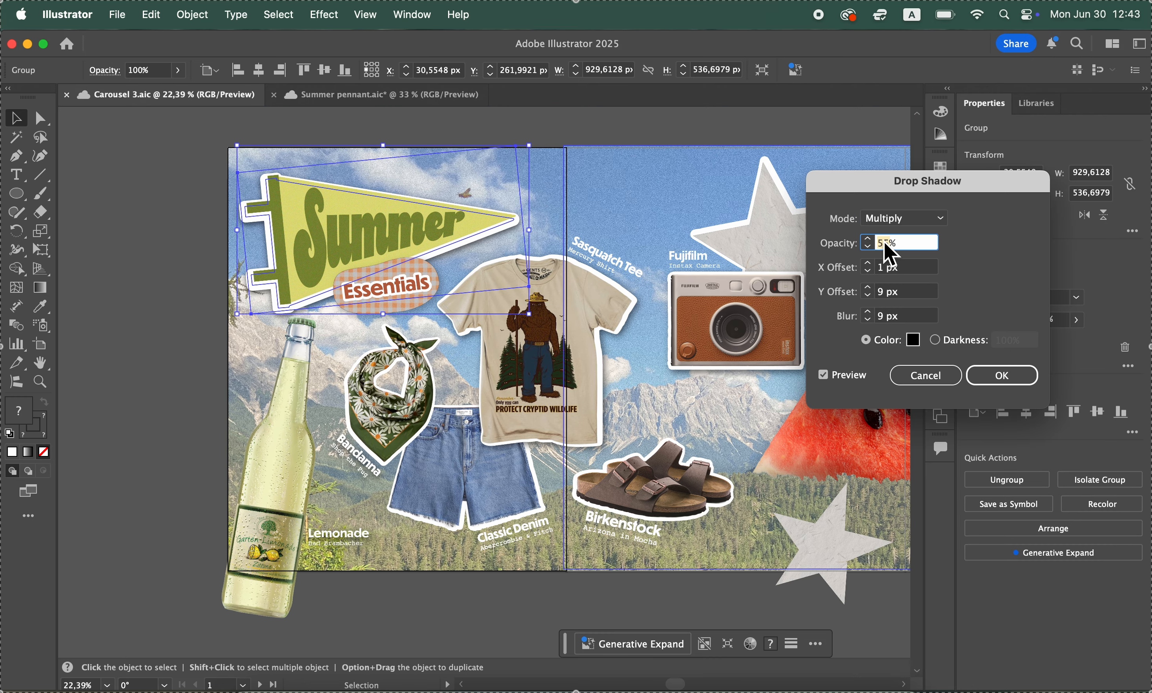
{"action": "left_click", "coordinate": [884, 242]}
{"action": "key", "text": "Return"}
{"action": "left_click", "coordinate": [159, 327]}
Look over the whole carousel from the pennant to the backpack and back to check the shadows, labels and layout
{"action": "scroll", "coordinate": [159, 327], "scroll_direction": "right", "scroll_amount": 9}
{"action": "scroll", "coordinate": [159, 328], "scroll_direction": "down", "scroll_amount": 1}
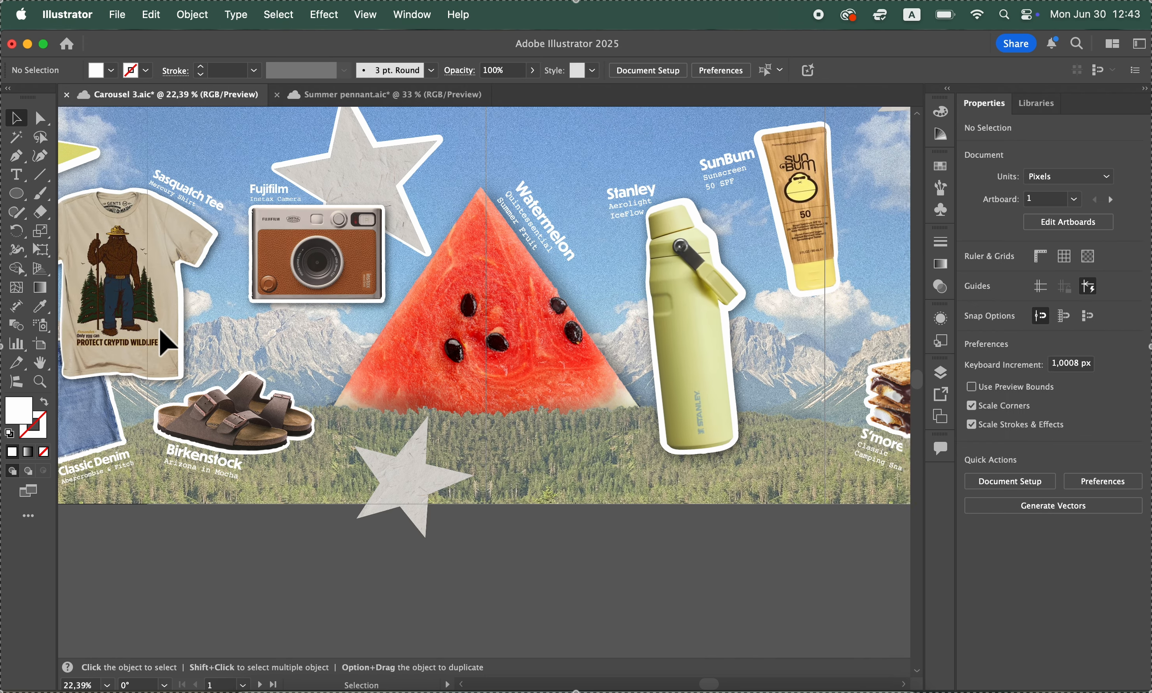
{"action": "scroll", "coordinate": [159, 328], "scroll_direction": "right", "scroll_amount": 10}
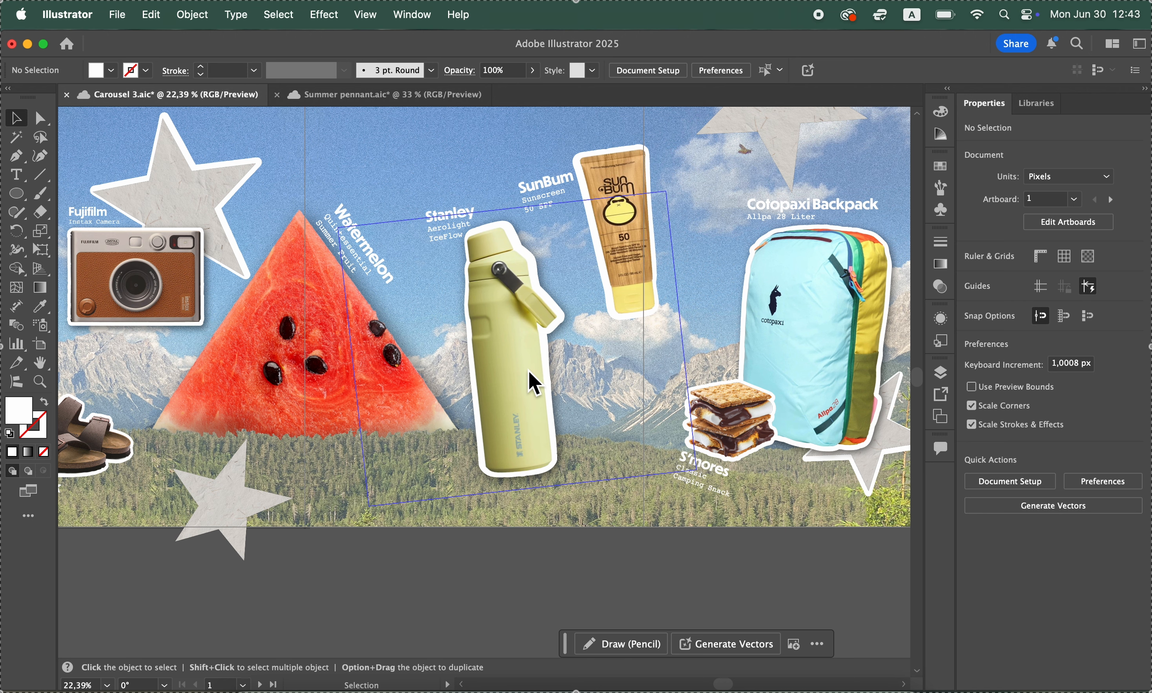
{"action": "scroll", "coordinate": [542, 451], "scroll_direction": "right", "scroll_amount": 5}
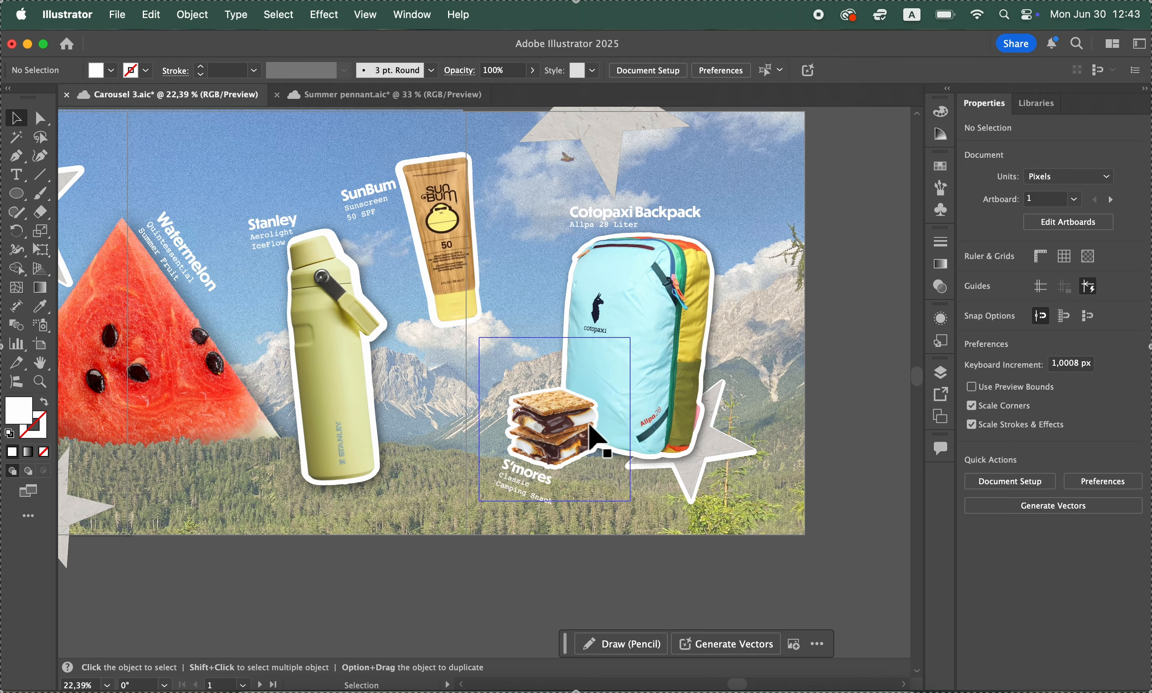
{"action": "scroll", "coordinate": [590, 428], "scroll_direction": "left", "scroll_amount": 15}
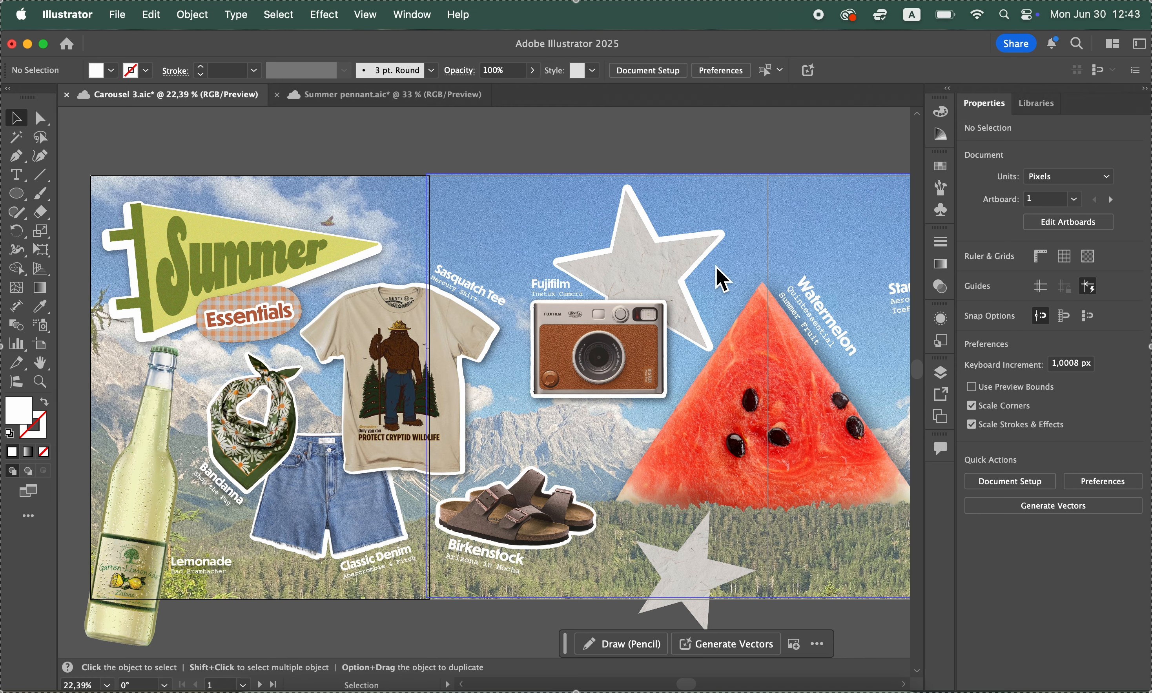
{"action": "scroll", "coordinate": [683, 283], "scroll_direction": "down", "scroll_amount": 4}
{"action": "scroll", "coordinate": [650, 329], "scroll_direction": "right", "scroll_amount": 5}
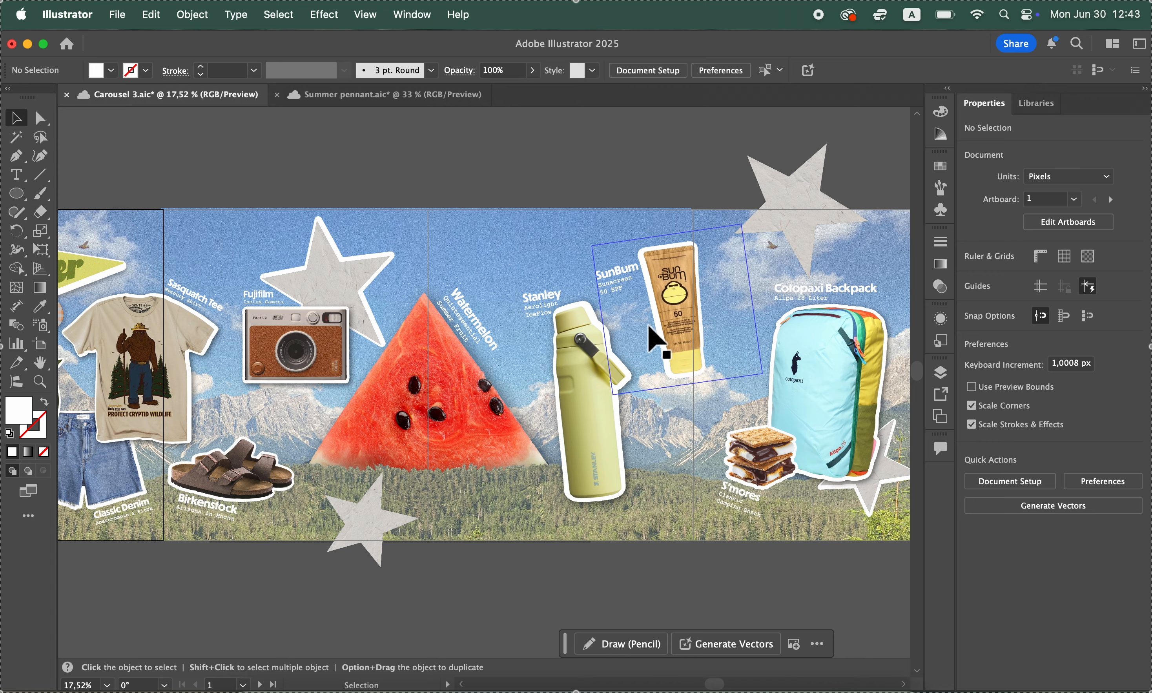
{"action": "scroll", "coordinate": [655, 339], "scroll_direction": "left", "scroll_amount": 3}
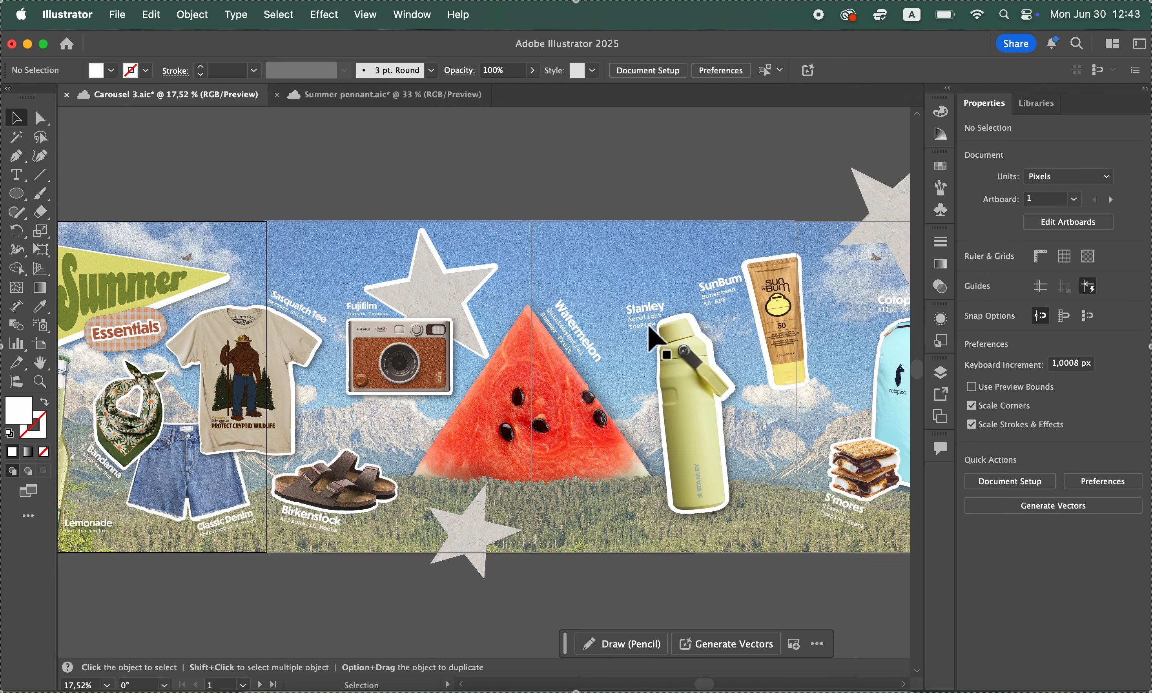
{"action": "scroll", "coordinate": [654, 339], "scroll_direction": "left", "scroll_amount": 3}
{"action": "scroll", "coordinate": [655, 339], "scroll_direction": "down", "scroll_amount": 3}
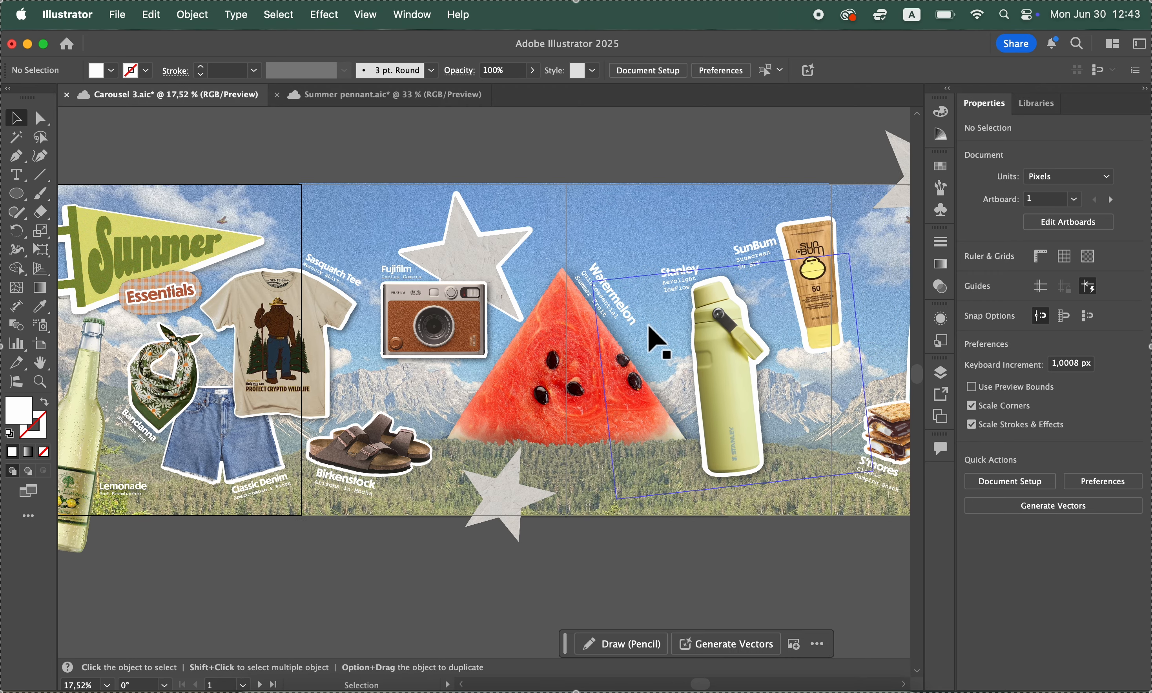
{"action": "scroll", "coordinate": [658, 340], "scroll_direction": "left", "scroll_amount": 2}
{"action": "scroll", "coordinate": [658, 340], "scroll_direction": "down", "scroll_amount": 1}
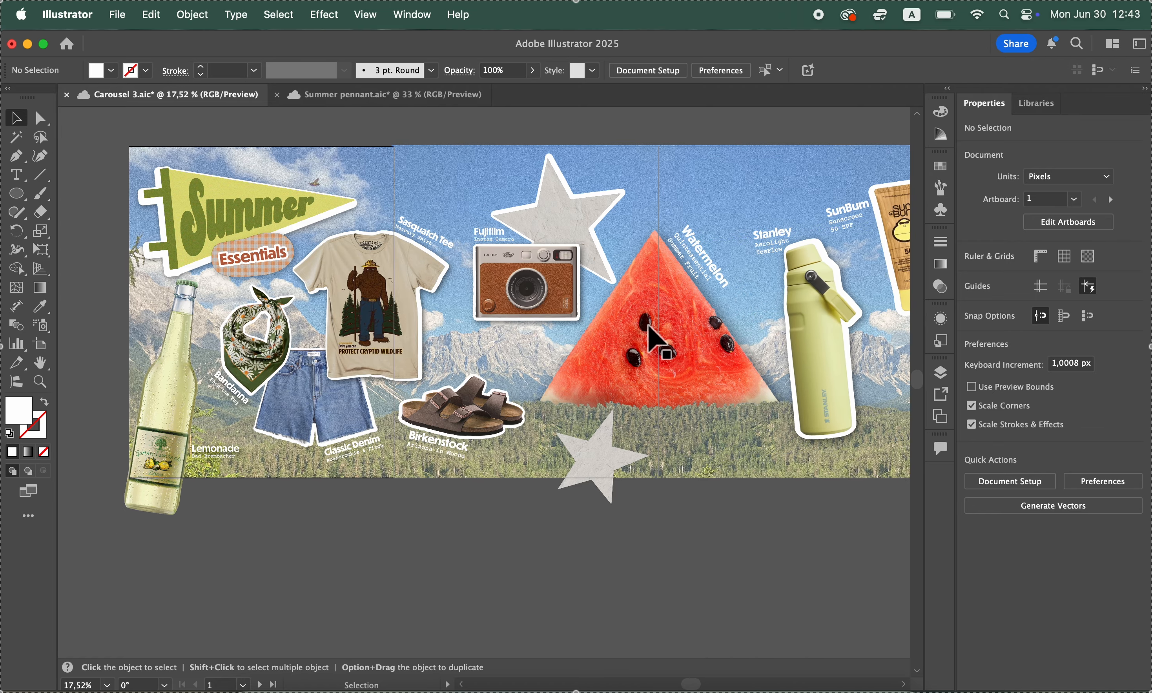
{"action": "scroll", "coordinate": [659, 341], "scroll_direction": "right", "scroll_amount": 1}
{"action": "scroll", "coordinate": [658, 341], "scroll_direction": "up", "scroll_amount": 1}
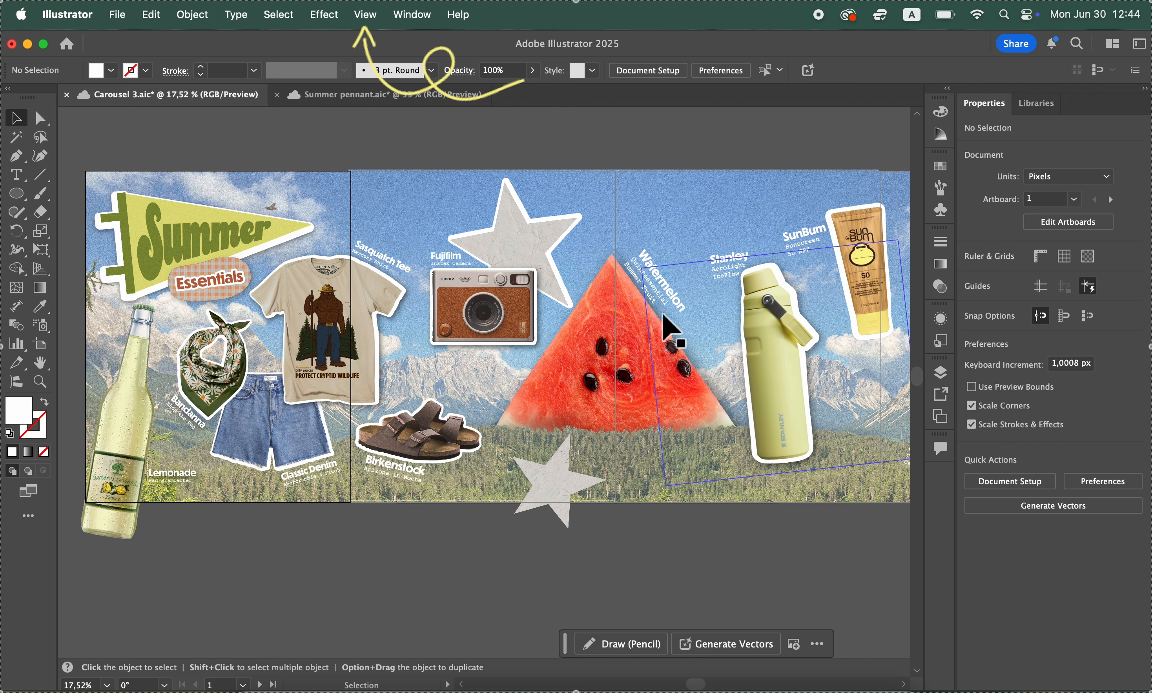
{"action": "scroll", "coordinate": [700, 205], "scroll_direction": "up", "scroll_amount": 1}
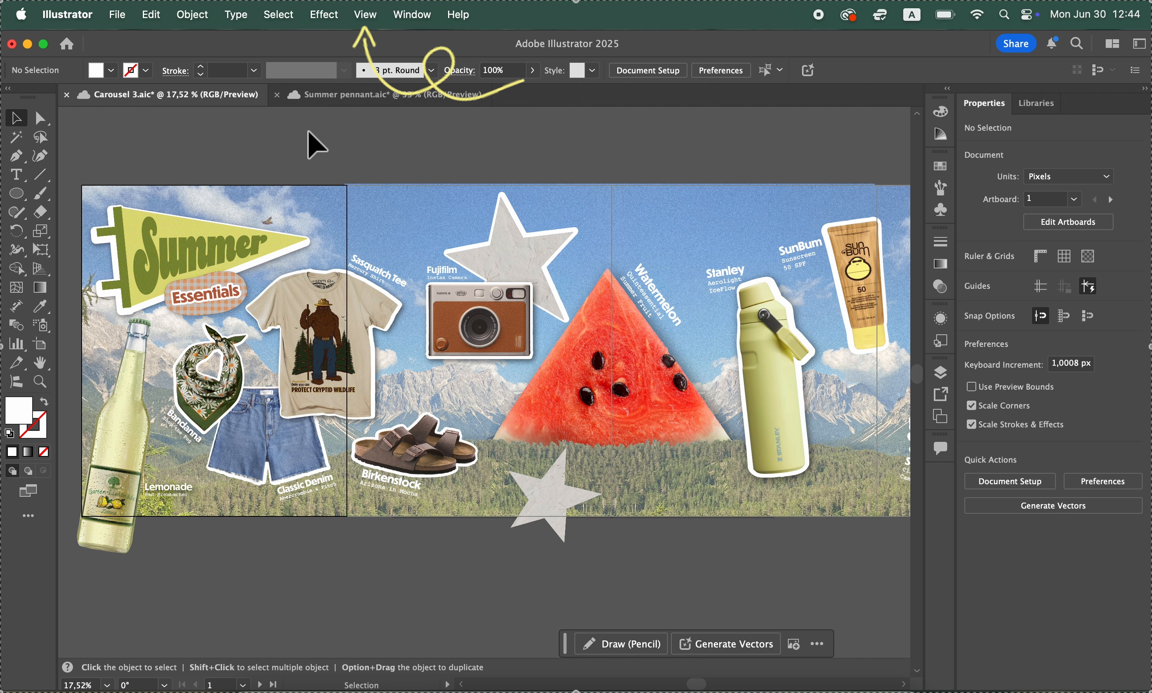
Preview all four artboards one after another in Presentation Mode, and return to the normal view
{"action": "left_click", "coordinate": [380, 21]}
{"action": "left_click", "coordinate": [378, 147]}
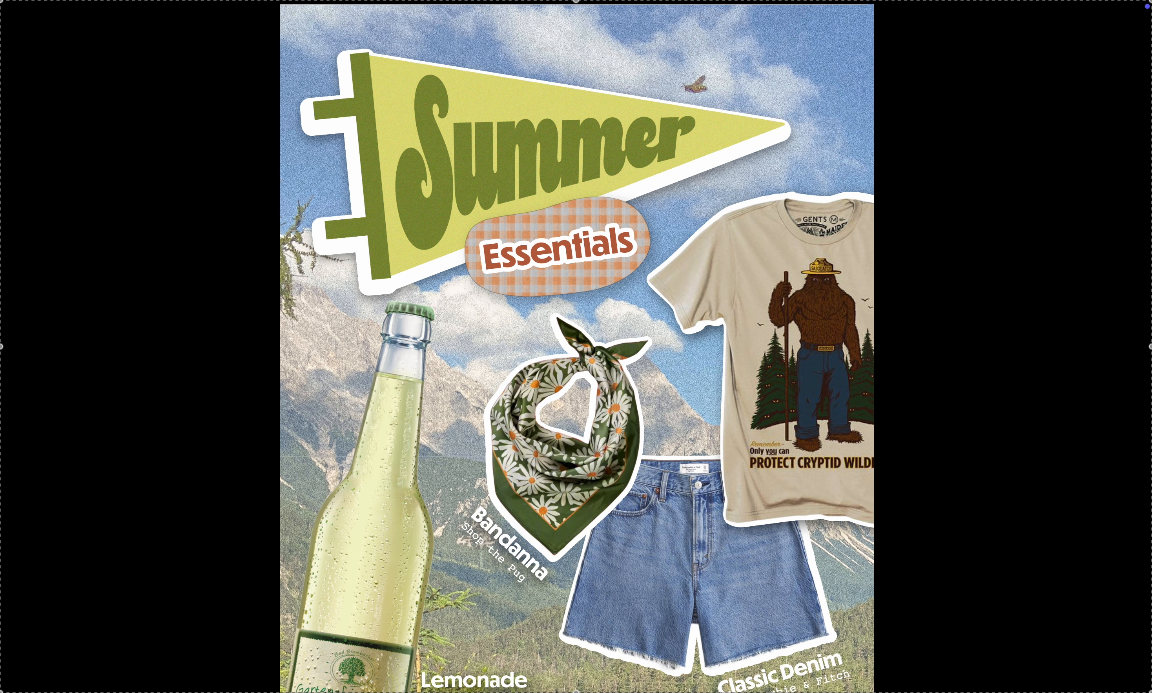
{"action": "key", "text": "Right"}
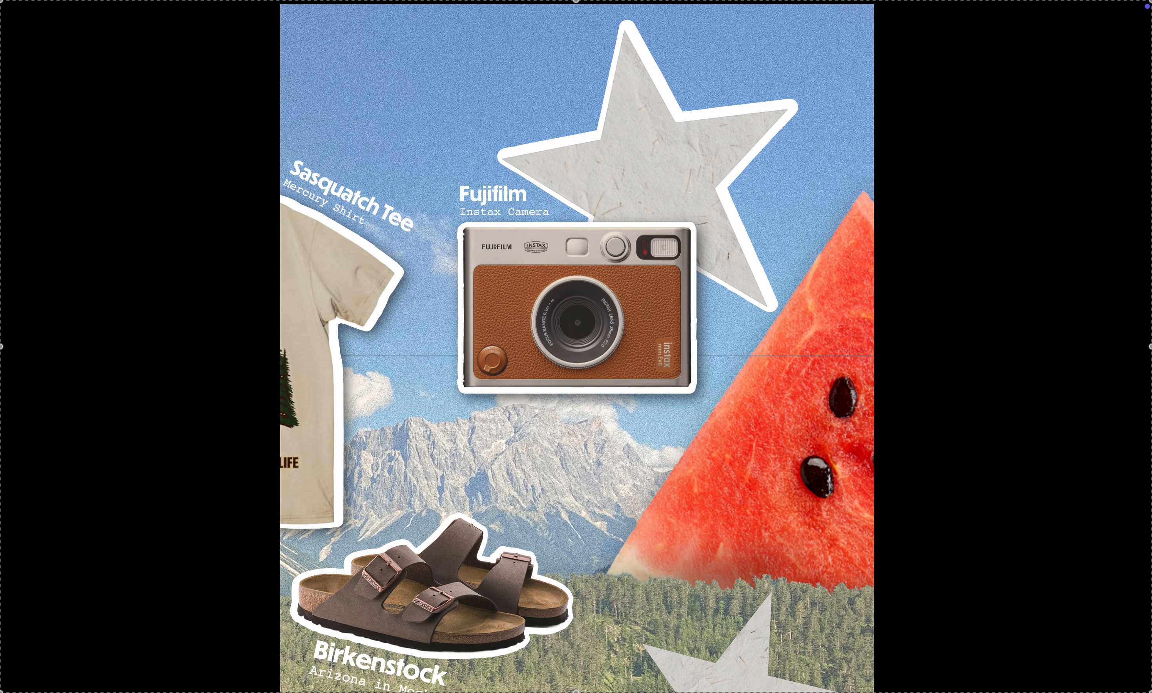
{"action": "key", "text": "Right"}
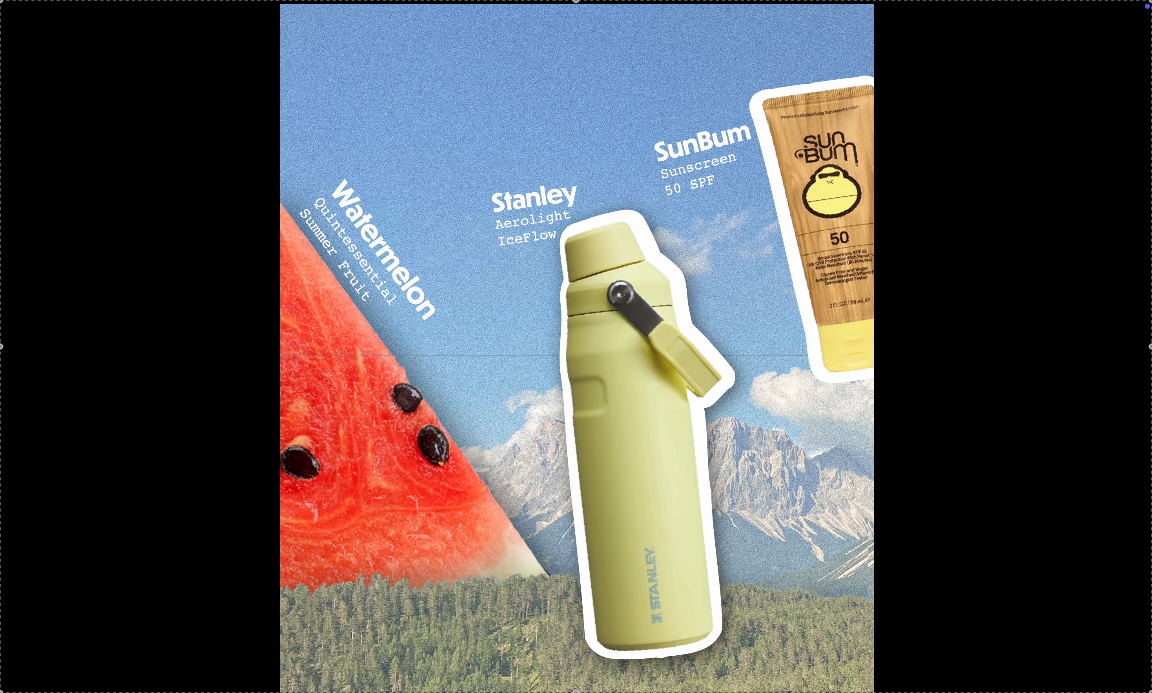
{"action": "key", "text": "Right"}
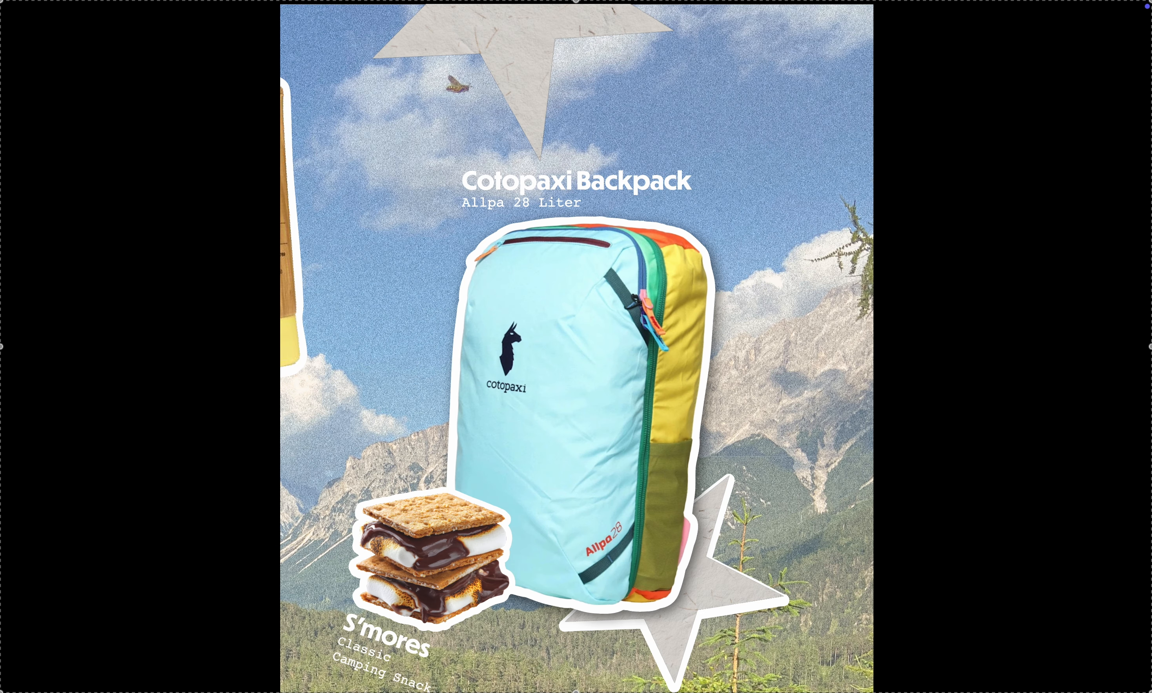
{"action": "key", "text": "Escape"}
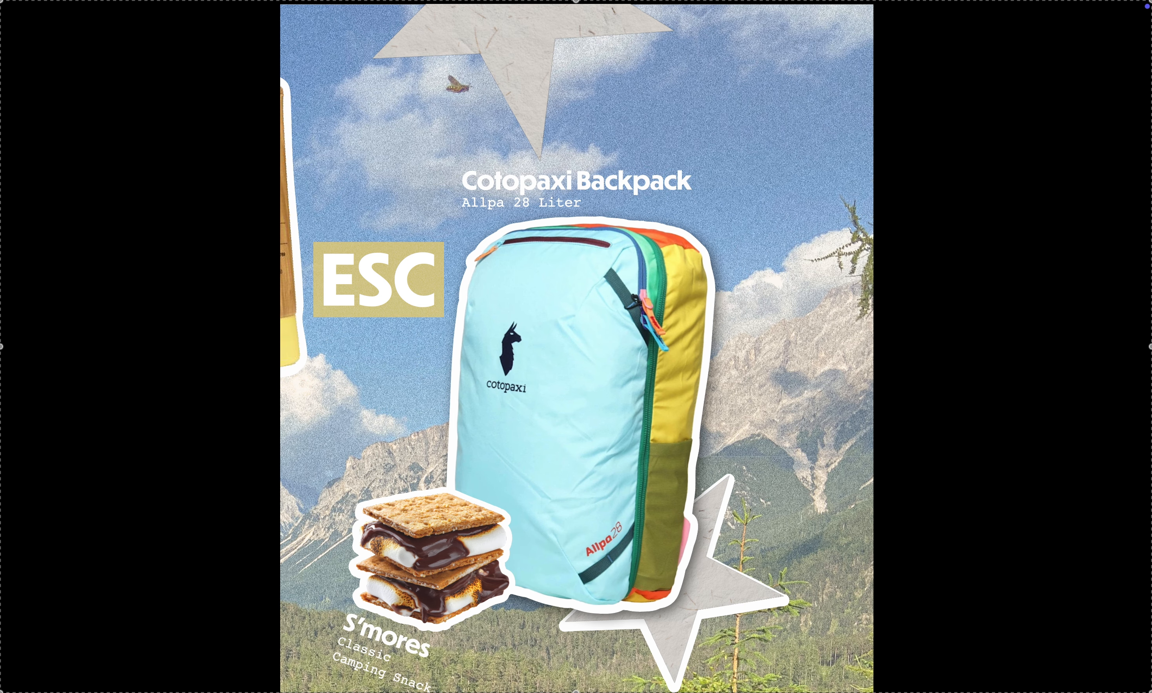
{"action": "key", "text": "Escape"}
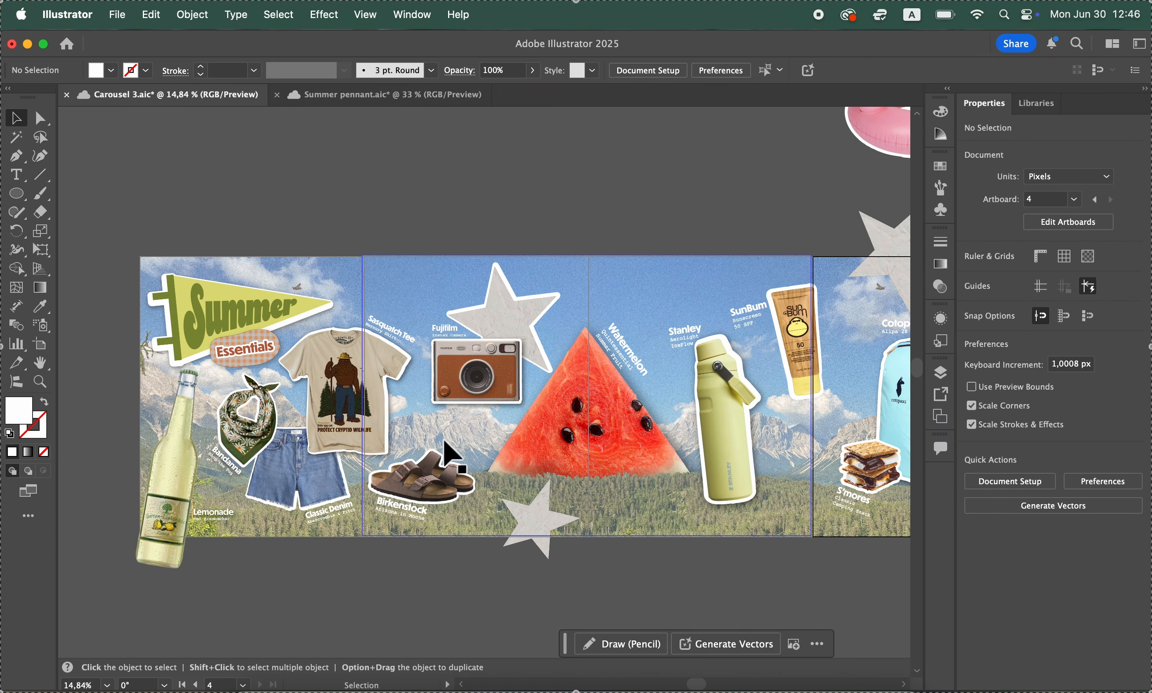